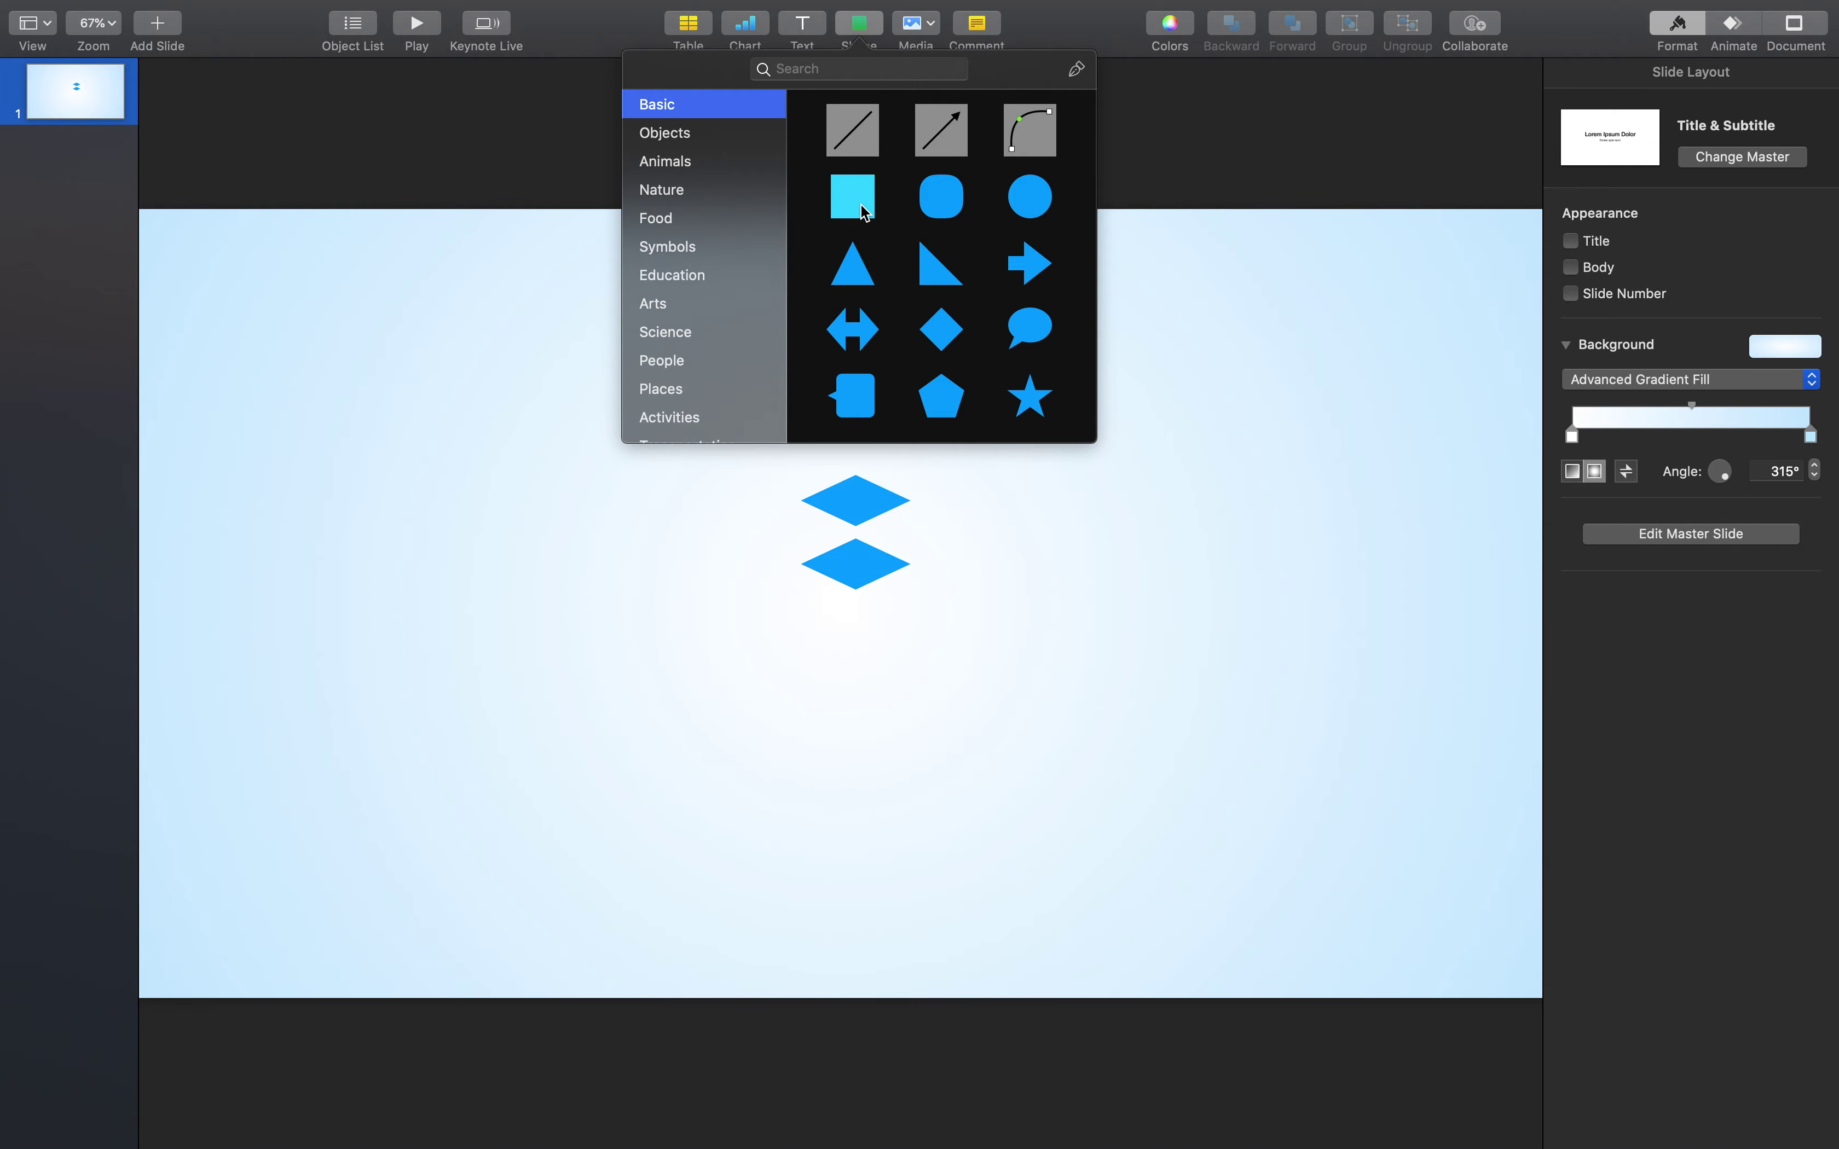
Insert a square shape, apply the yellow shape style and lower its opacity to 57%
{"action": "left_click", "coordinate": [863, 204]}
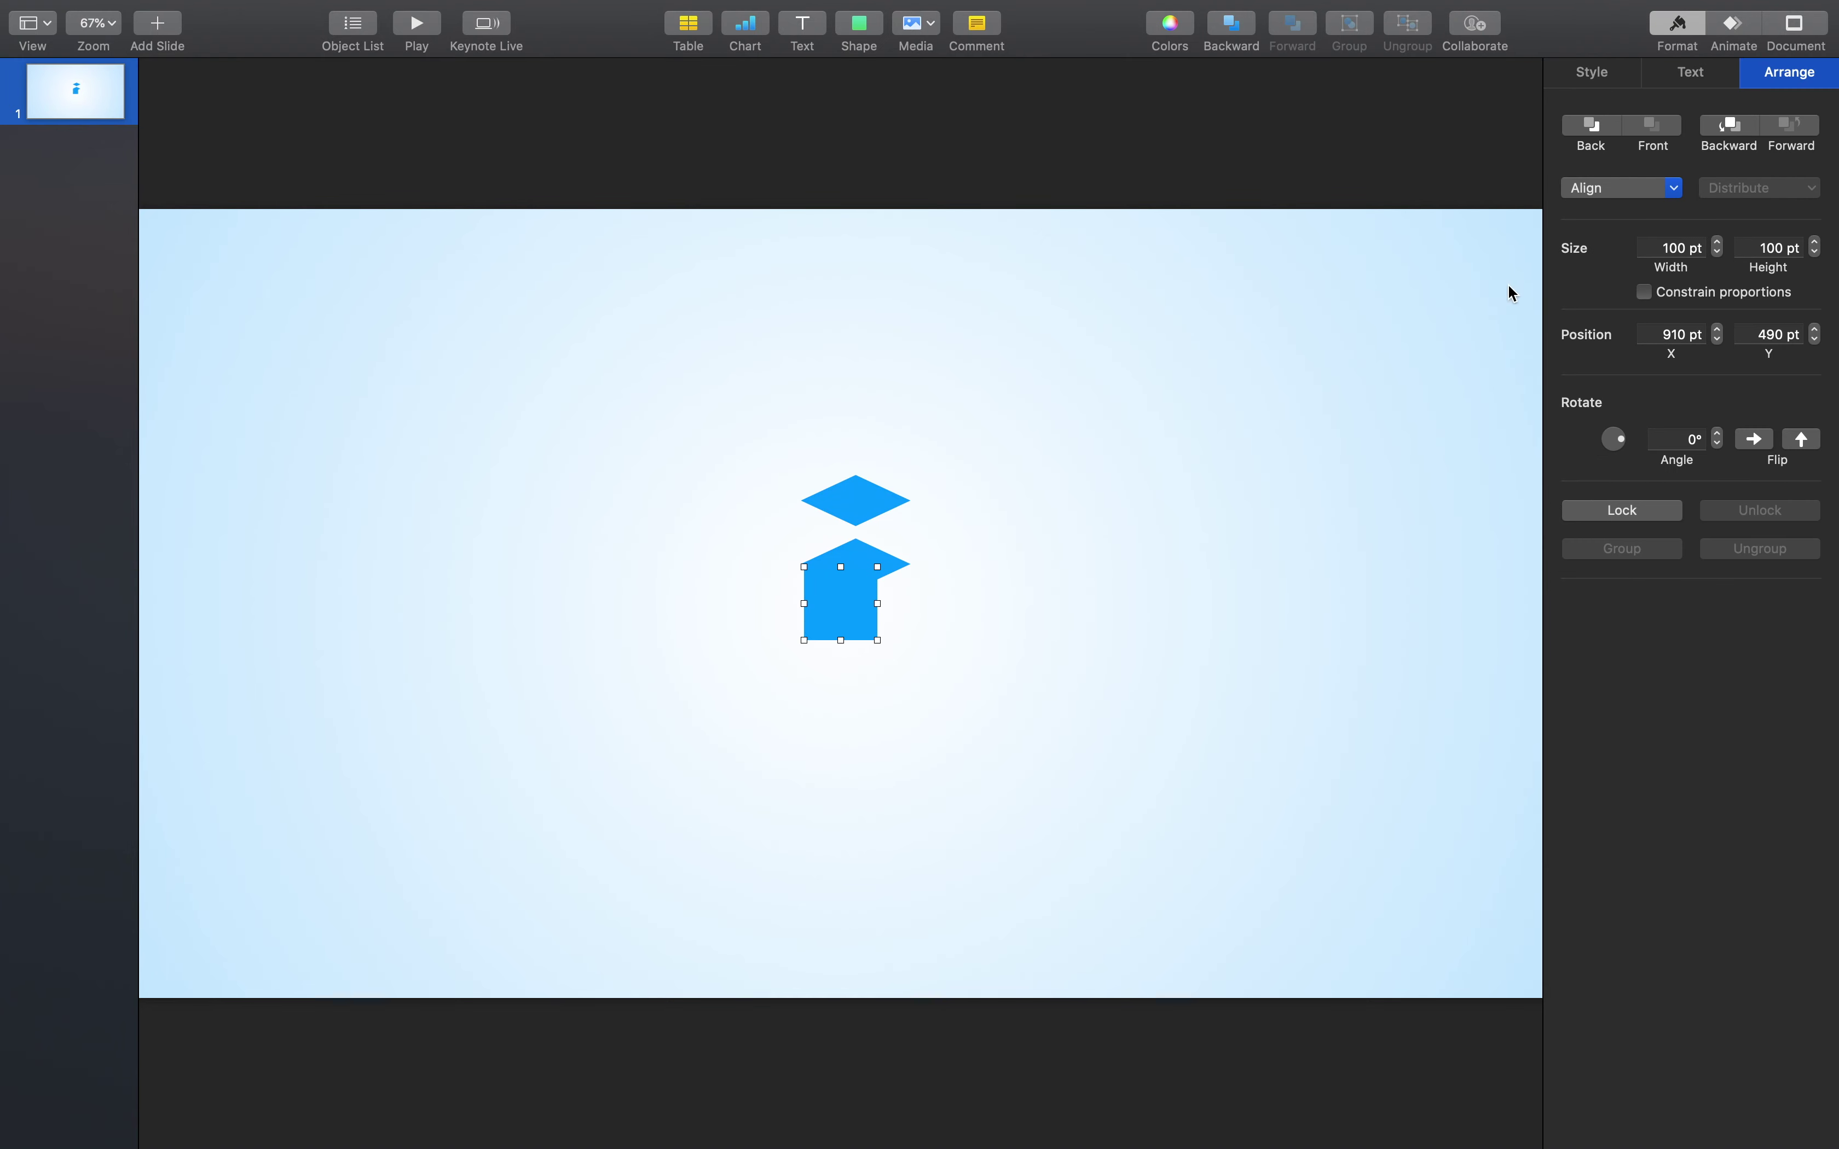
{"action": "left_click", "coordinate": [1593, 72]}
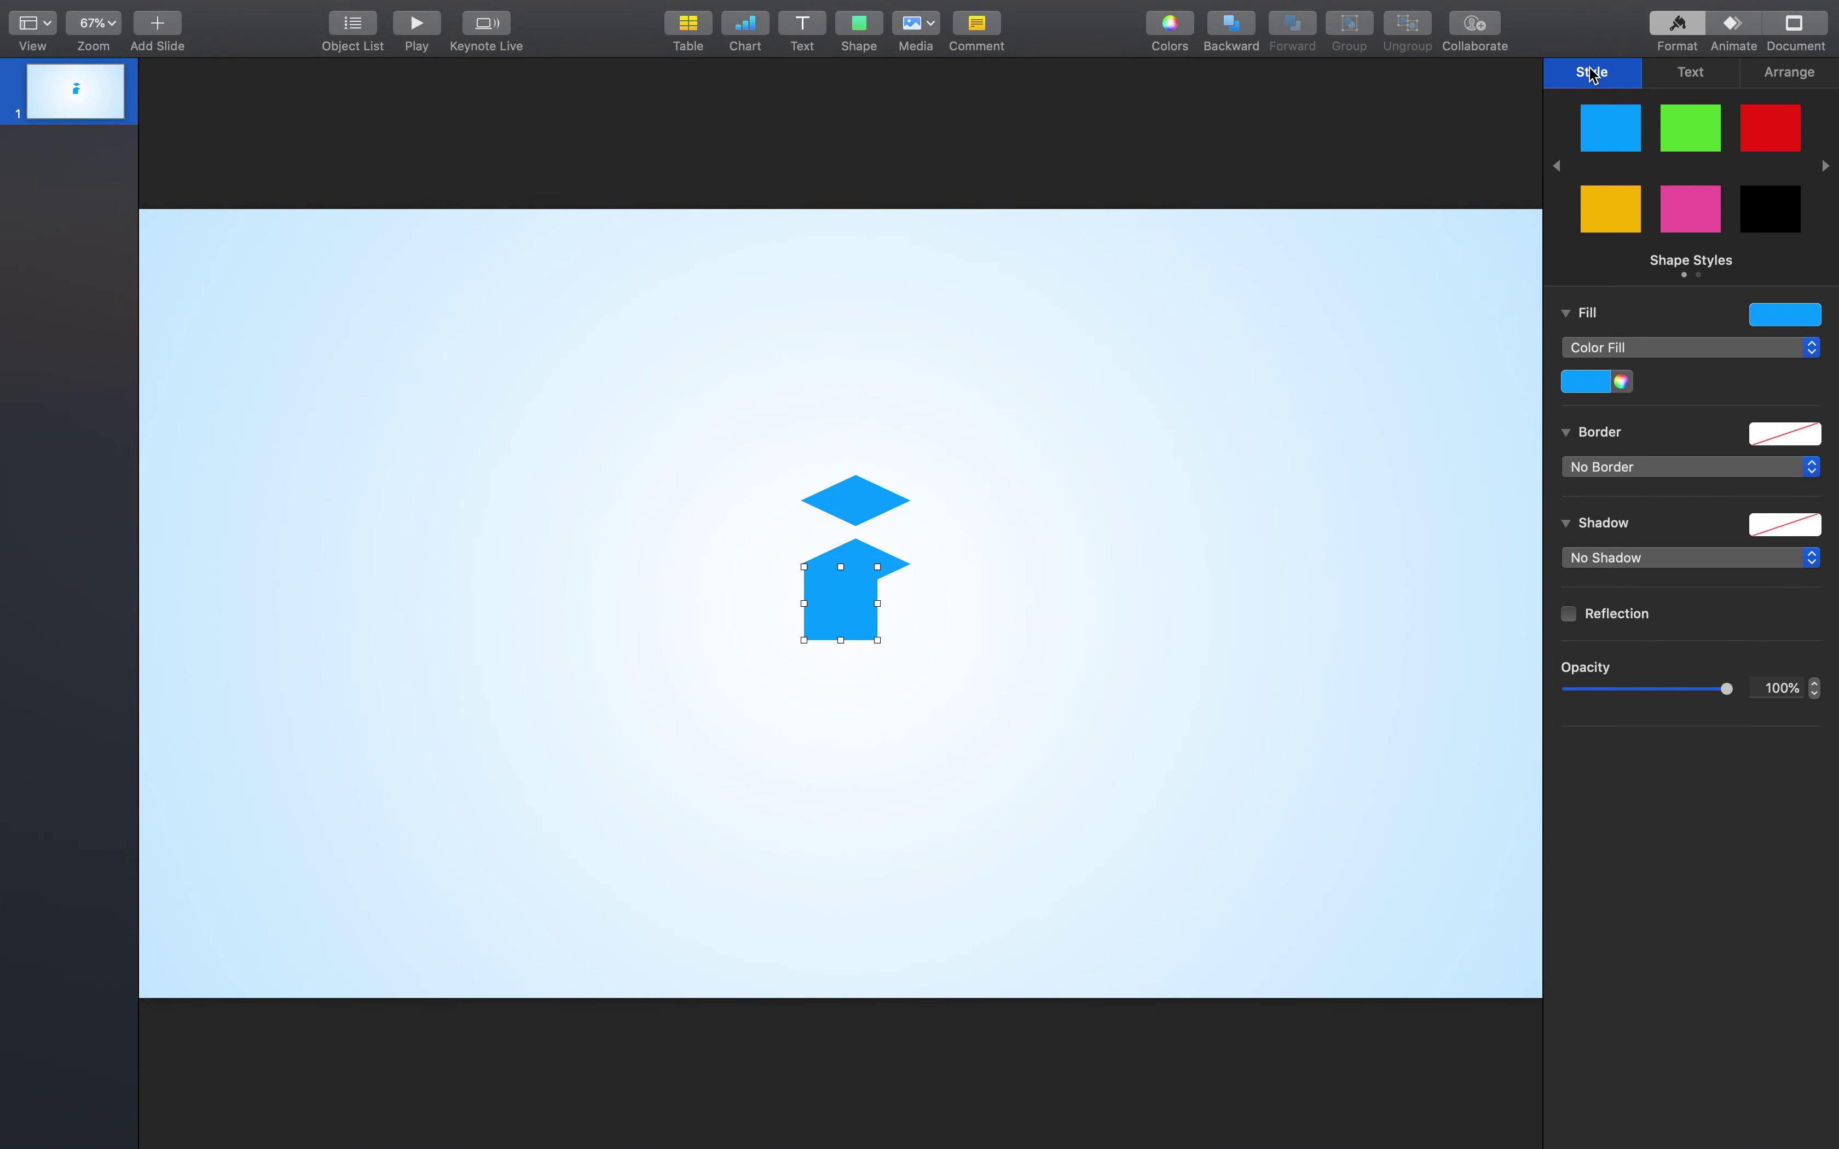
{"action": "left_click", "coordinate": [1610, 217]}
{"action": "left_click", "coordinate": [1719, 690]}
{"action": "left_click_drag", "start_coordinate": [1719, 690], "coordinate": [1657, 690]}
Move the yellow square over the right half of the two rhombi and stretch it into a vertical strip about 75 pt wide and 425 pt high
{"action": "left_click_drag", "start_coordinate": [850, 616], "coordinate": [891, 249]}
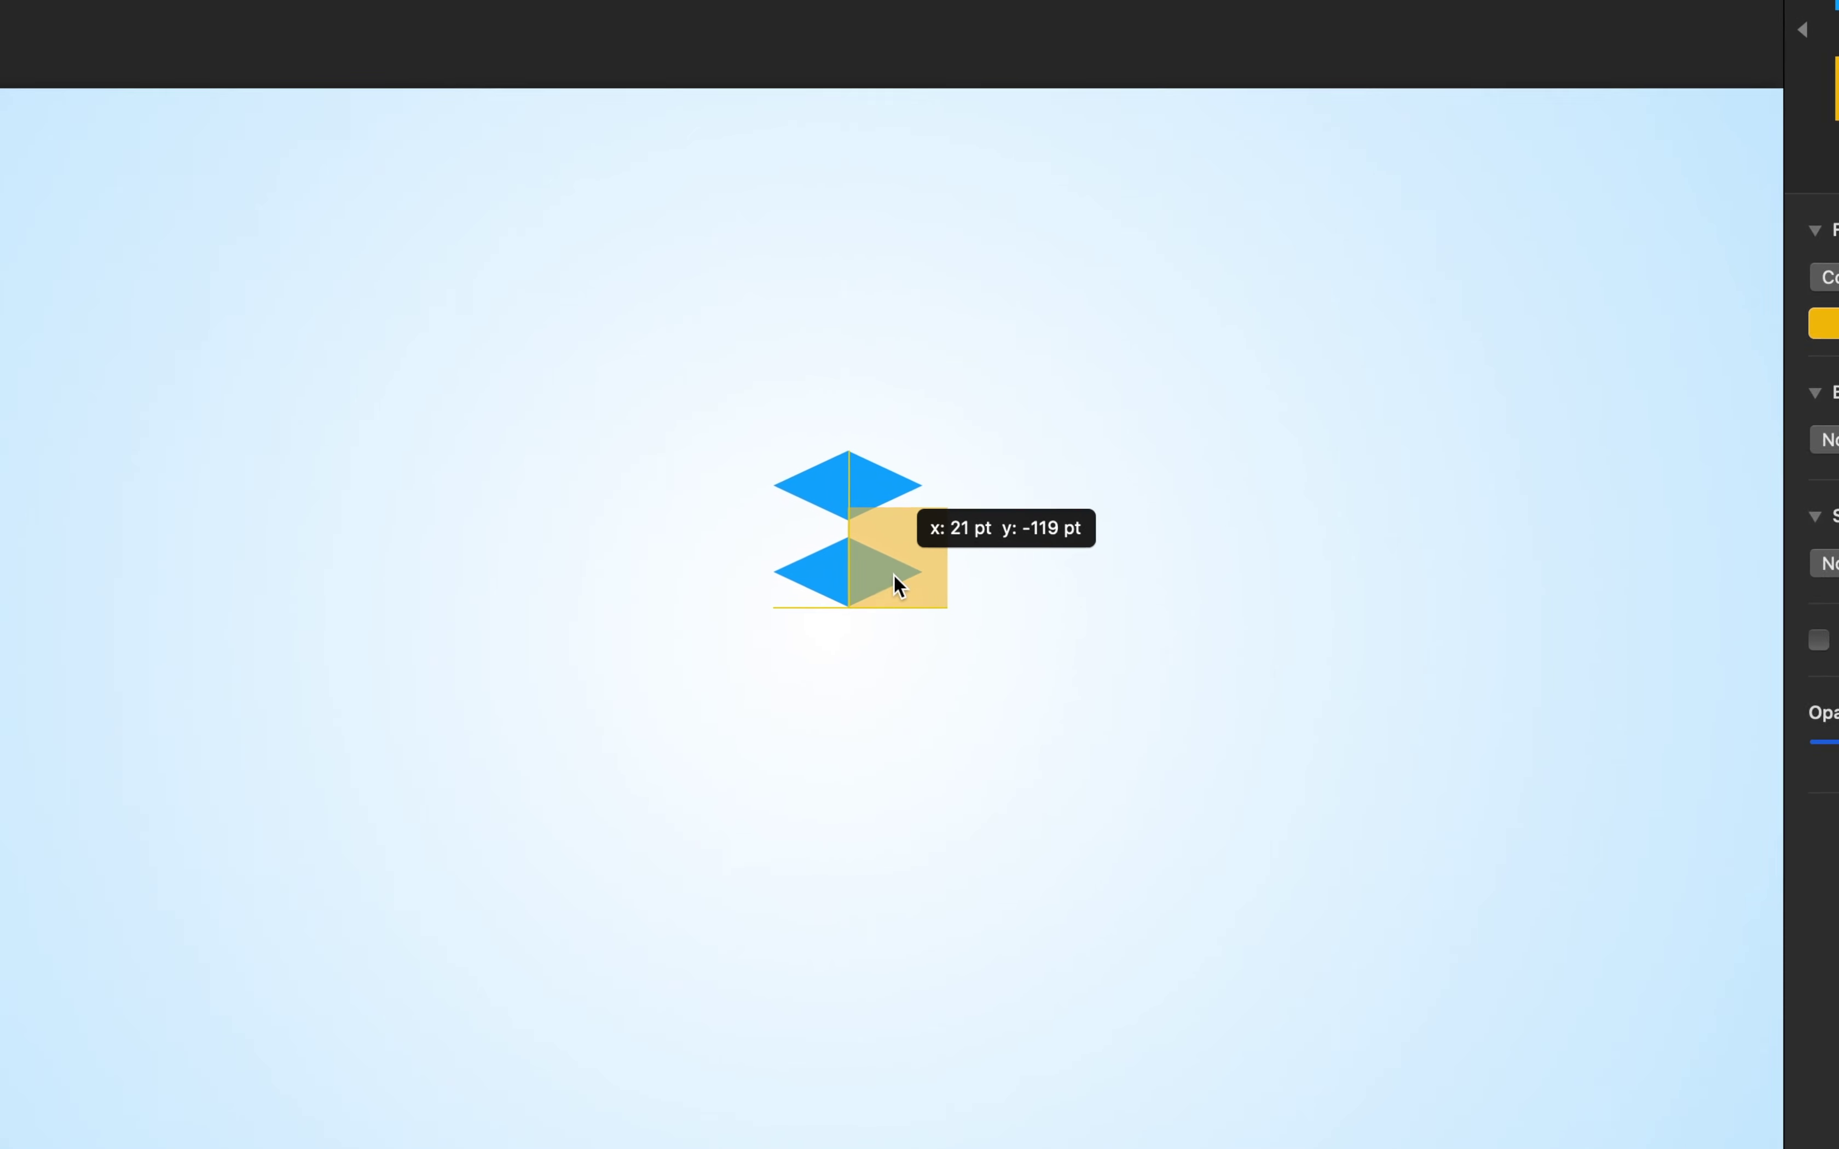
{"action": "left_click_drag", "start_coordinate": [902, 625], "coordinate": [902, 794]}
{"action": "left_click_drag", "start_coordinate": [967, 520], "coordinate": [927, 521]}
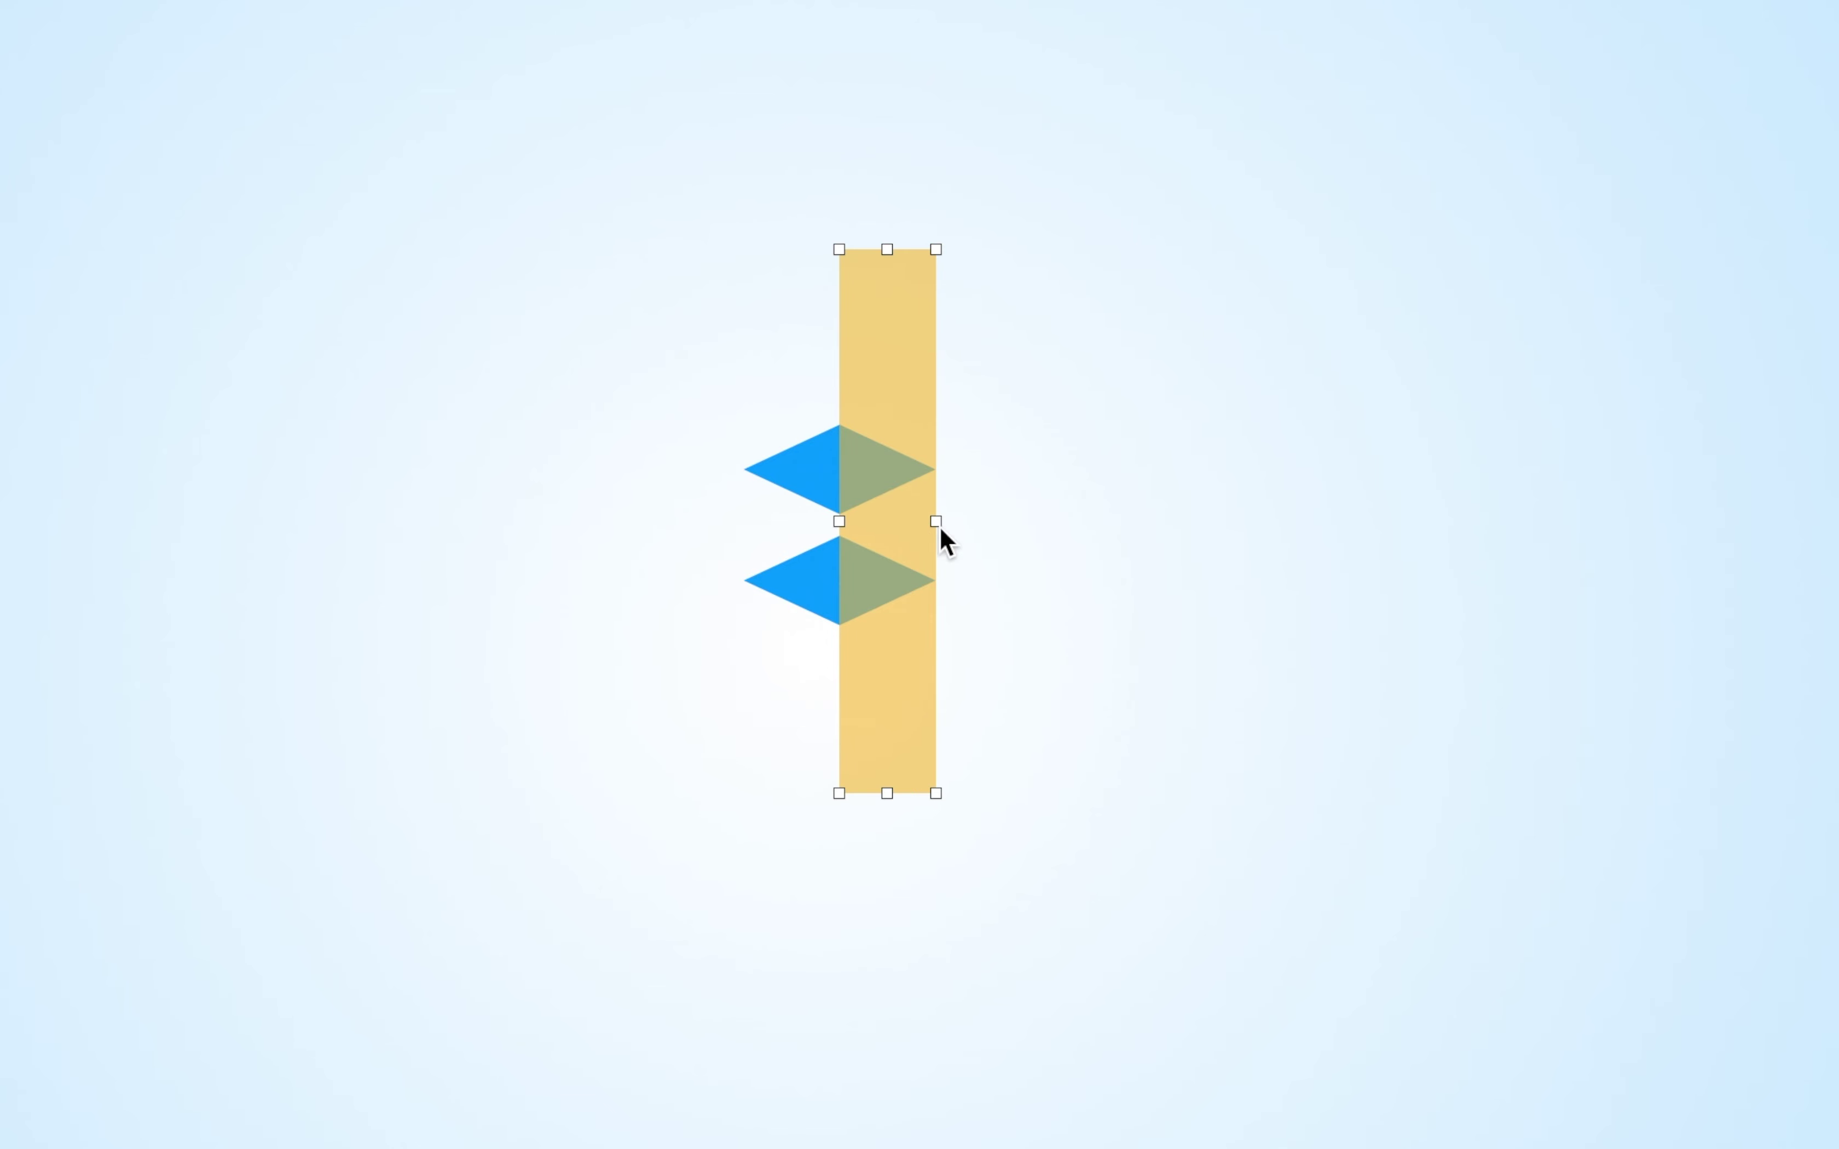
{"action": "left_click", "coordinate": [1087, 551]}
Duplicate the two blue rhombi to their left and apply the pink shape style to the copies
{"action": "left_click", "coordinate": [801, 465]}
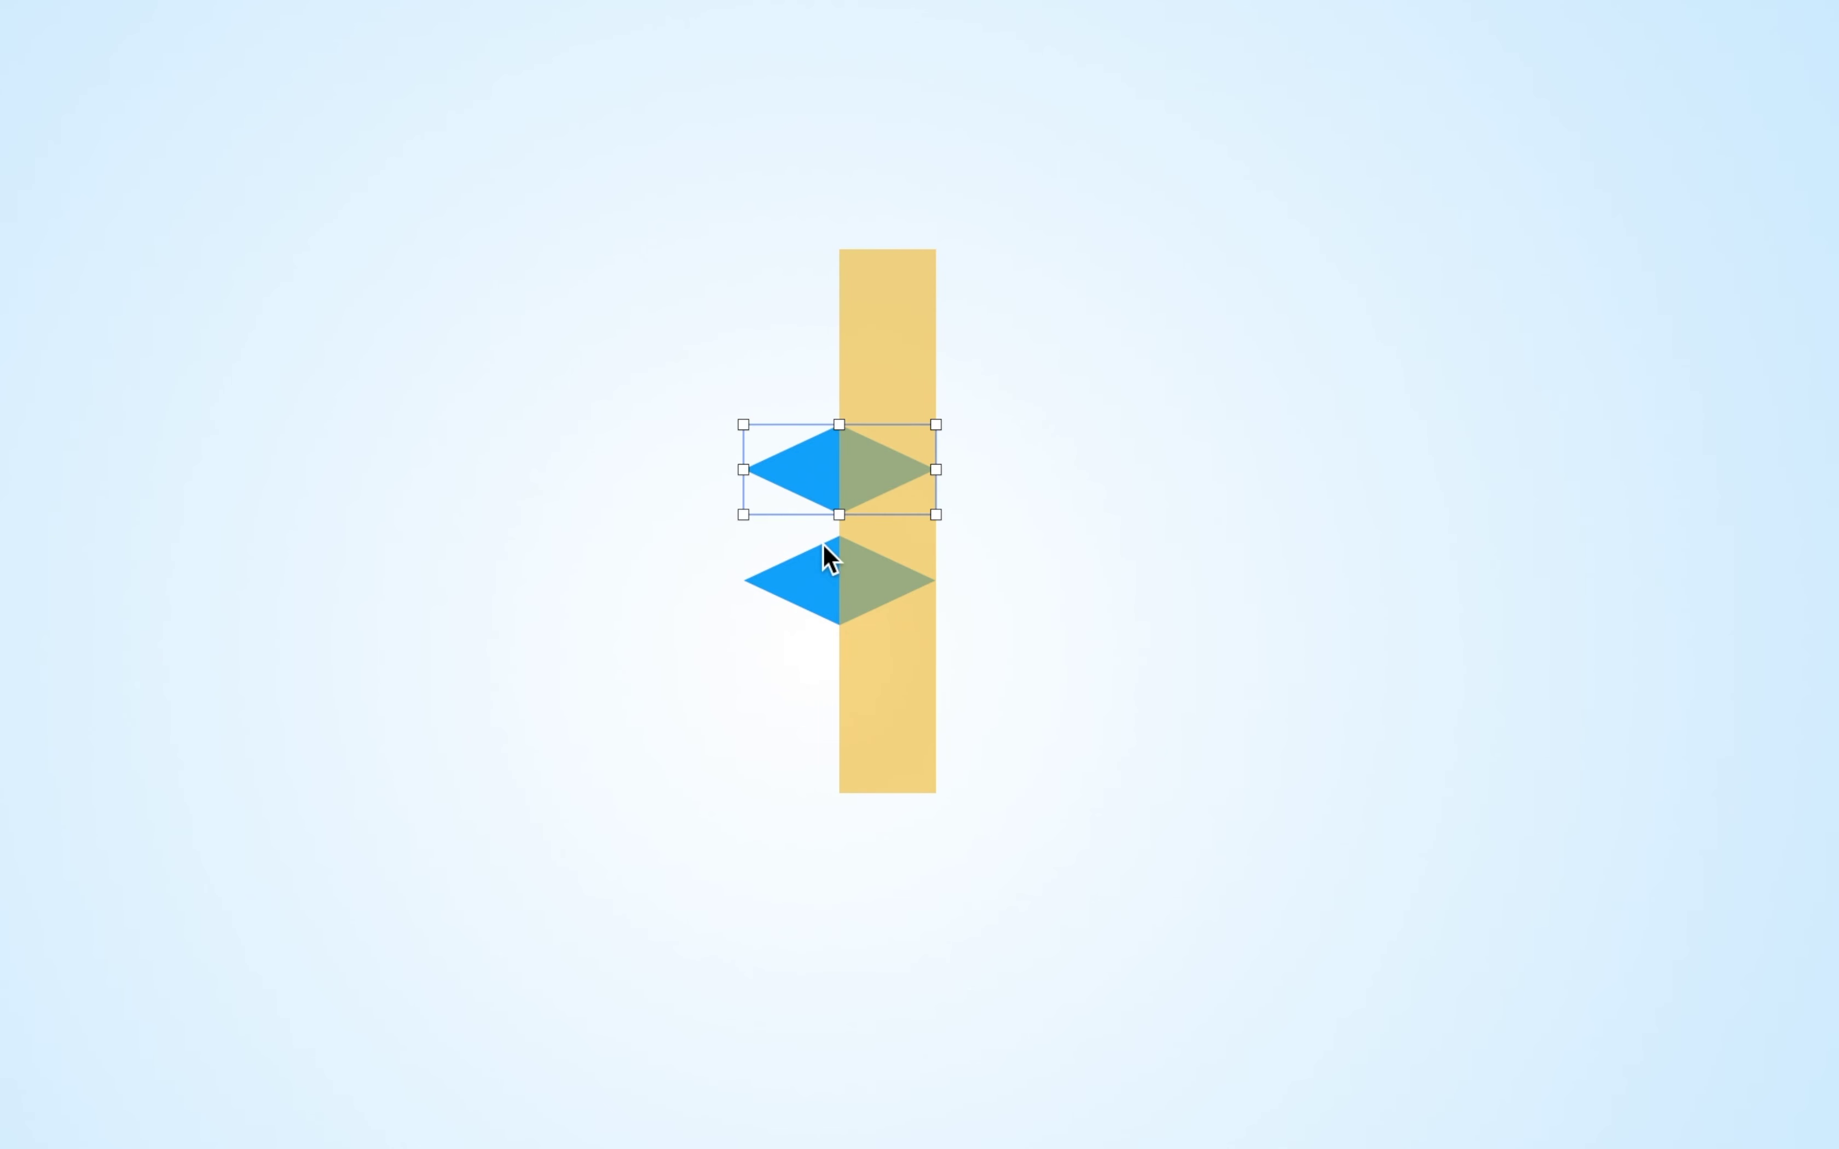
{"action": "left_click", "coordinate": [815, 581], "text": "shift"}
{"action": "left_click_drag", "start_coordinate": [813, 586], "coordinate": [551, 592]}
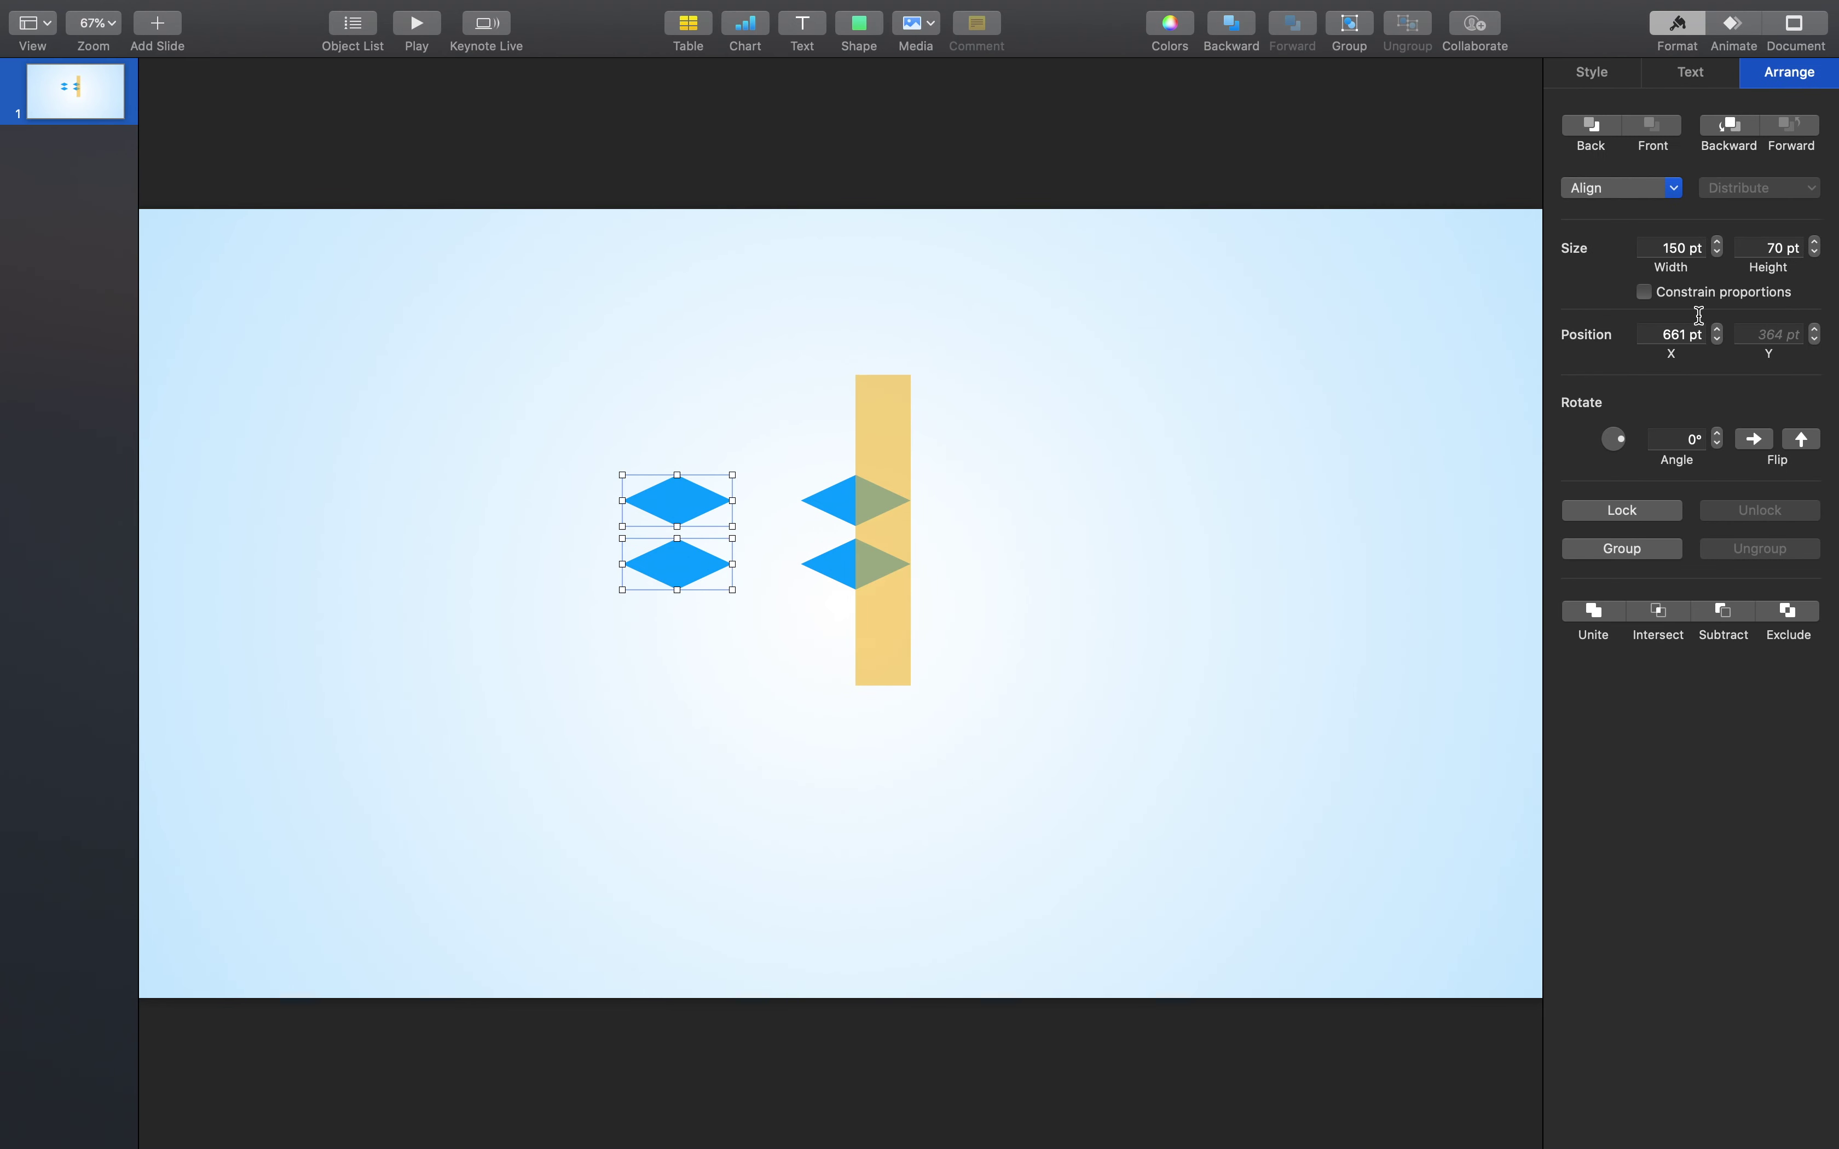
{"action": "left_click", "coordinate": [1611, 82]}
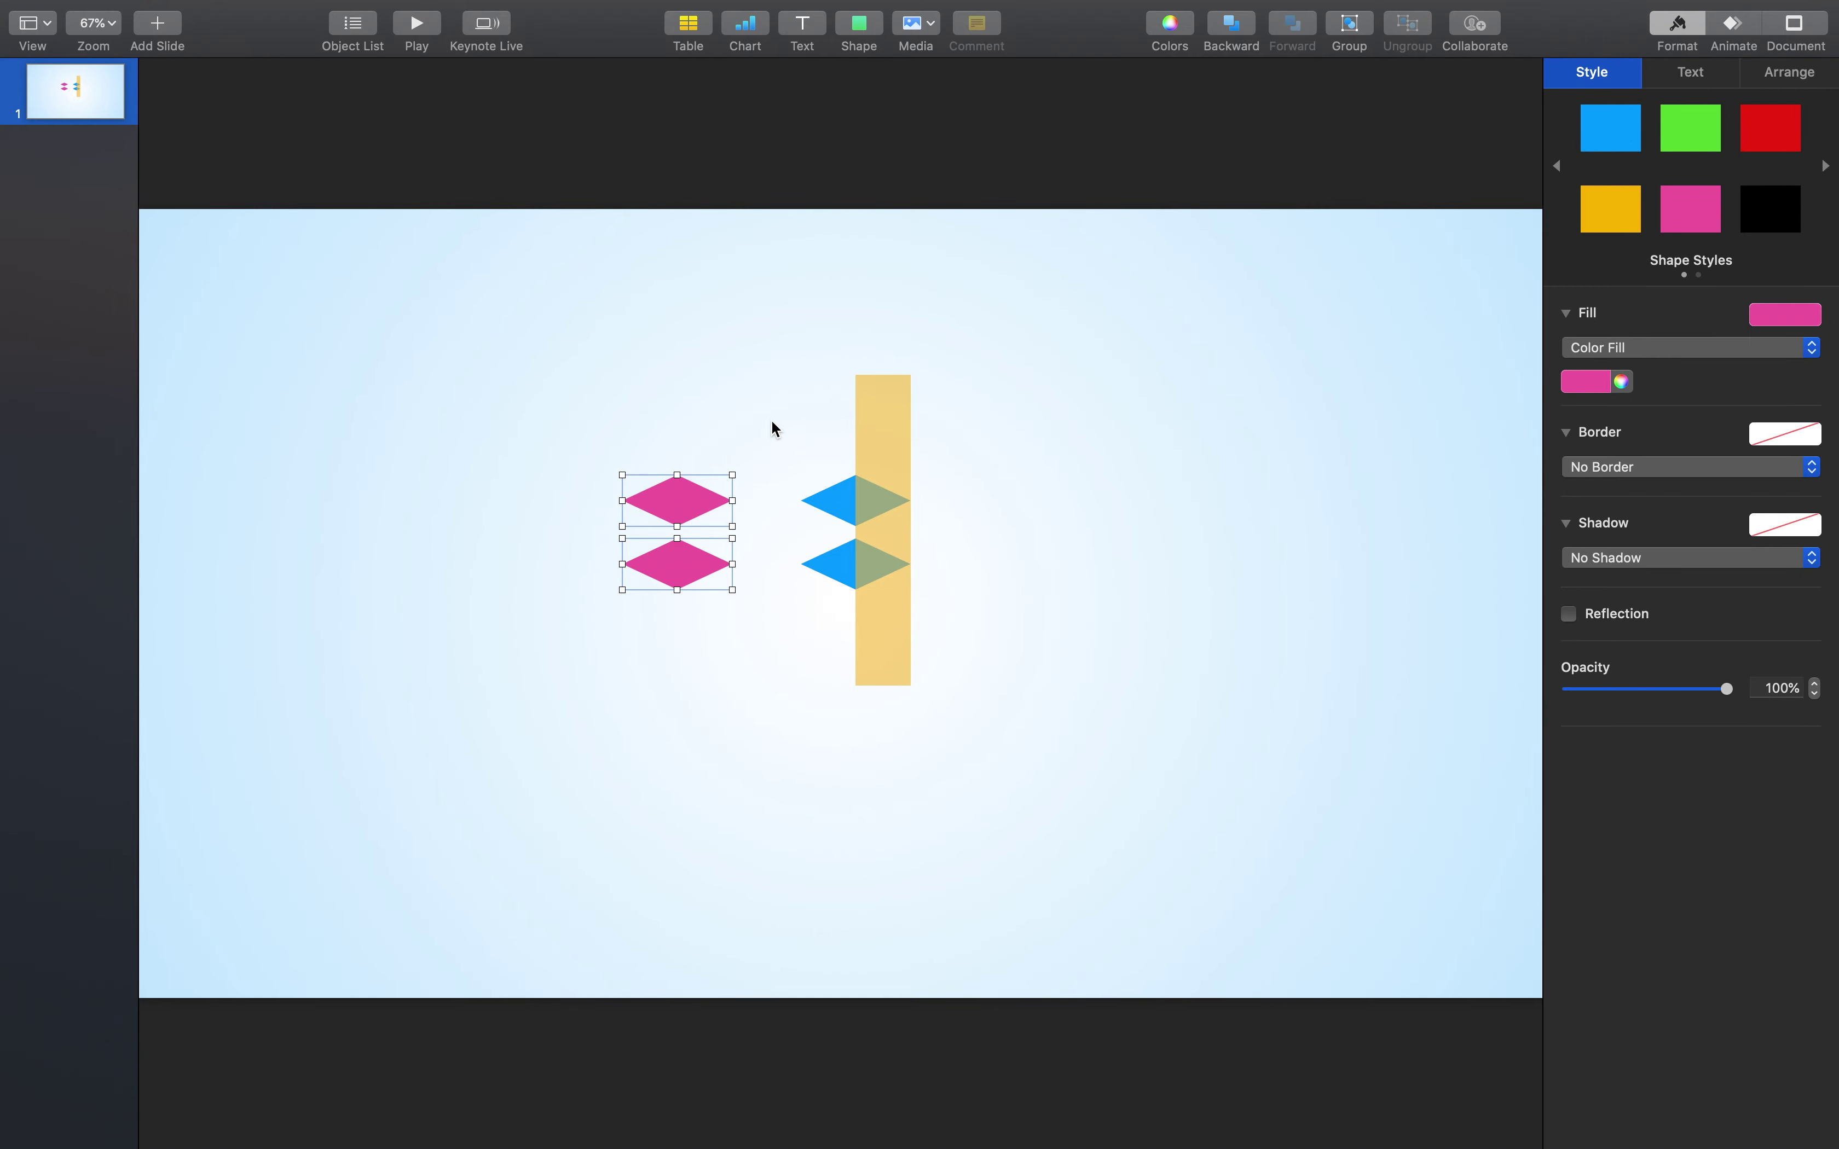
Position one pink rhombus over the upper blue rhombus and the other against the lower blue rhombus's lower-right edge, across the strip
{"action": "left_click_drag", "start_coordinate": [700, 502], "coordinate": [929, 599]}
{"action": "left_click", "coordinate": [1028, 523]}
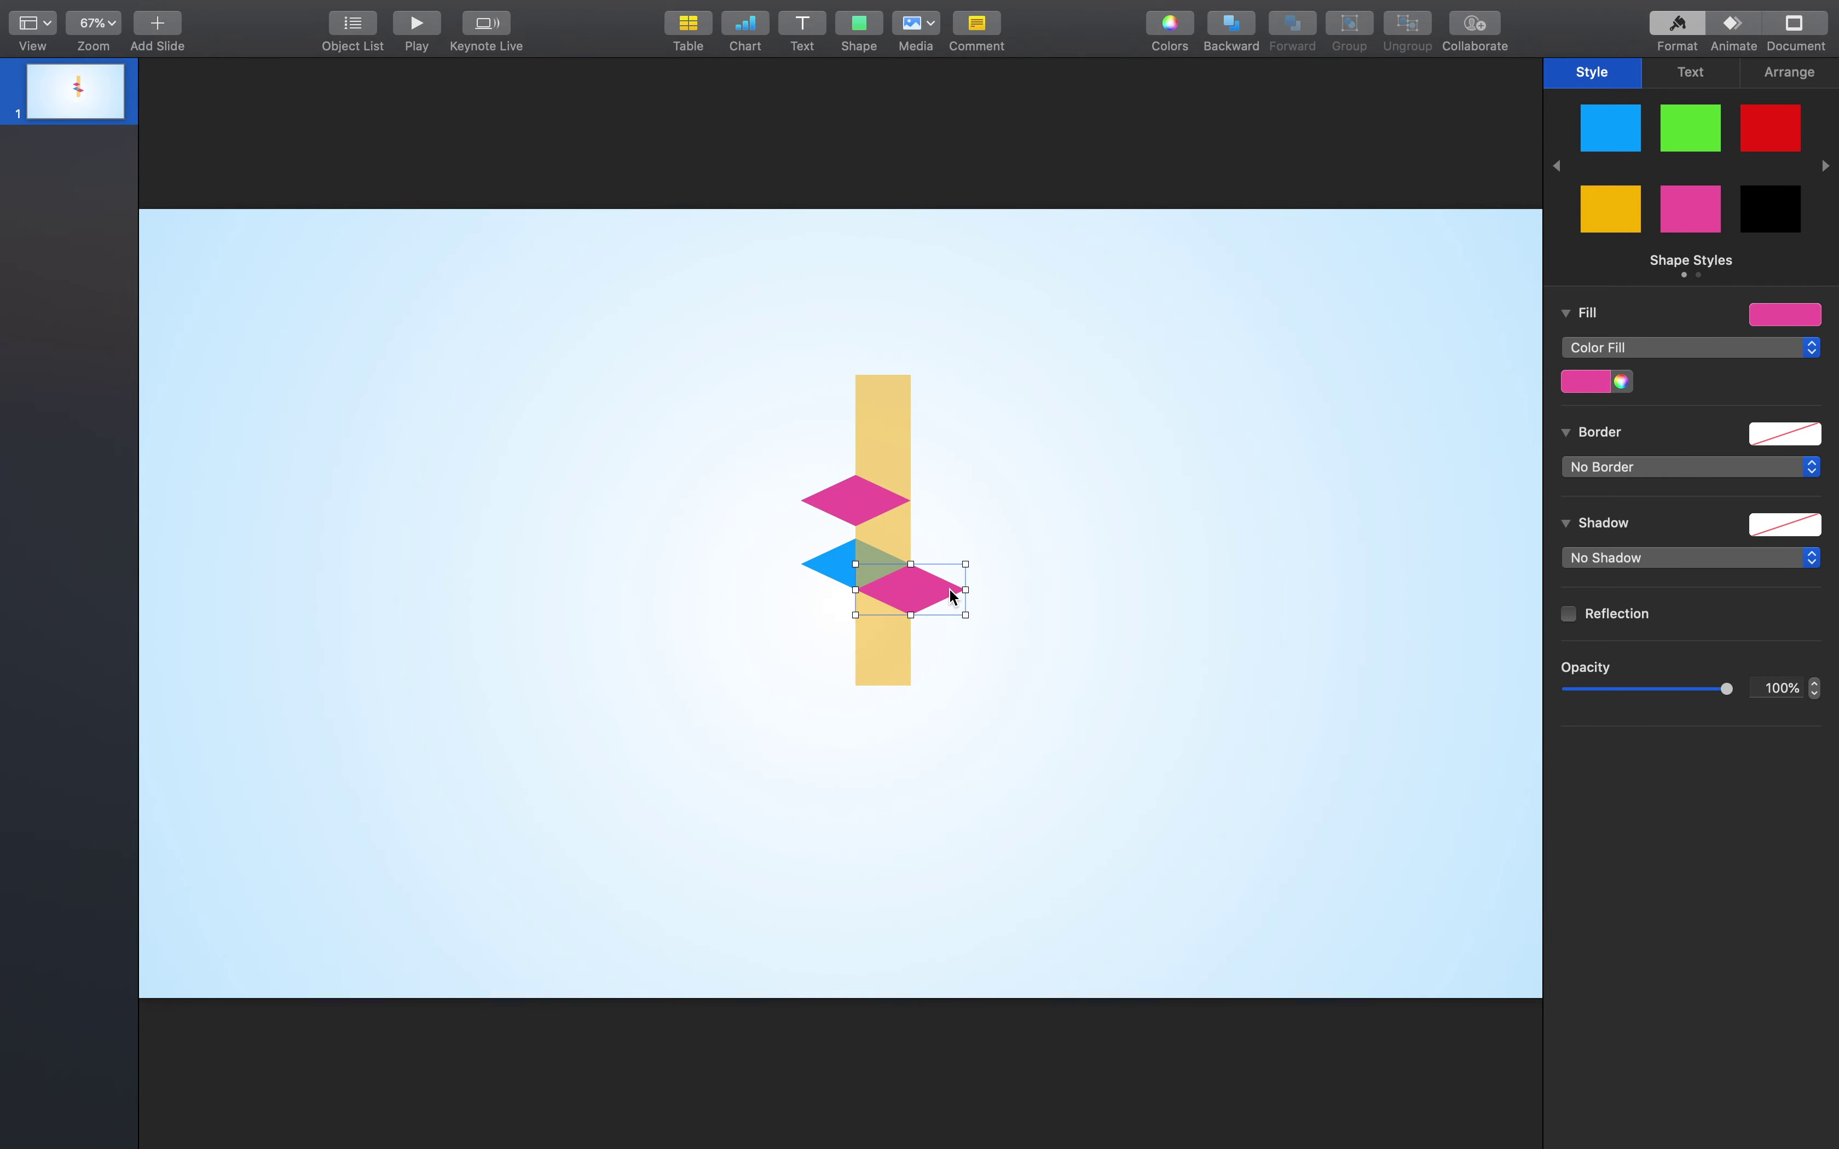
{"action": "left_click", "coordinate": [955, 576]}
Subtract the two pink rhombi from the yellow strip
{"action": "left_click", "coordinate": [935, 593]}
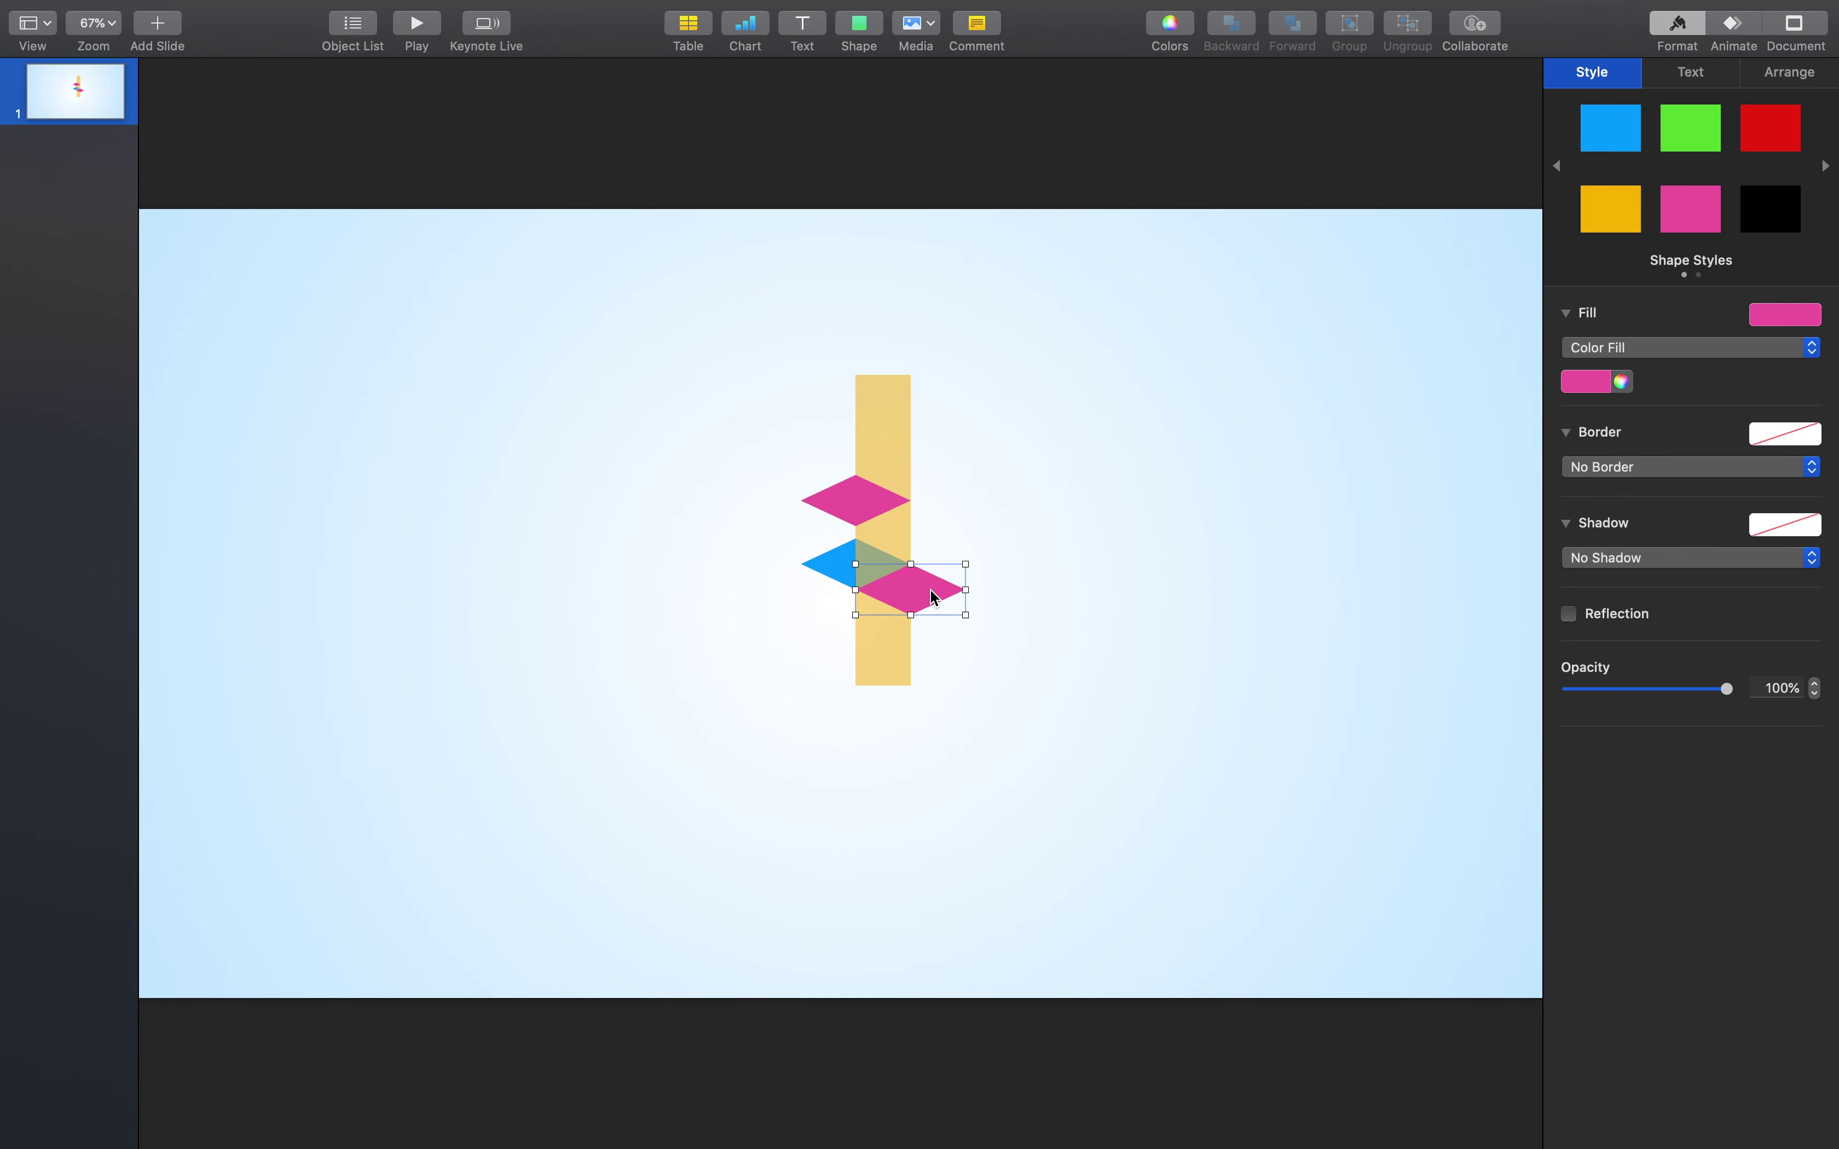
{"action": "left_click", "coordinate": [841, 498], "text": "shift"}
{"action": "left_click", "coordinate": [887, 430], "text": "shift"}
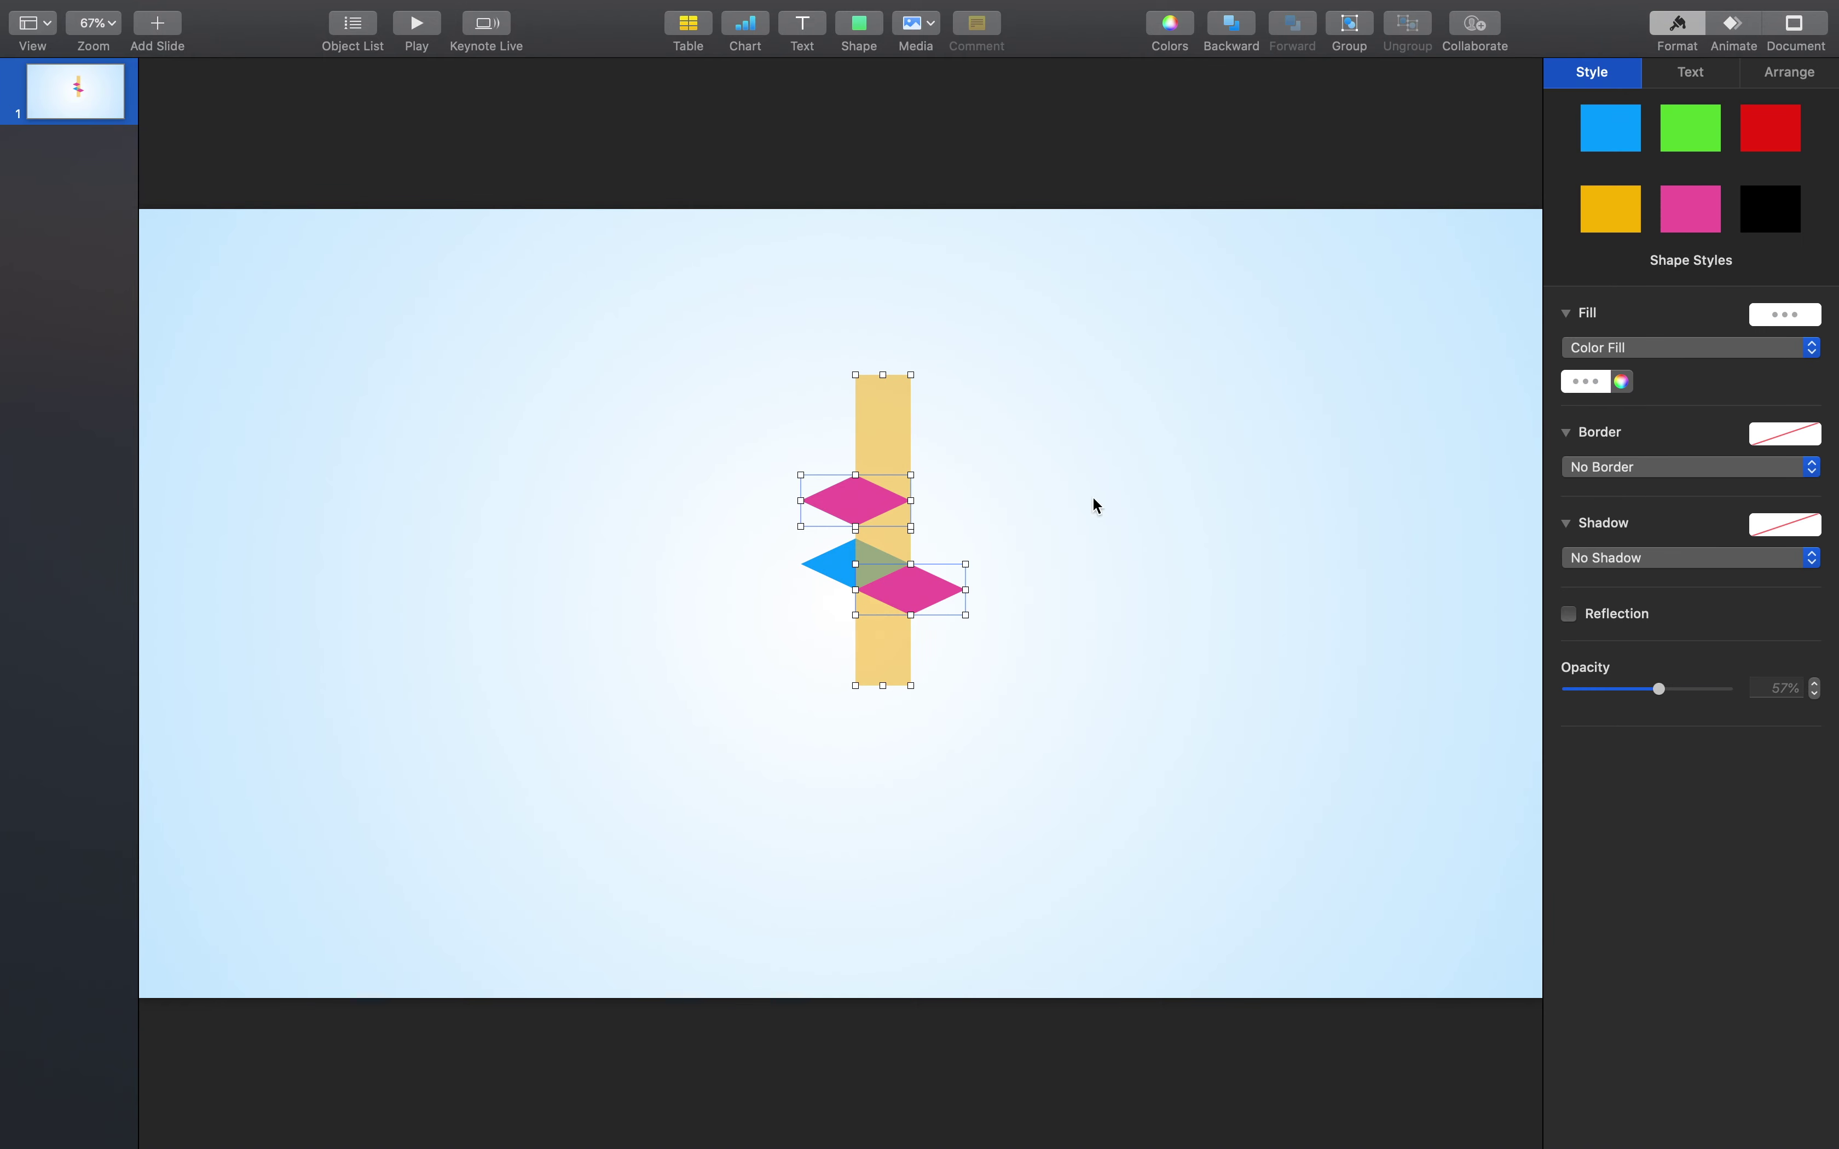
{"action": "left_click", "coordinate": [1809, 90]}
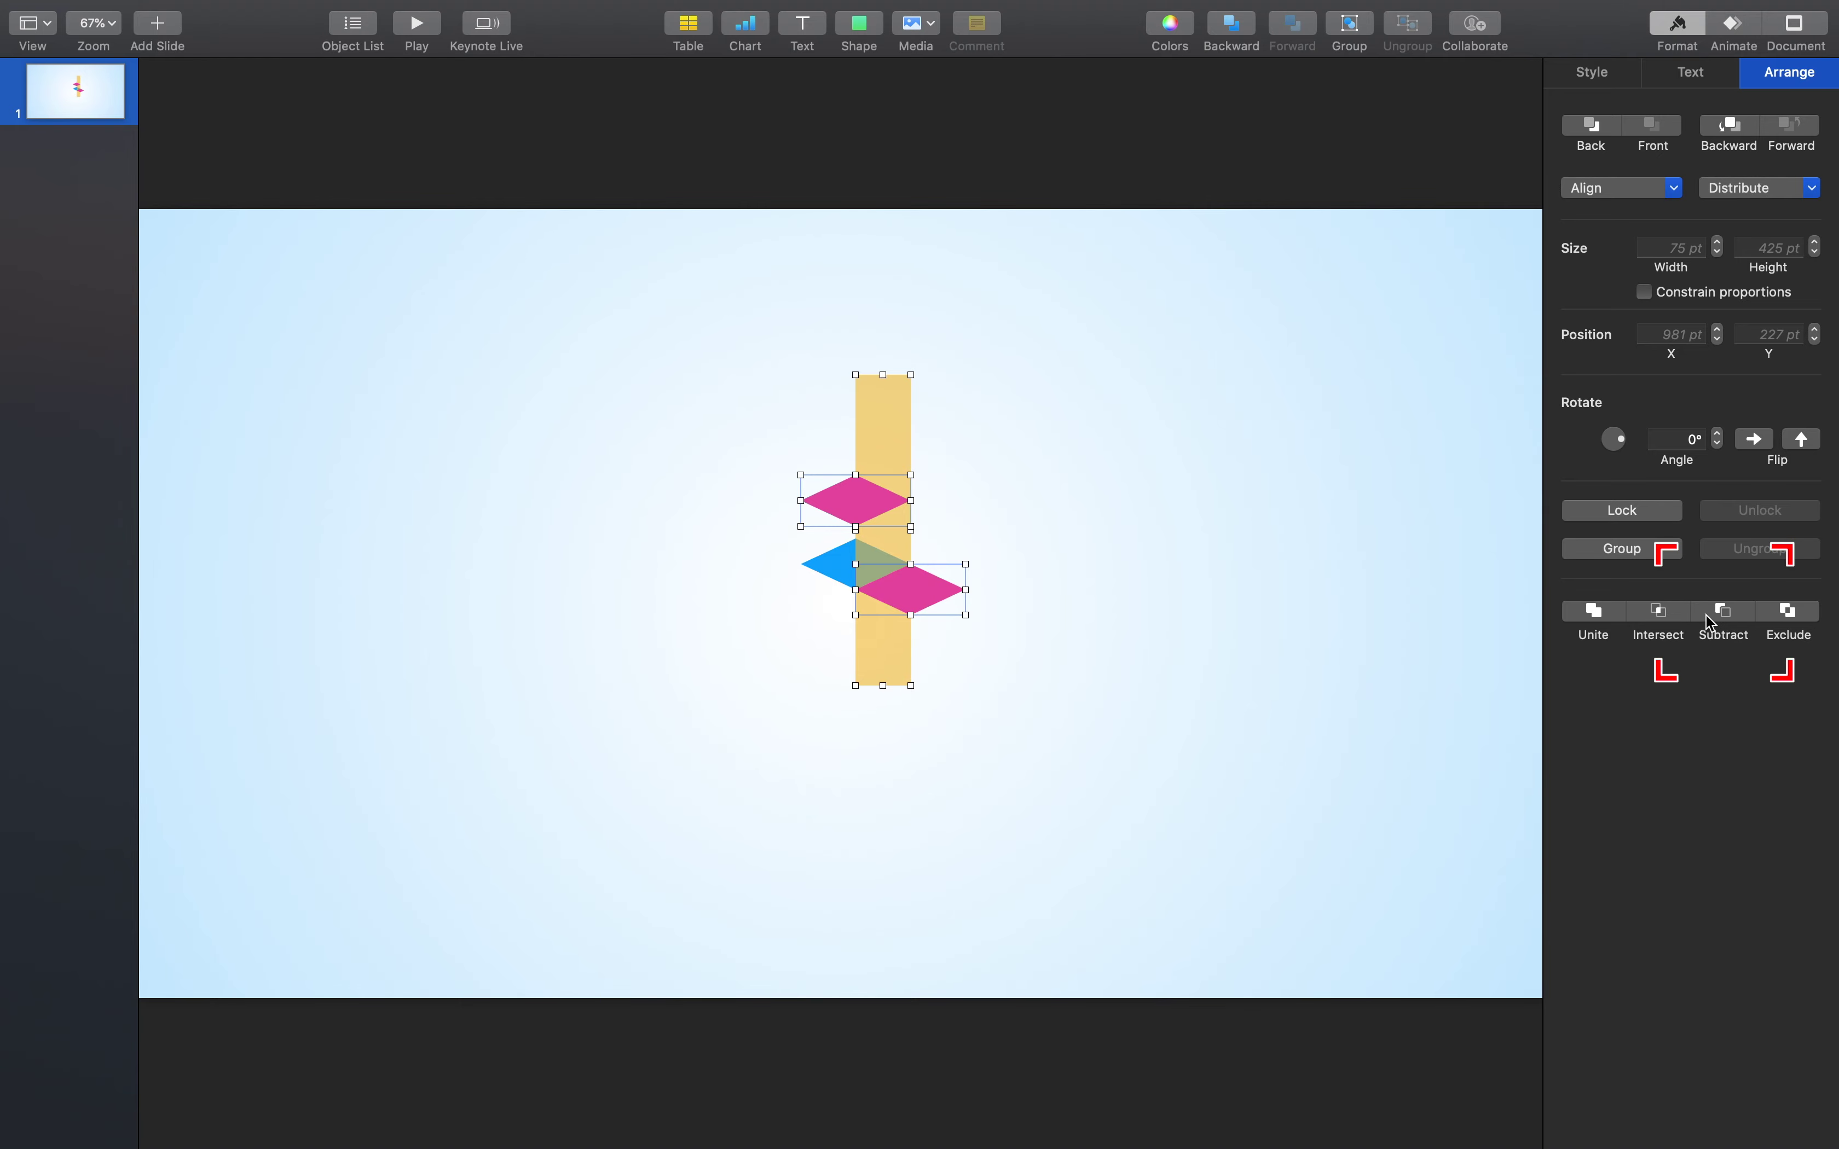
{"action": "left_click", "coordinate": [1726, 611]}
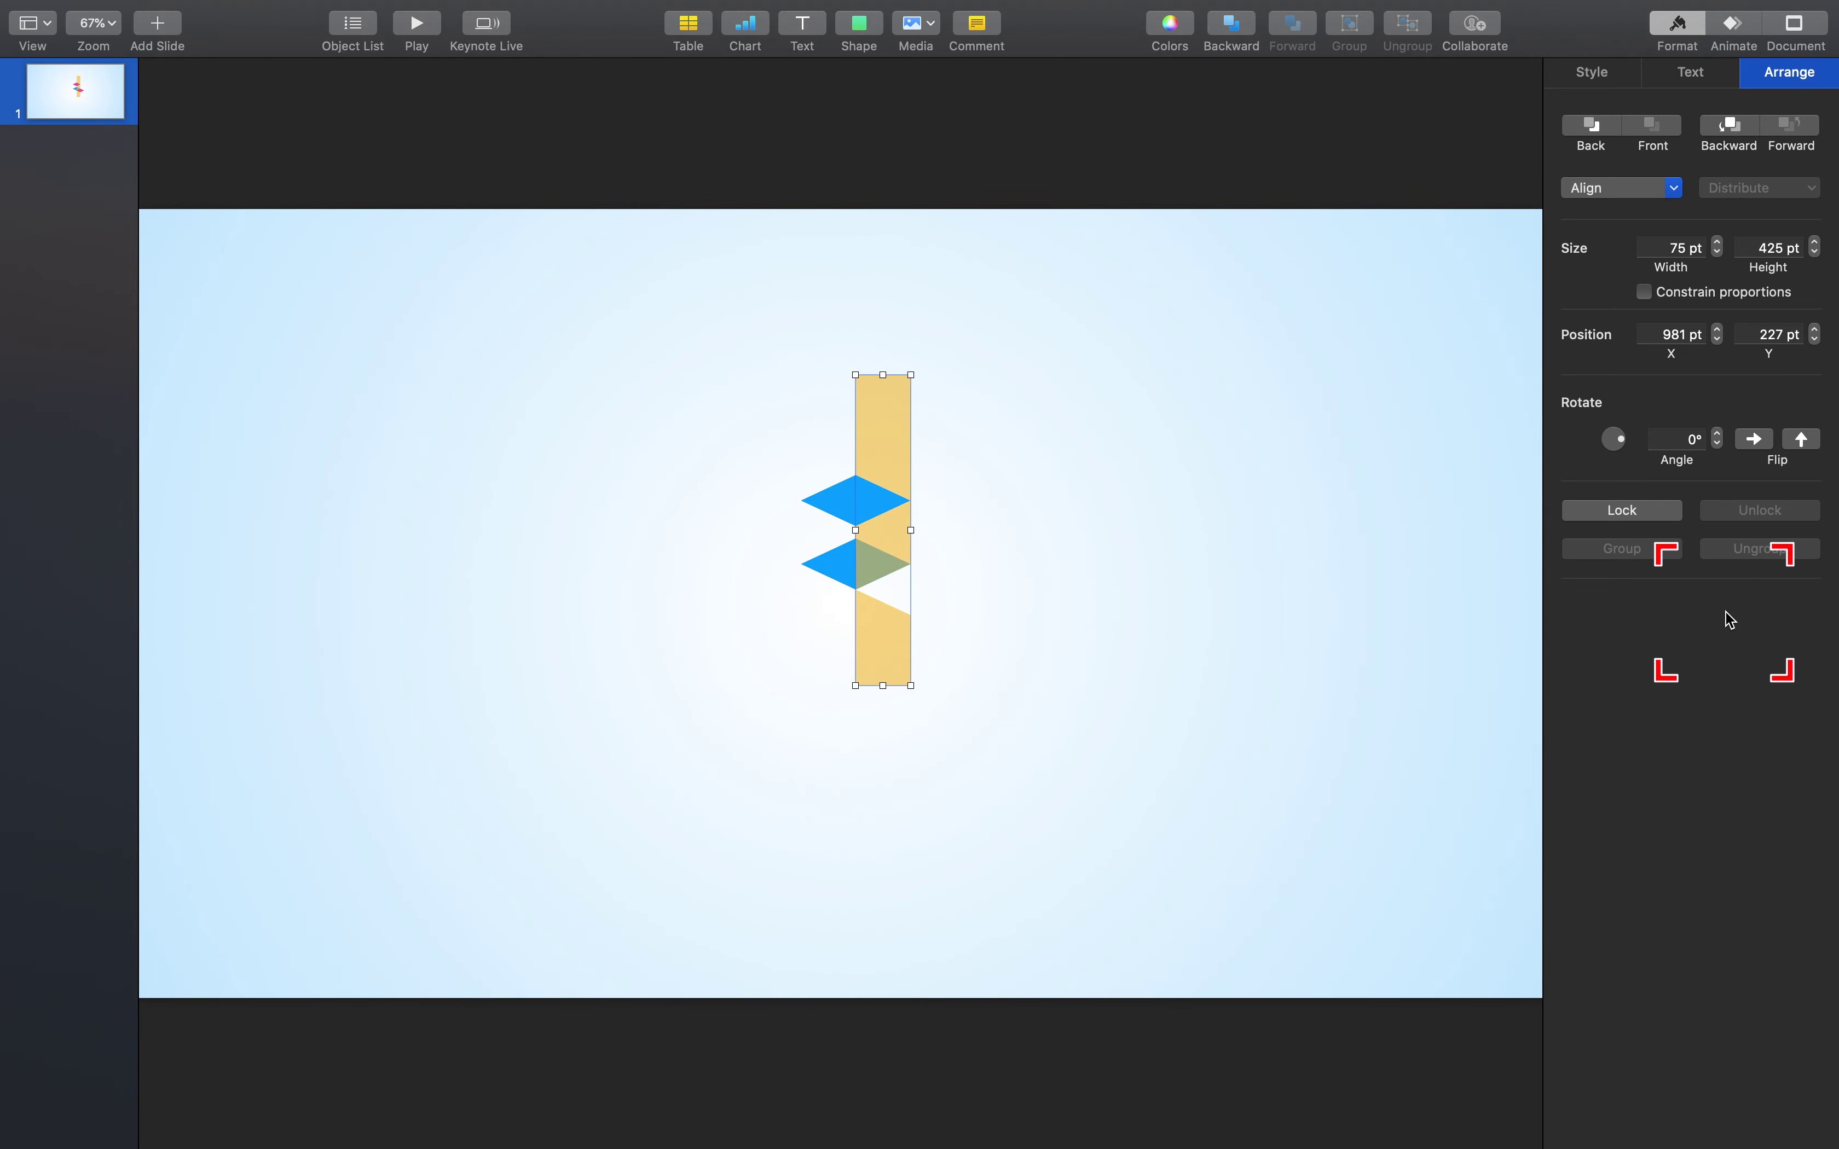
{"action": "left_click", "coordinate": [1064, 524]}
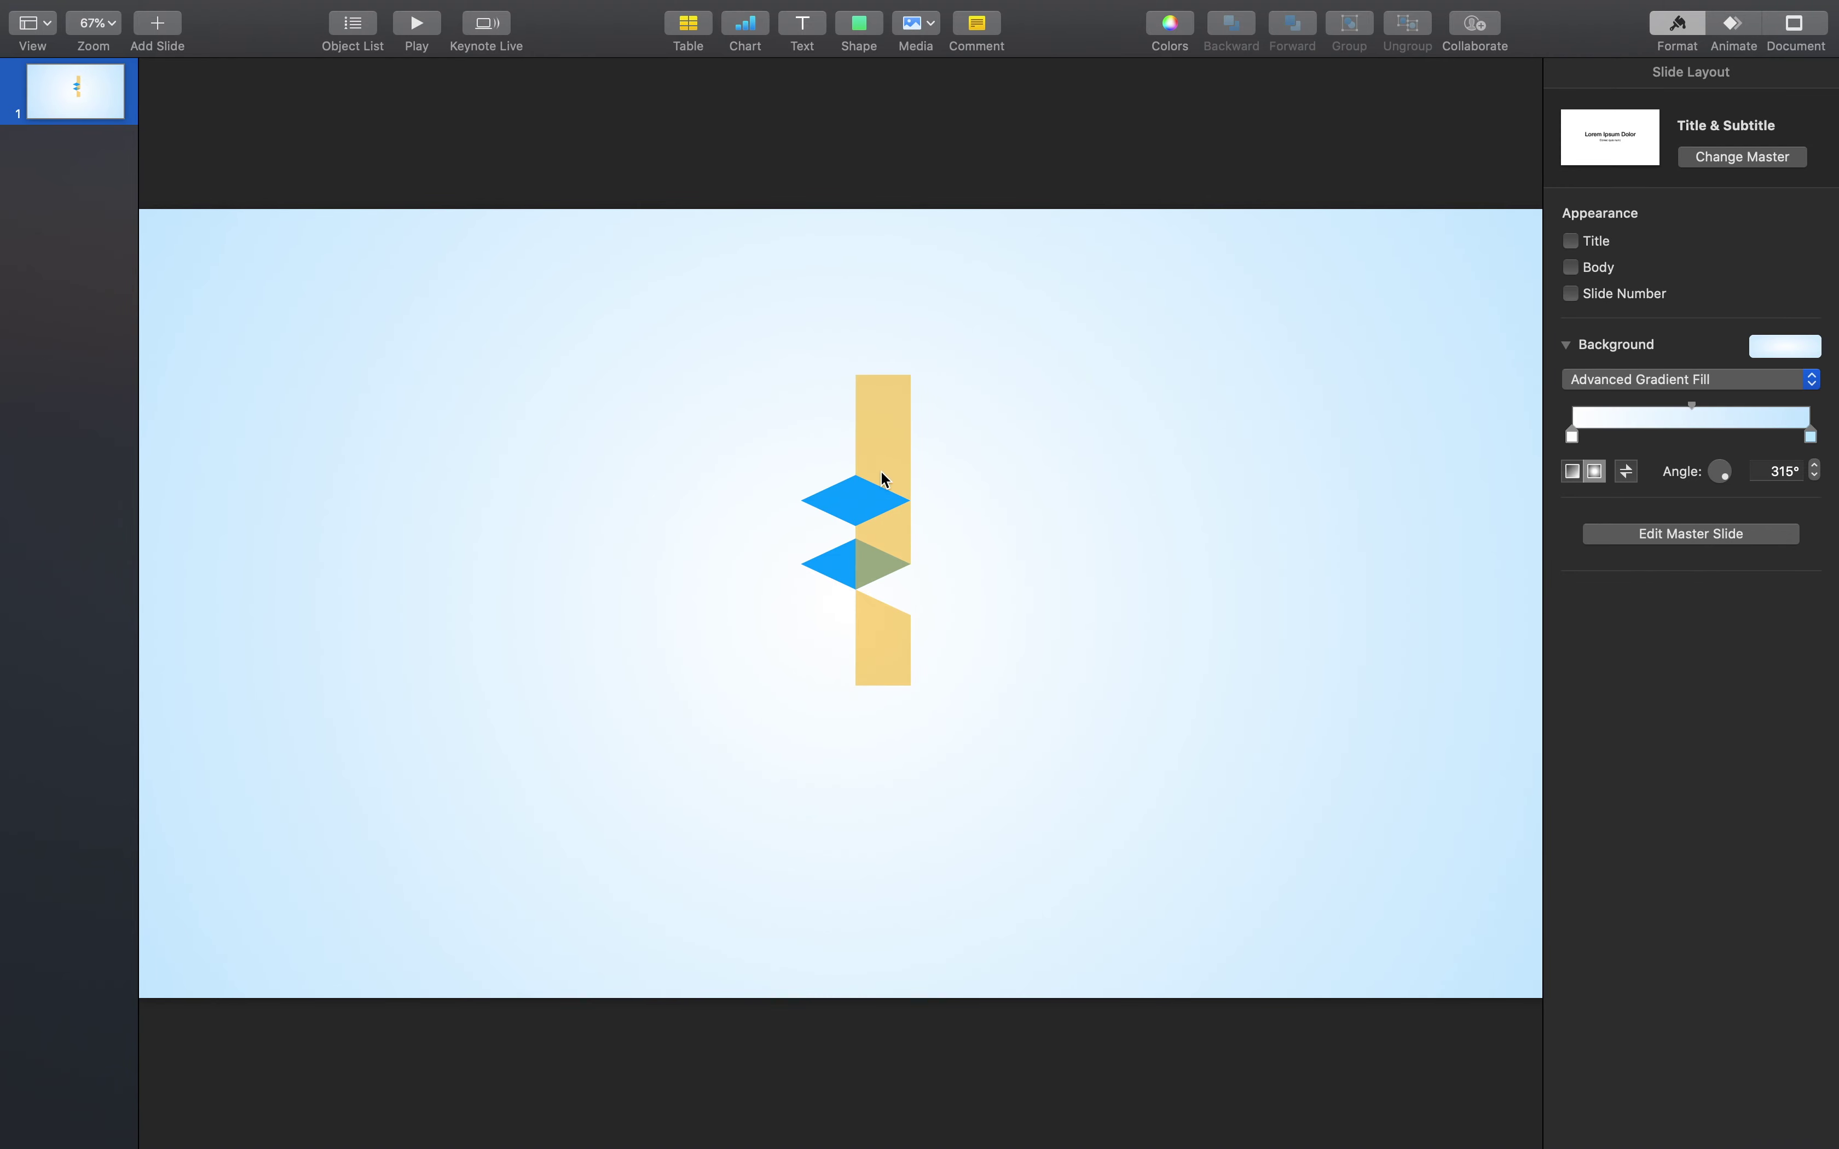
Move the notched yellow strip to the right of the rhombi and break it apart into separate pieces
{"action": "left_click_drag", "start_coordinate": [883, 477], "coordinate": [963, 479]}
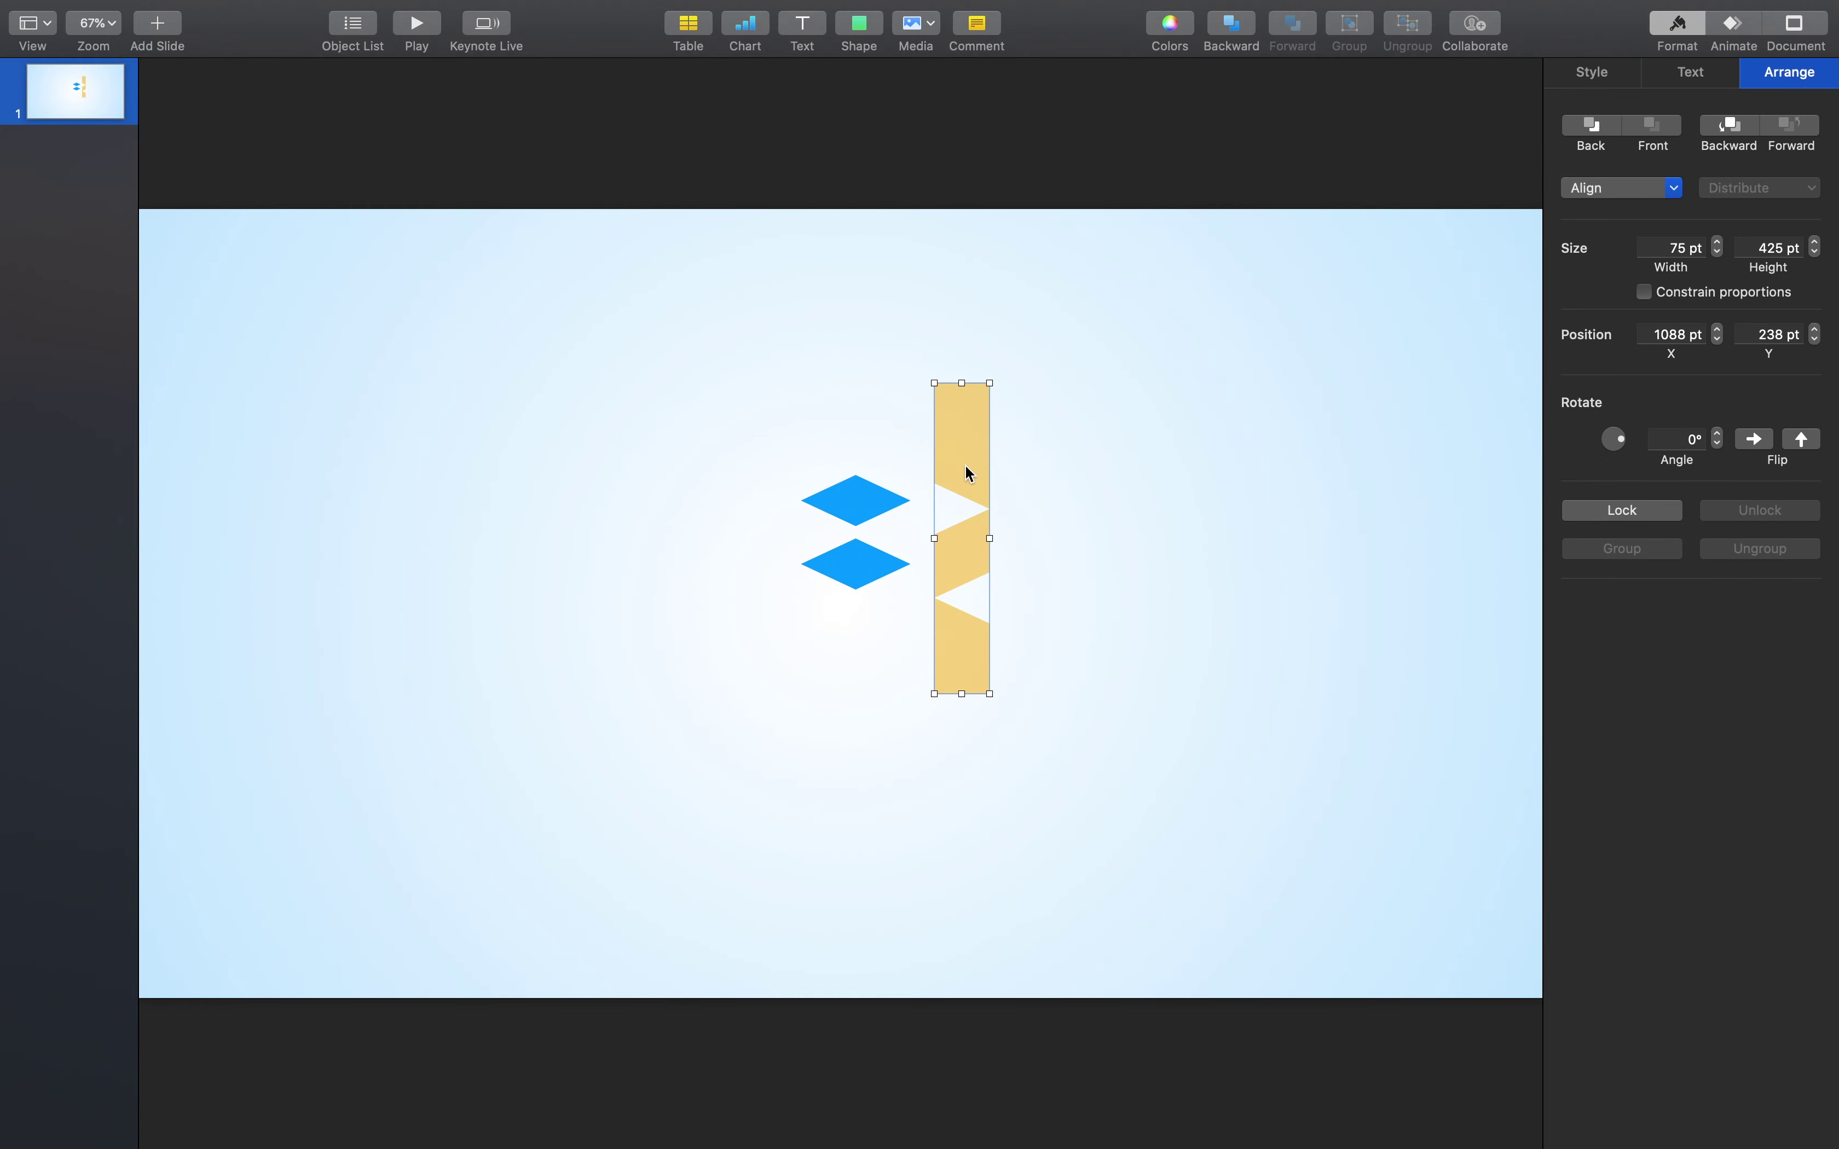
{"action": "right_click", "coordinate": [970, 474]}
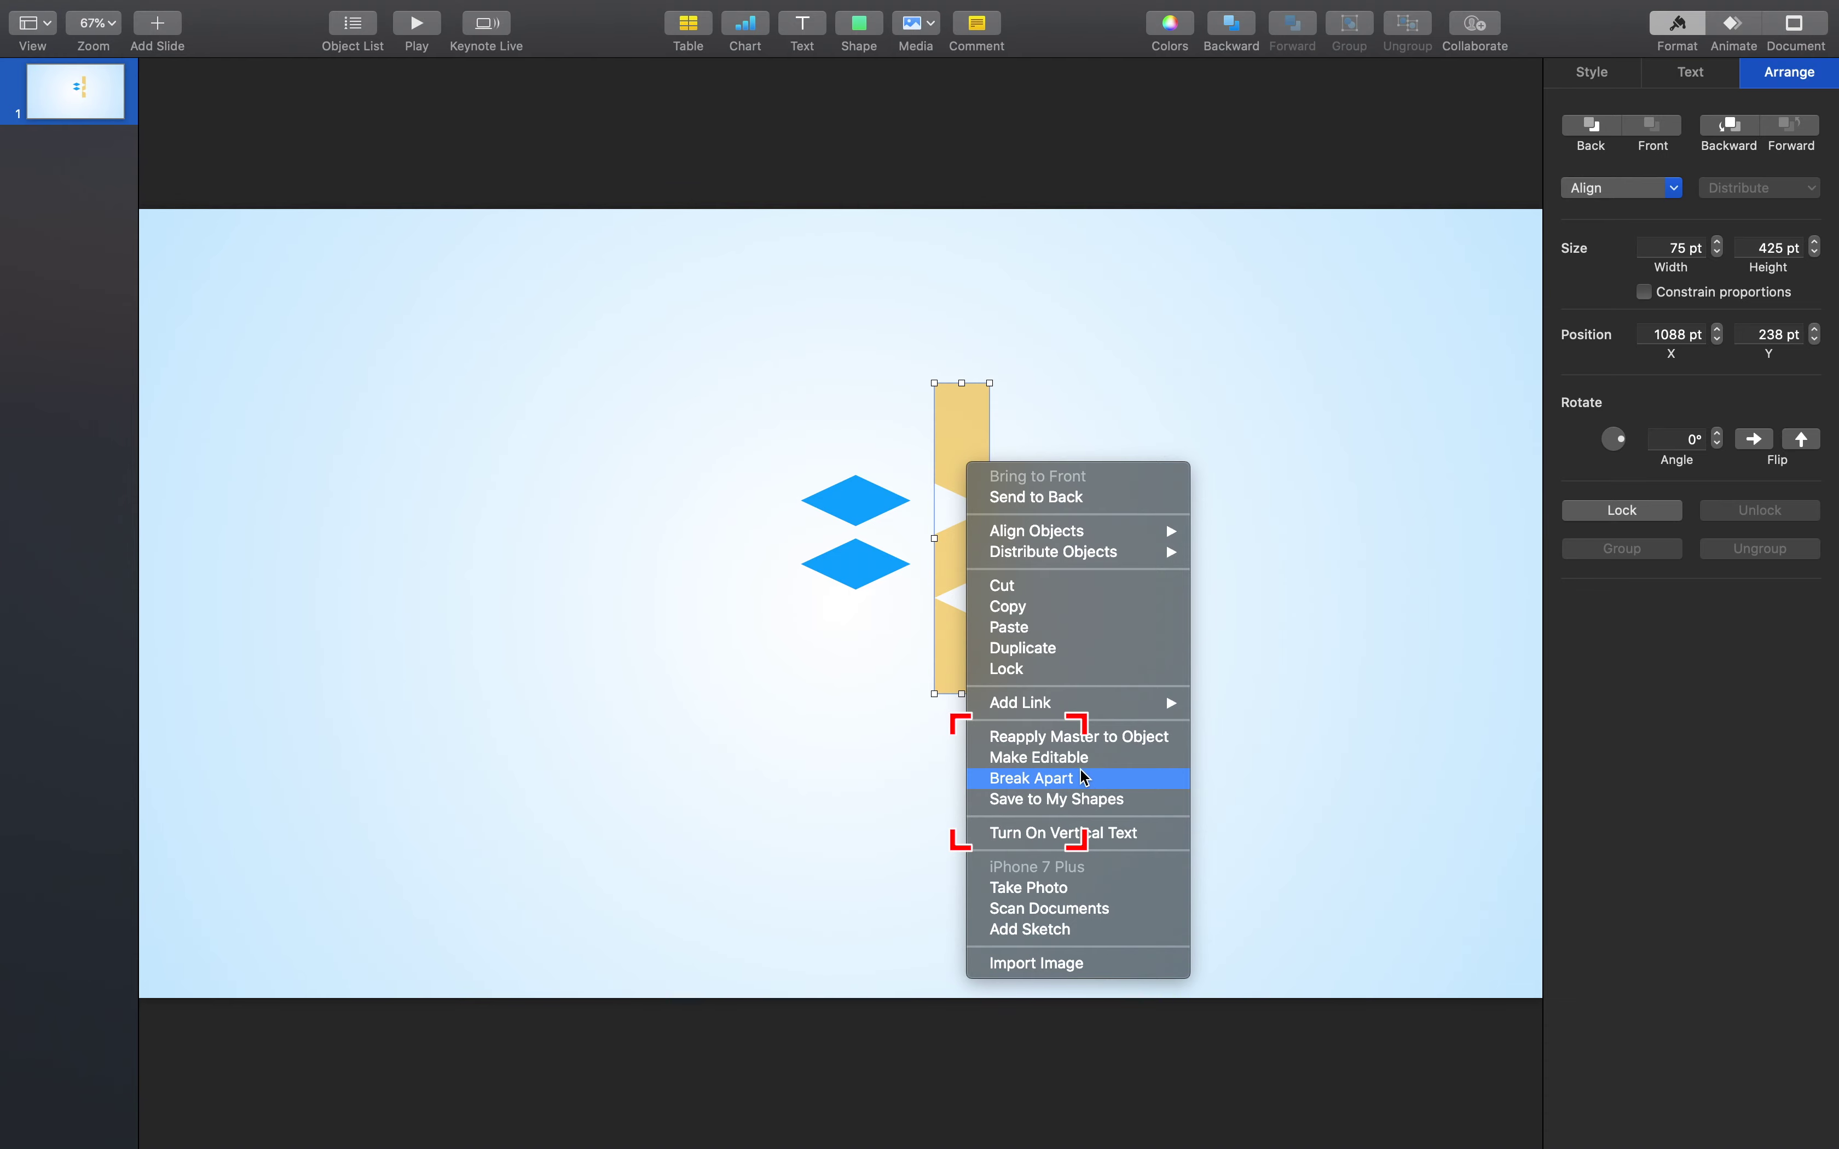
{"action": "left_click", "coordinate": [1026, 778]}
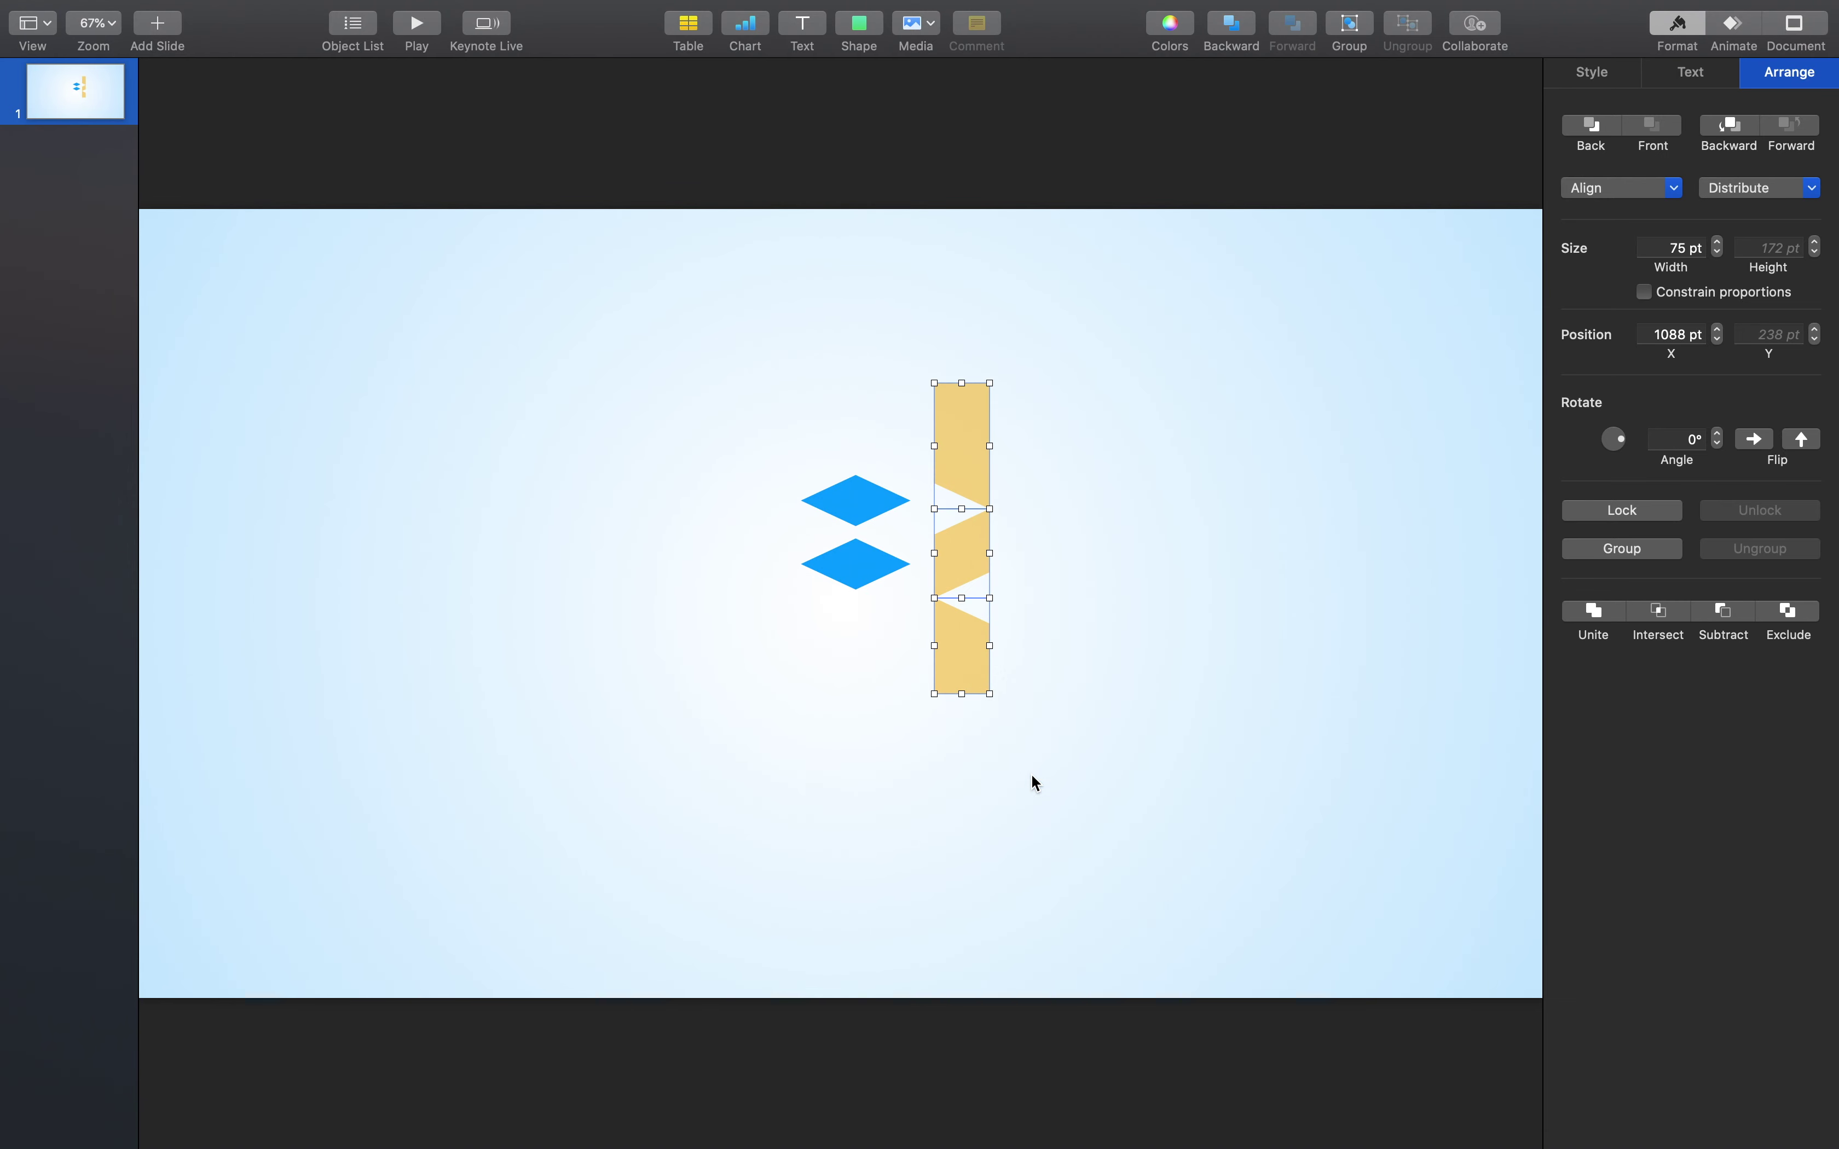
Delete the lower and upper pieces of the yellow strip, keeping only the middle parallelogram
{"action": "left_click", "coordinate": [1060, 721]}
{"action": "left_click", "coordinate": [981, 684]}
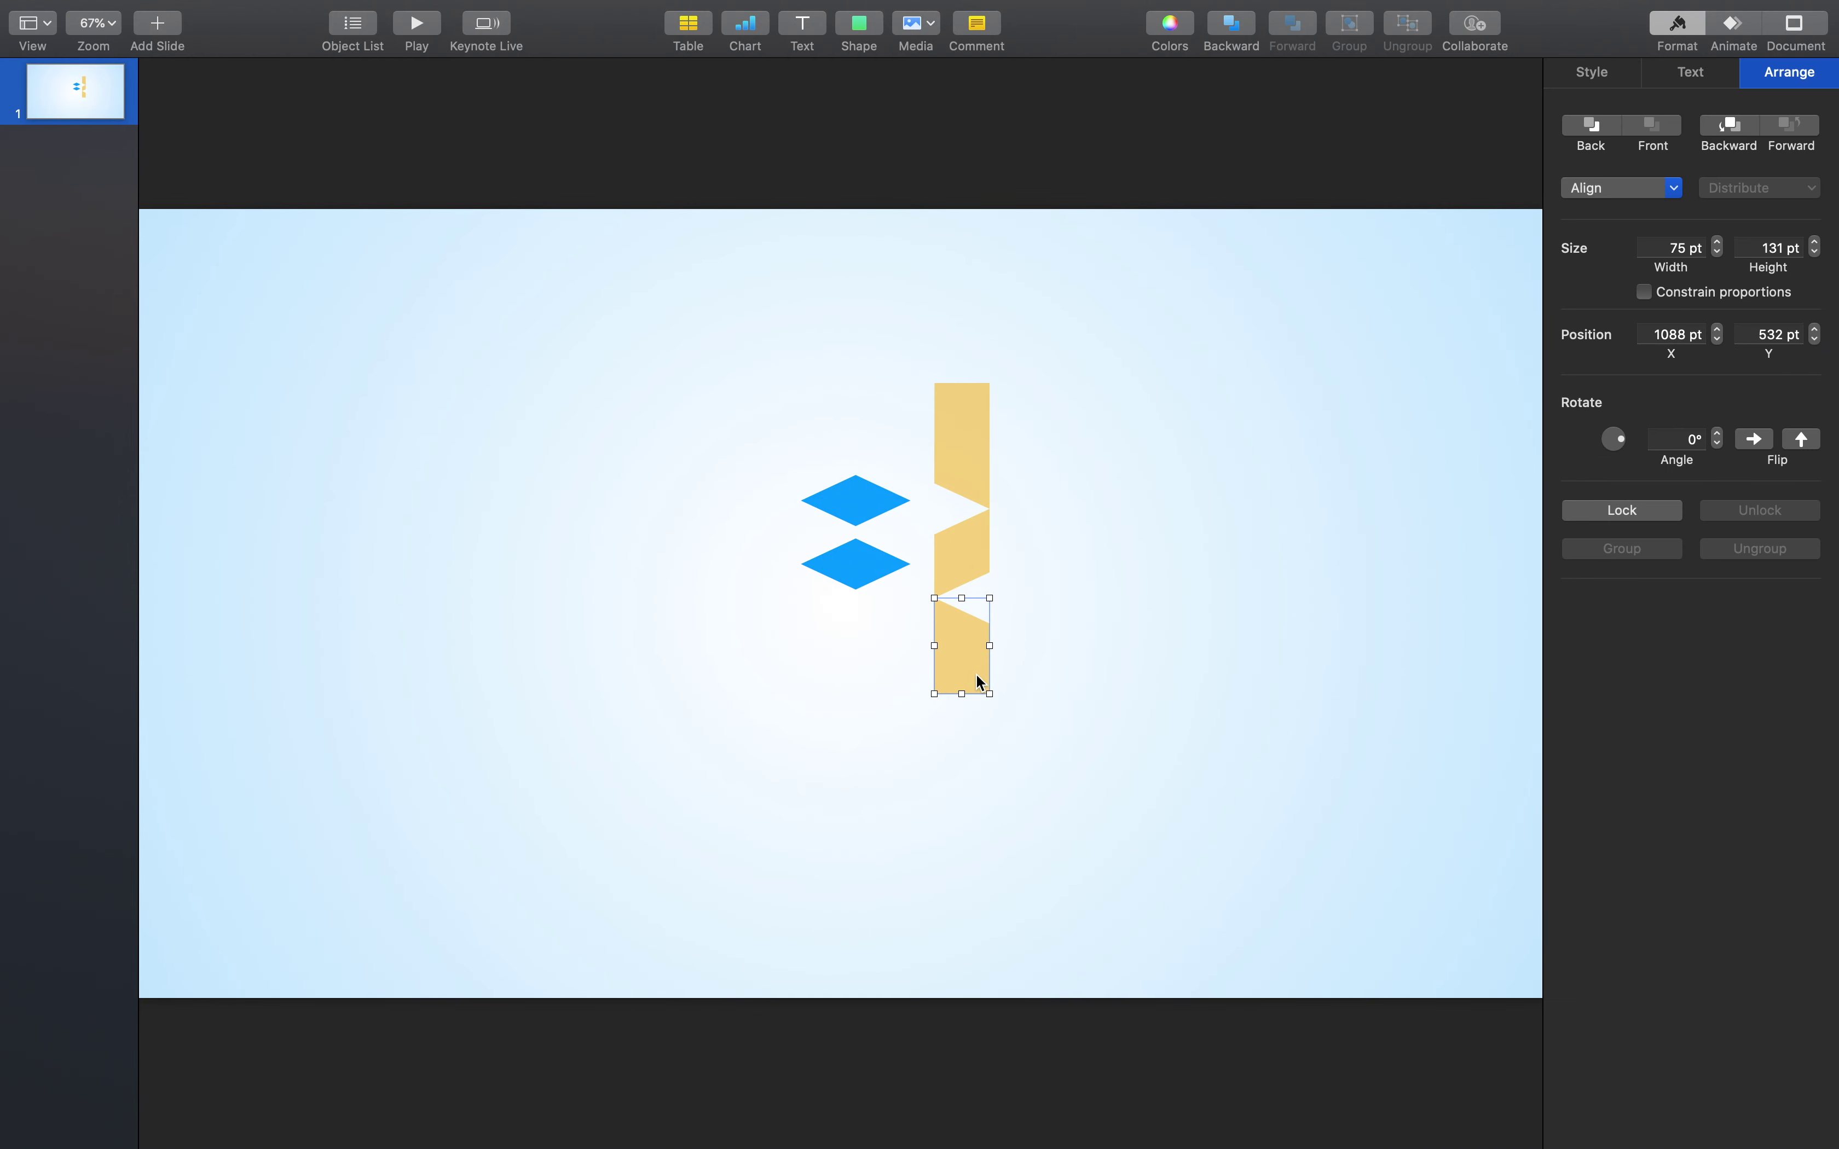
{"action": "key", "text": "Delete"}
{"action": "left_click", "coordinate": [965, 462]}
{"action": "key", "text": "Delete"}
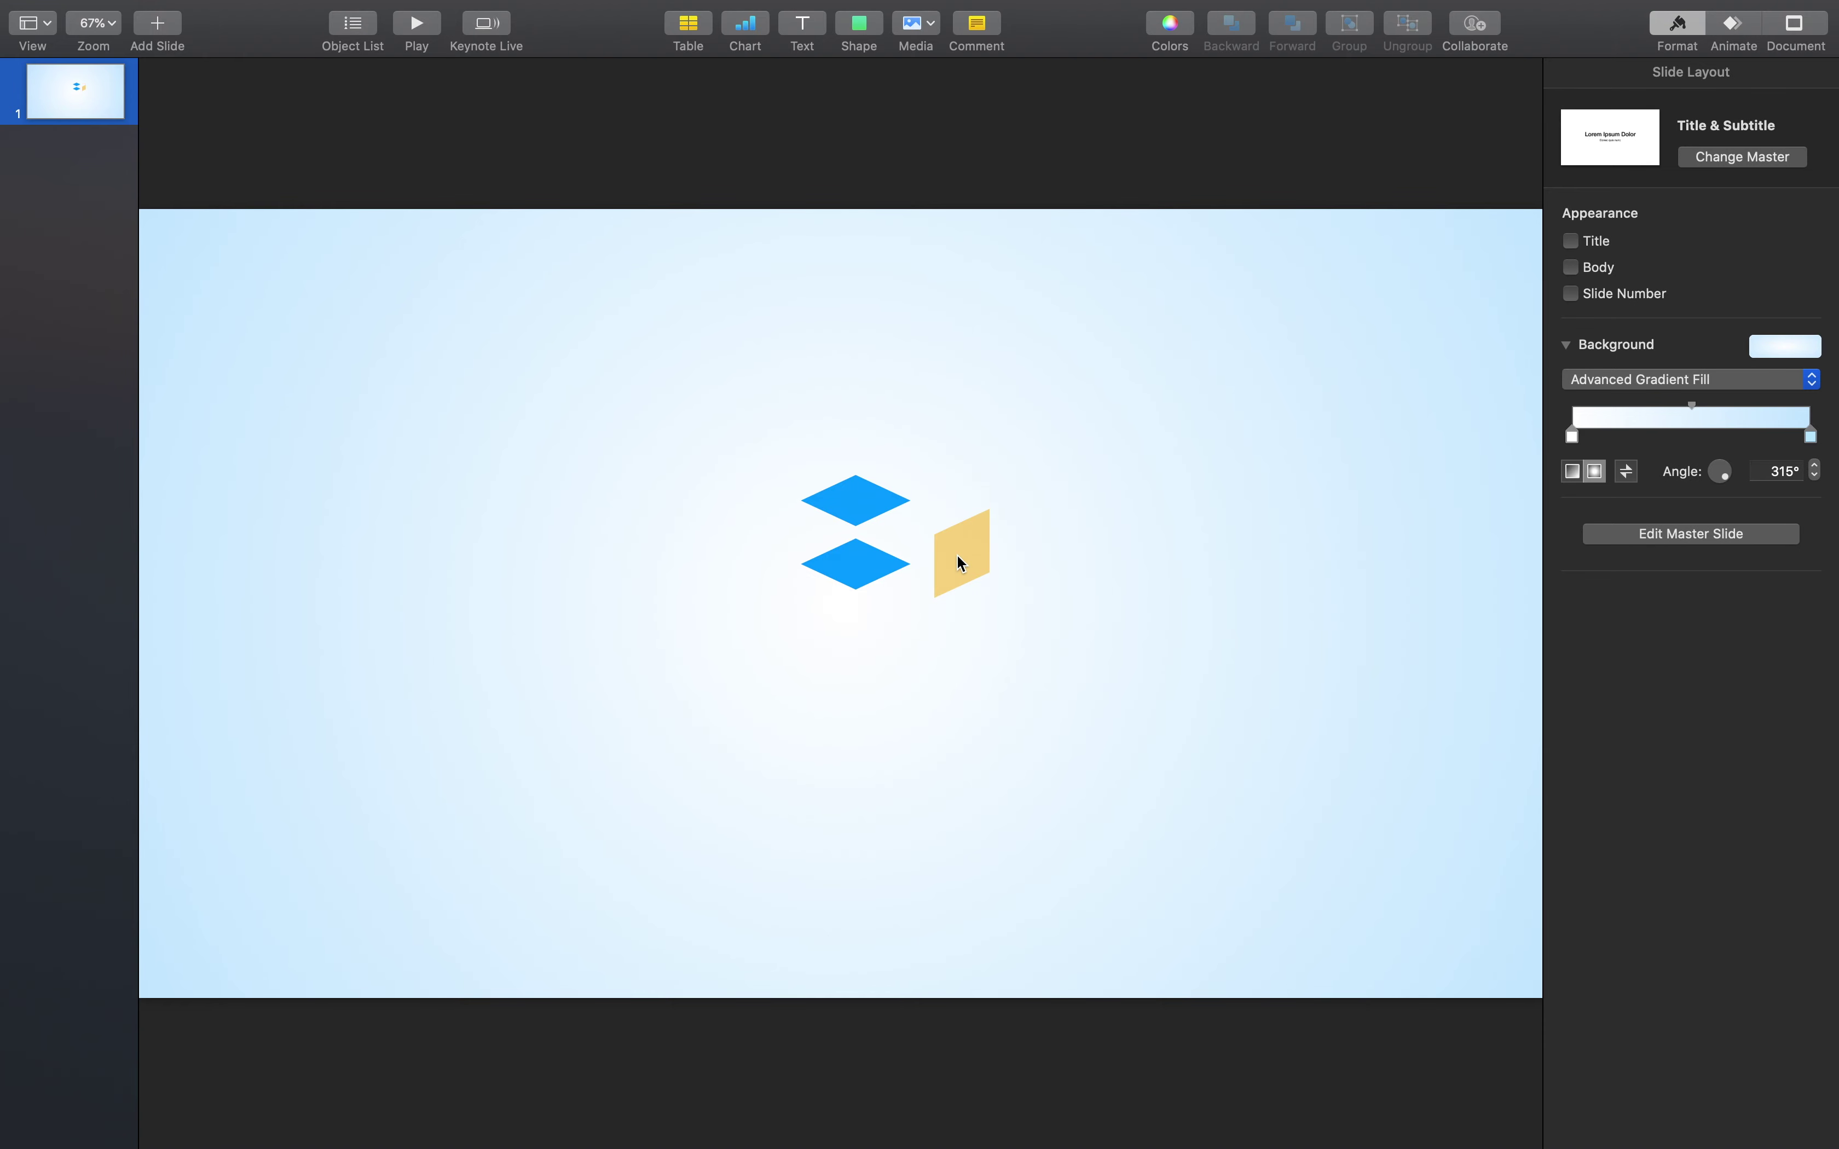
Form the cube's right and left faces from the parallelogram and a horizontally flipped copy, and show the object list
{"action": "left_click_drag", "start_coordinate": [957, 555], "coordinate": [818, 554]}
{"action": "left_click", "coordinate": [1757, 440]}
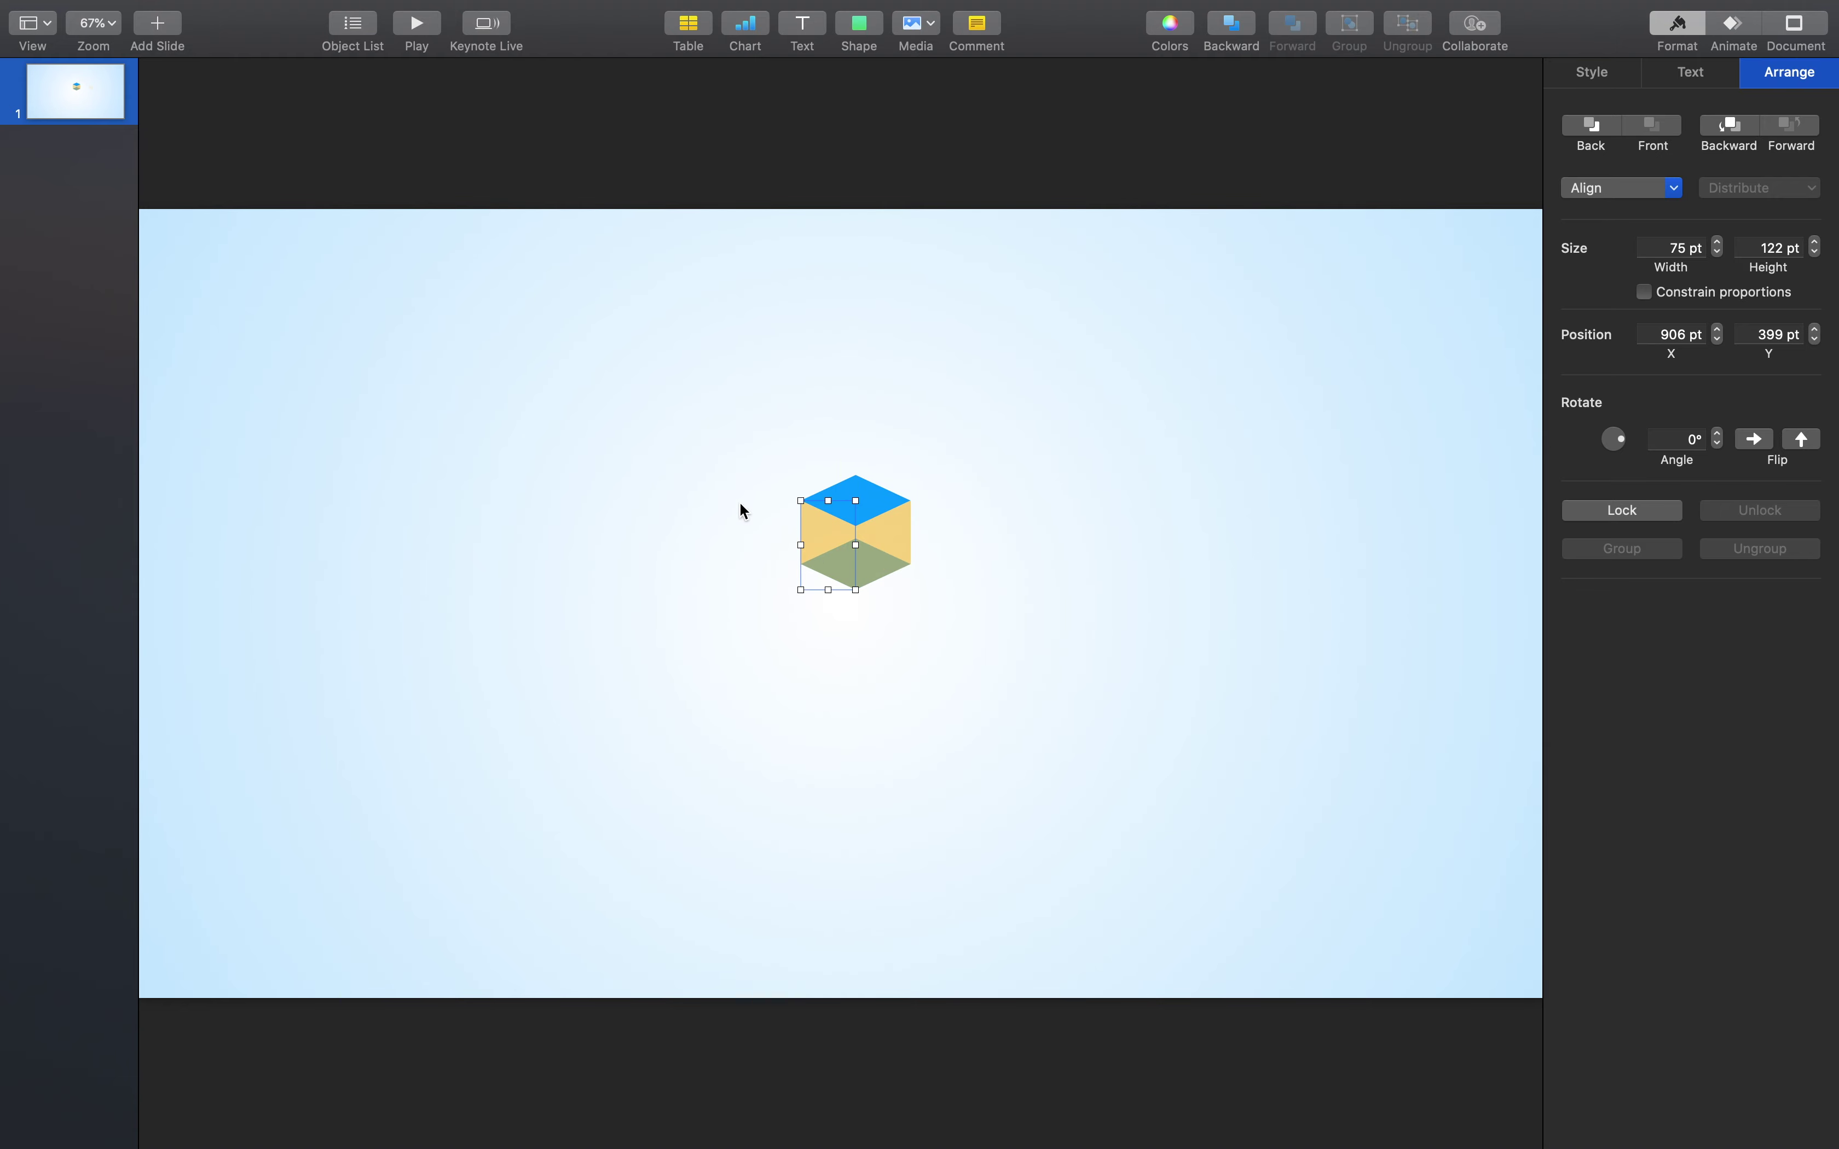
{"action": "left_click", "coordinate": [354, 30]}
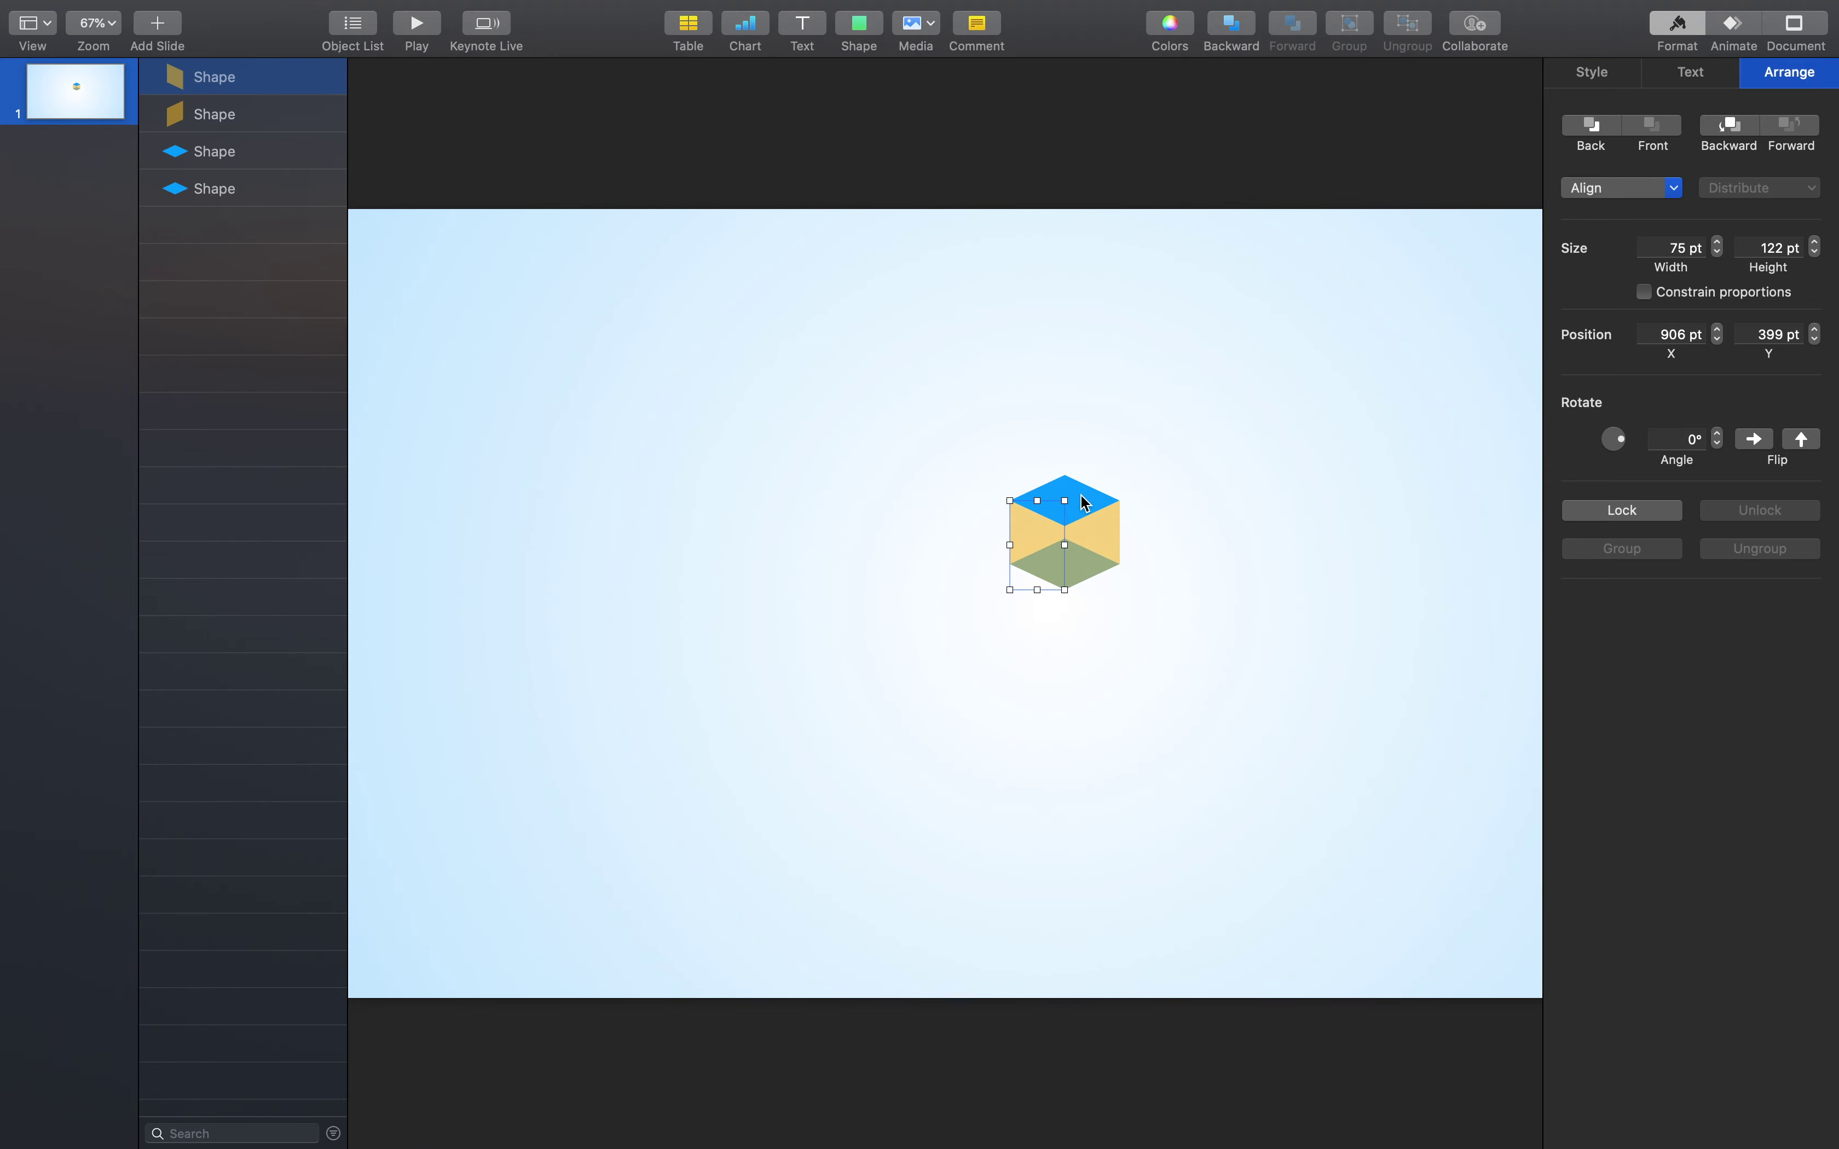
Set the opacity of both yellow side faces to 100%
{"action": "left_click", "coordinate": [1091, 553], "text": "shift"}
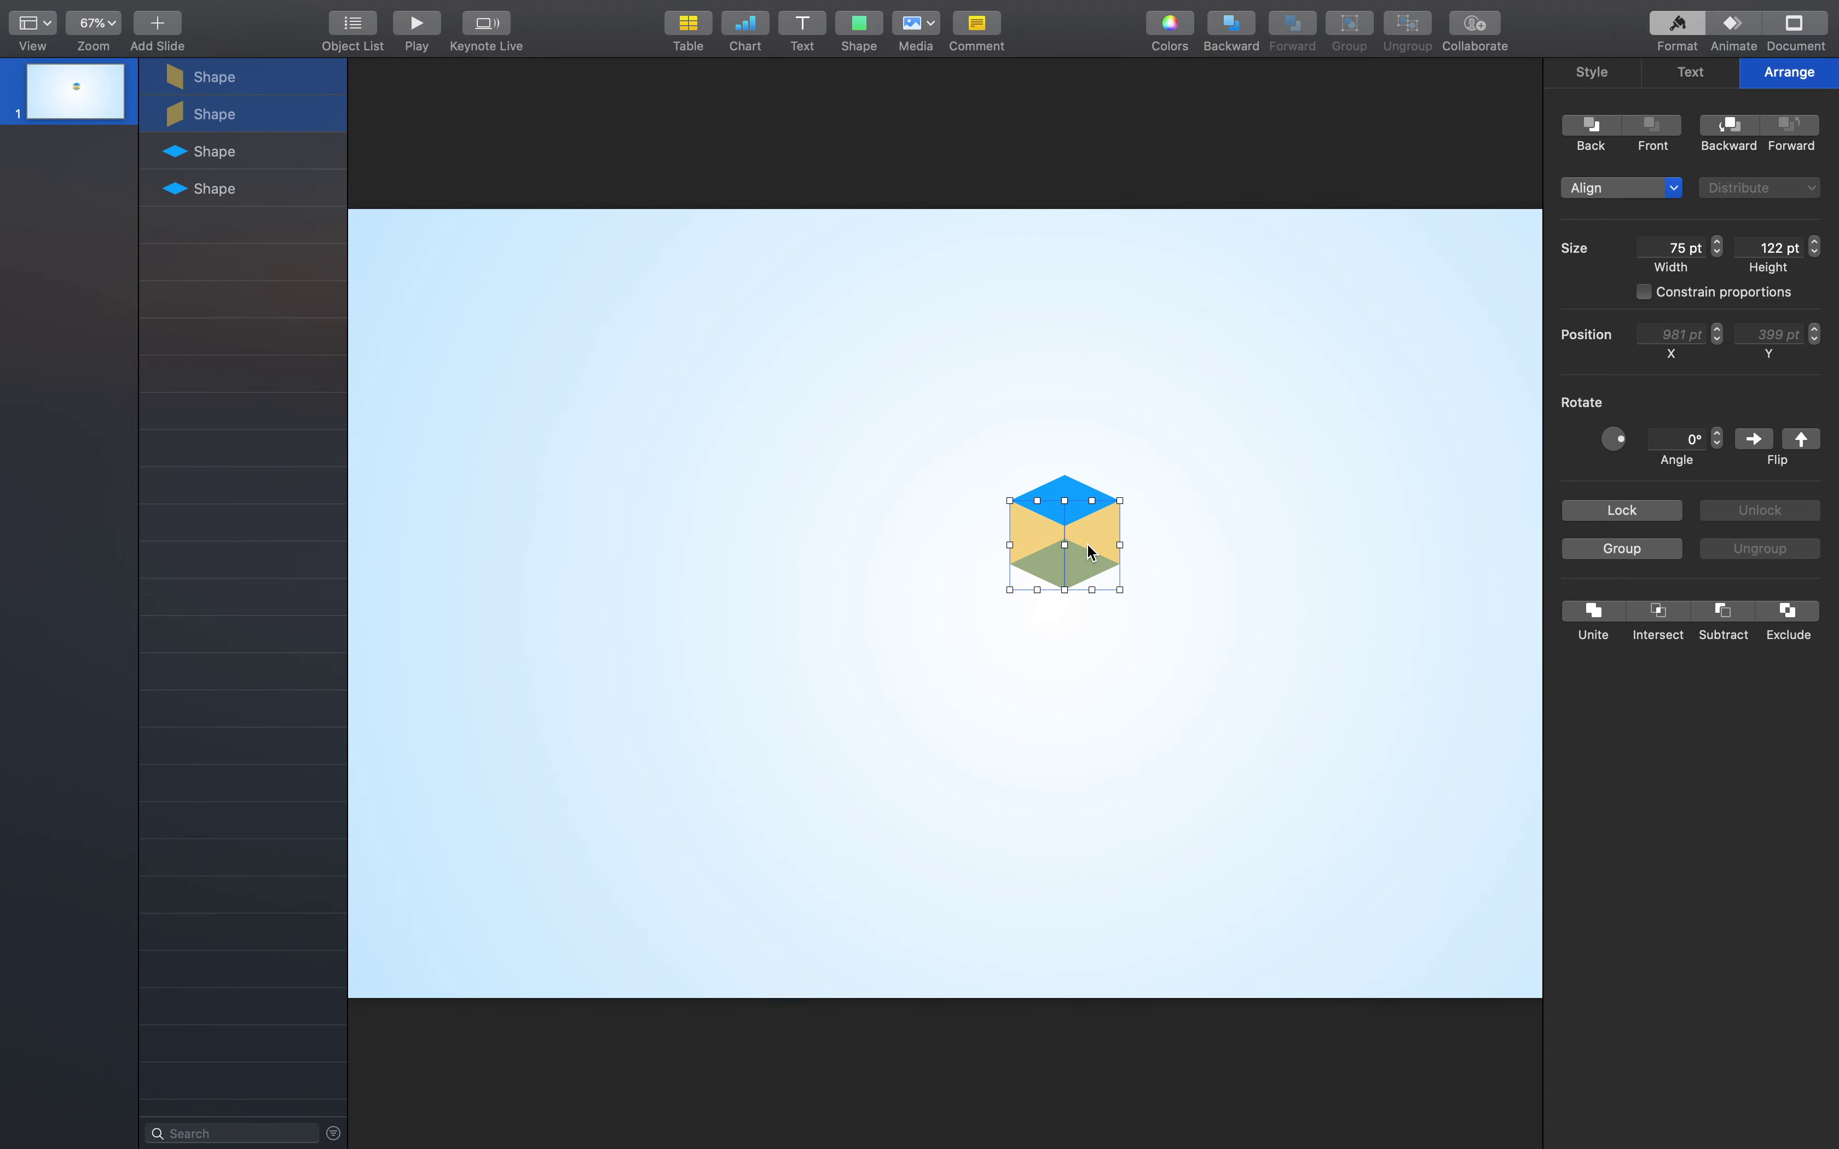
{"action": "left_click", "coordinate": [1594, 72]}
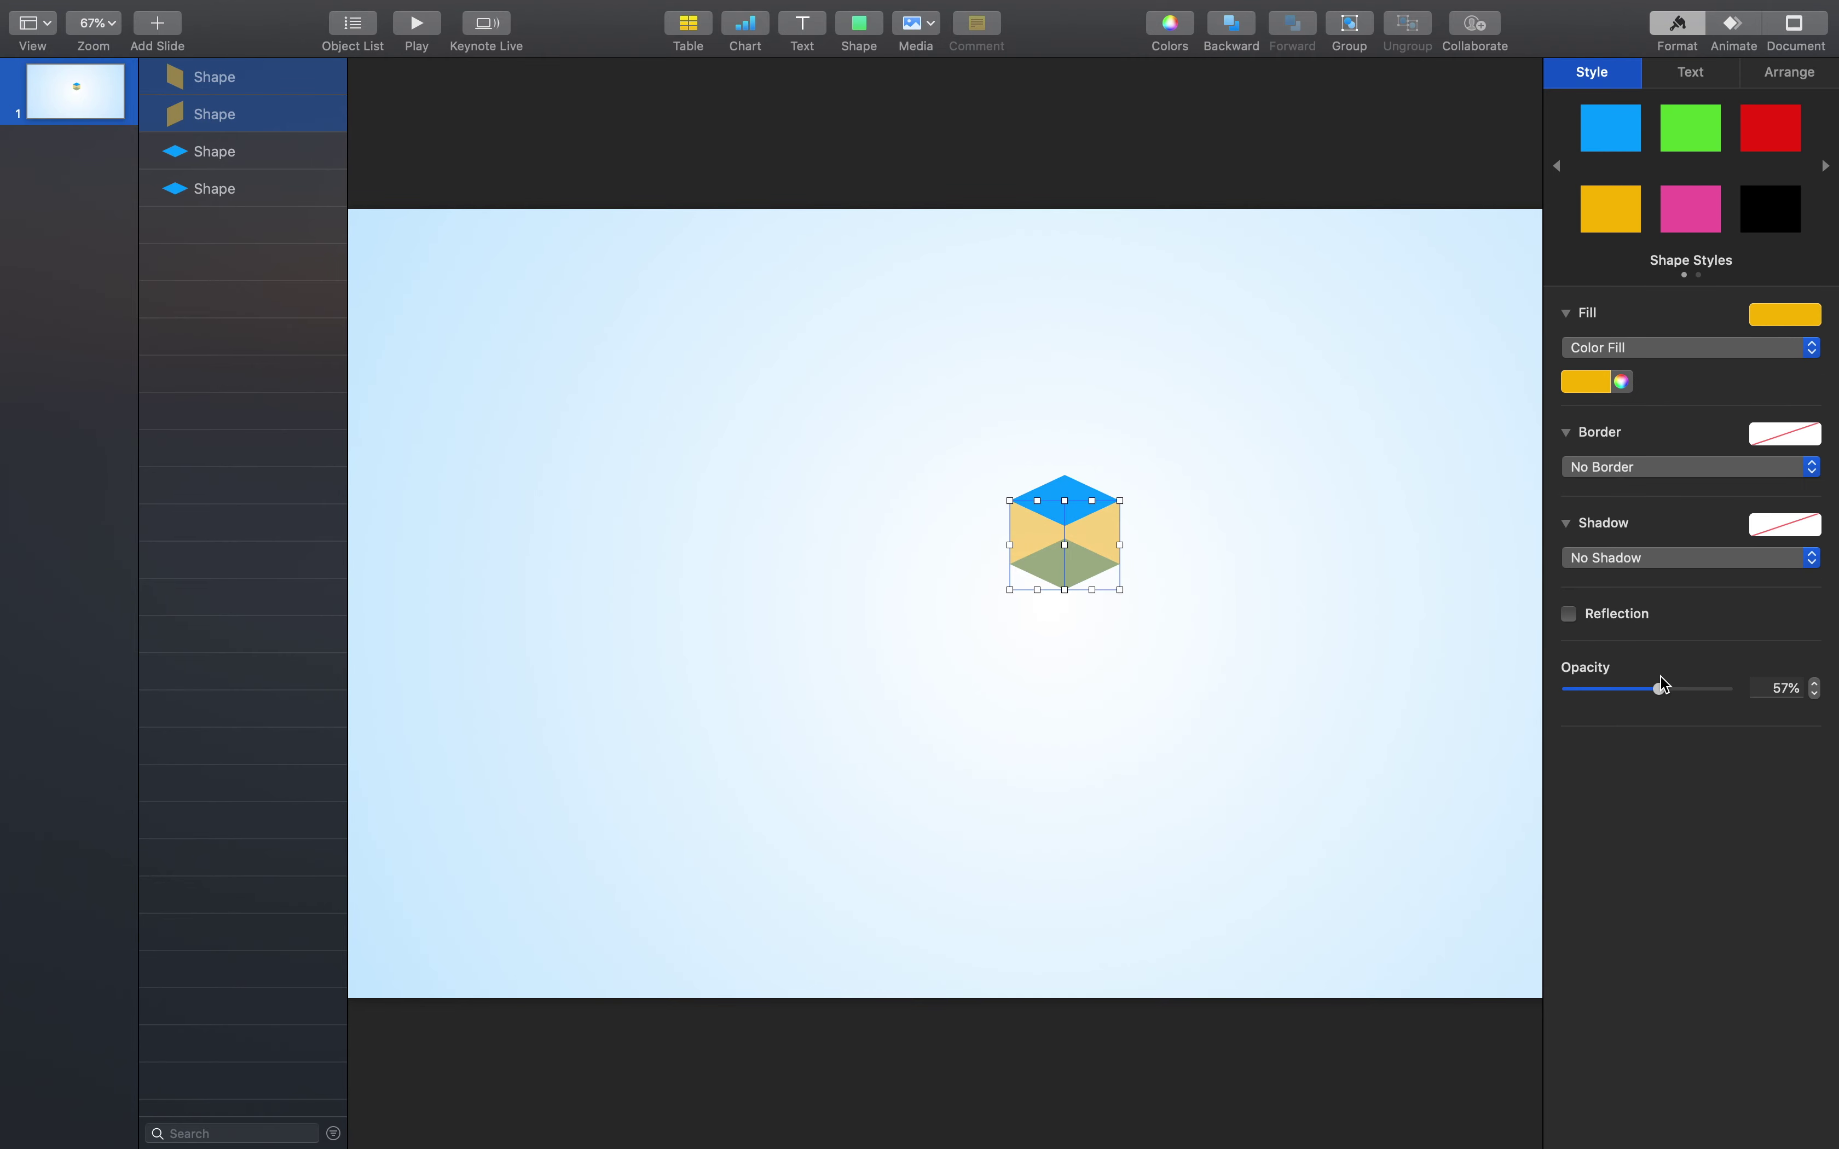
{"action": "left_click_drag", "start_coordinate": [1660, 689], "coordinate": [1752, 694]}
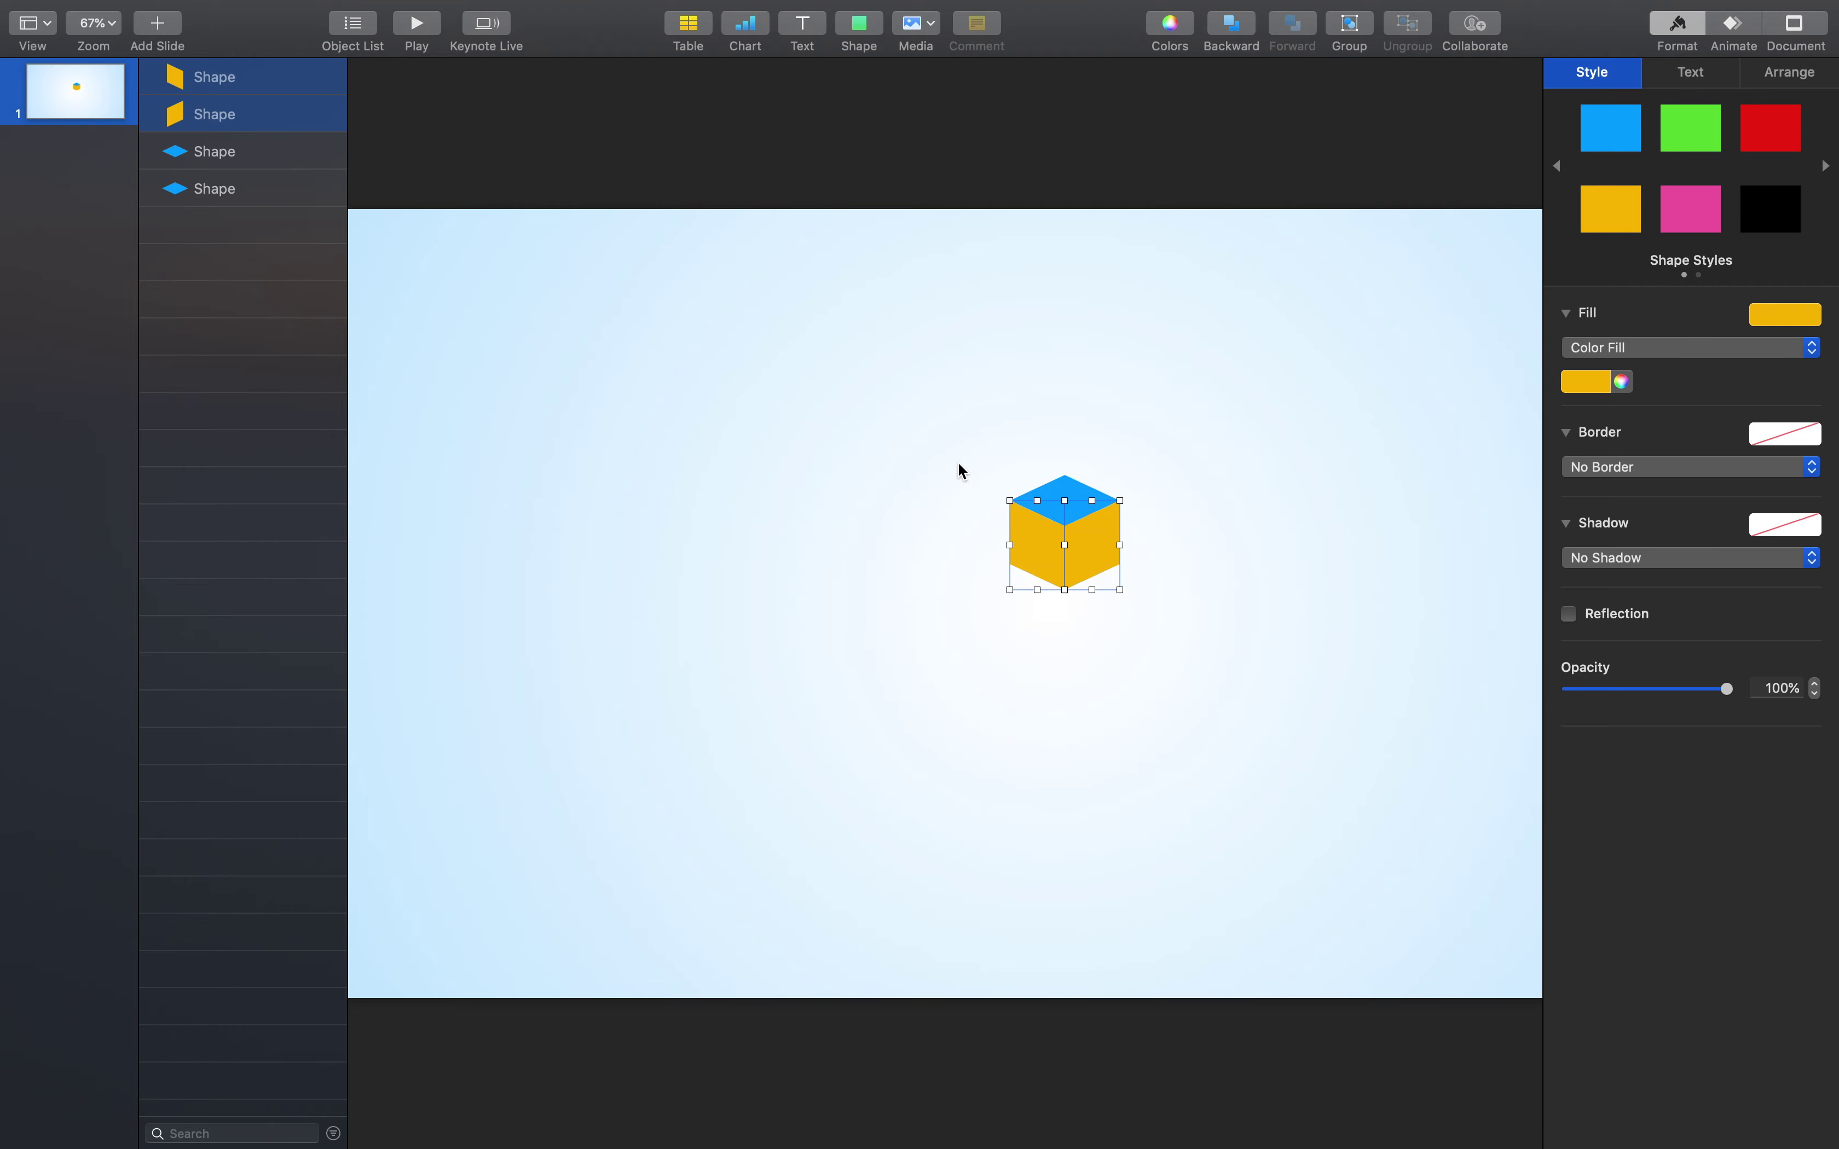
Fill all four shapes of the cube with the Silver pencil colour and move the colour picker clear of the cube
{"action": "left_click", "coordinate": [941, 430]}
{"action": "left_click_drag", "start_coordinate": [943, 432], "coordinate": [1203, 704]}
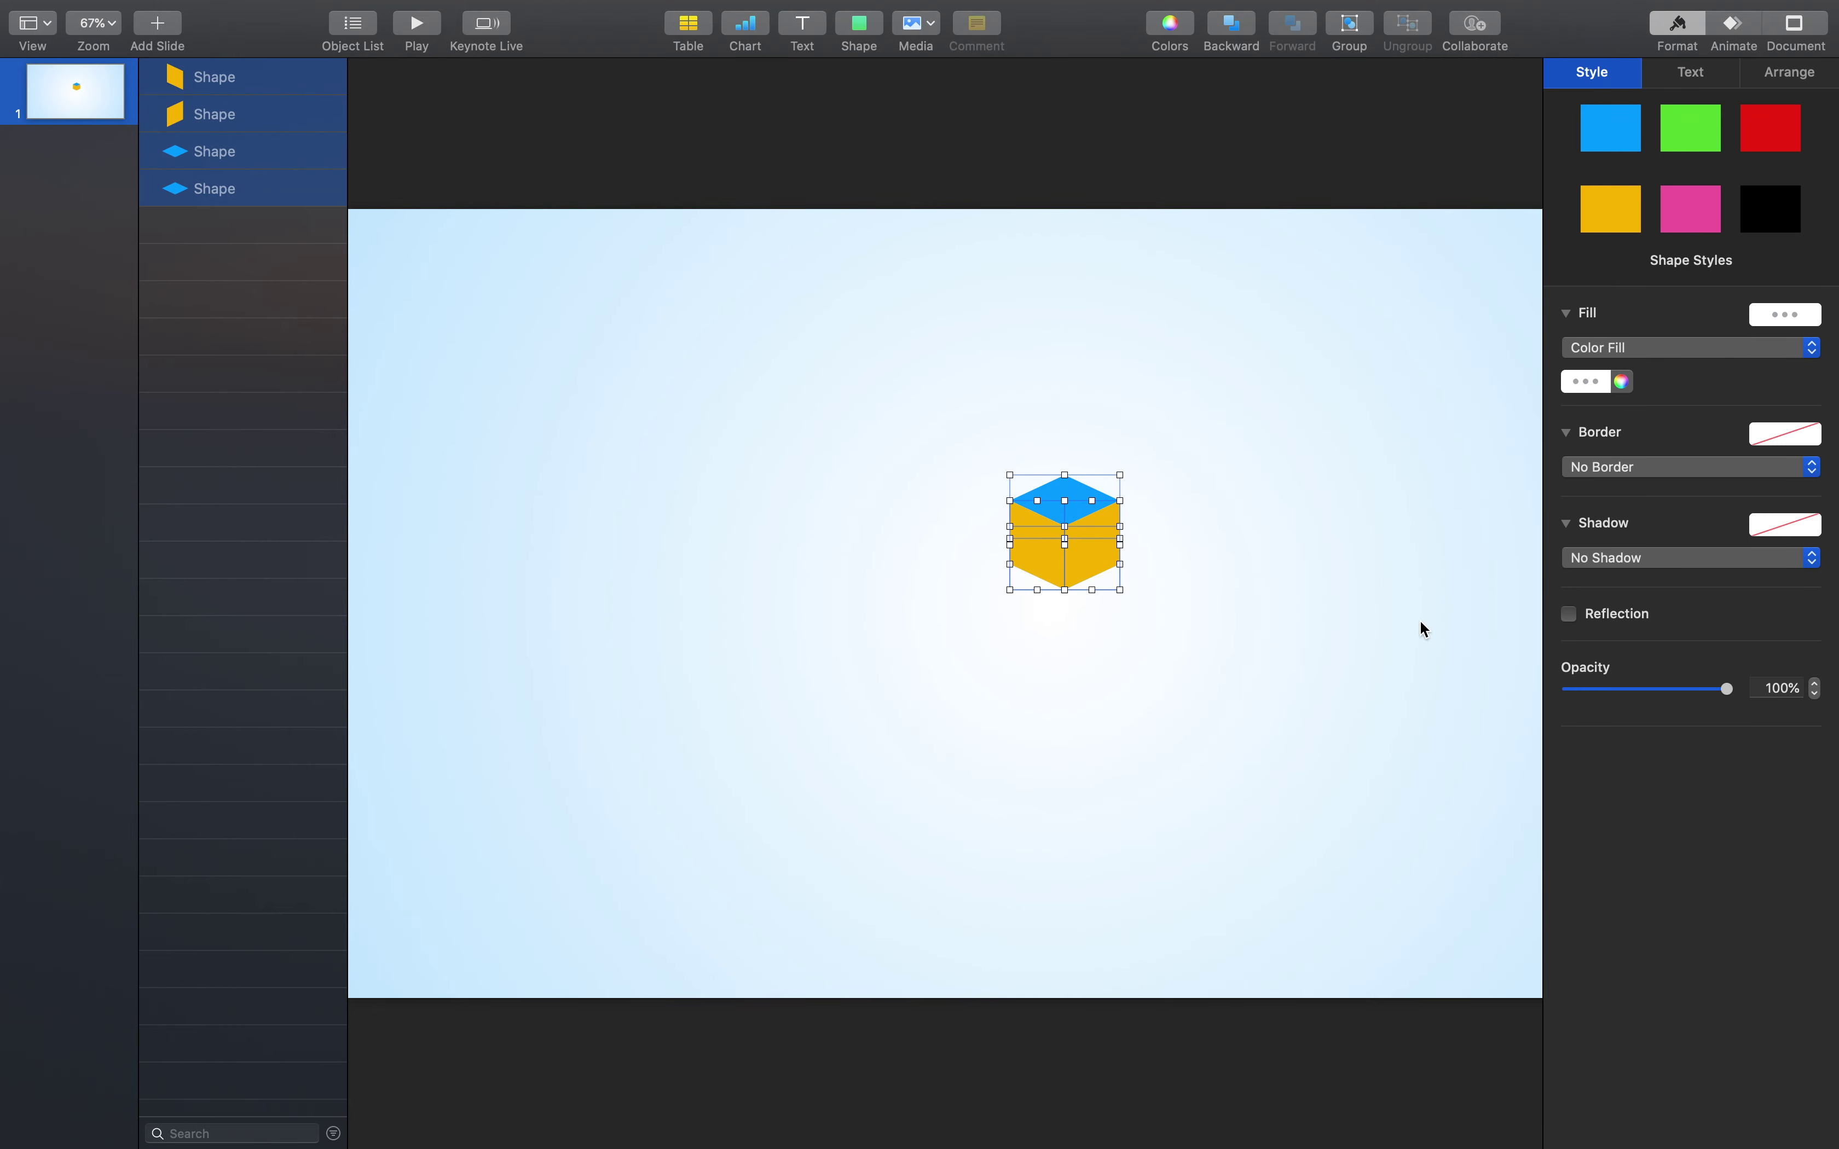
{"action": "left_click", "coordinate": [1622, 382]}
{"action": "left_click", "coordinate": [1349, 195]}
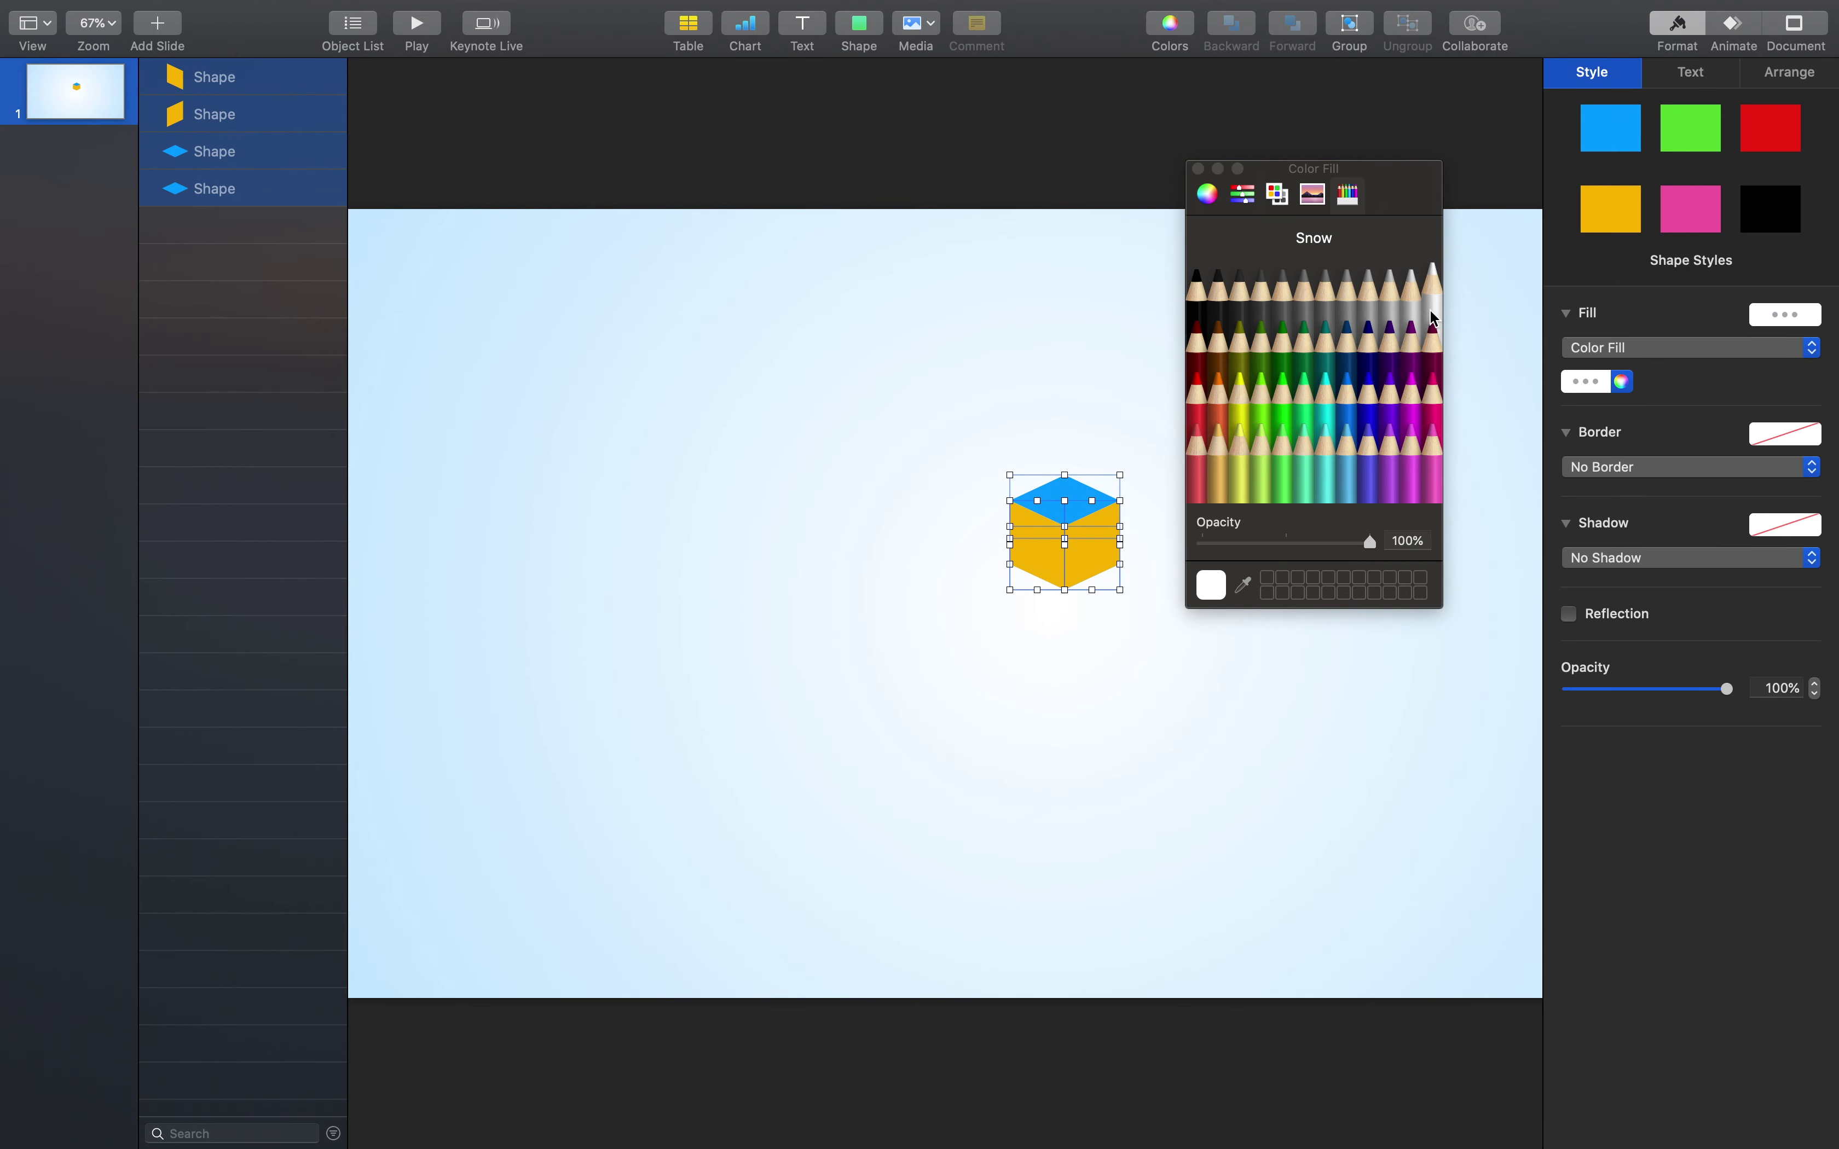
{"action": "left_click", "coordinate": [1413, 318]}
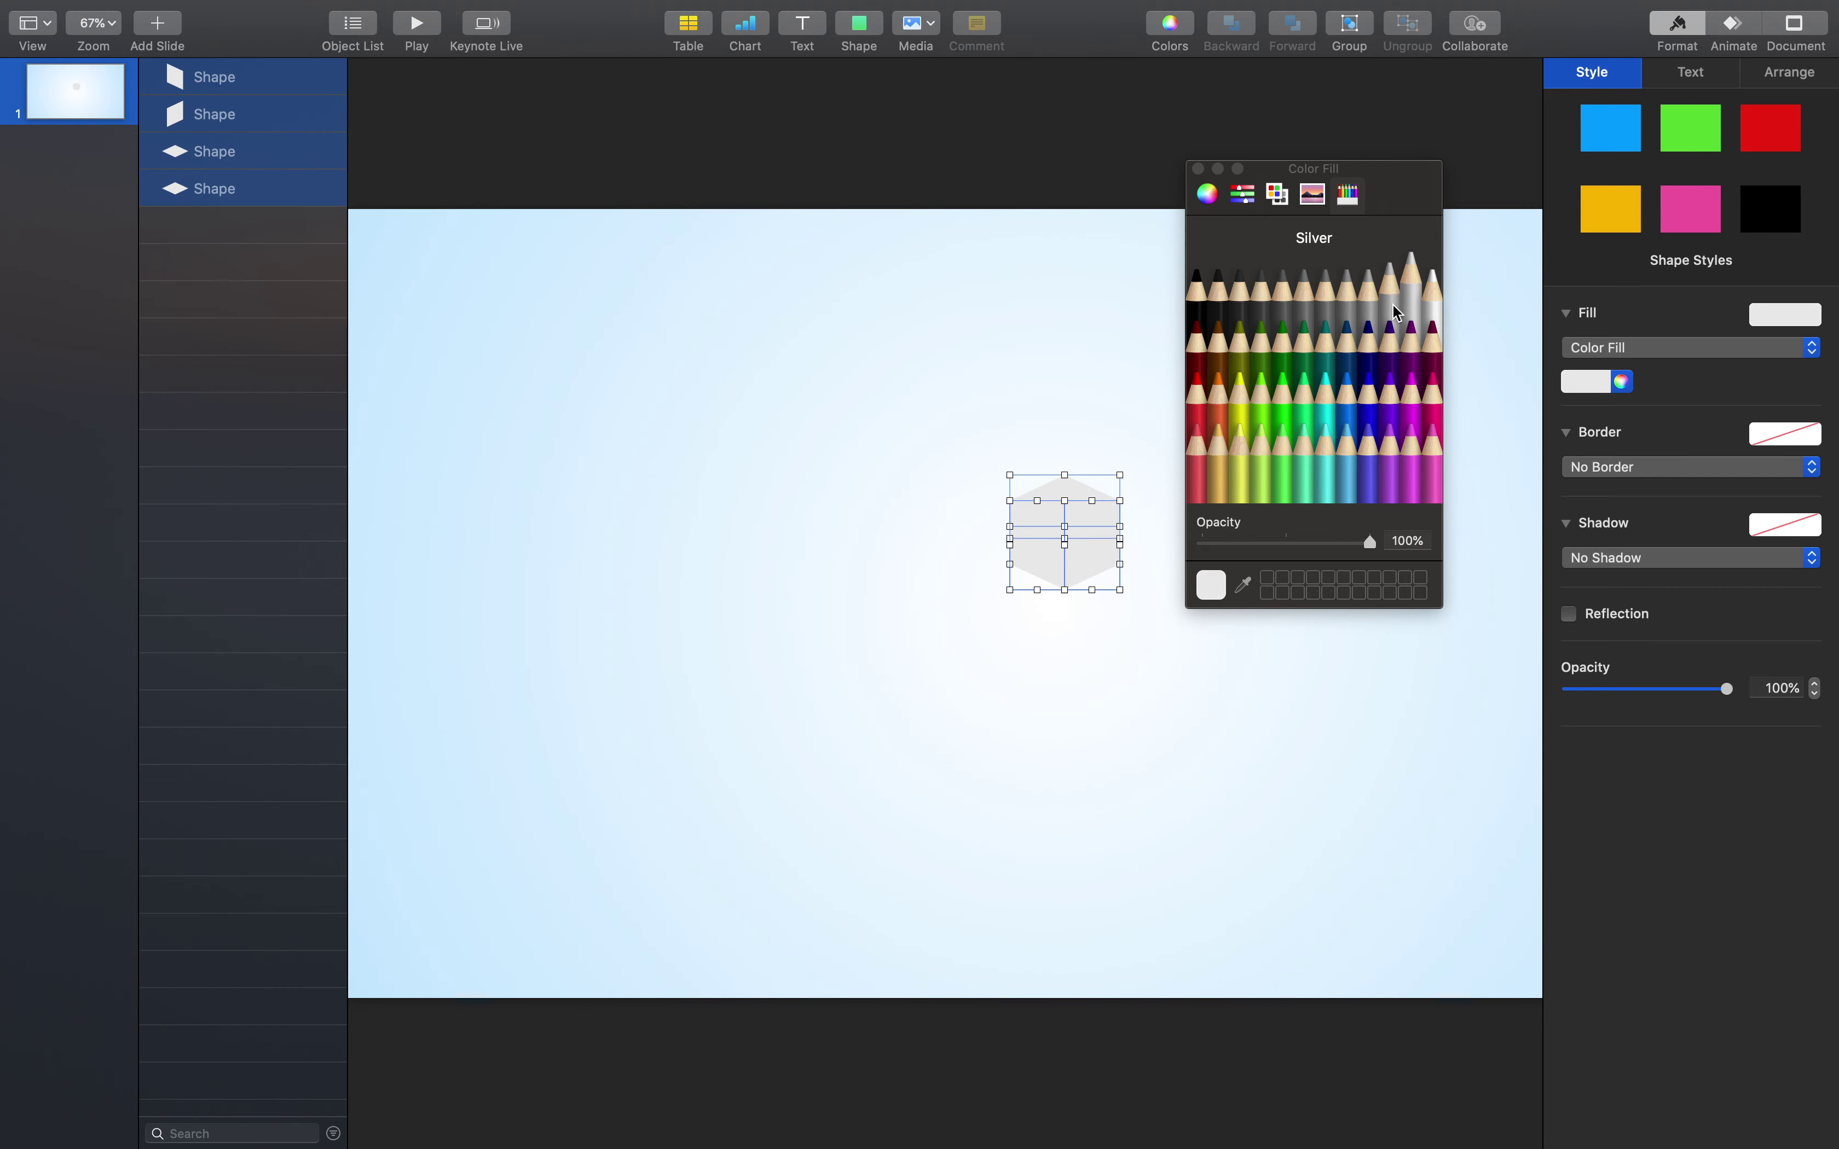
{"action": "left_click", "coordinate": [1390, 288]}
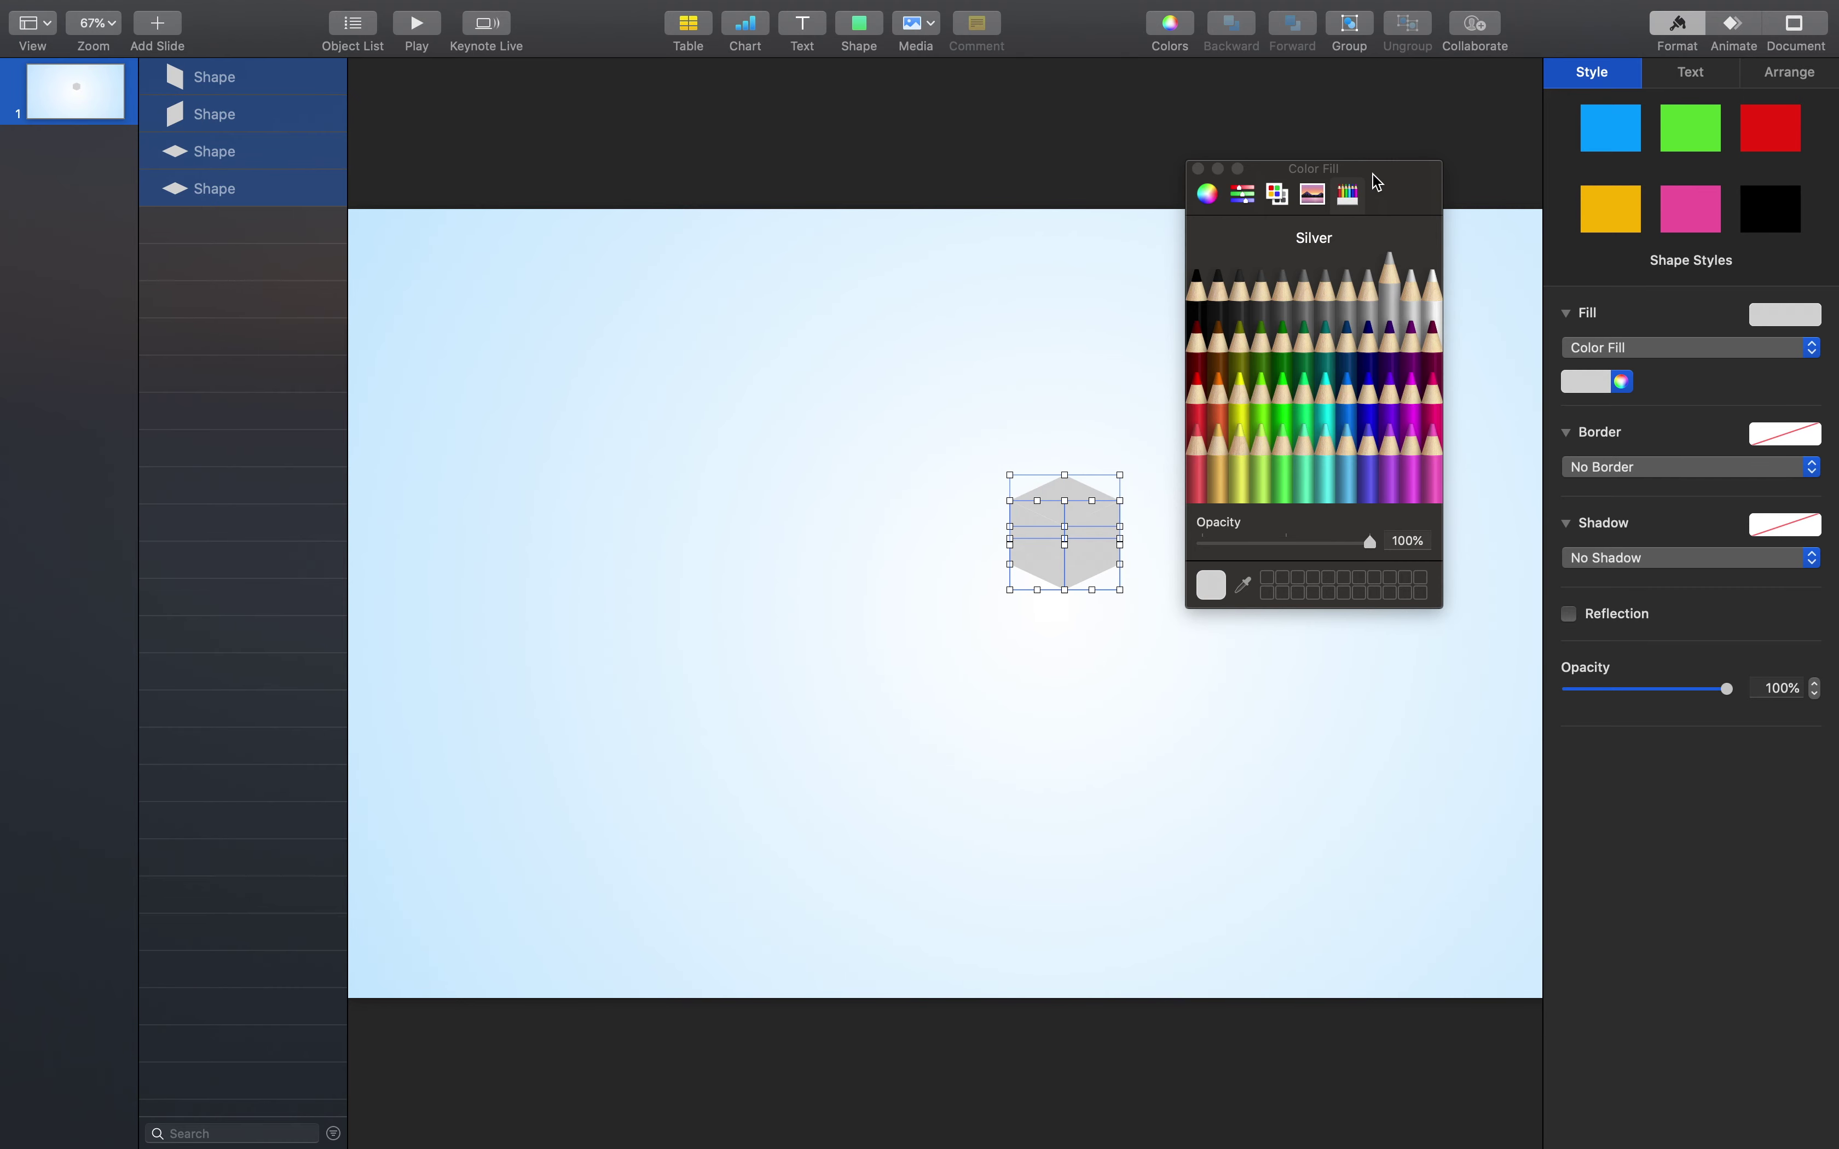
{"action": "left_click_drag", "start_coordinate": [1371, 172], "coordinate": [1491, 273]}
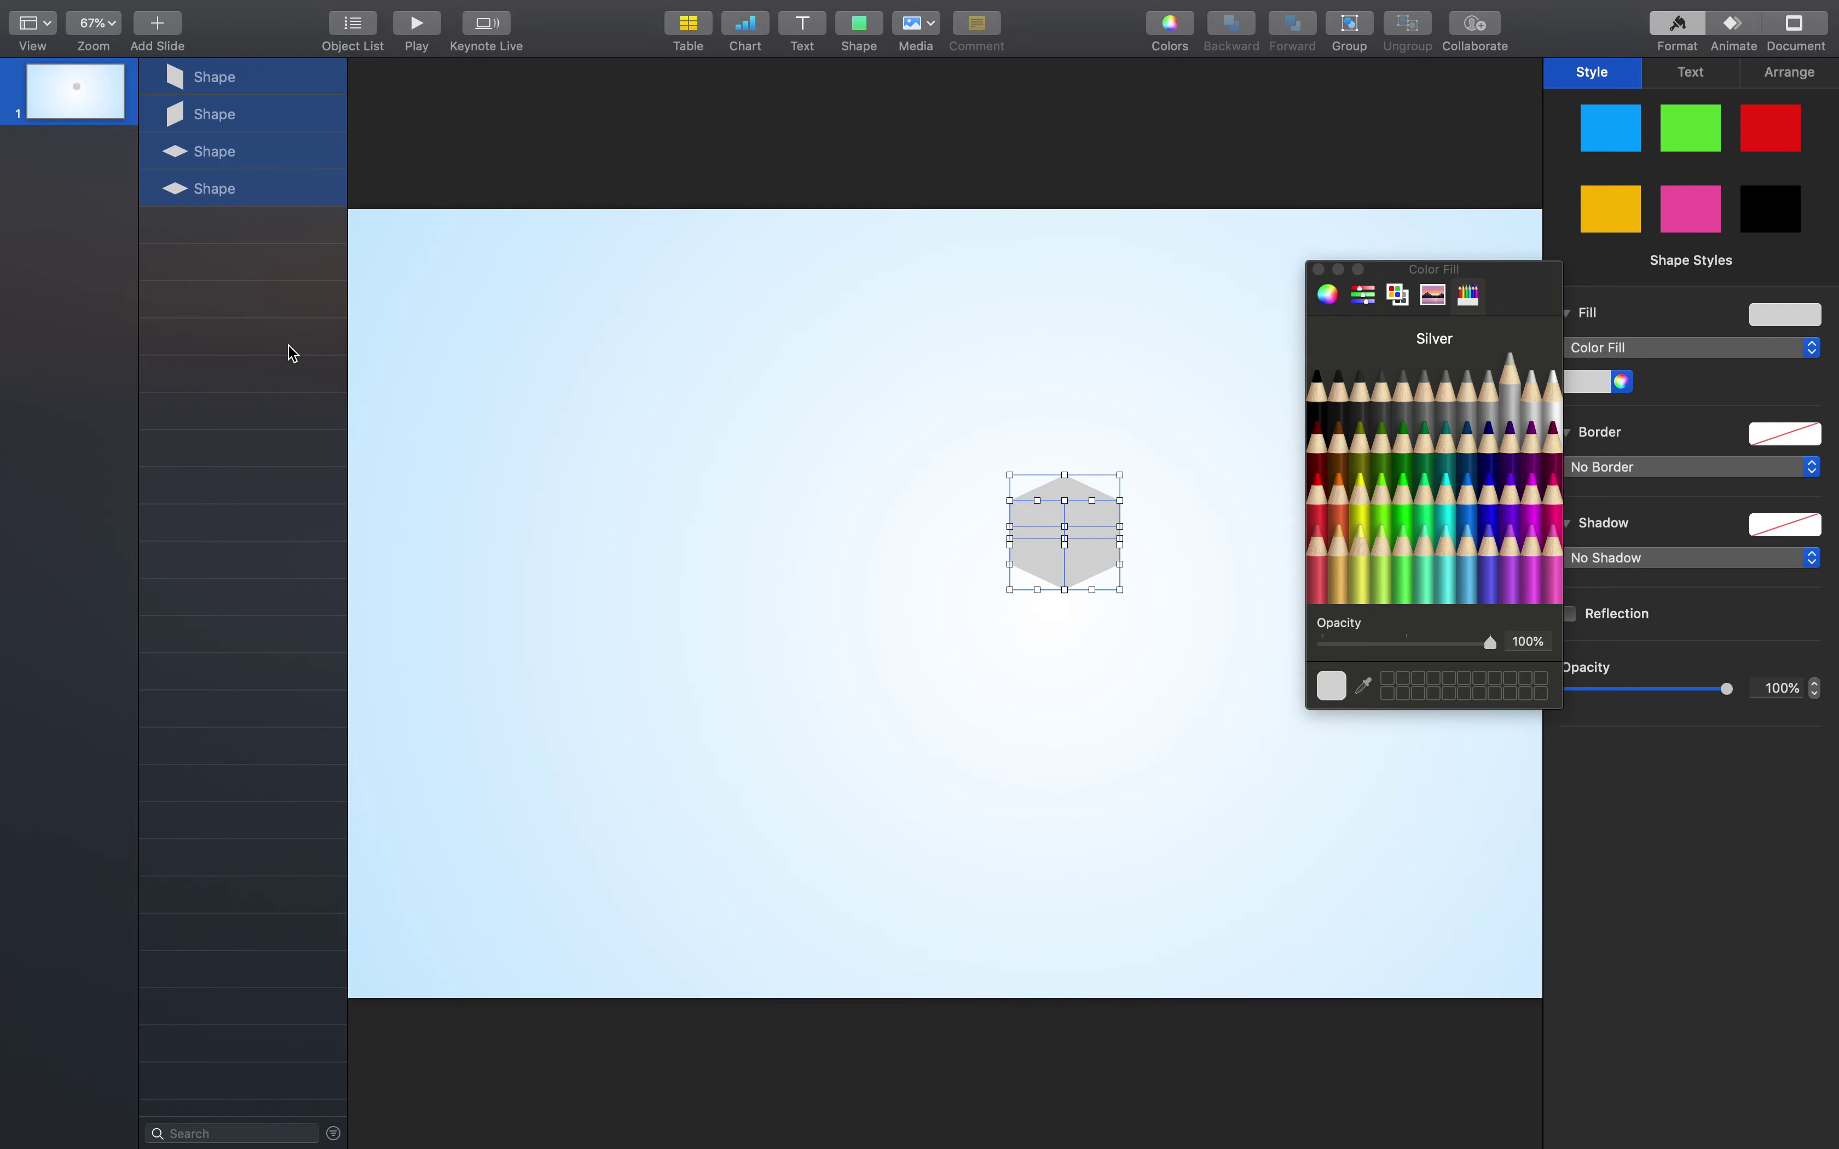
Fill the cube's right face with the darker Aluminum colour
{"action": "left_click", "coordinate": [749, 564]}
{"action": "left_click", "coordinate": [1094, 561]}
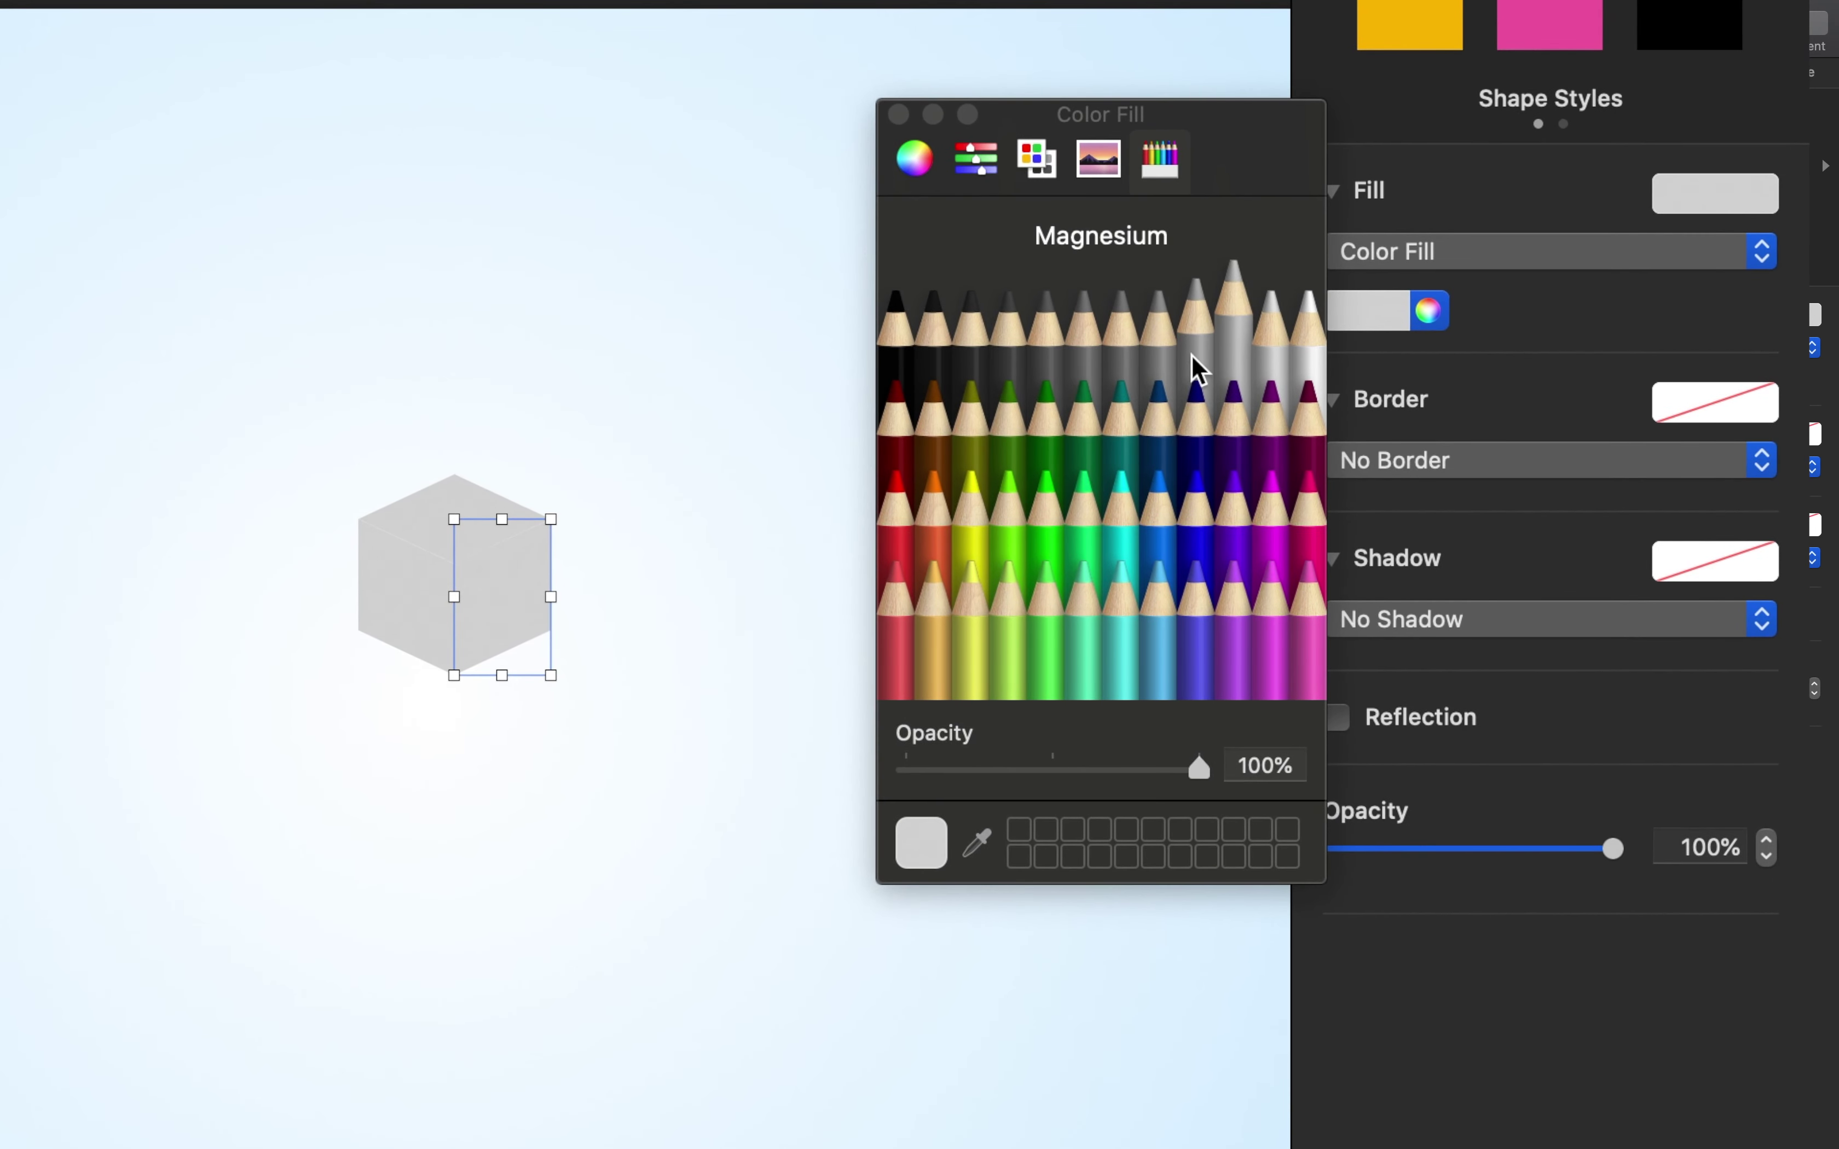
{"action": "left_click", "coordinate": [1164, 370]}
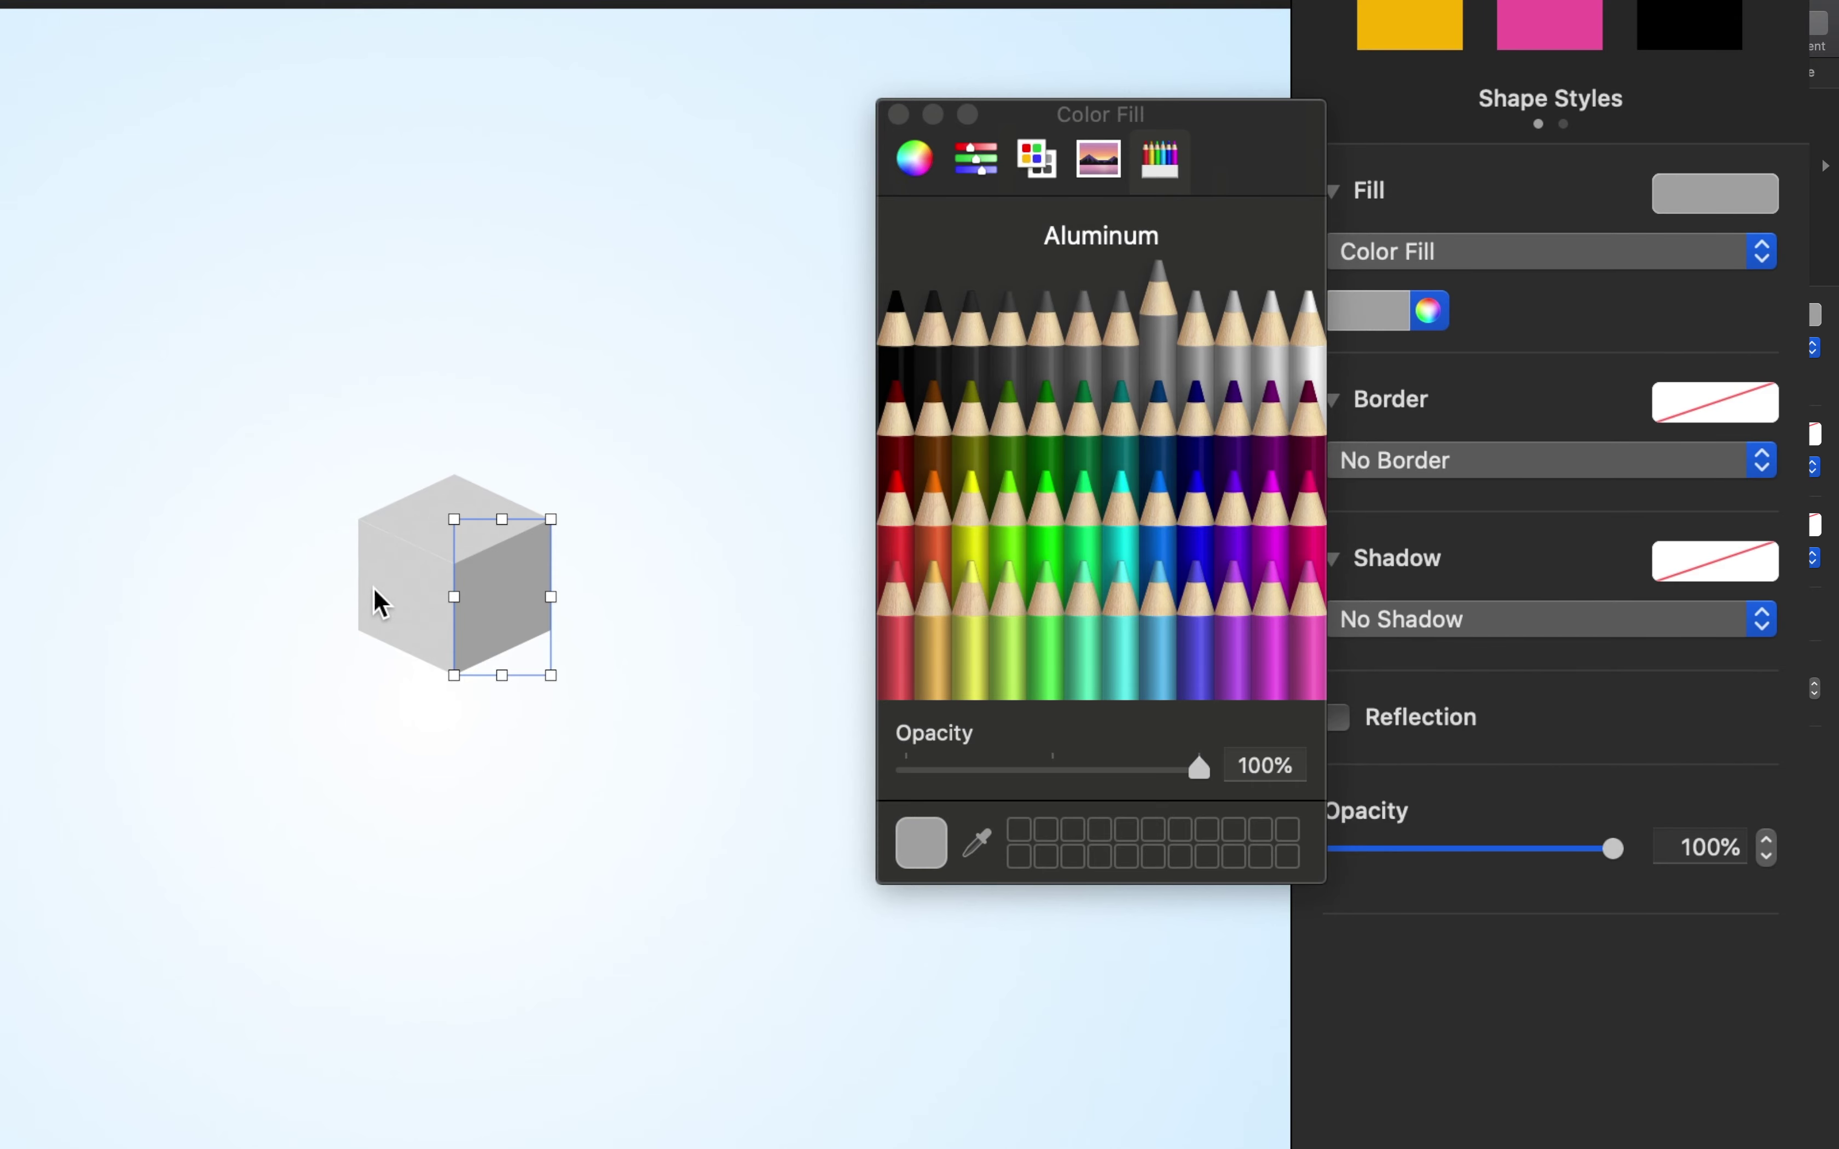
Fill the cube's left face with Magnesium, set its opacity to 93% and close the colour picker
{"action": "left_click", "coordinate": [378, 604]}
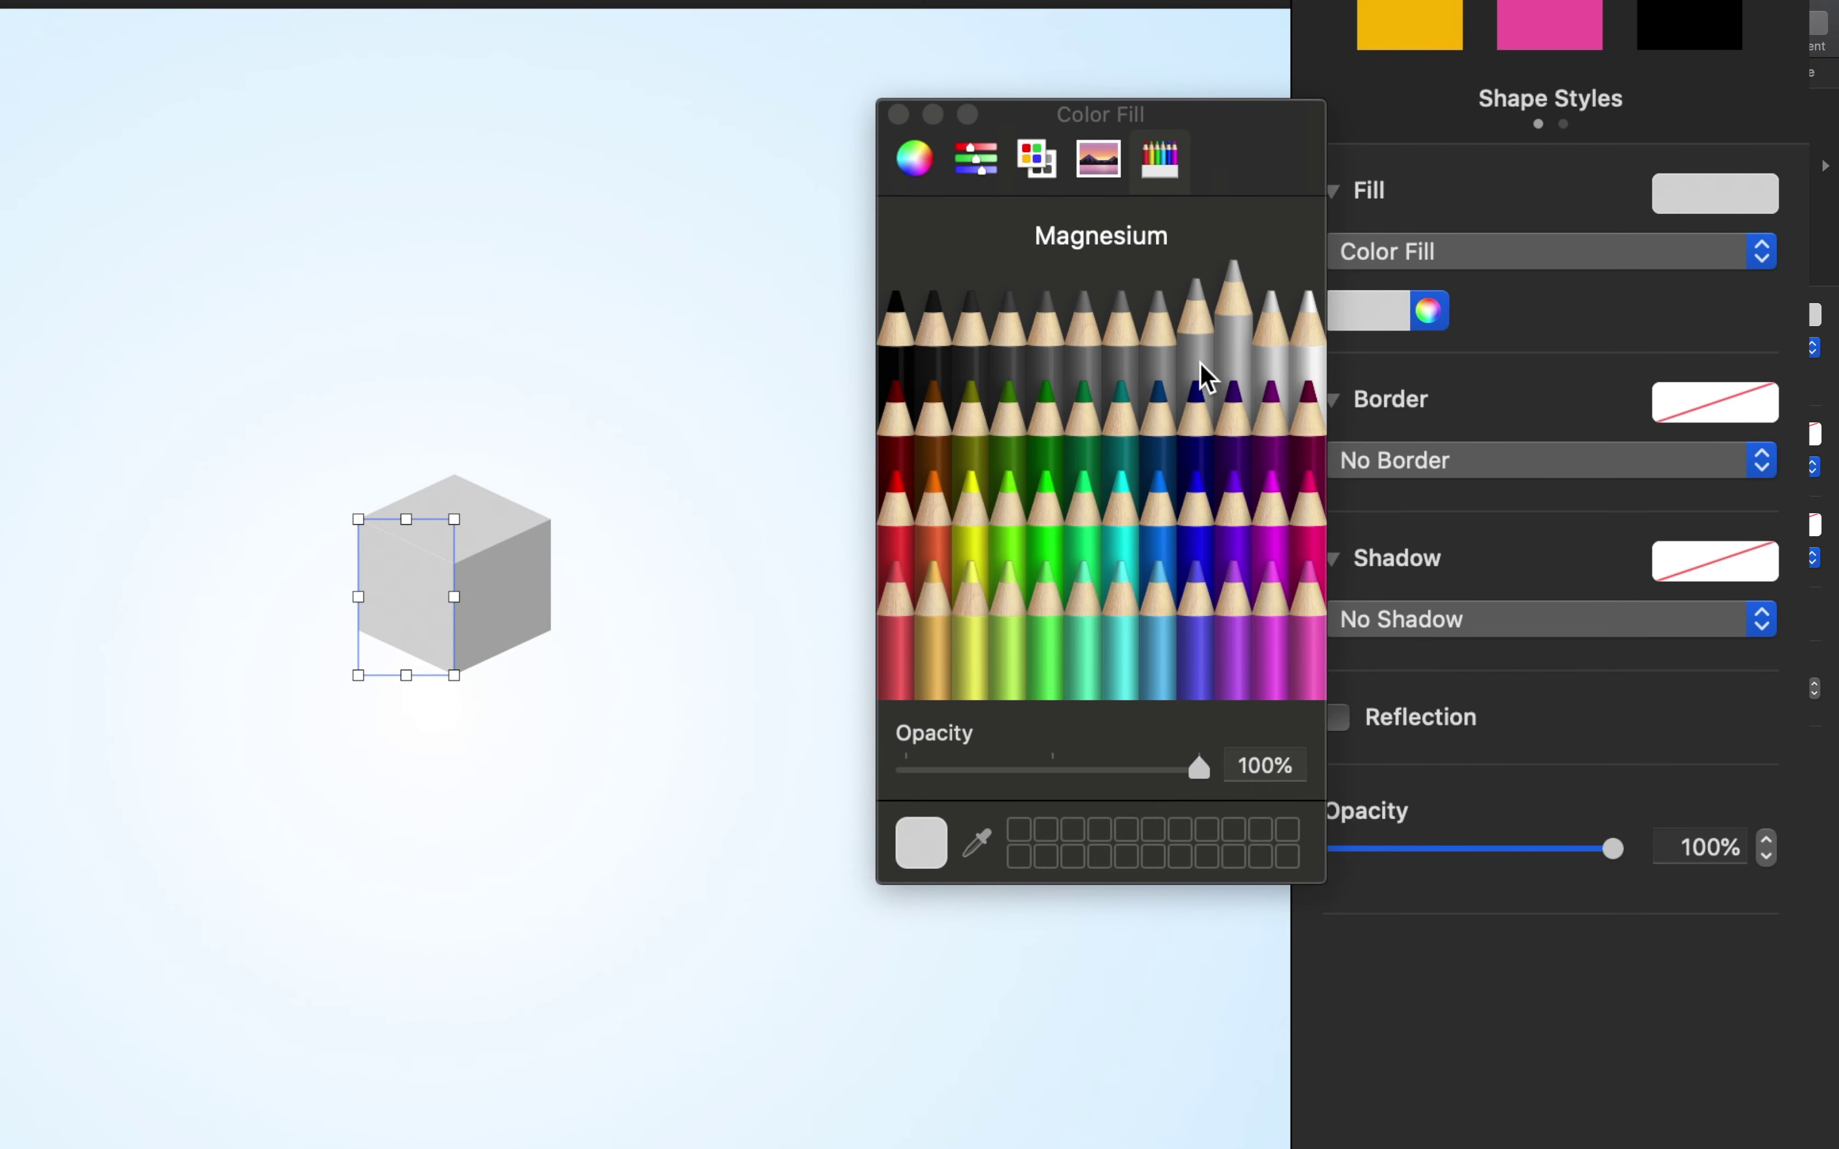
{"action": "left_click", "coordinate": [1208, 376]}
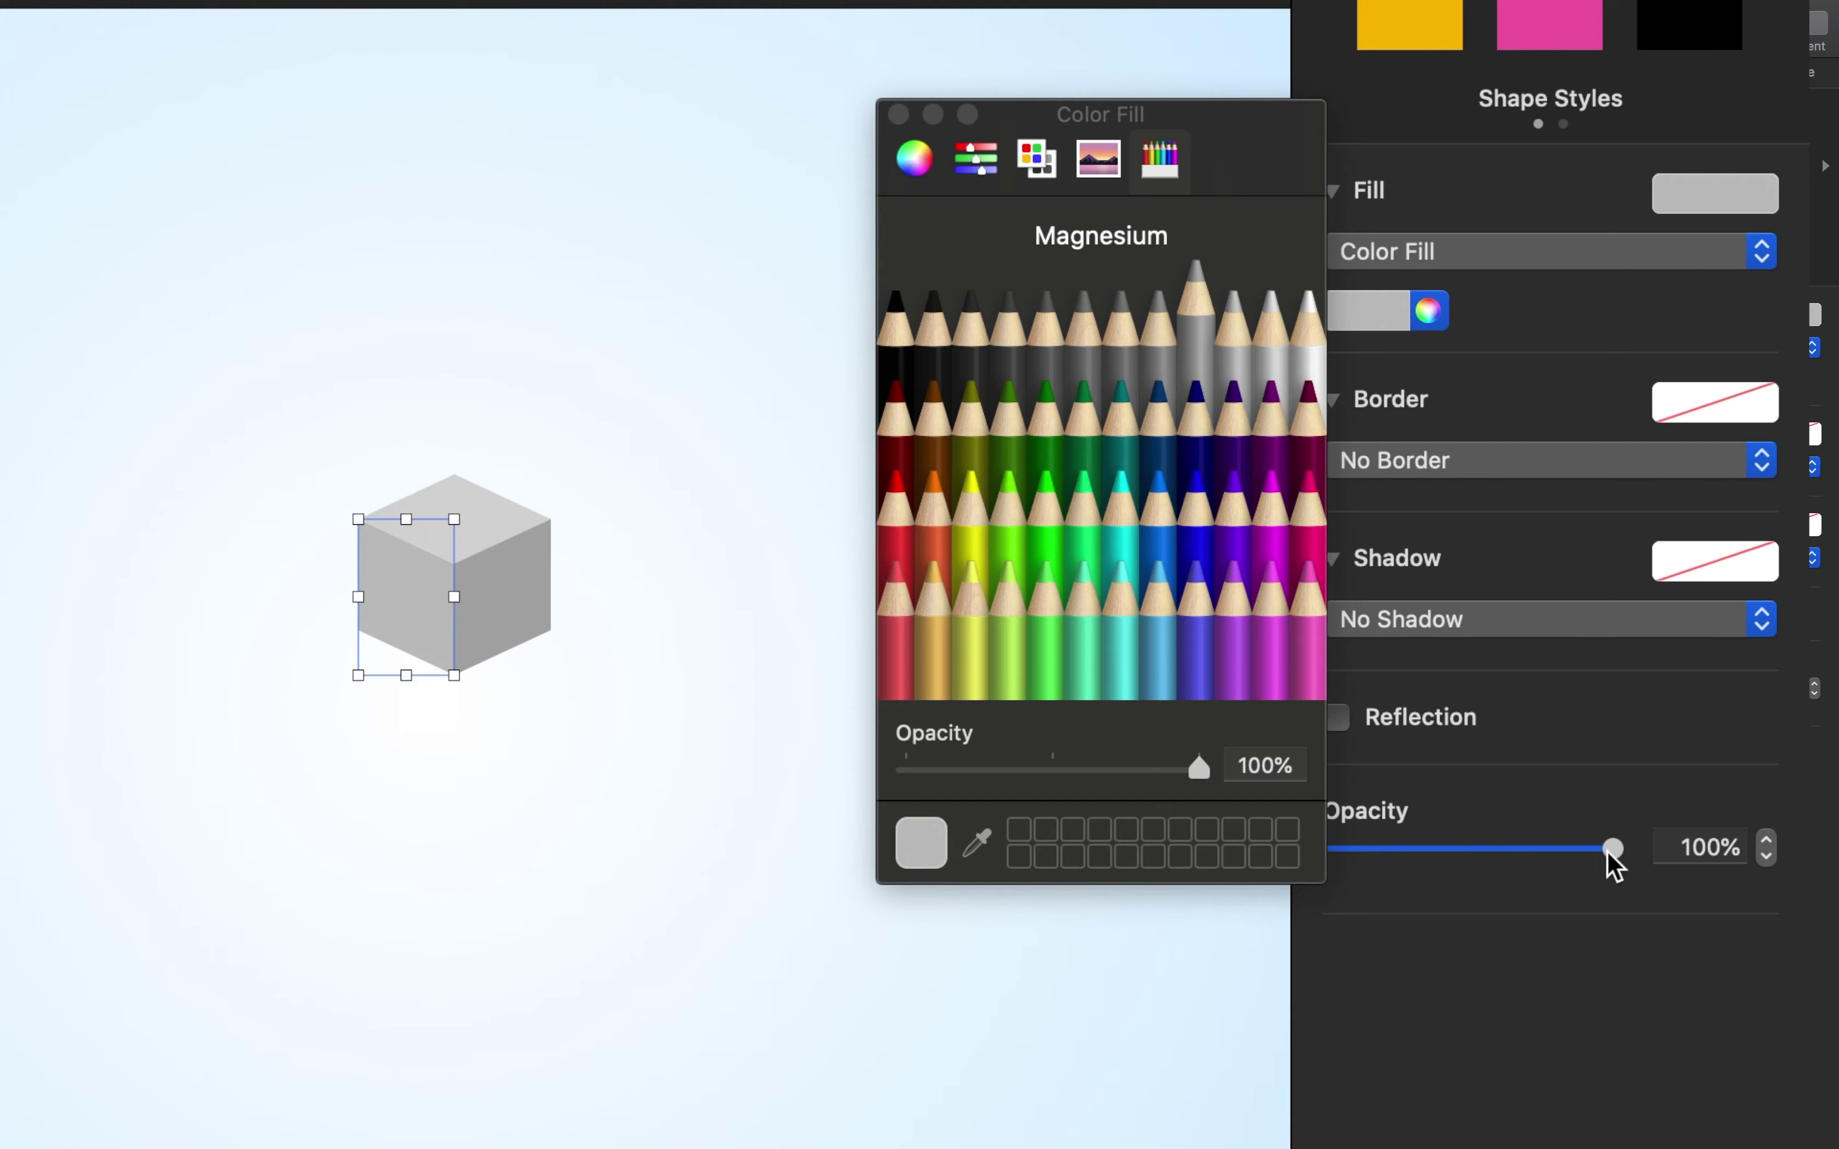
{"action": "mouse_move", "coordinate": [1607, 850]}
{"action": "left_mouse_down"}
{"action": "mouse_move", "coordinate": [1575, 853]}
{"action": "mouse_move", "coordinate": [1590, 854]}
{"action": "left_mouse_up"}
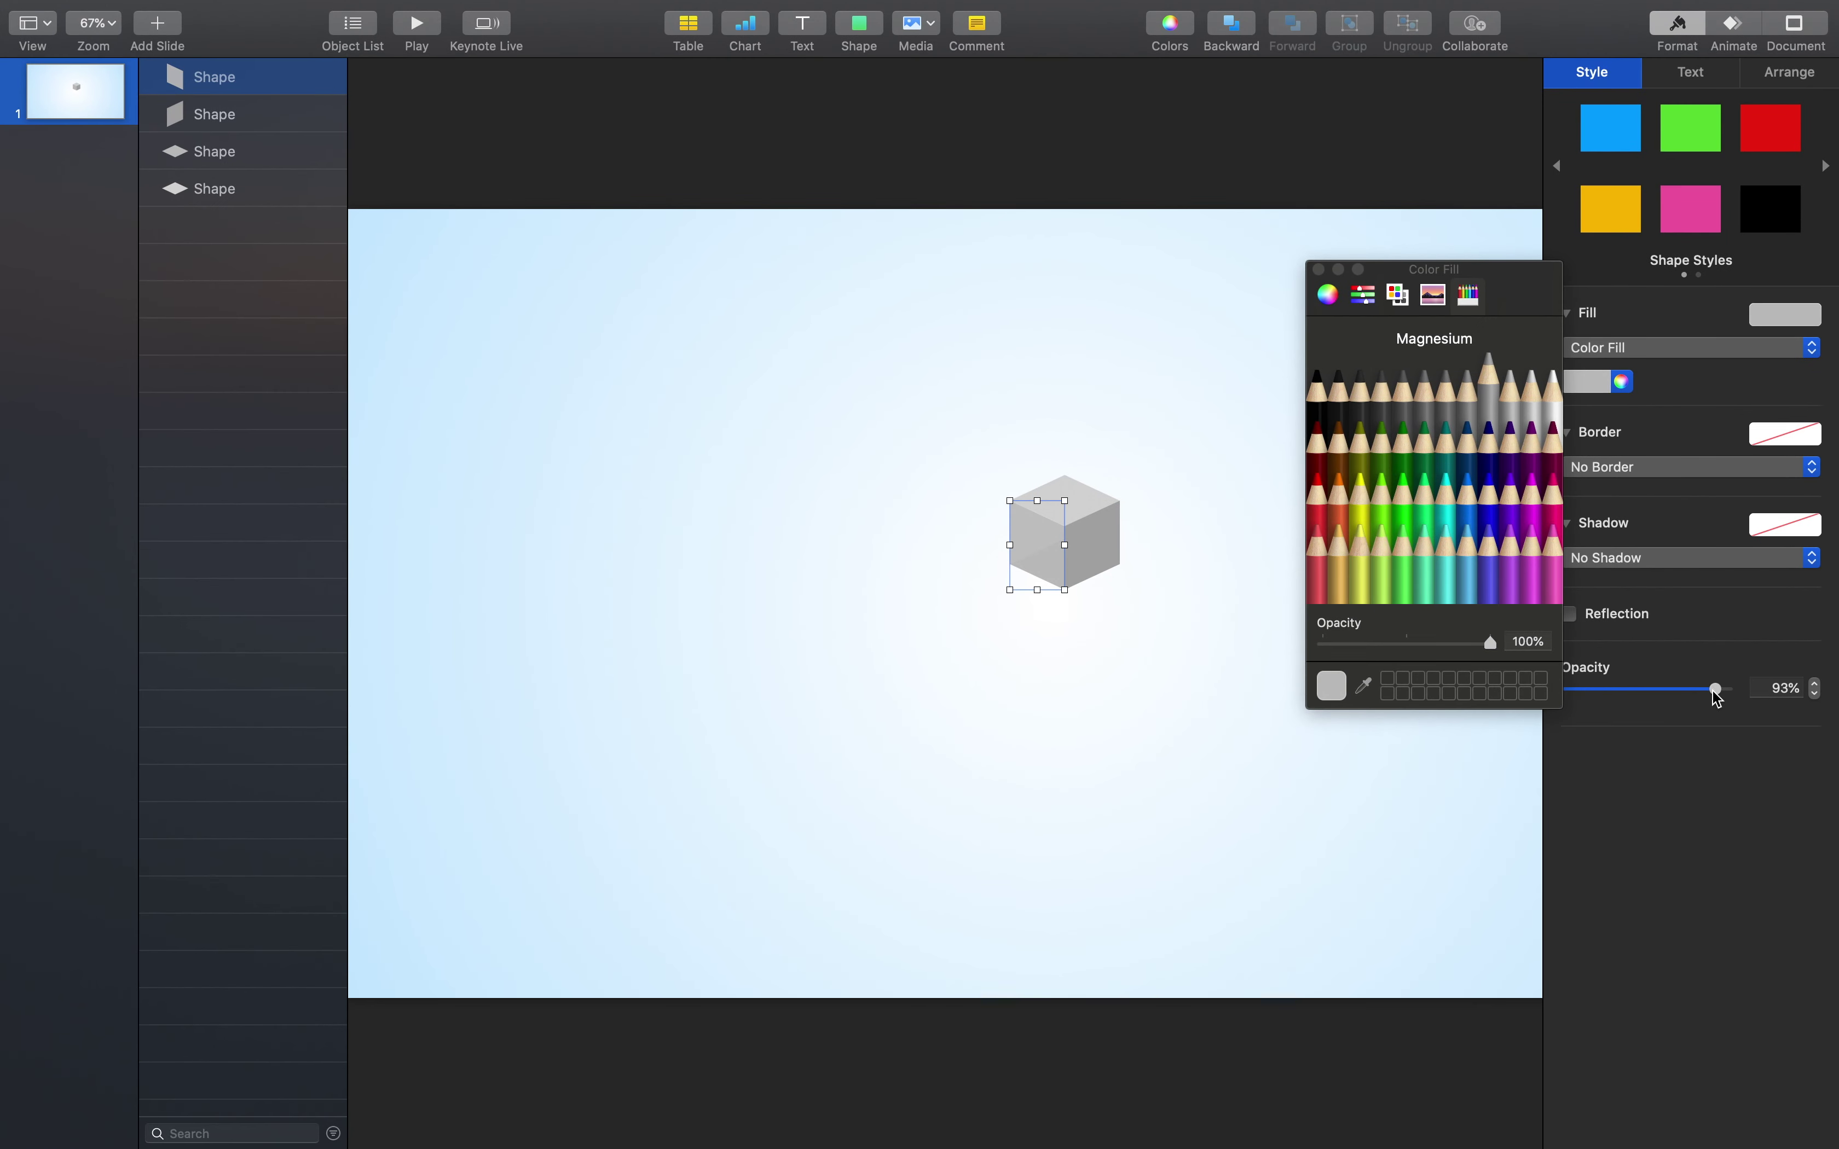
{"action": "left_click", "coordinate": [1320, 270]}
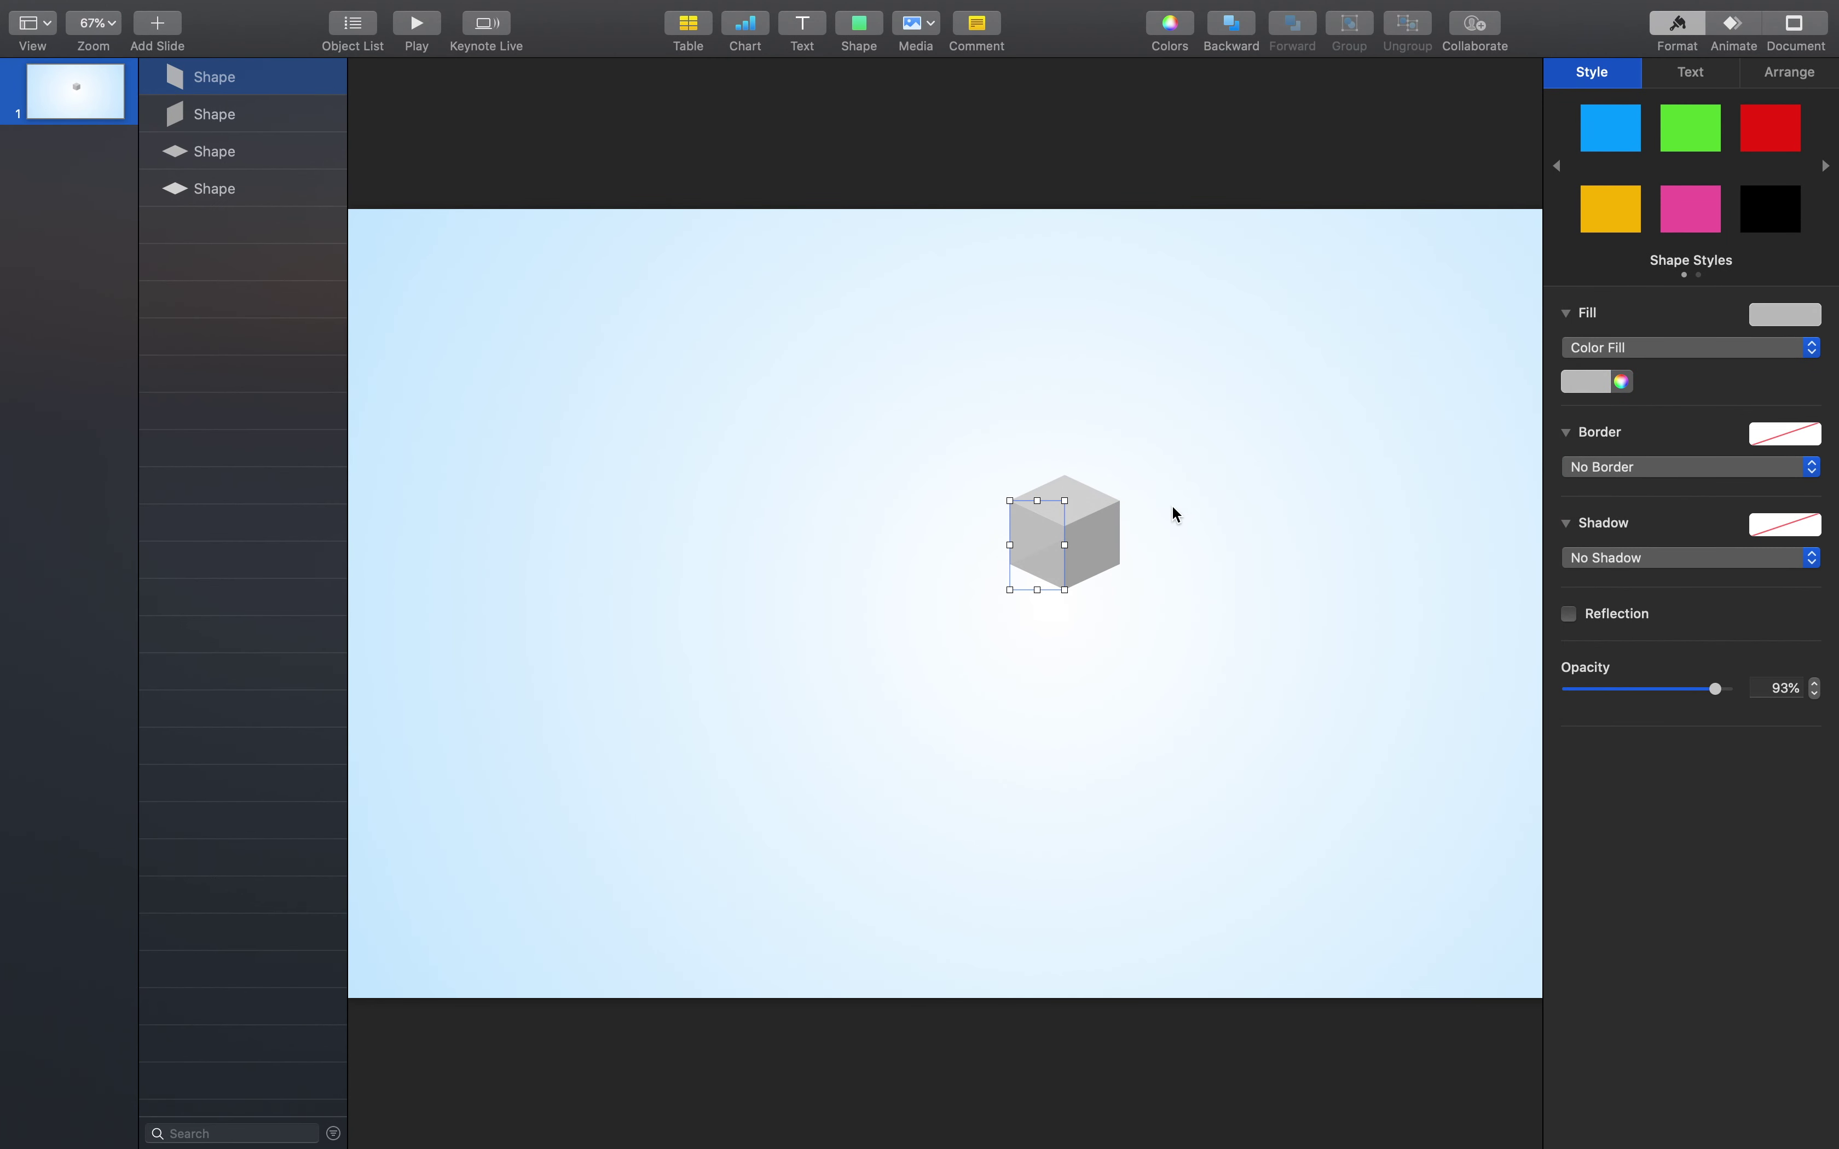
Add a drop shadow to the cube's right face using the preset with 4 pt blur, 5 pt offset and 315° angle
{"action": "left_click", "coordinate": [1114, 540]}
{"action": "left_click", "coordinate": [1659, 559]}
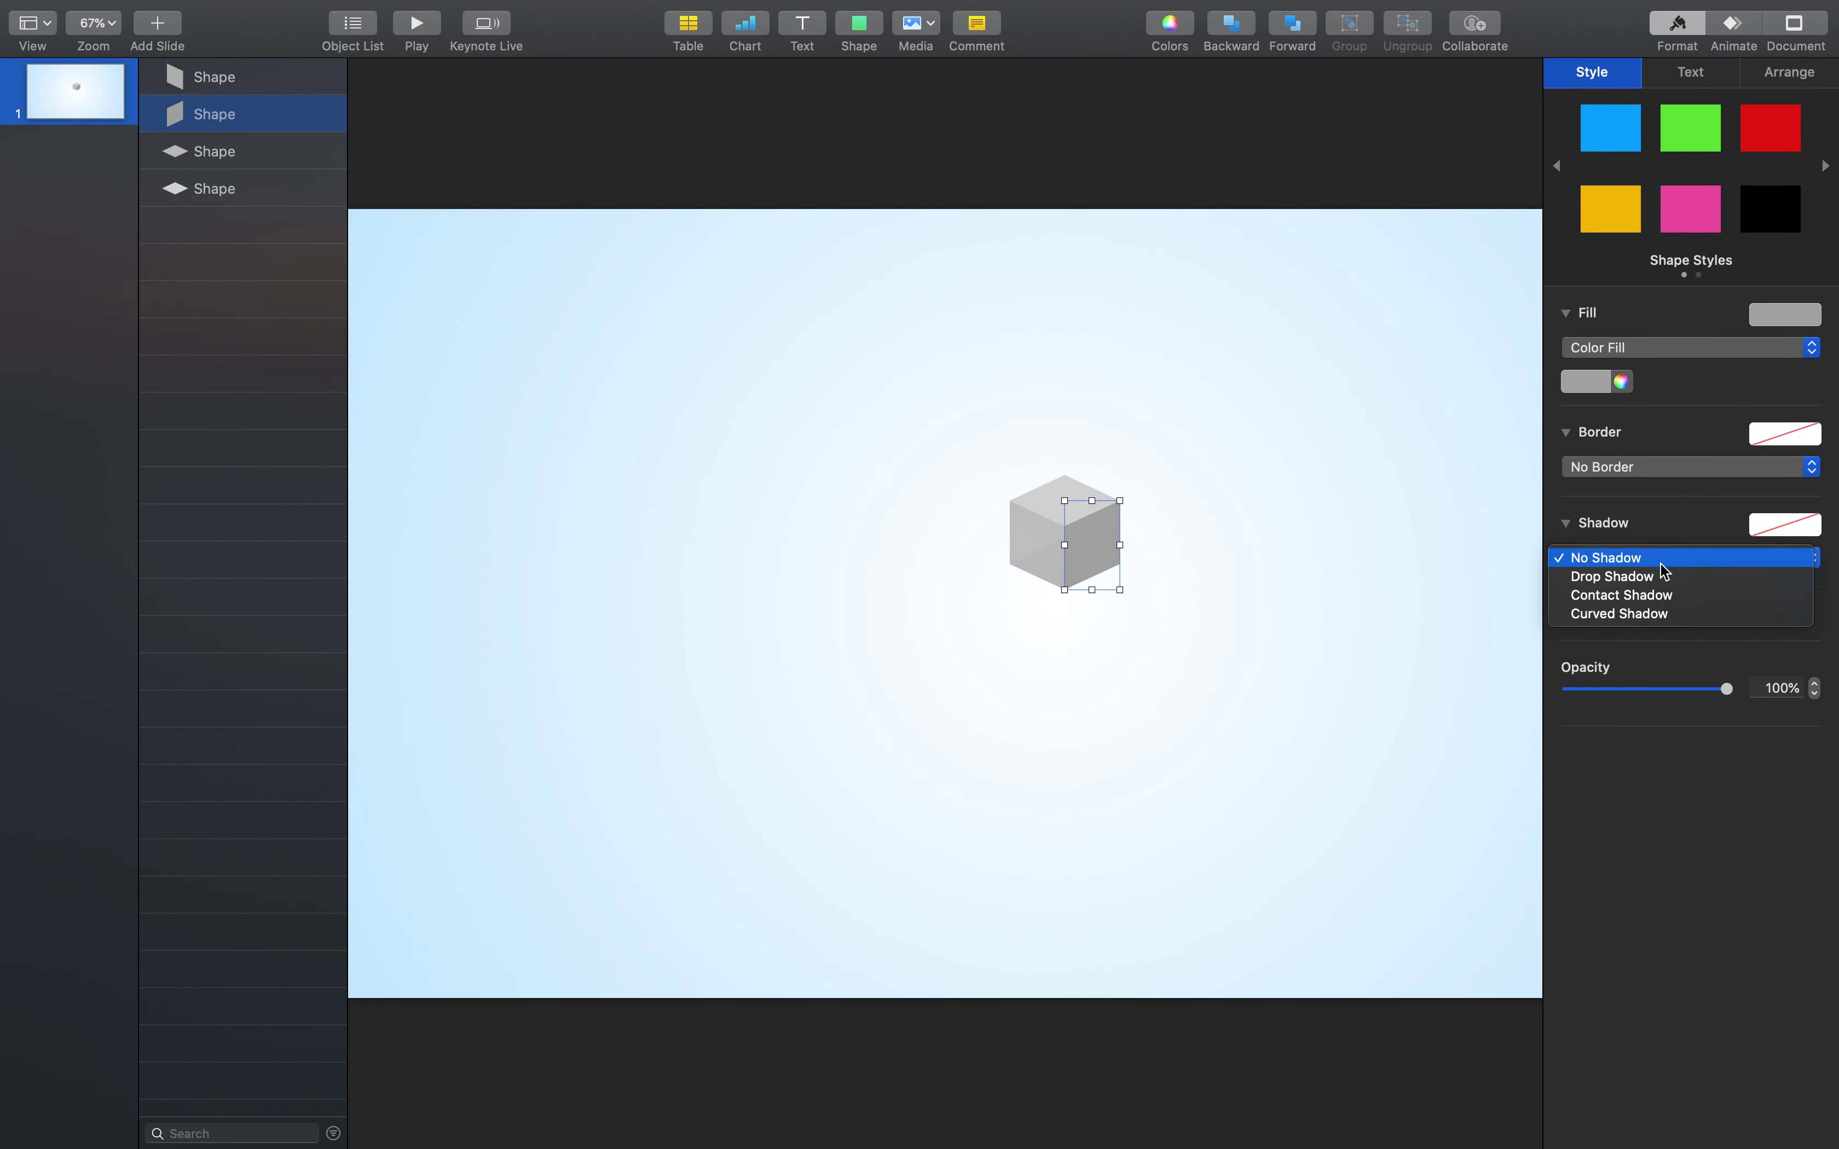
{"action": "left_click", "coordinate": [1657, 573]}
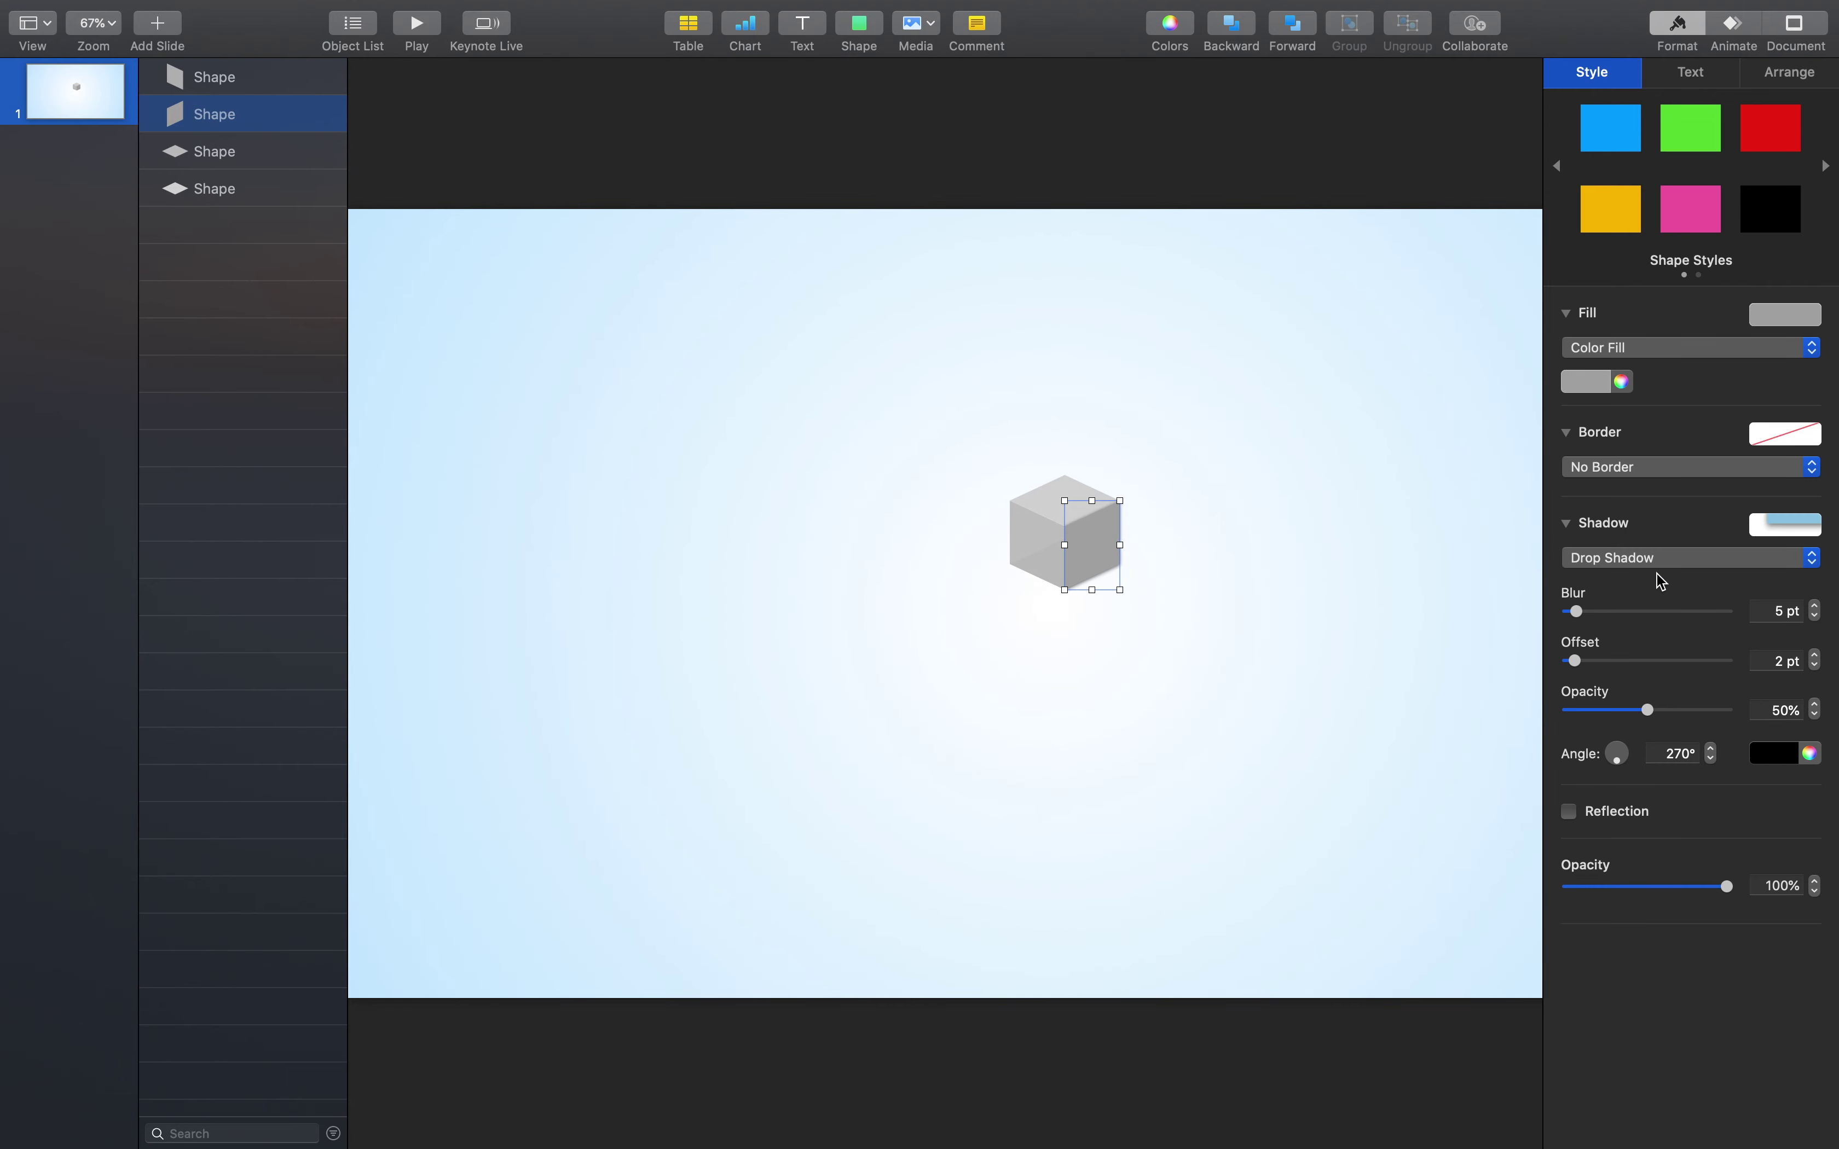
{"action": "left_click", "coordinate": [1781, 532]}
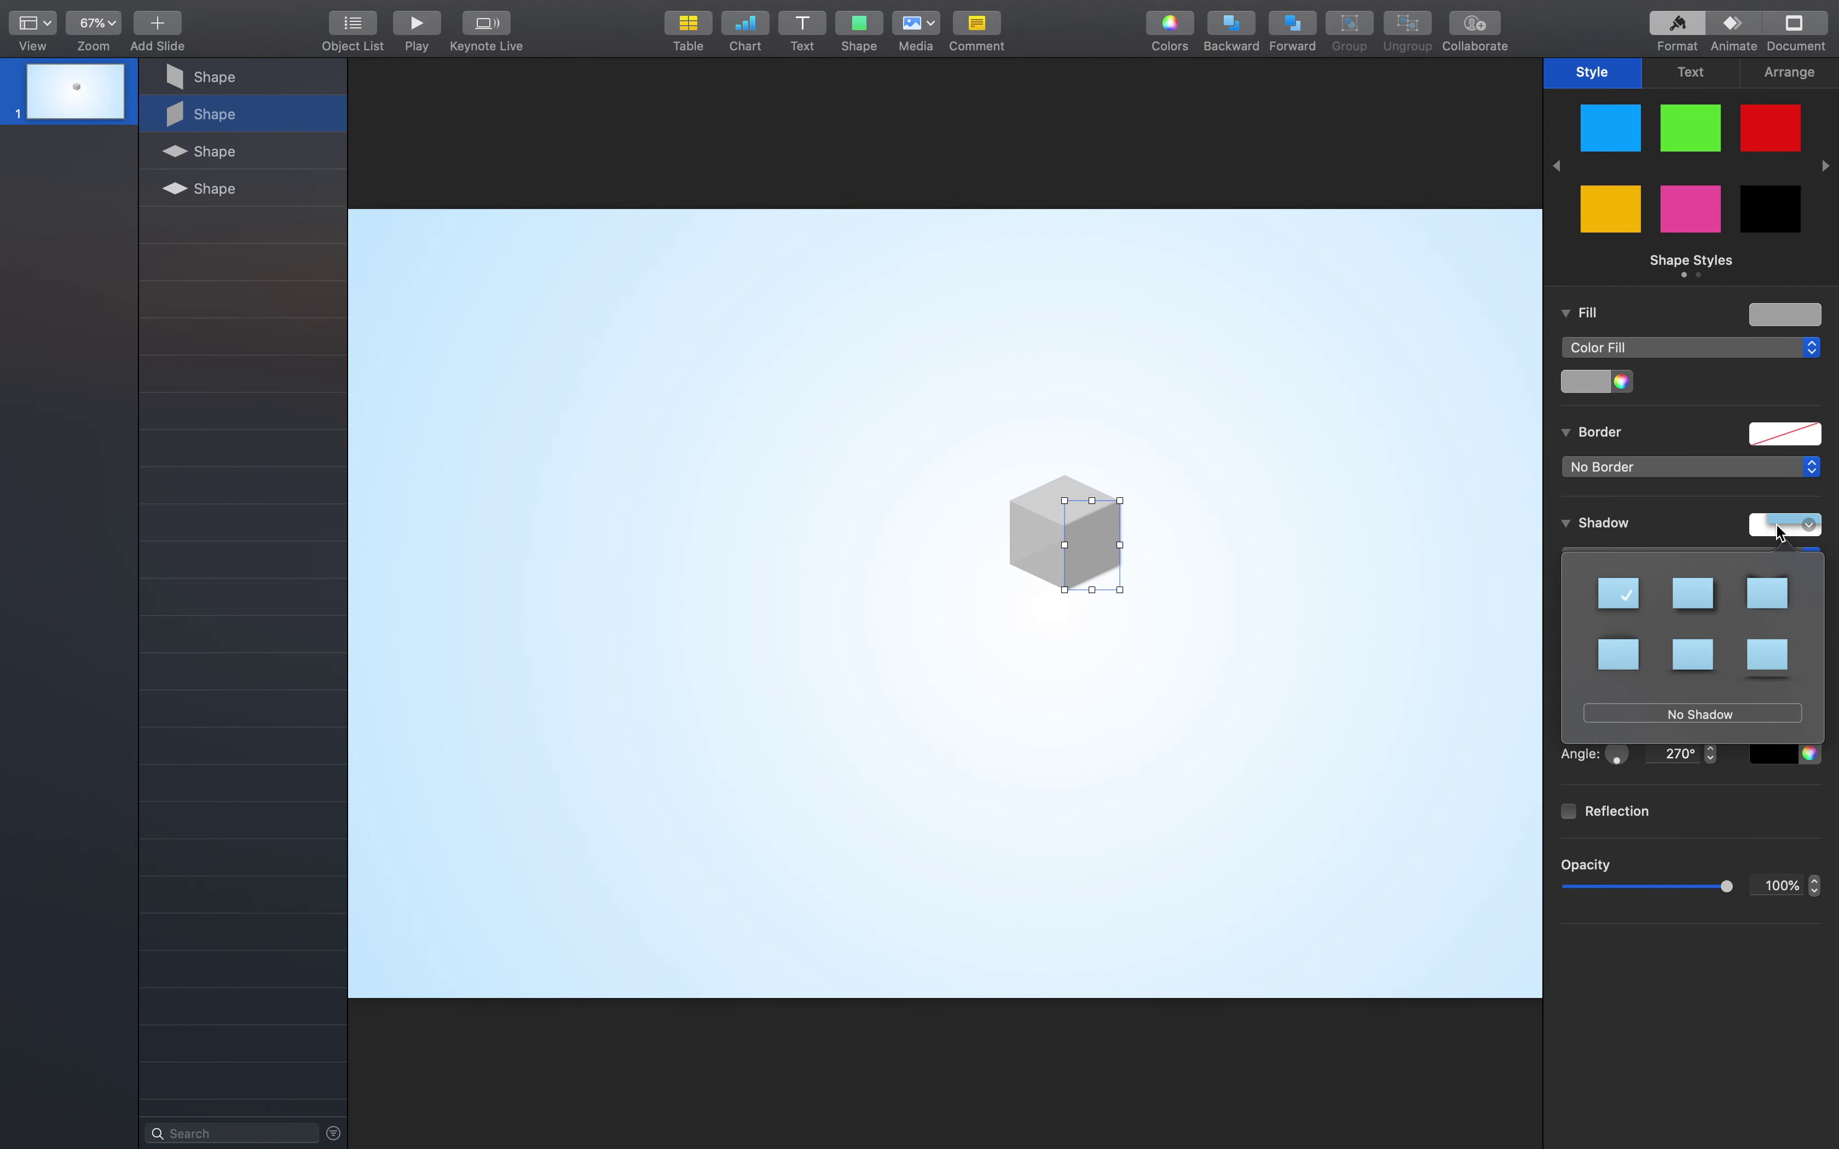
{"action": "left_click", "coordinate": [1699, 608]}
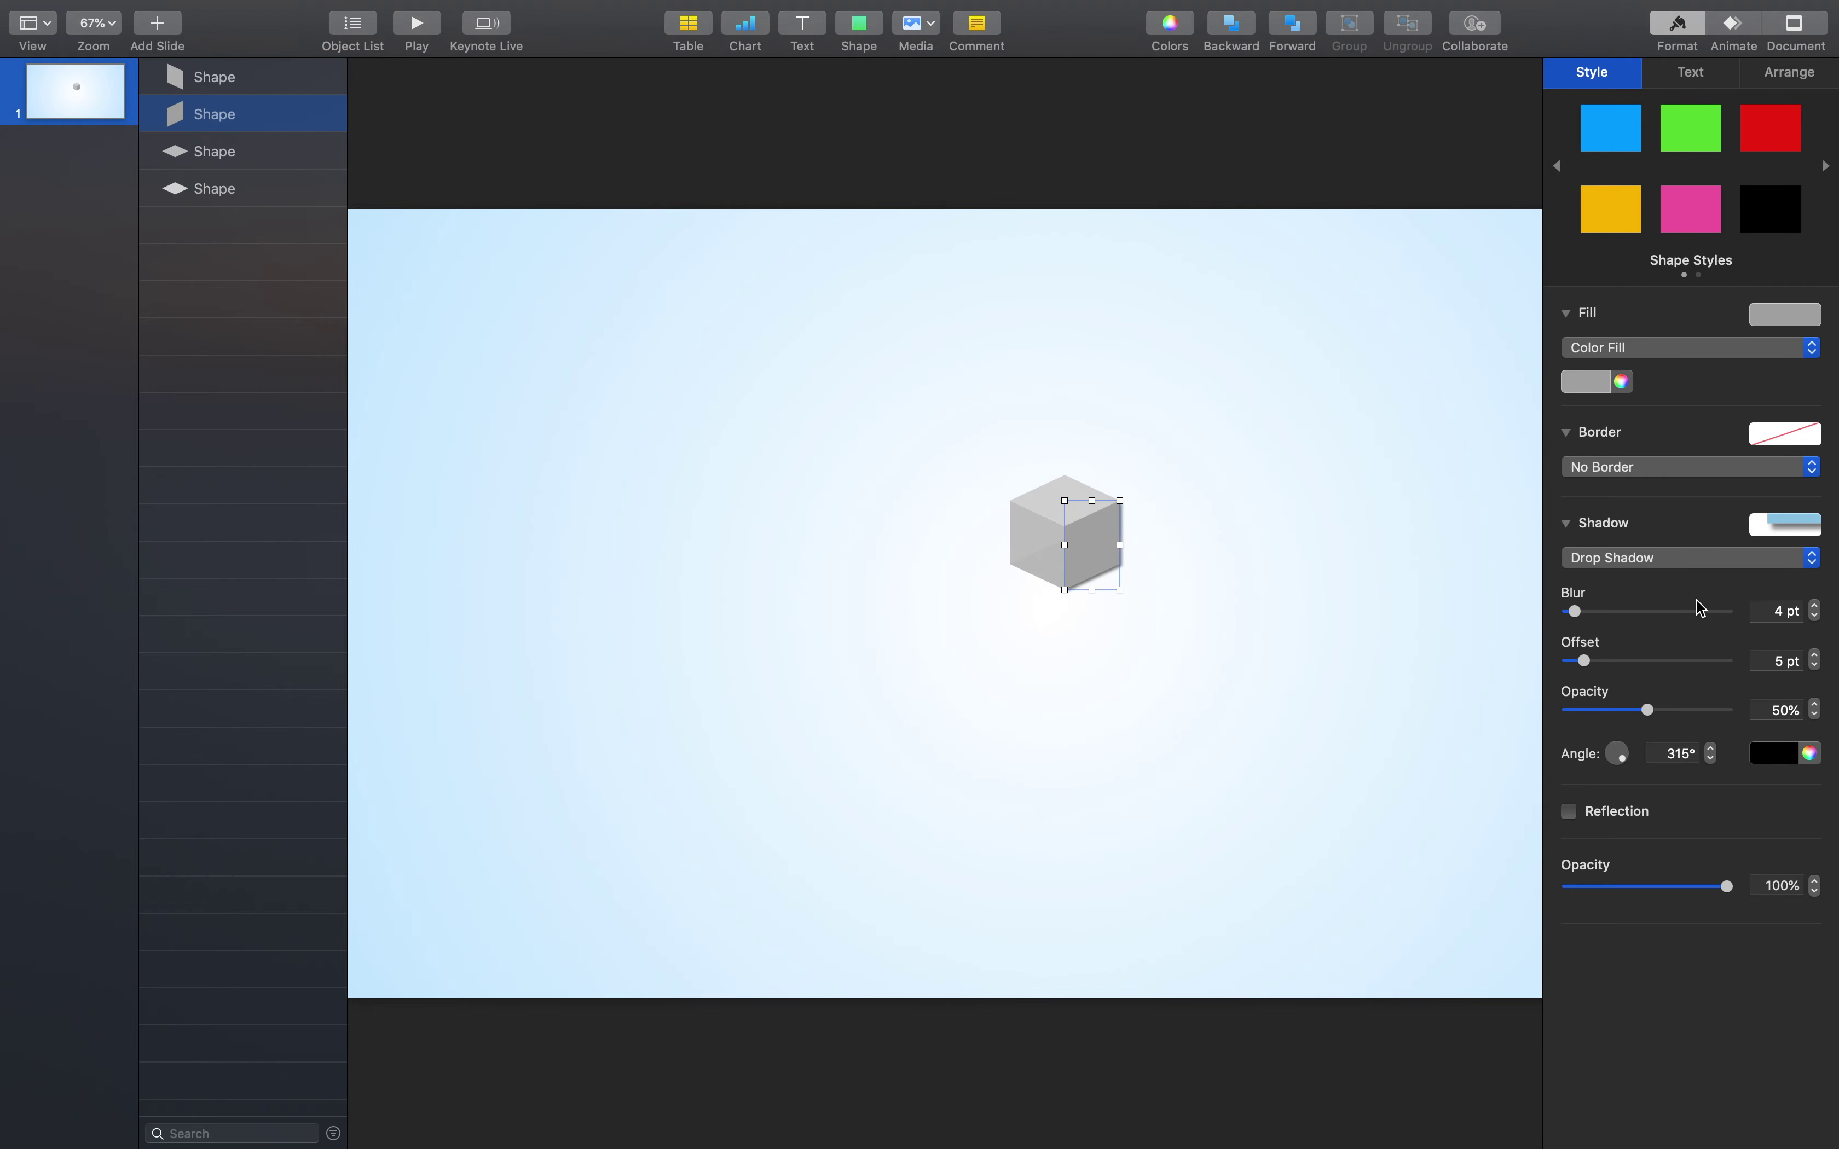
Group all four shapes of the cube into one object
{"action": "left_click", "coordinate": [1151, 607]}
{"action": "left_click_drag", "start_coordinate": [1218, 770], "coordinate": [857, 442]}
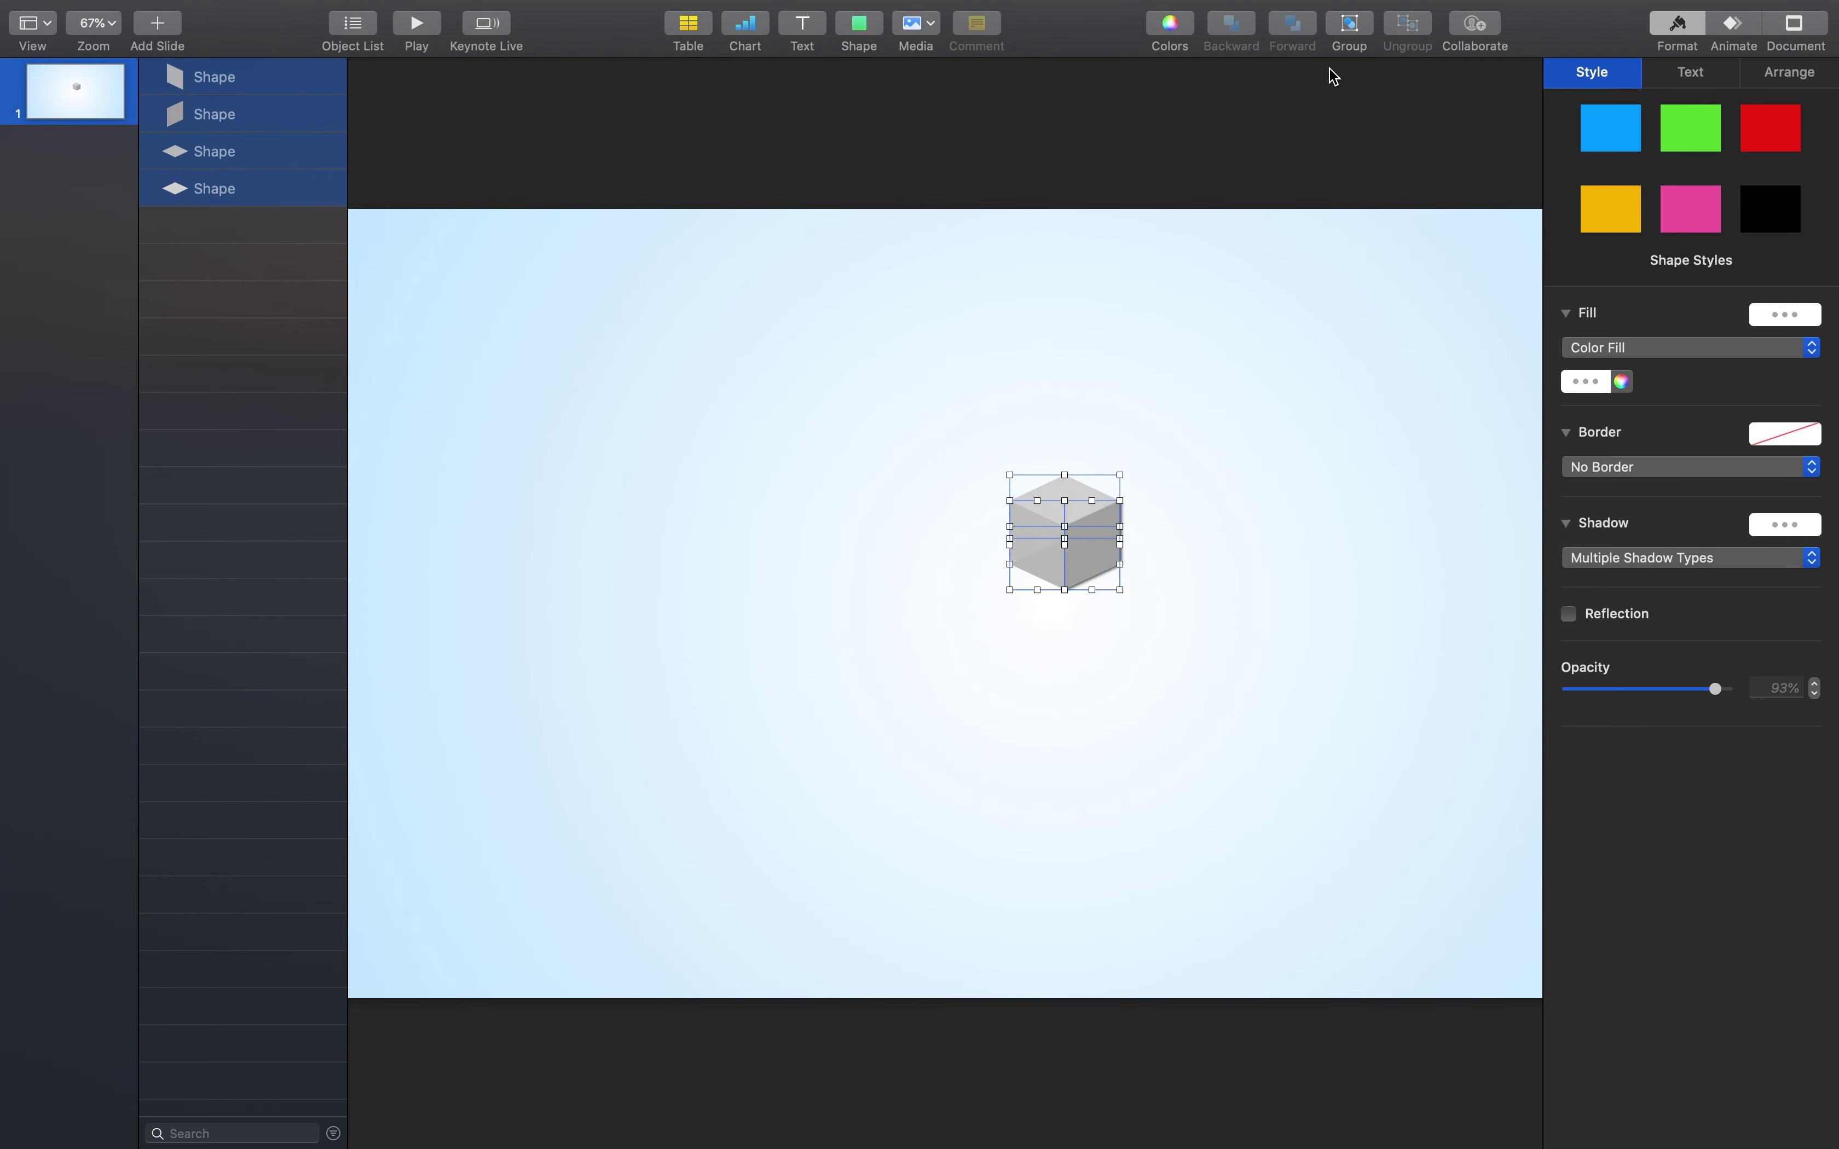
{"action": "left_click", "coordinate": [1350, 24]}
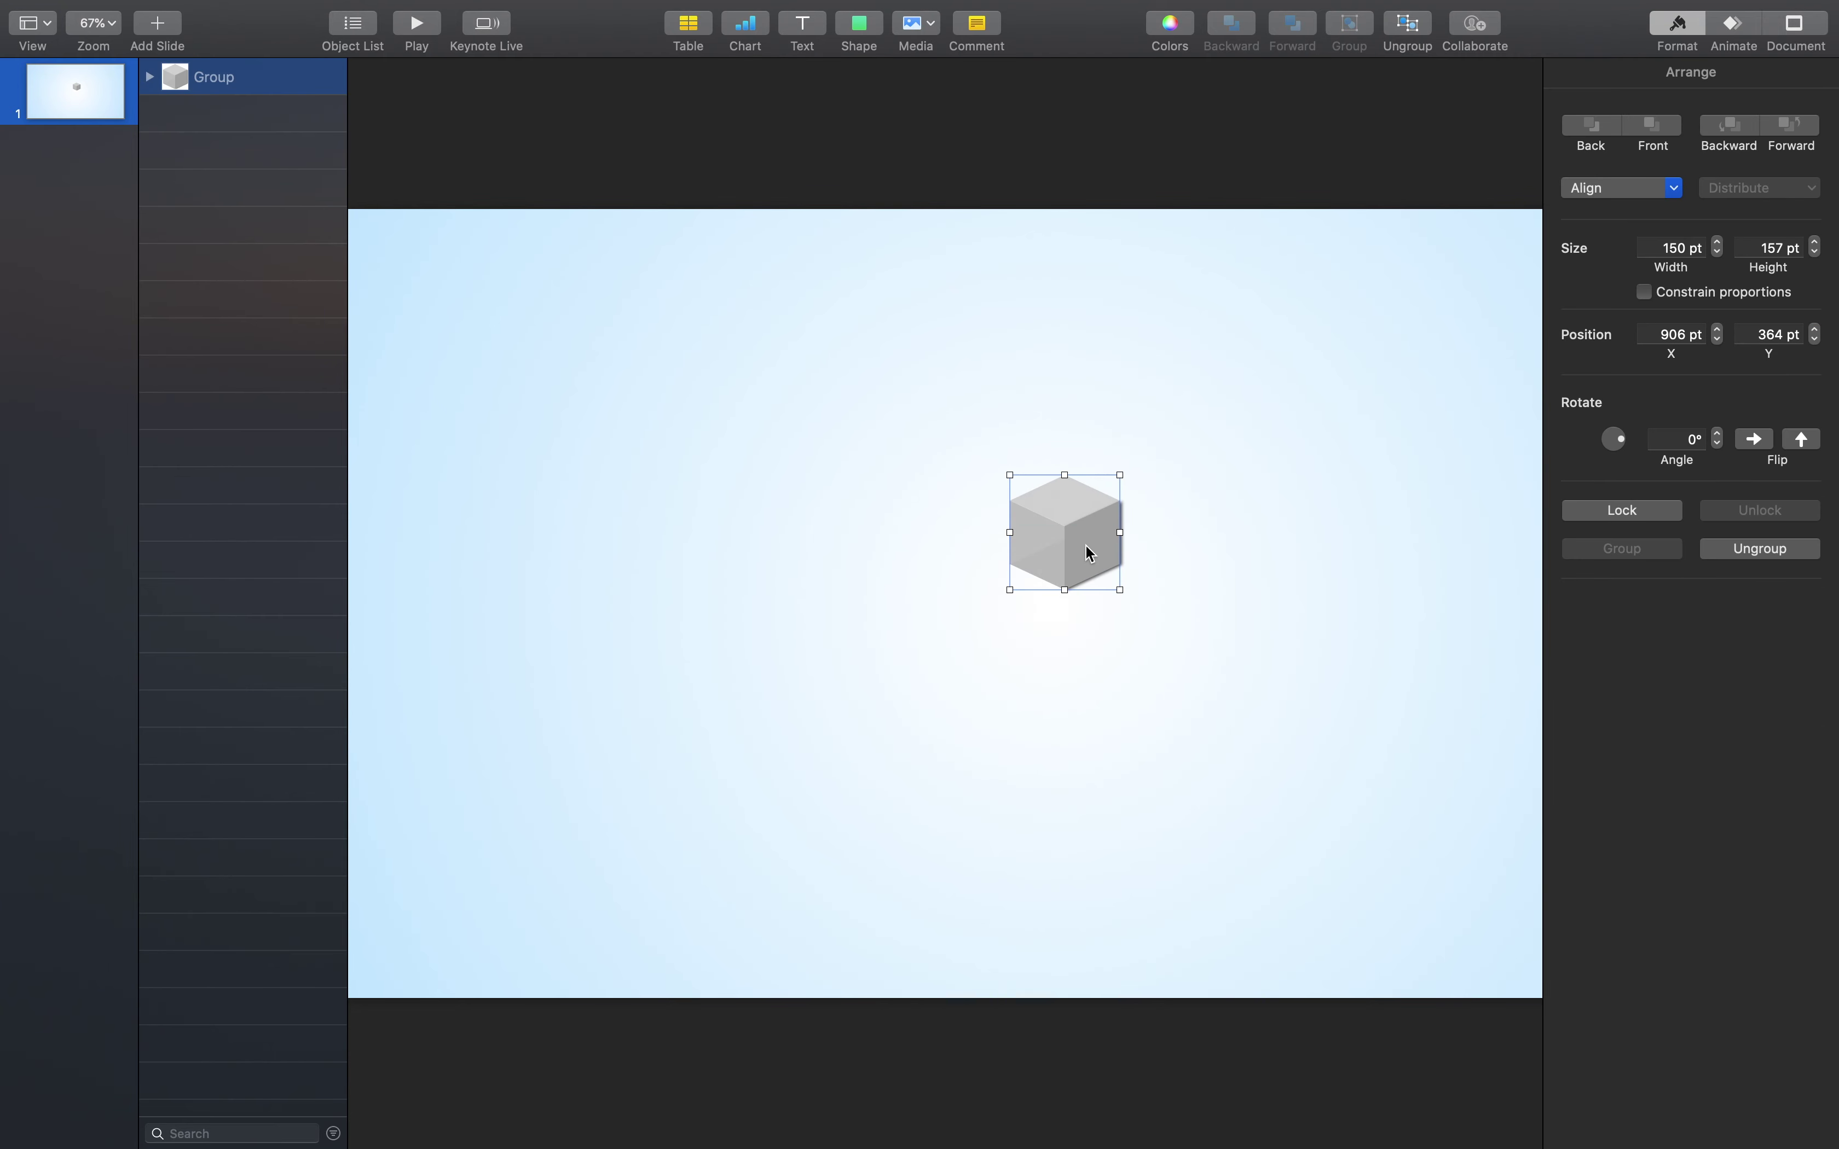
Duplicate the grouped cube and arrange four cubes as a two-by-two isometric layer with narrow gaps
{"action": "left_click_drag", "start_coordinate": [1089, 553], "coordinate": [925, 634]}
{"action": "key", "text": "super+a"}
{"action": "left_click_drag", "start_coordinate": [925, 633], "coordinate": [879, 663]}
{"action": "left_click", "coordinate": [1015, 686]}
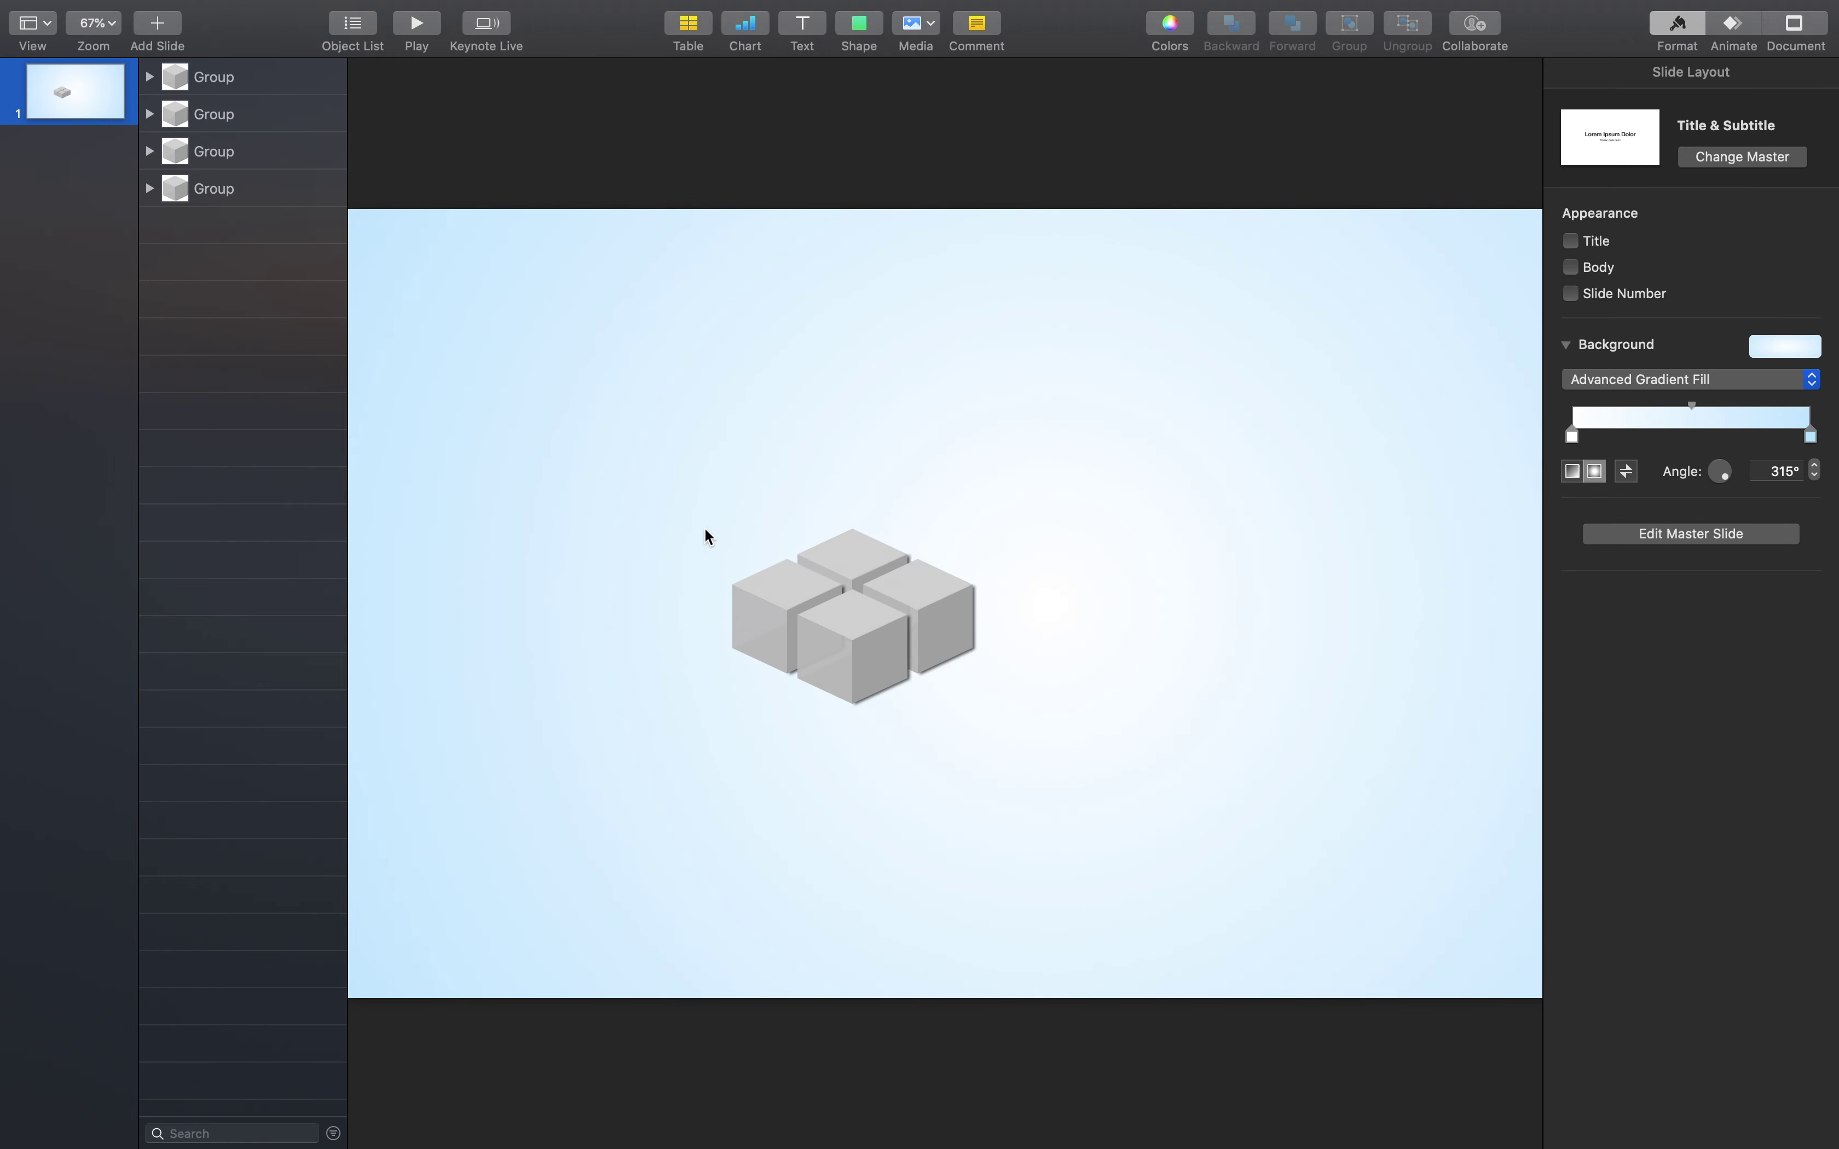
Duplicate the four-cube layer below the original and delete the rear cube of the copy
{"action": "left_click_drag", "start_coordinate": [706, 534], "coordinate": [931, 768]}
{"action": "left_click", "coordinate": [1088, 698]}
{"action": "left_click", "coordinate": [843, 715]}
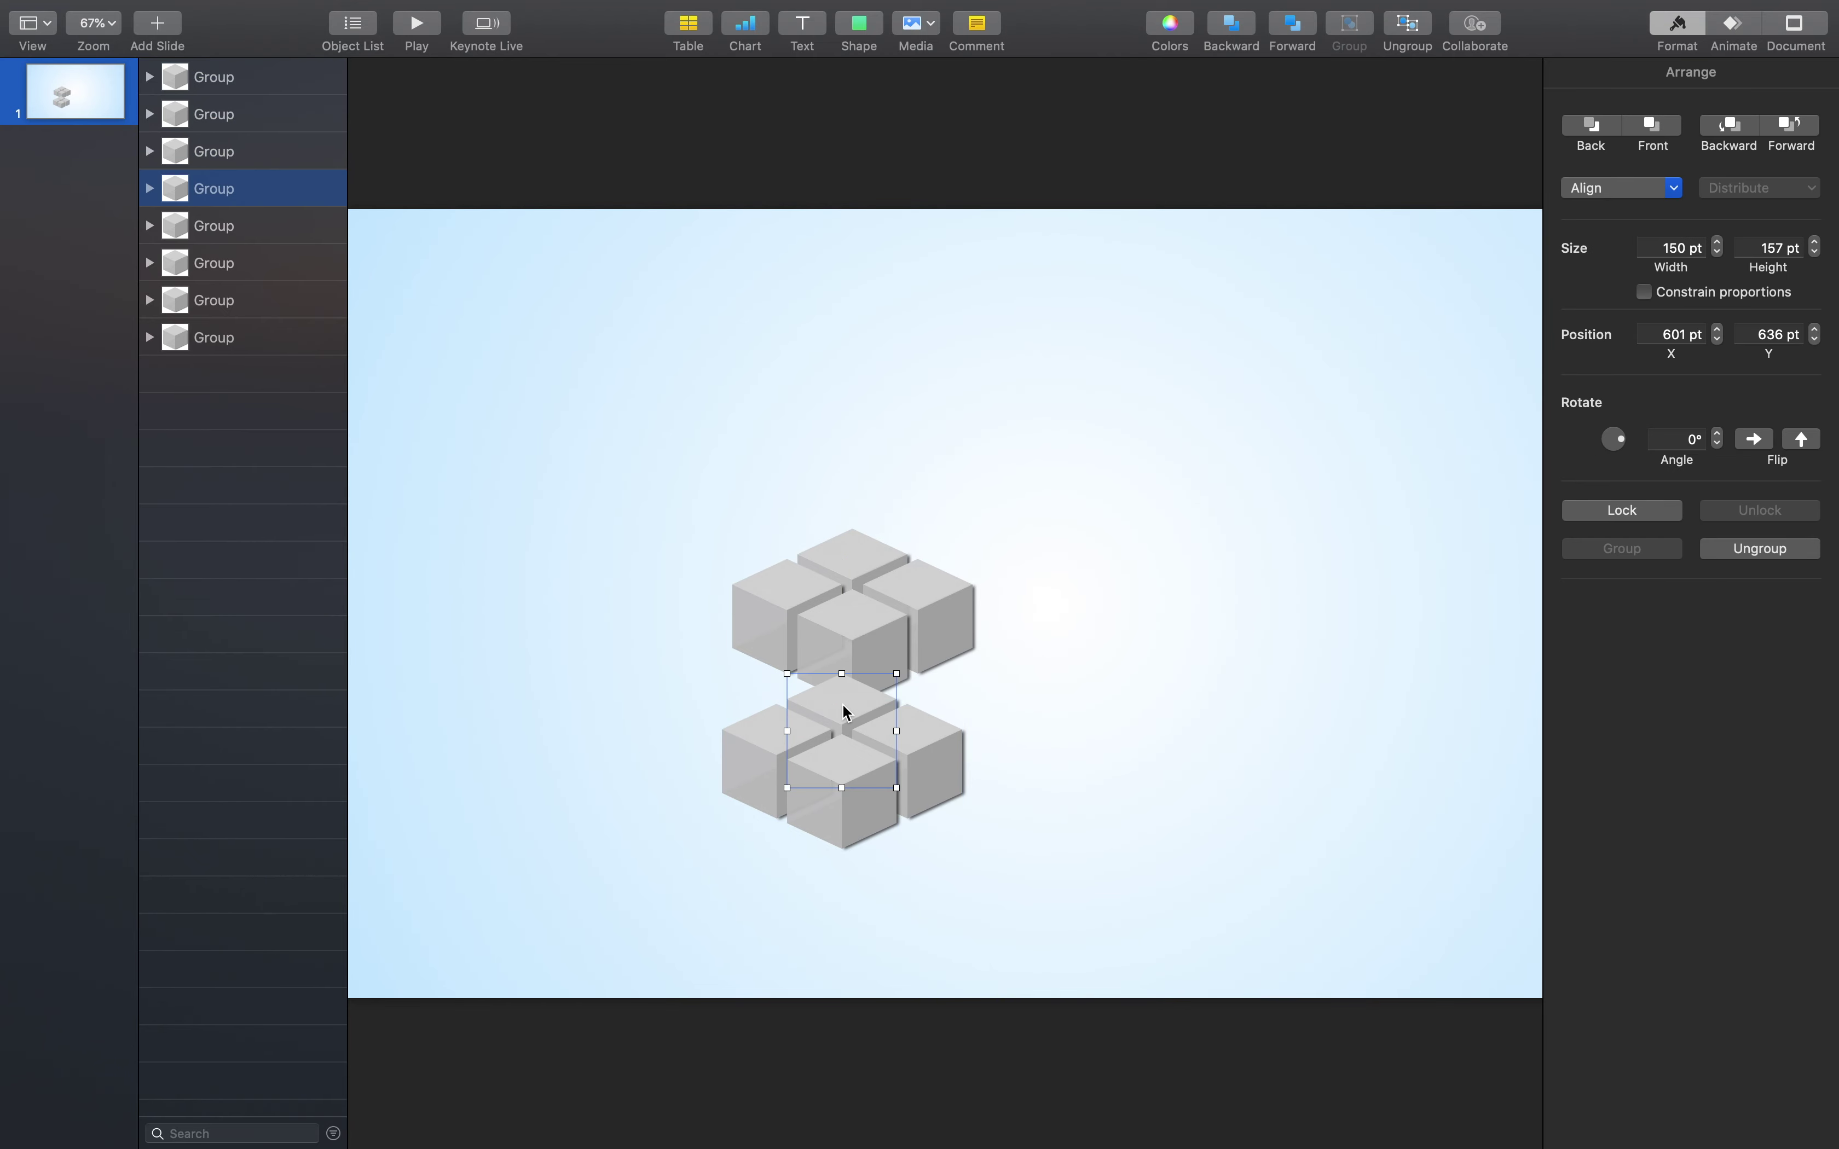
{"action": "key", "text": "Delete"}
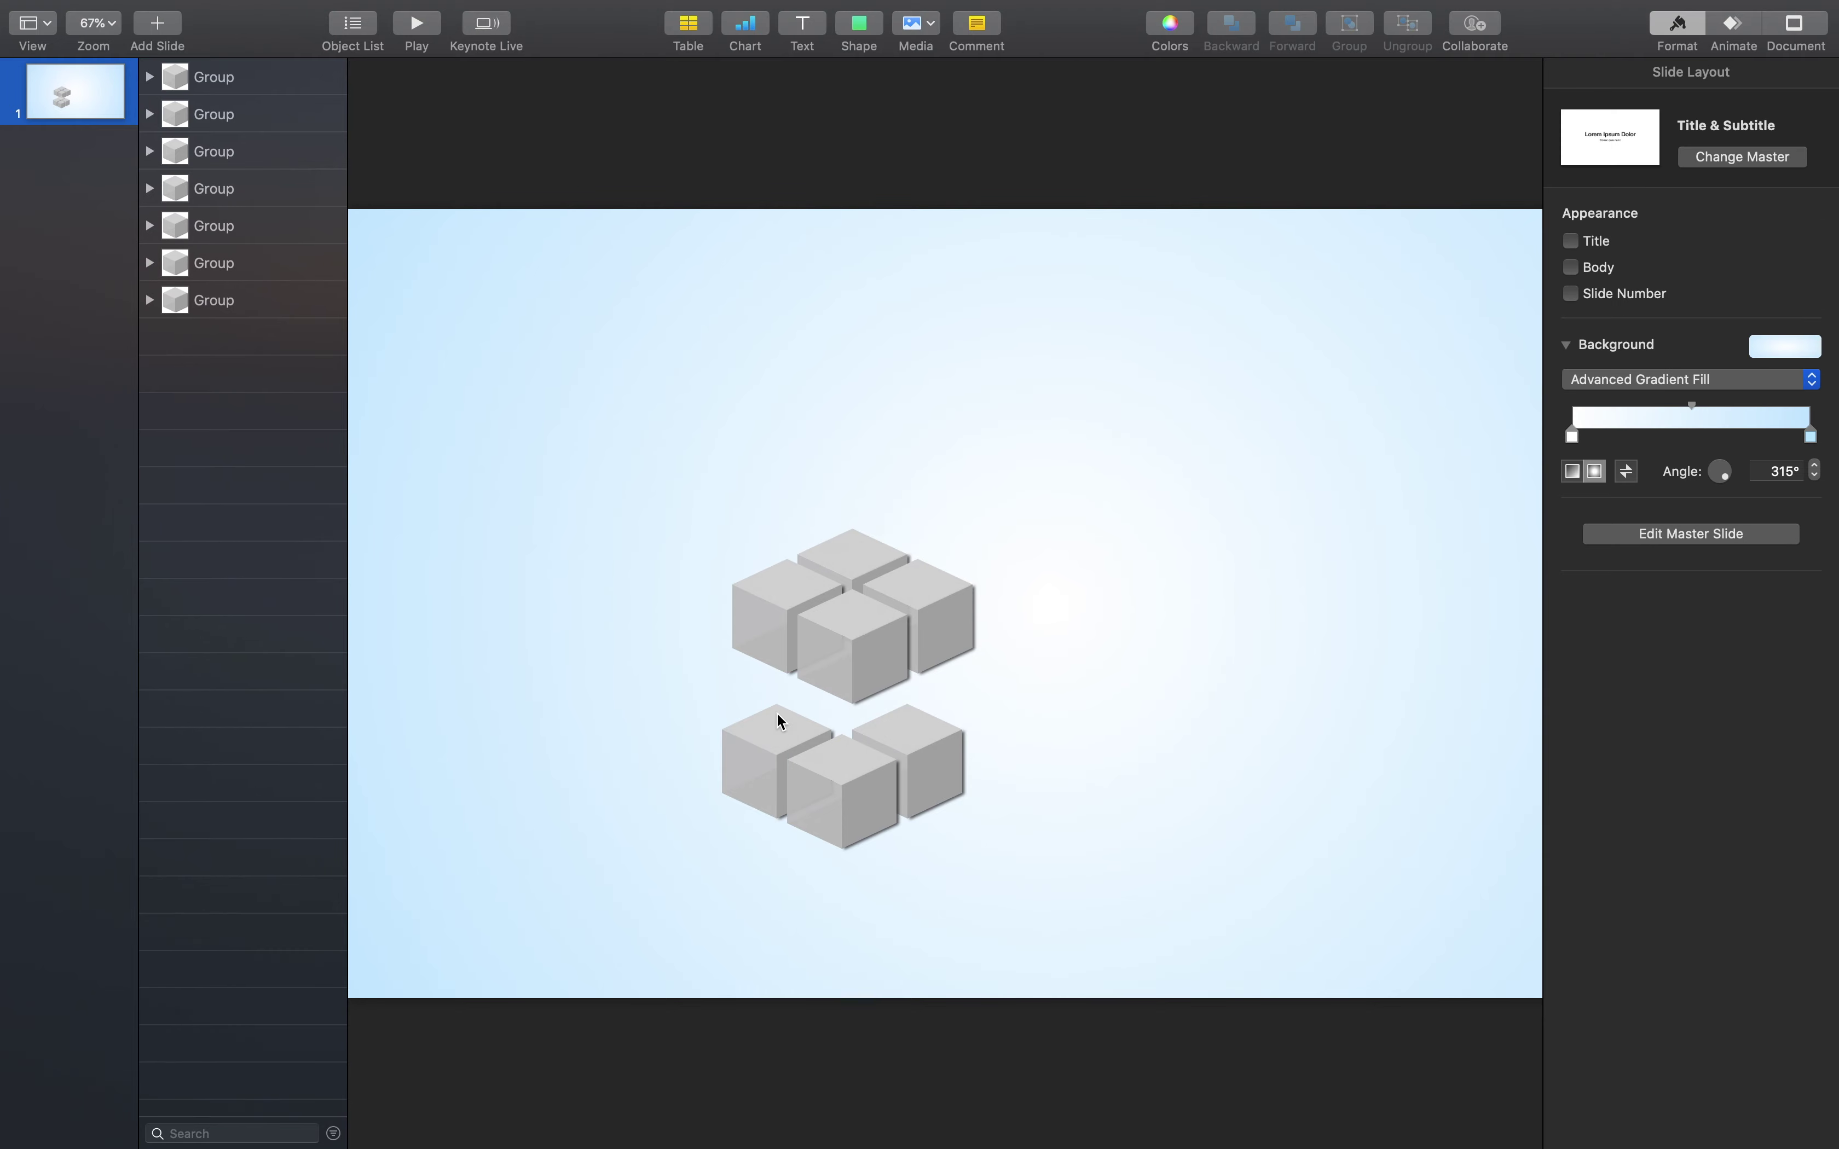
Place the three lower cubes behind and directly beneath the upper layer, and move the whole stack to the slide's centre
{"action": "left_click_drag", "start_coordinate": [500, 704], "coordinate": [884, 749]}
{"action": "right_click", "coordinate": [854, 668]}
{"action": "left_click", "coordinate": [874, 763]}
{"action": "left_click", "coordinate": [533, 443]}
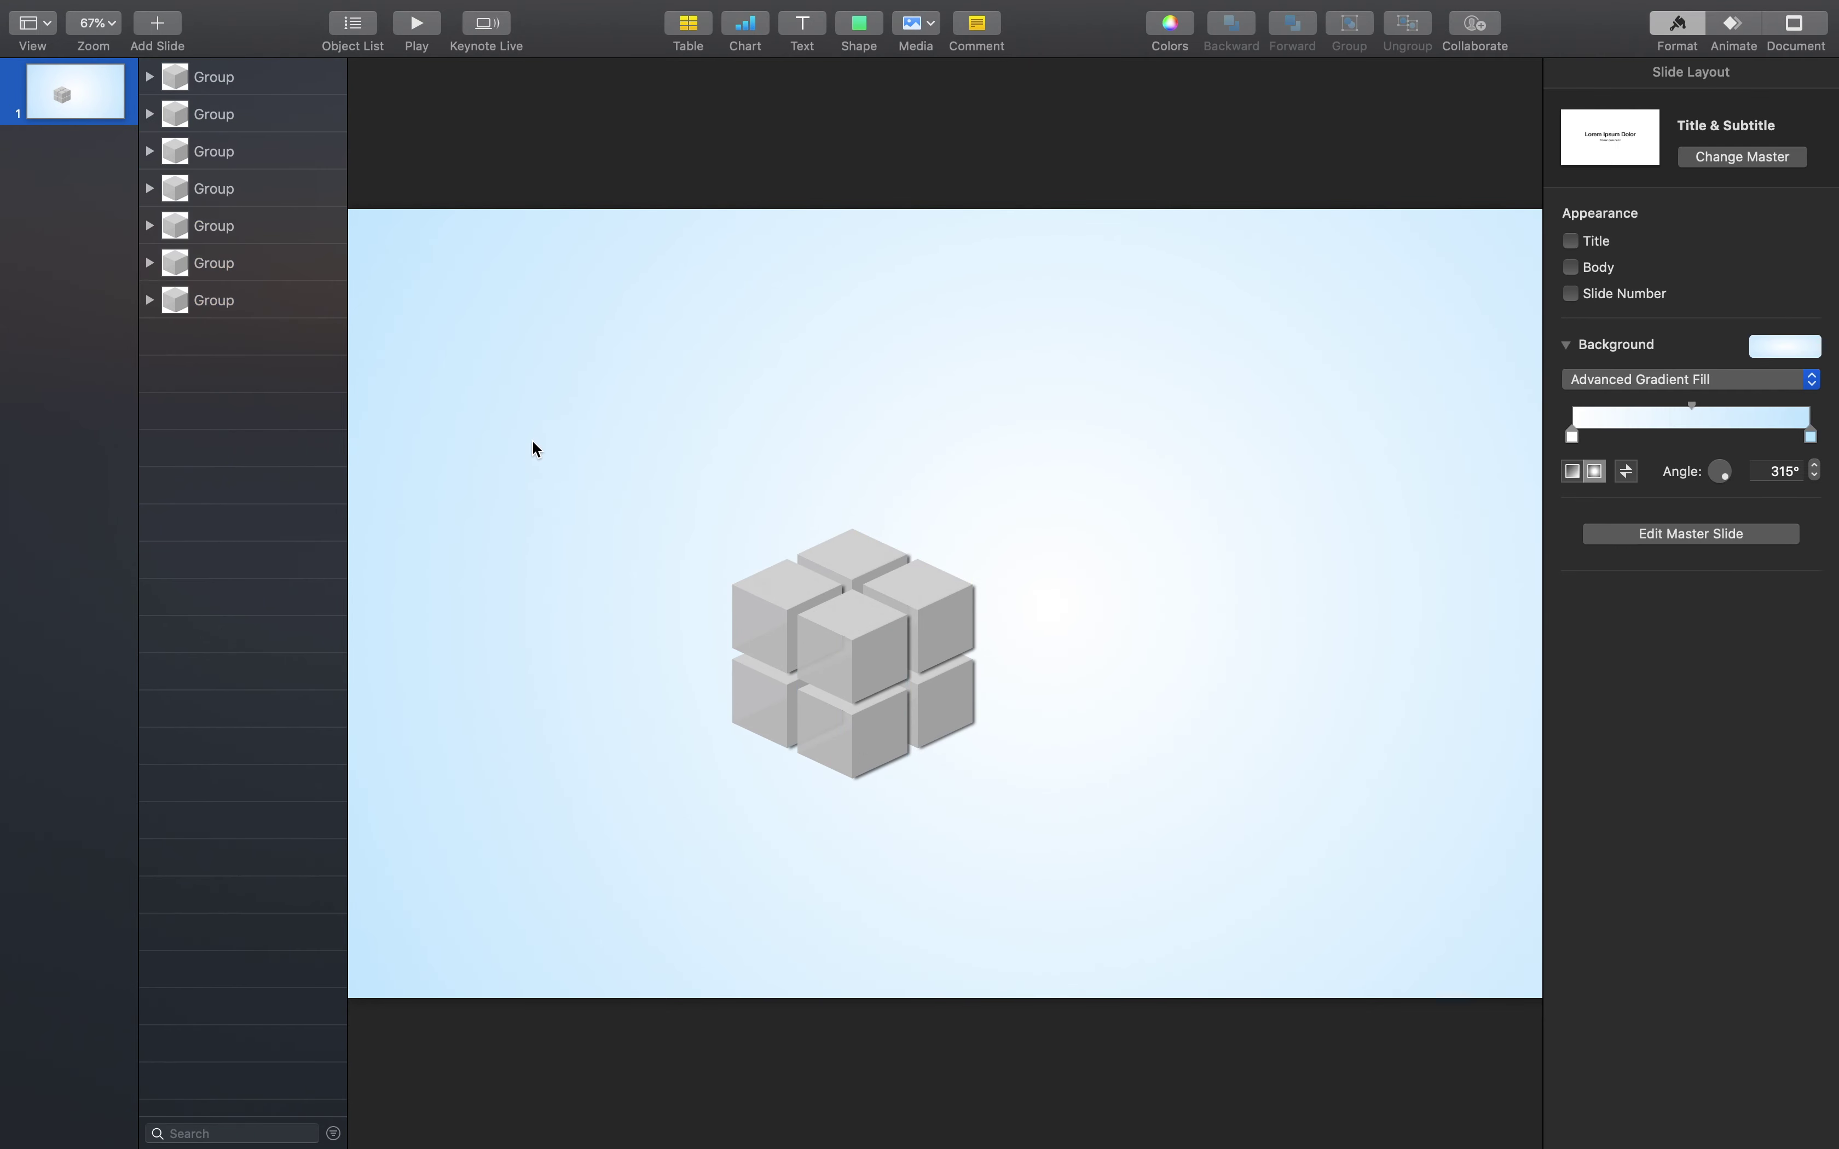
{"action": "left_click_drag", "start_coordinate": [534, 444], "coordinate": [1043, 842]}
{"action": "left_click_drag", "start_coordinate": [963, 717], "coordinate": [1031, 710]}
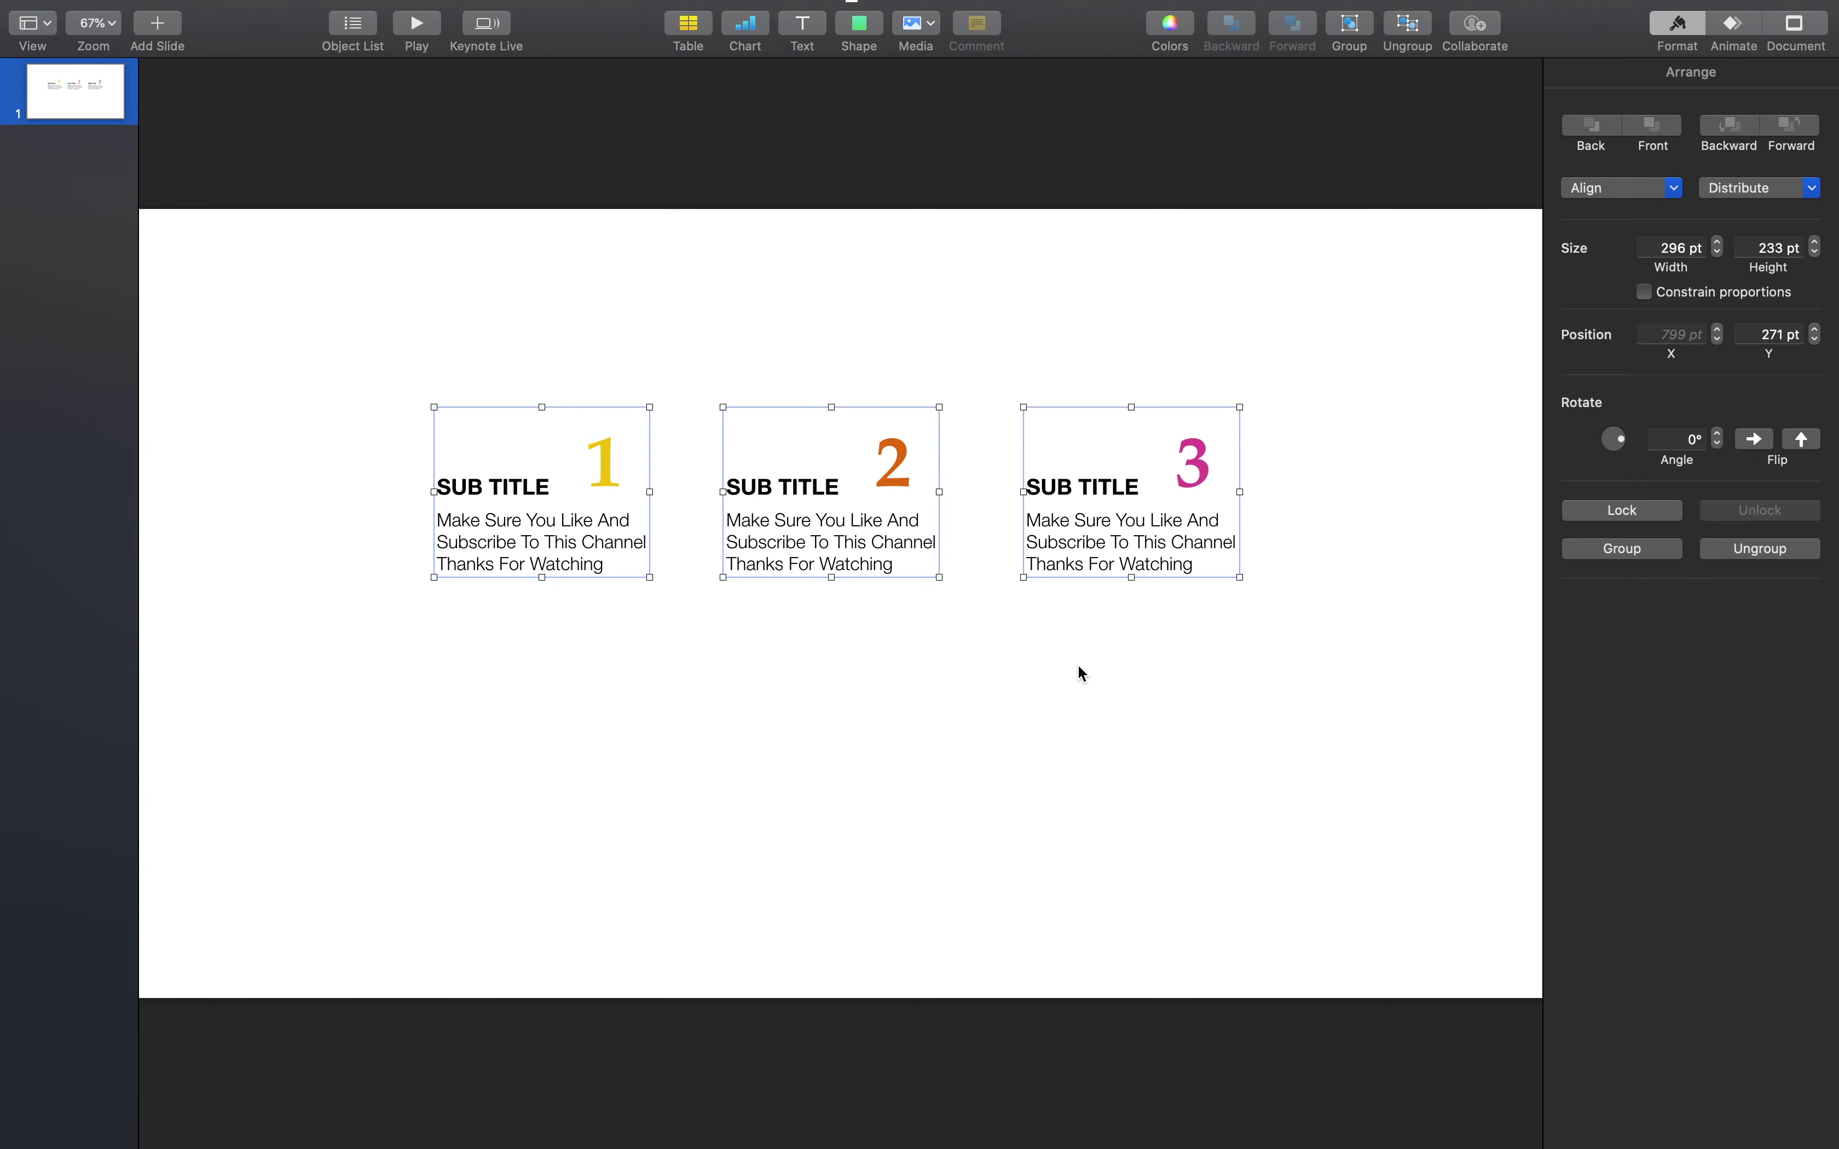
Copy the three numbered SUB TITLE text groups from the other presentation and paste them onto the cube slide
{"action": "left_click_drag", "start_coordinate": [1270, 690], "coordinate": [401, 511]}
{"action": "right_click", "coordinate": [547, 543]}
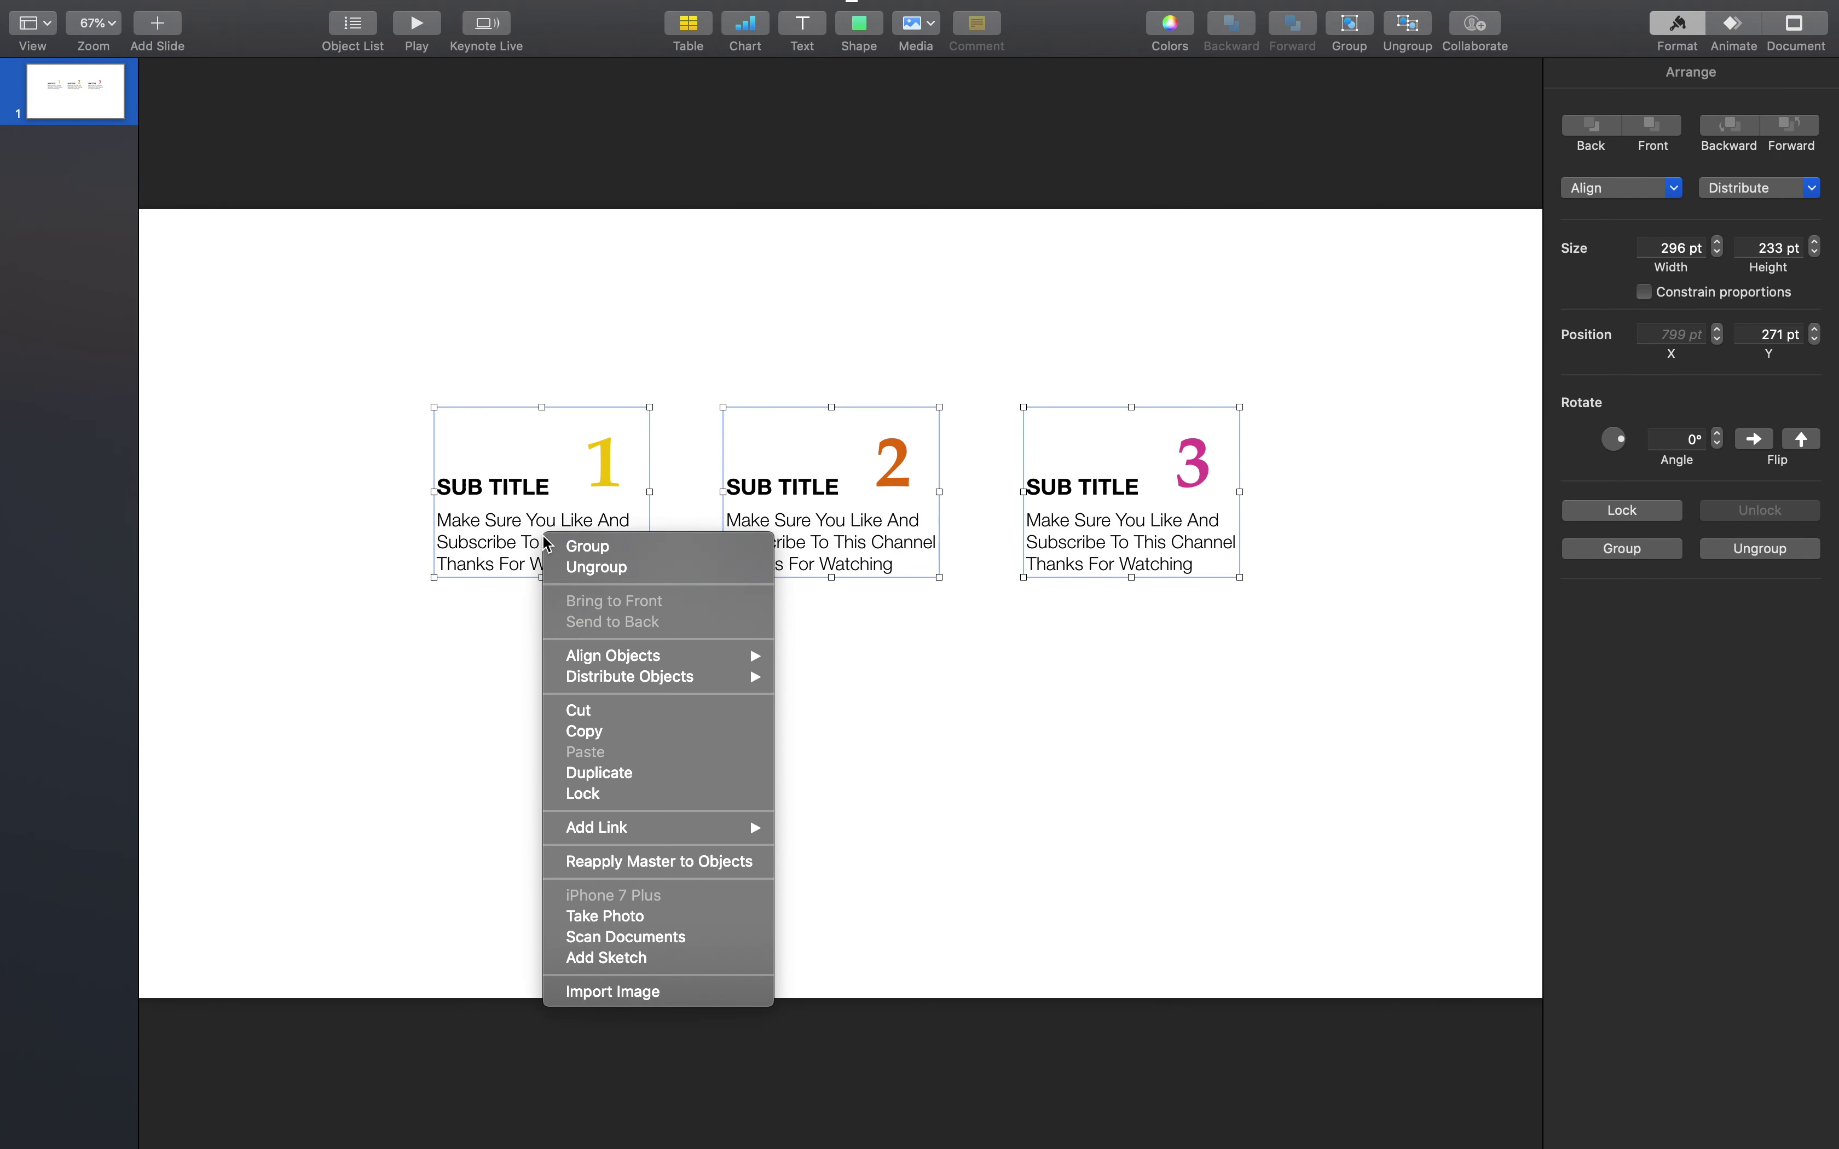
{"action": "left_click", "coordinate": [644, 732]}
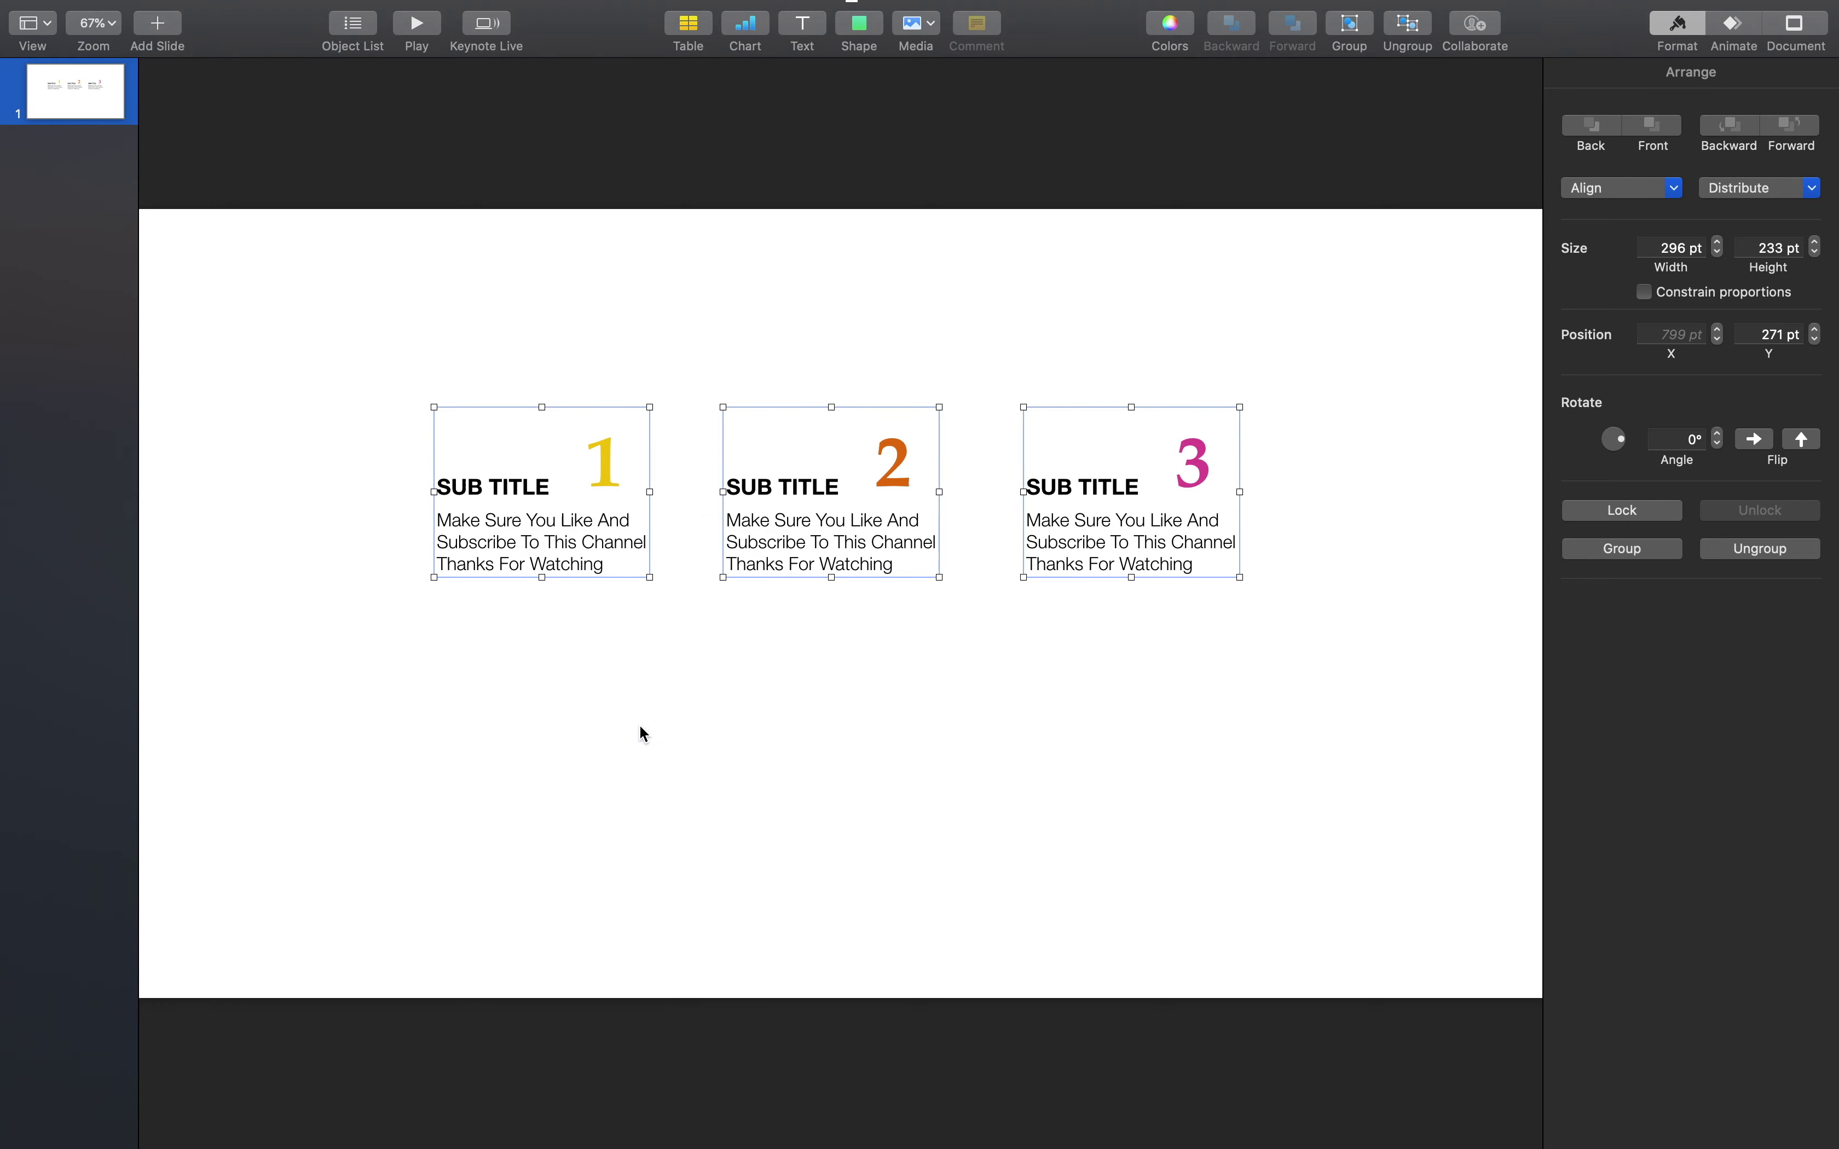
{"action": "key", "text": "ctrl+Right"}
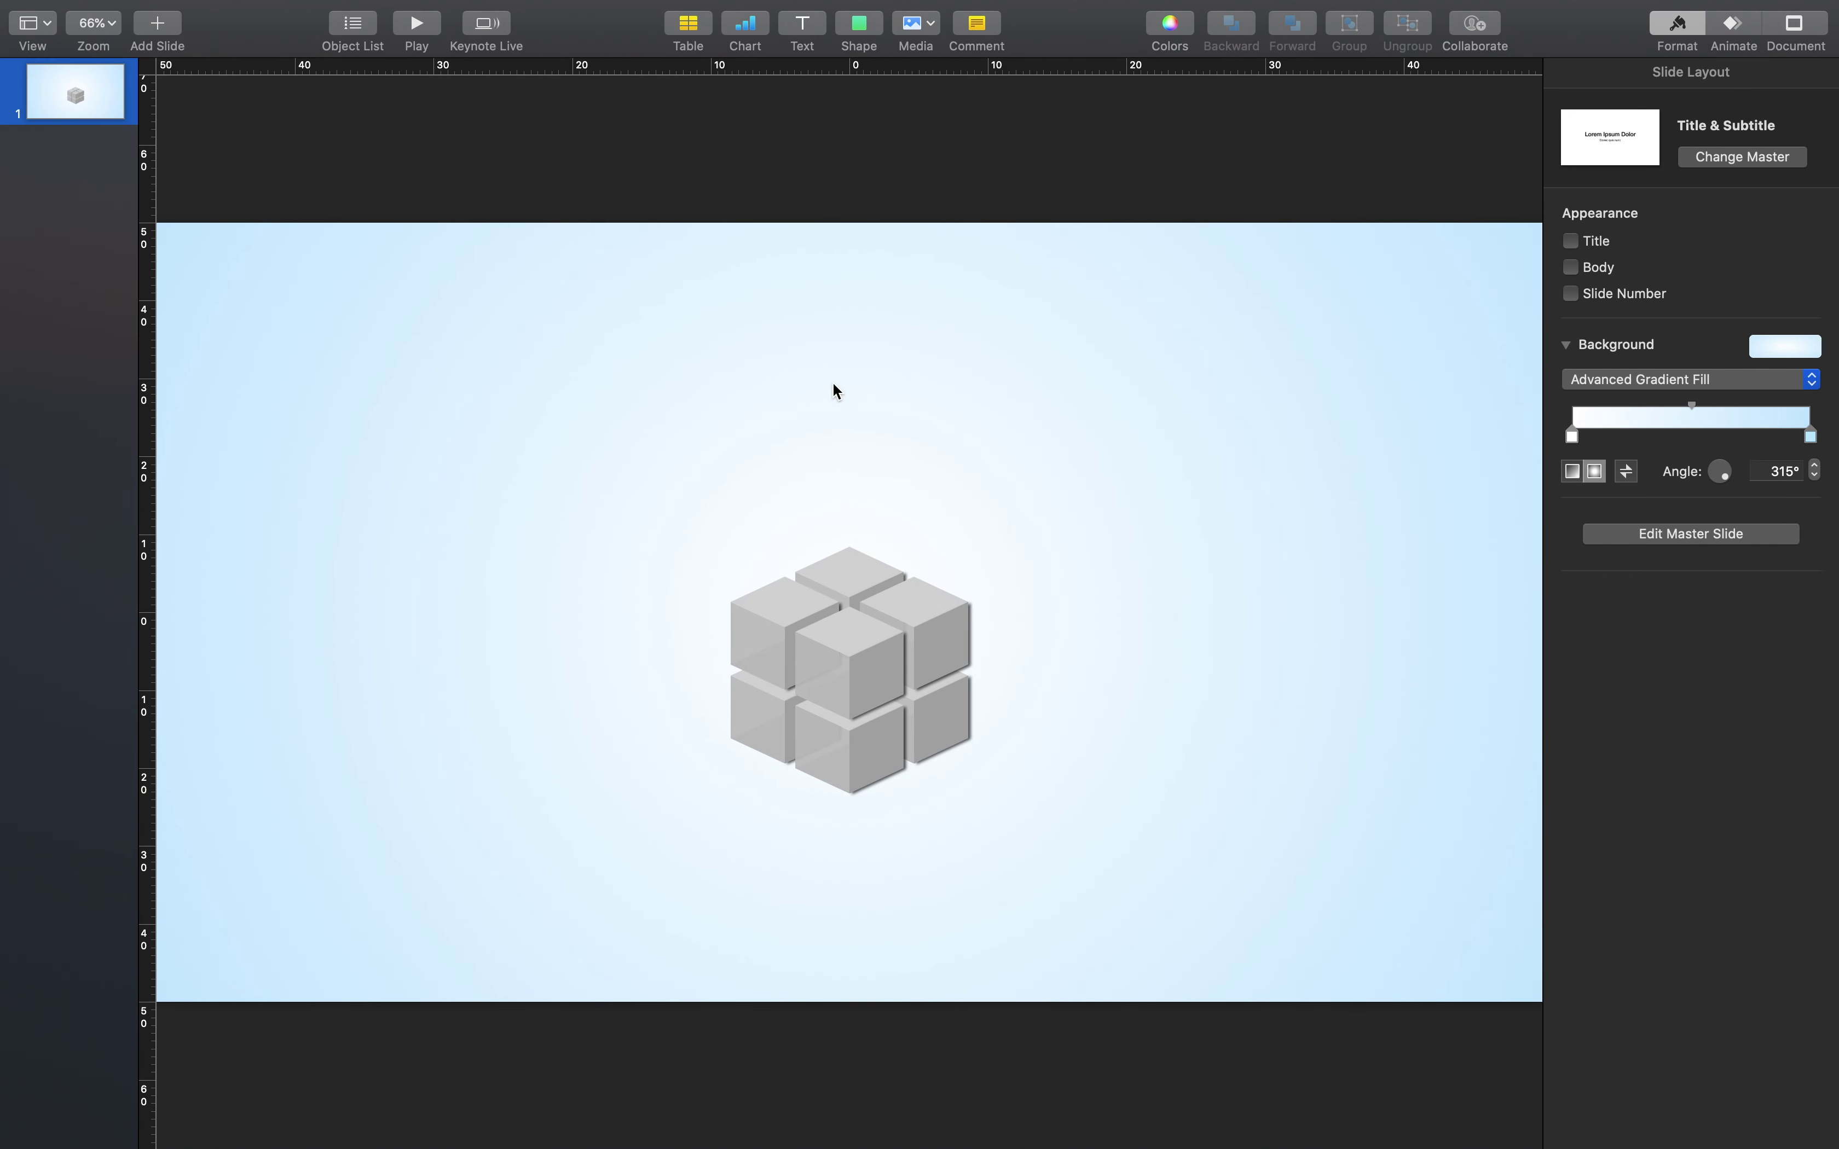
{"action": "right_click", "coordinate": [832, 383]}
{"action": "left_click", "coordinate": [1016, 438]}
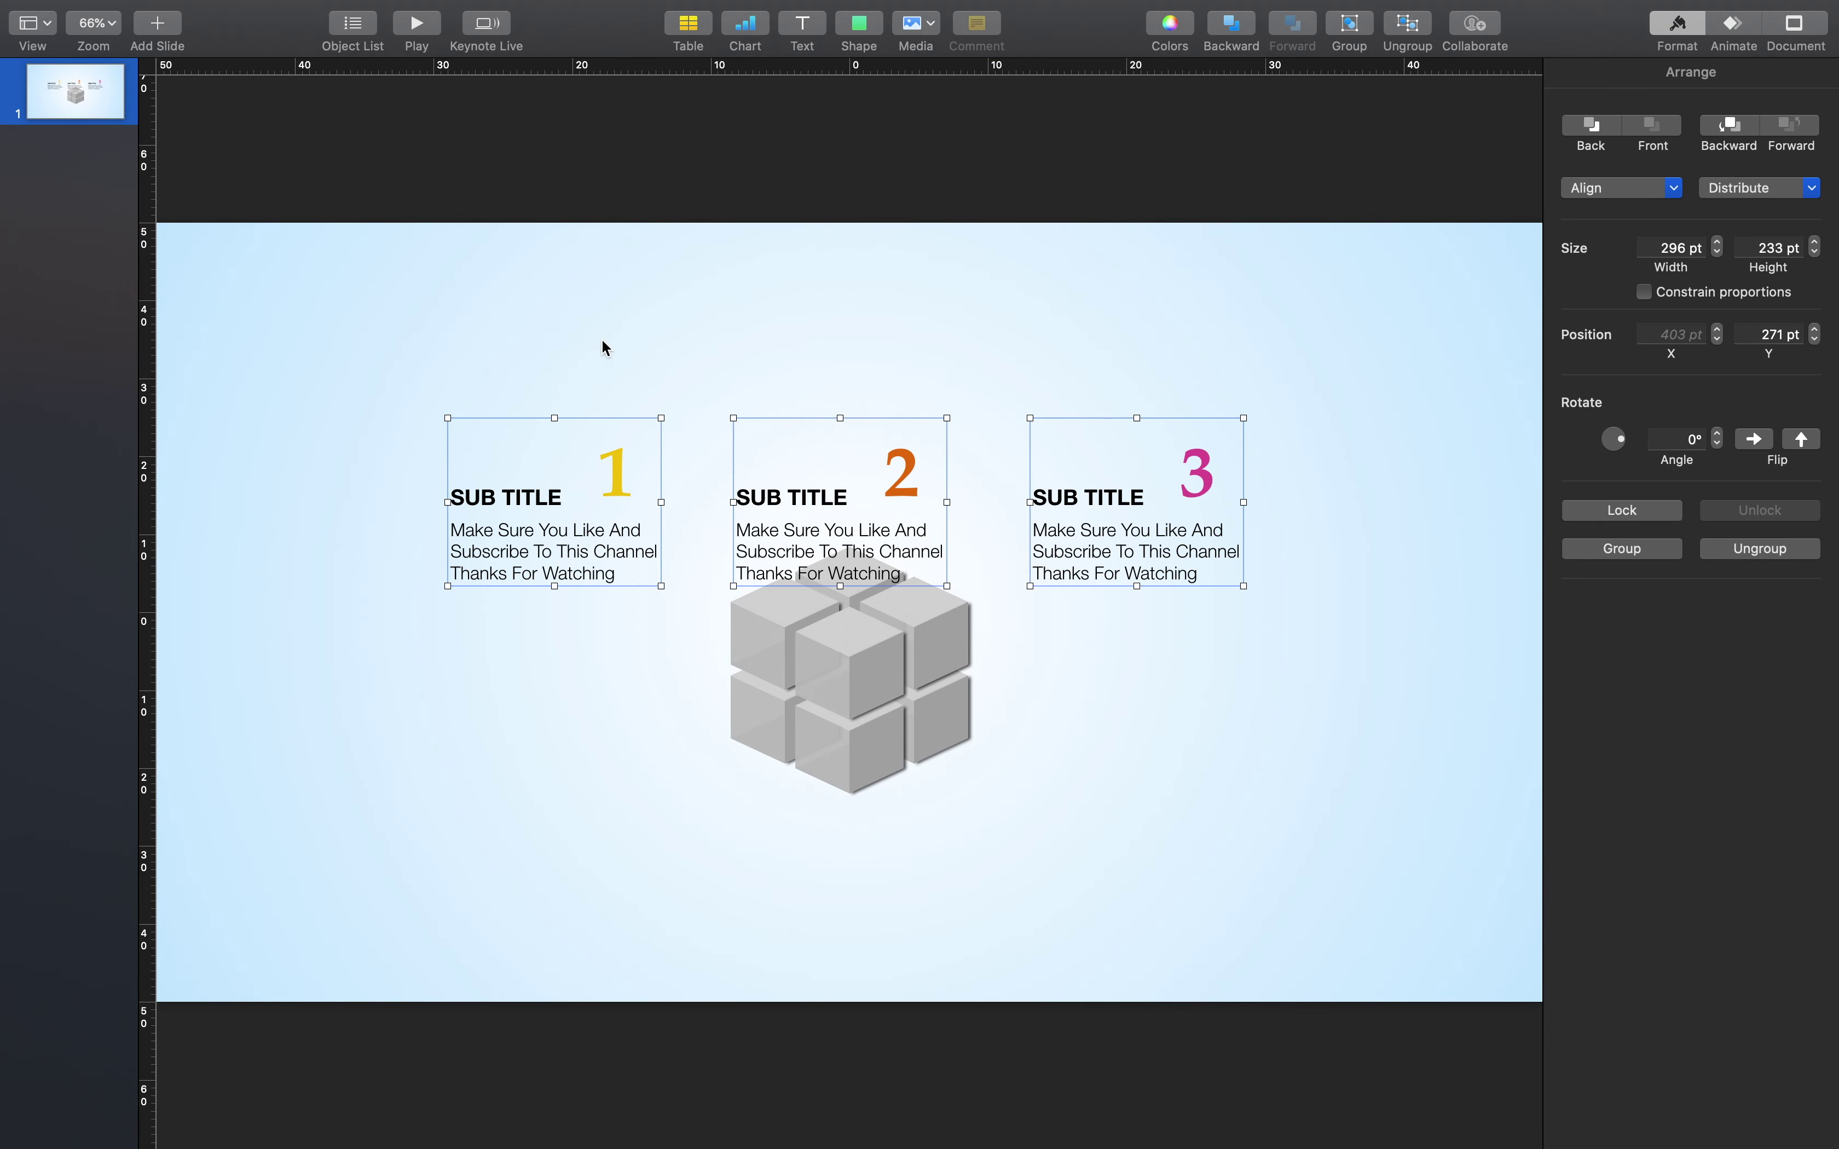
Duplicate the slide and move the three SUB TITLE groups above the cube stack on the copy
{"action": "left_click", "coordinate": [94, 99]}
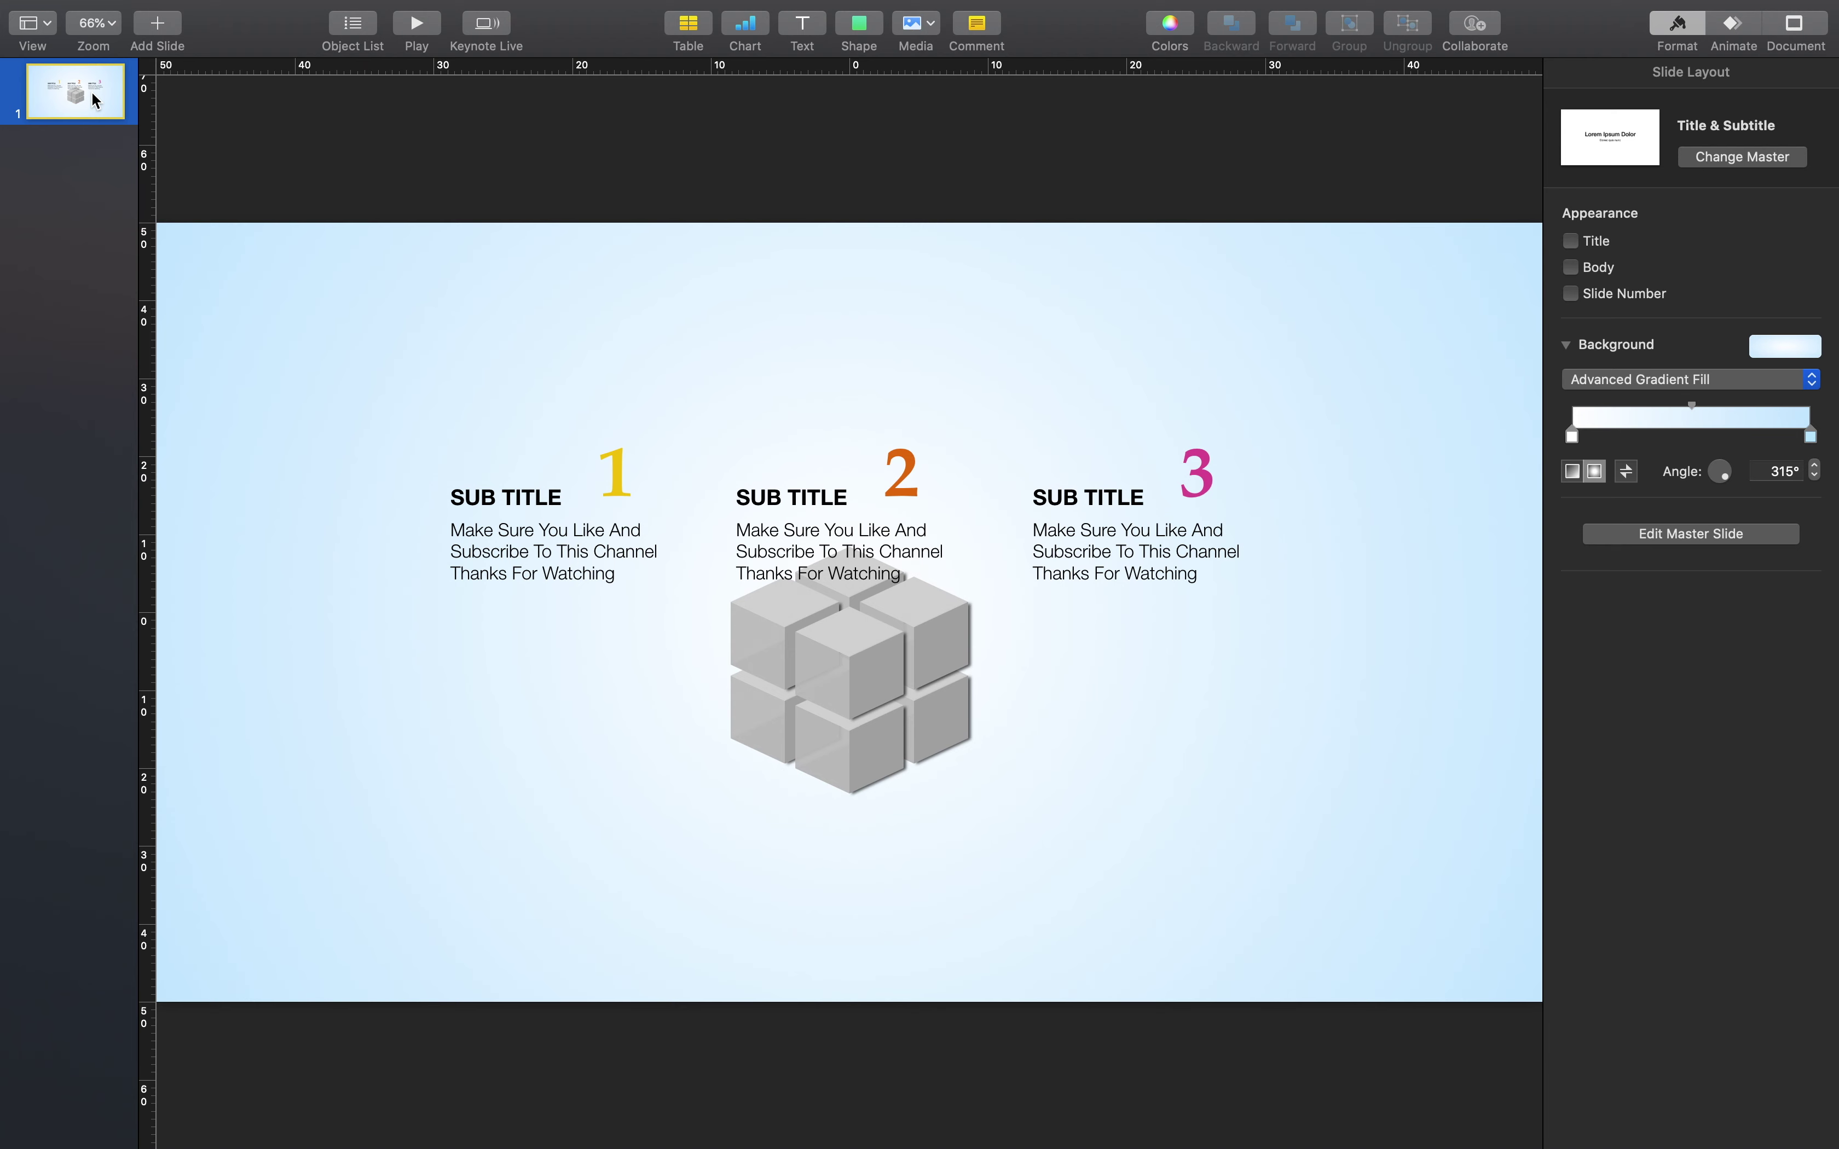
{"action": "key", "text": "super+d"}
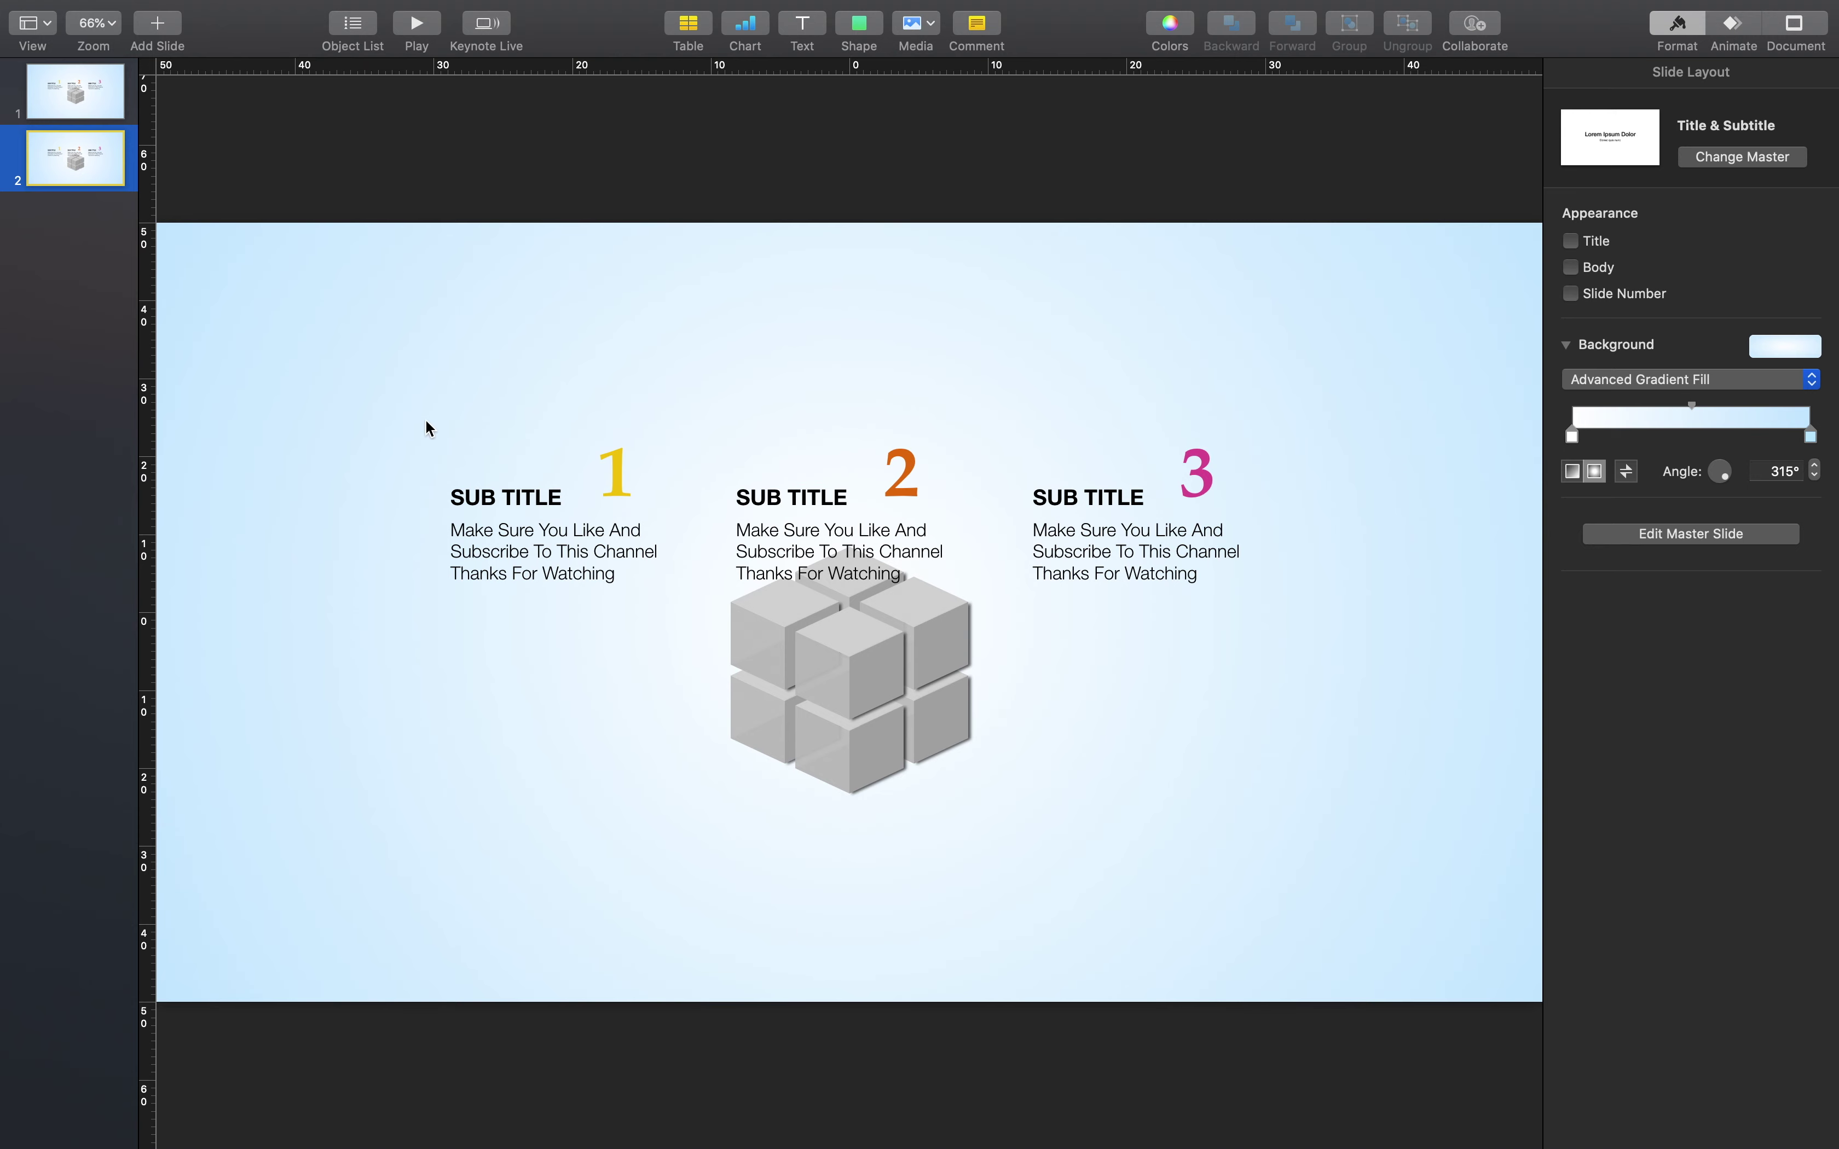
{"action": "left_click_drag", "start_coordinate": [423, 423], "coordinate": [1152, 393]}
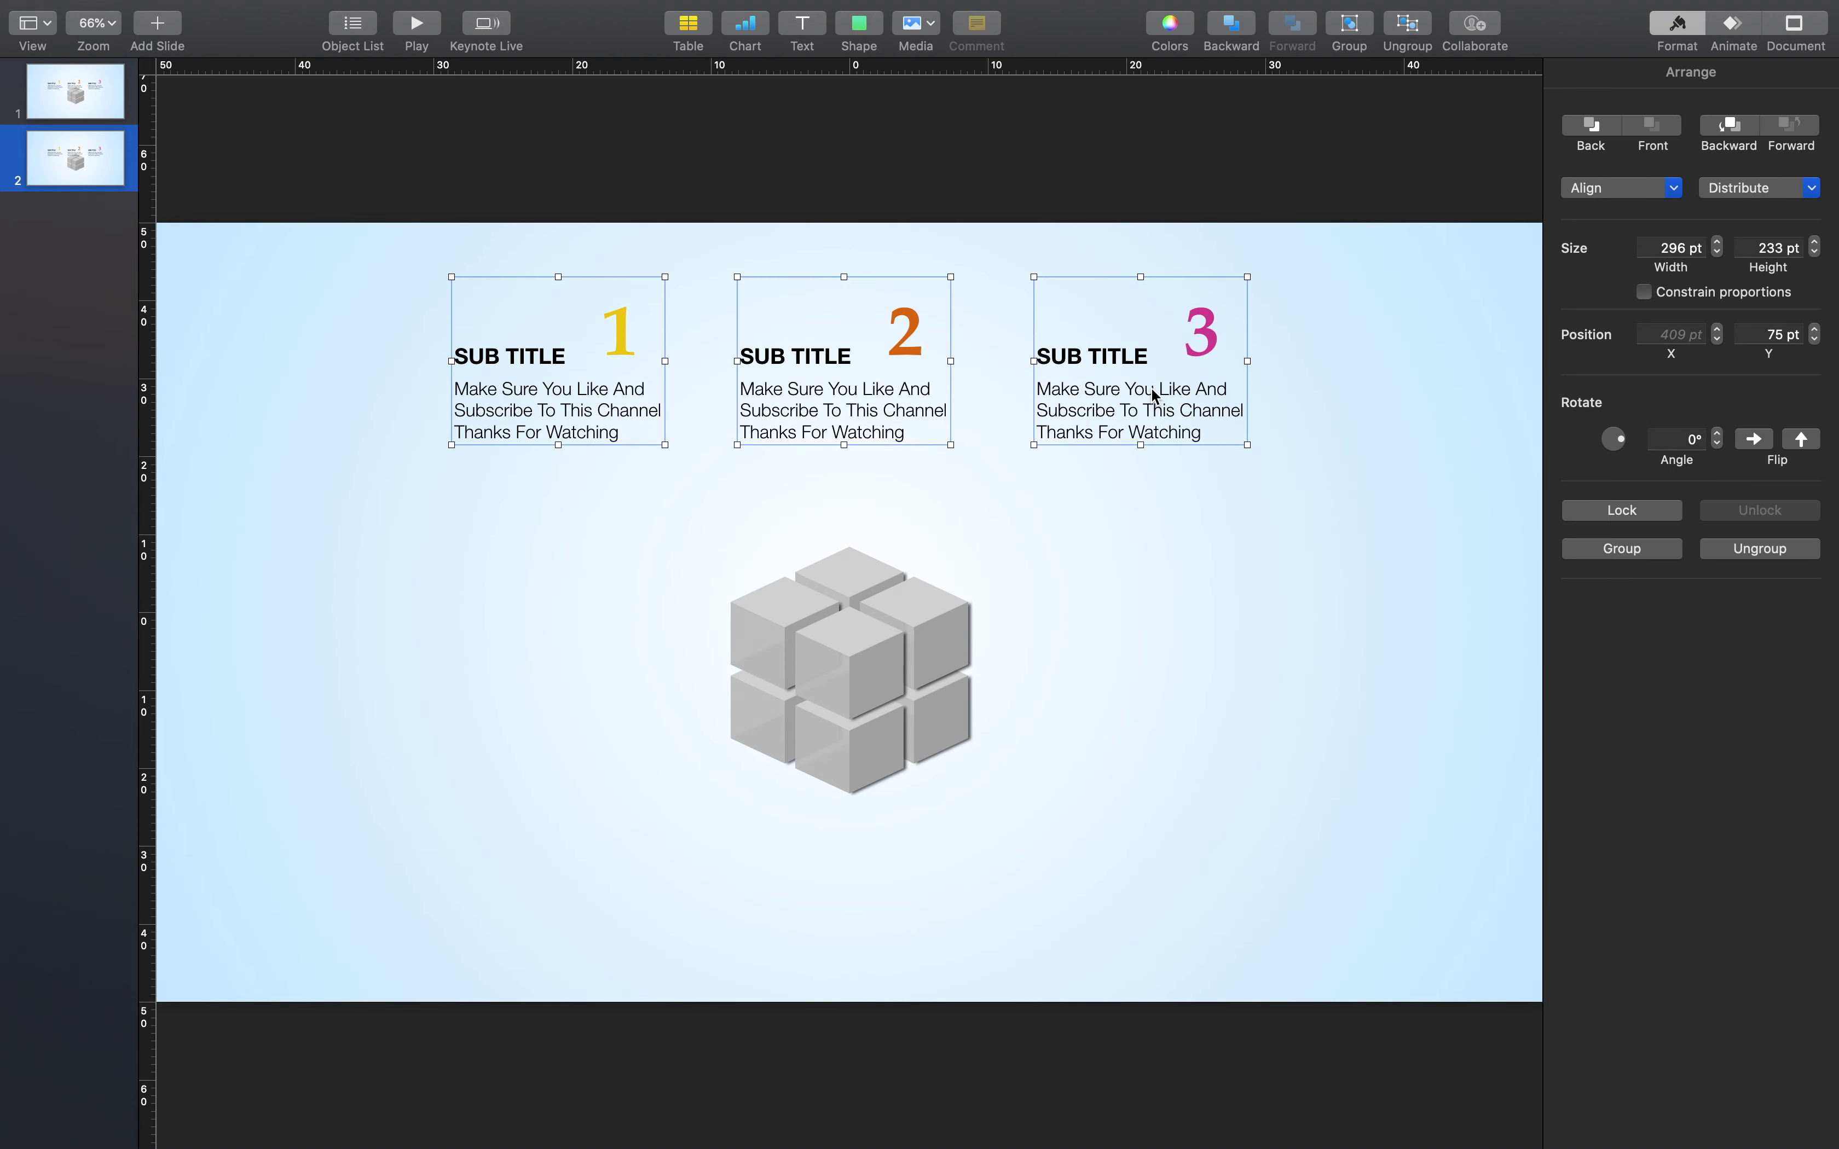
Fill all four shapes of the upper layer's rear cube with the yellow sampled from the number 1
{"action": "left_click", "coordinate": [871, 581]}
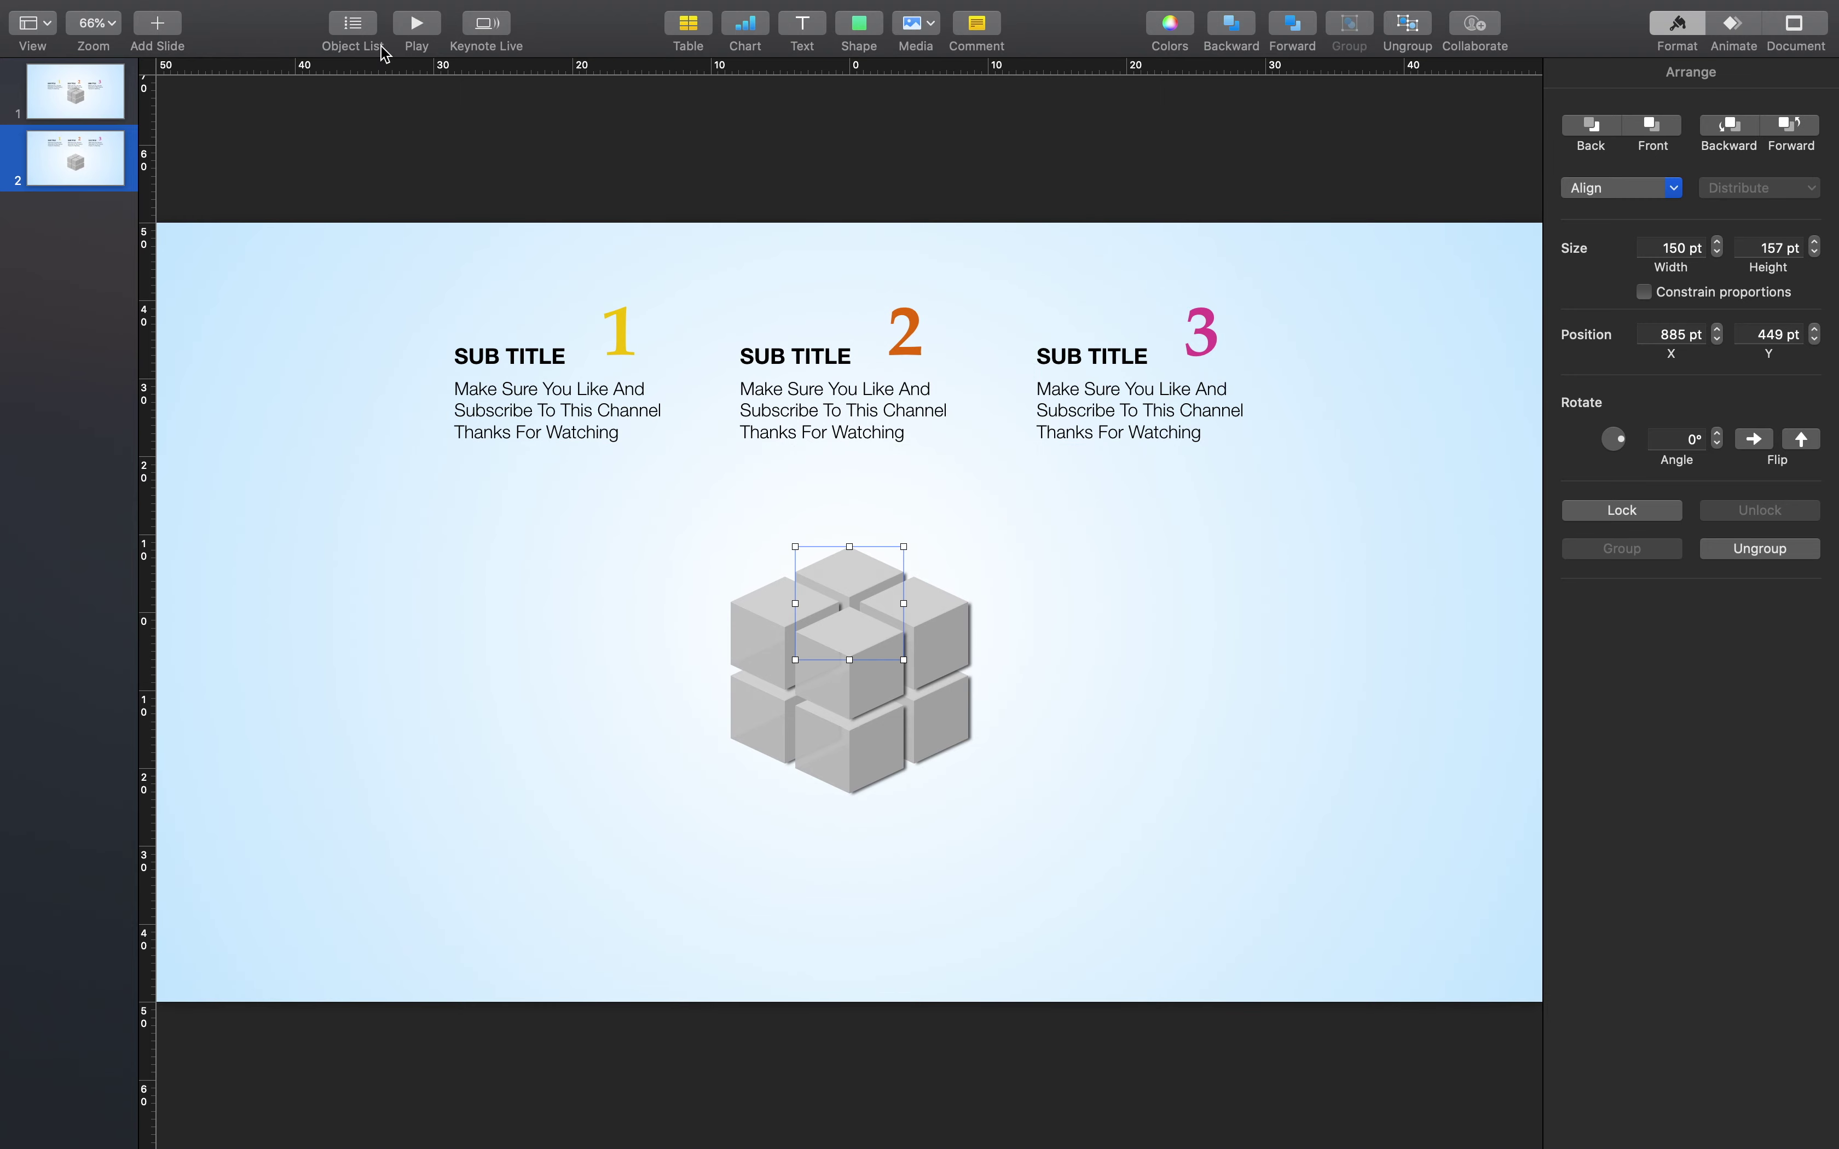
{"action": "left_click", "coordinate": [350, 24]}
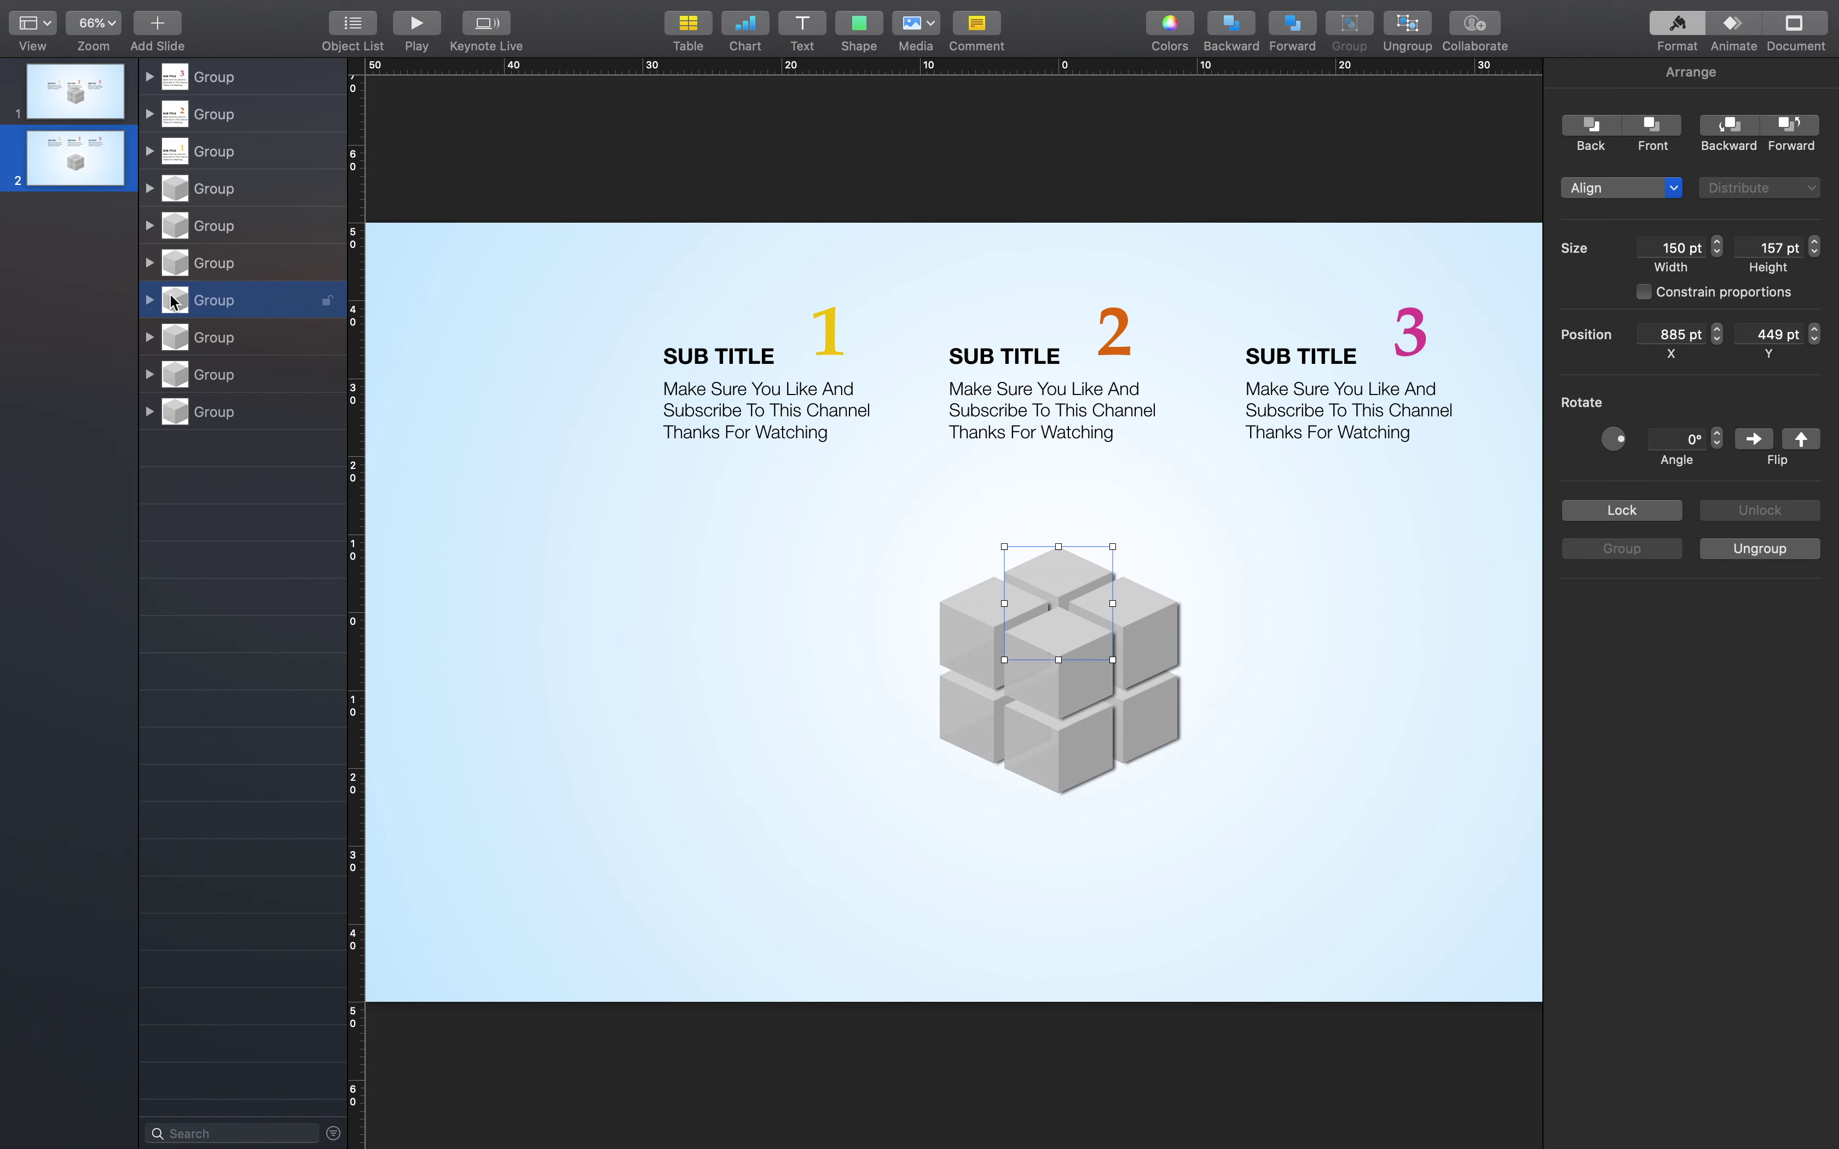
{"action": "left_click", "coordinate": [150, 301]}
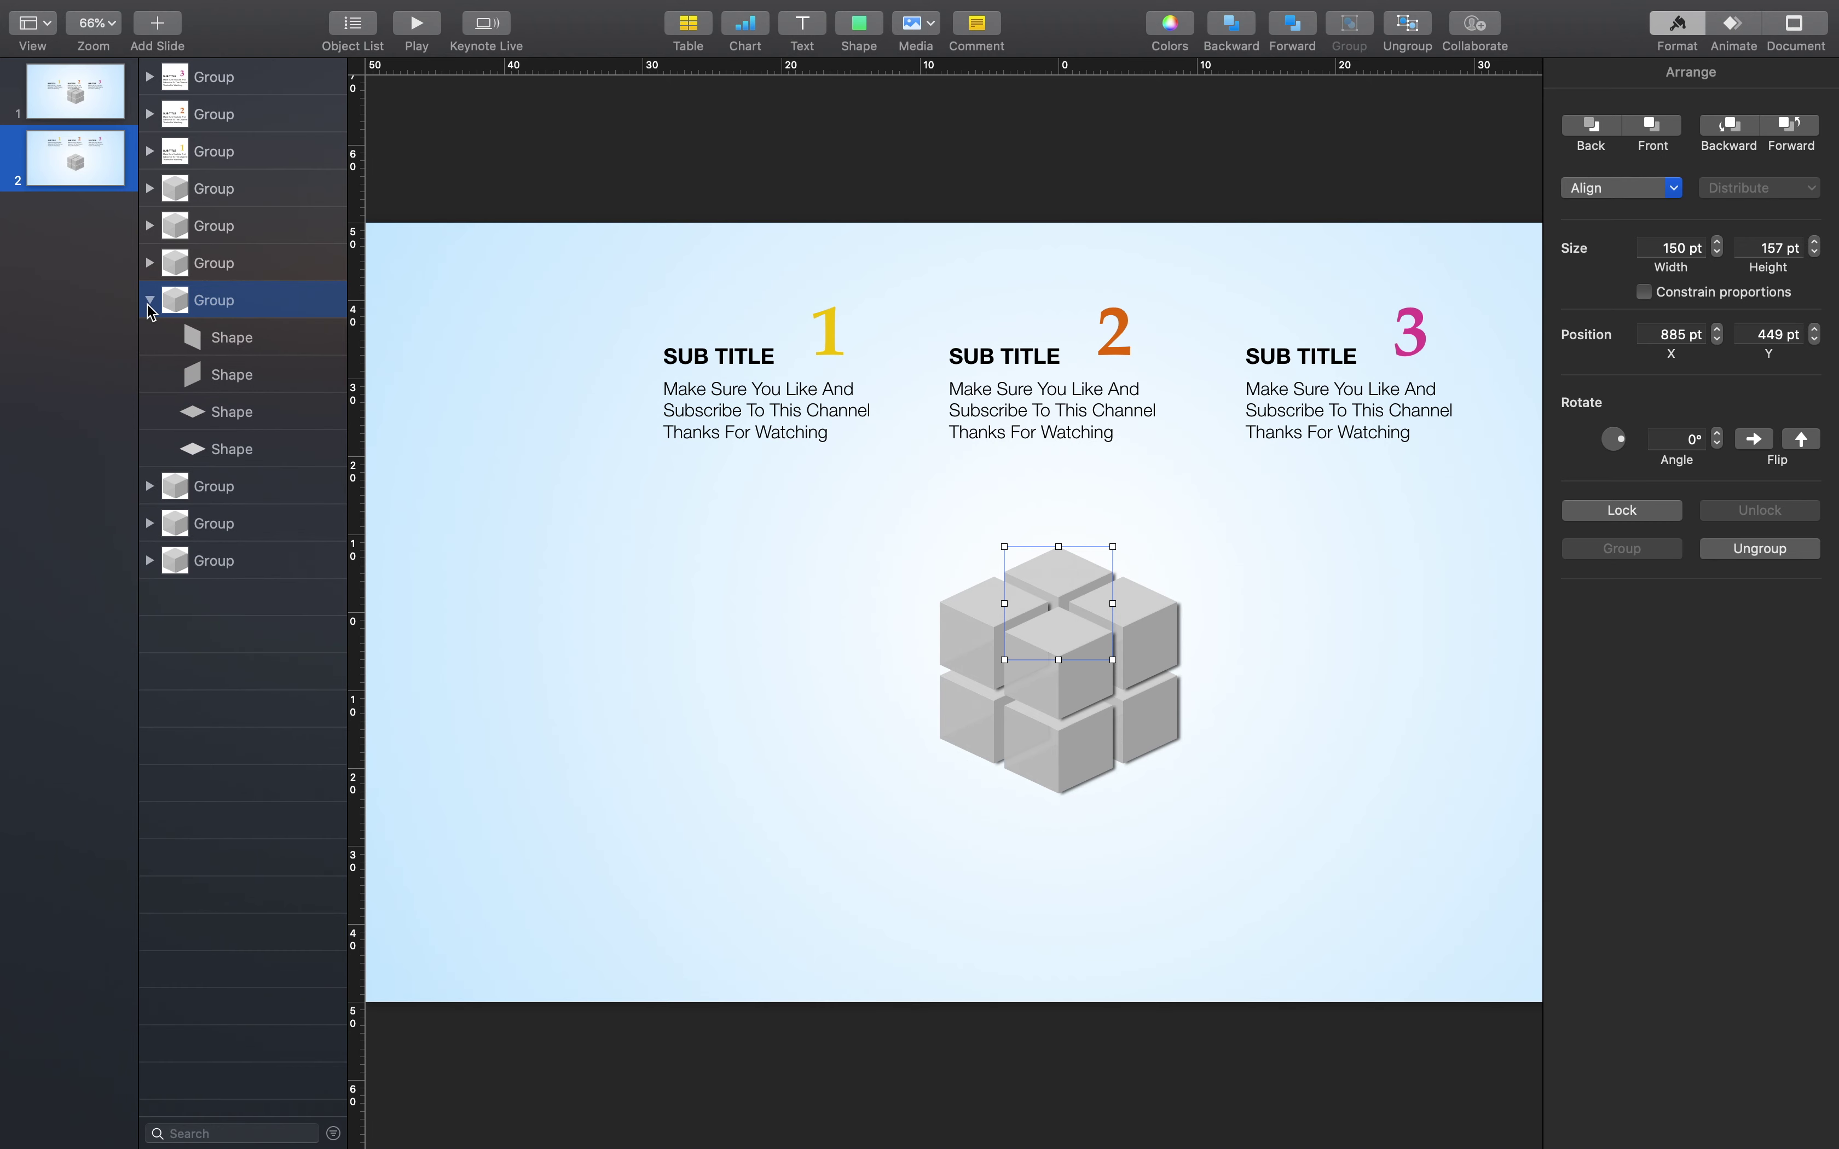
{"action": "left_click", "coordinate": [231, 338]}
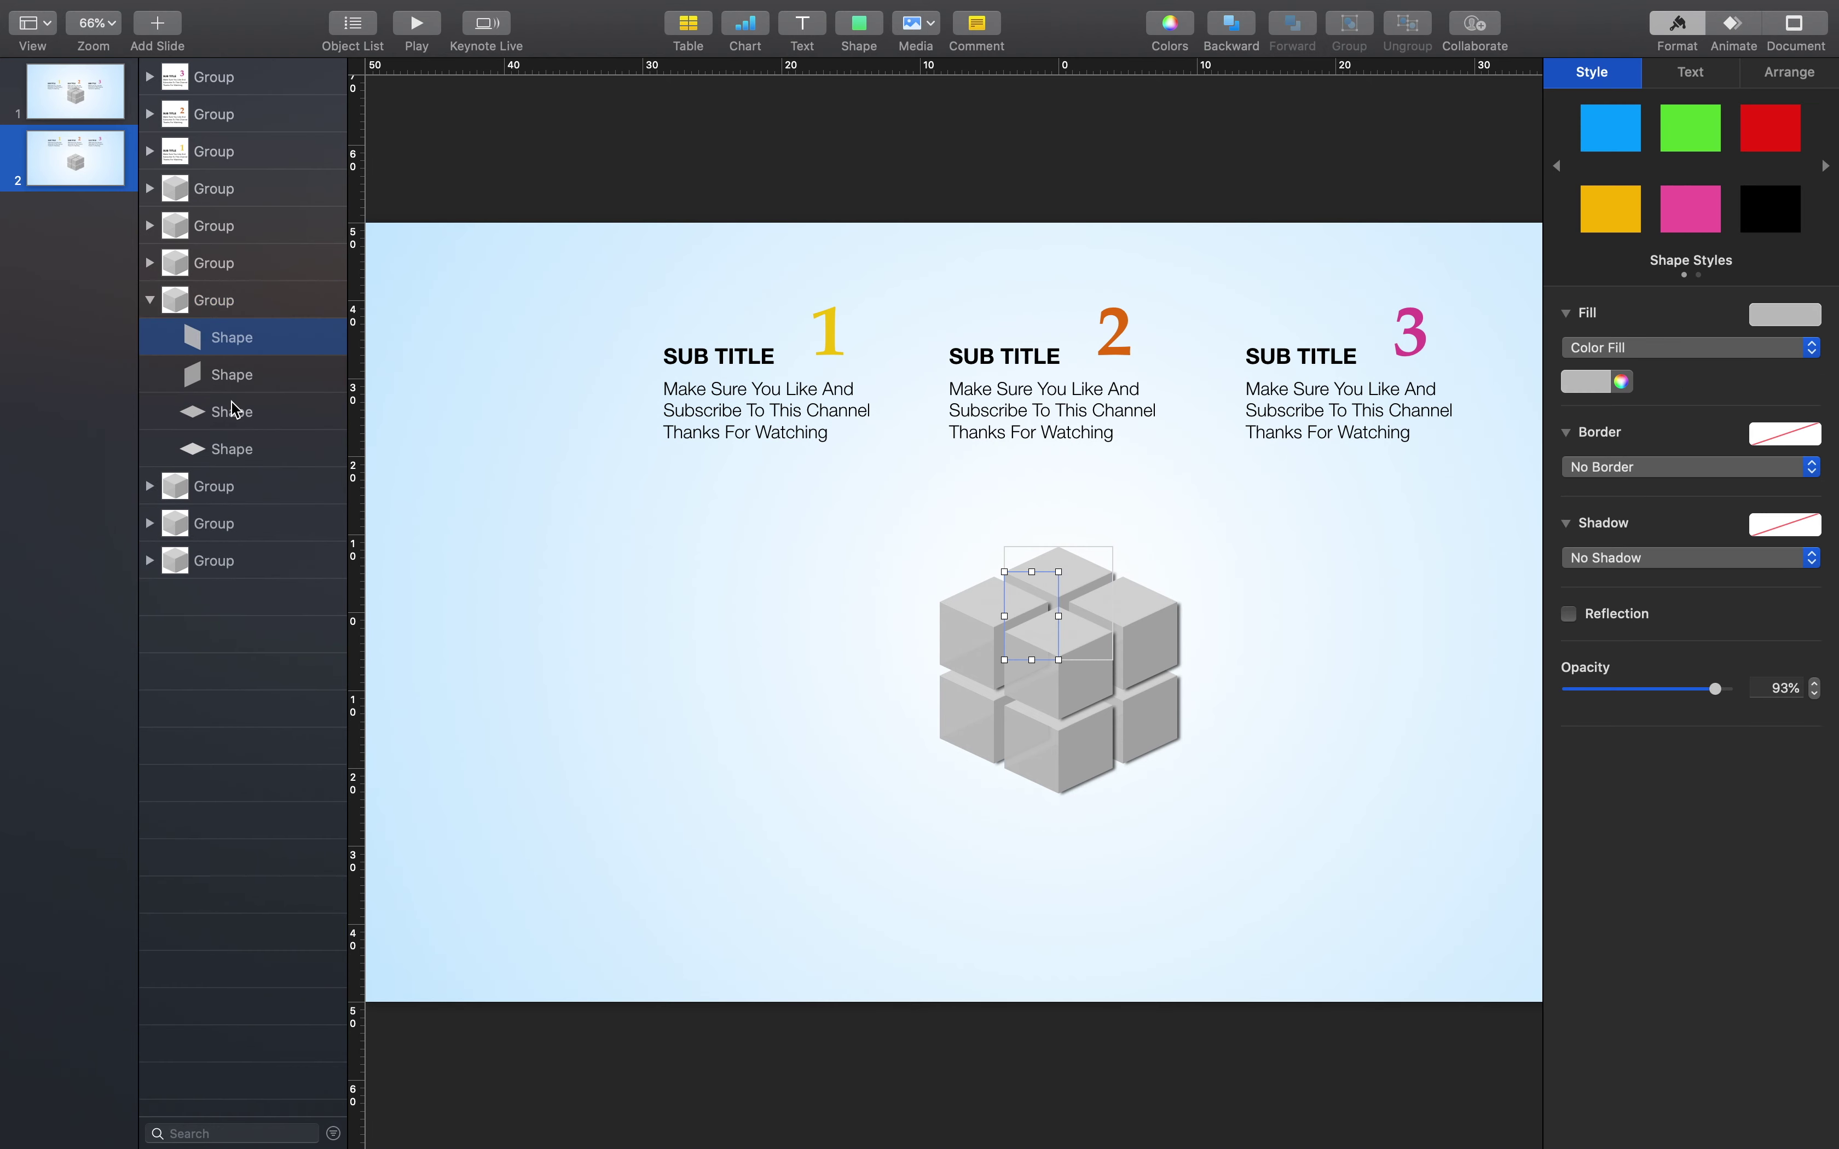
{"action": "left_click", "coordinate": [237, 449], "text": "shift"}
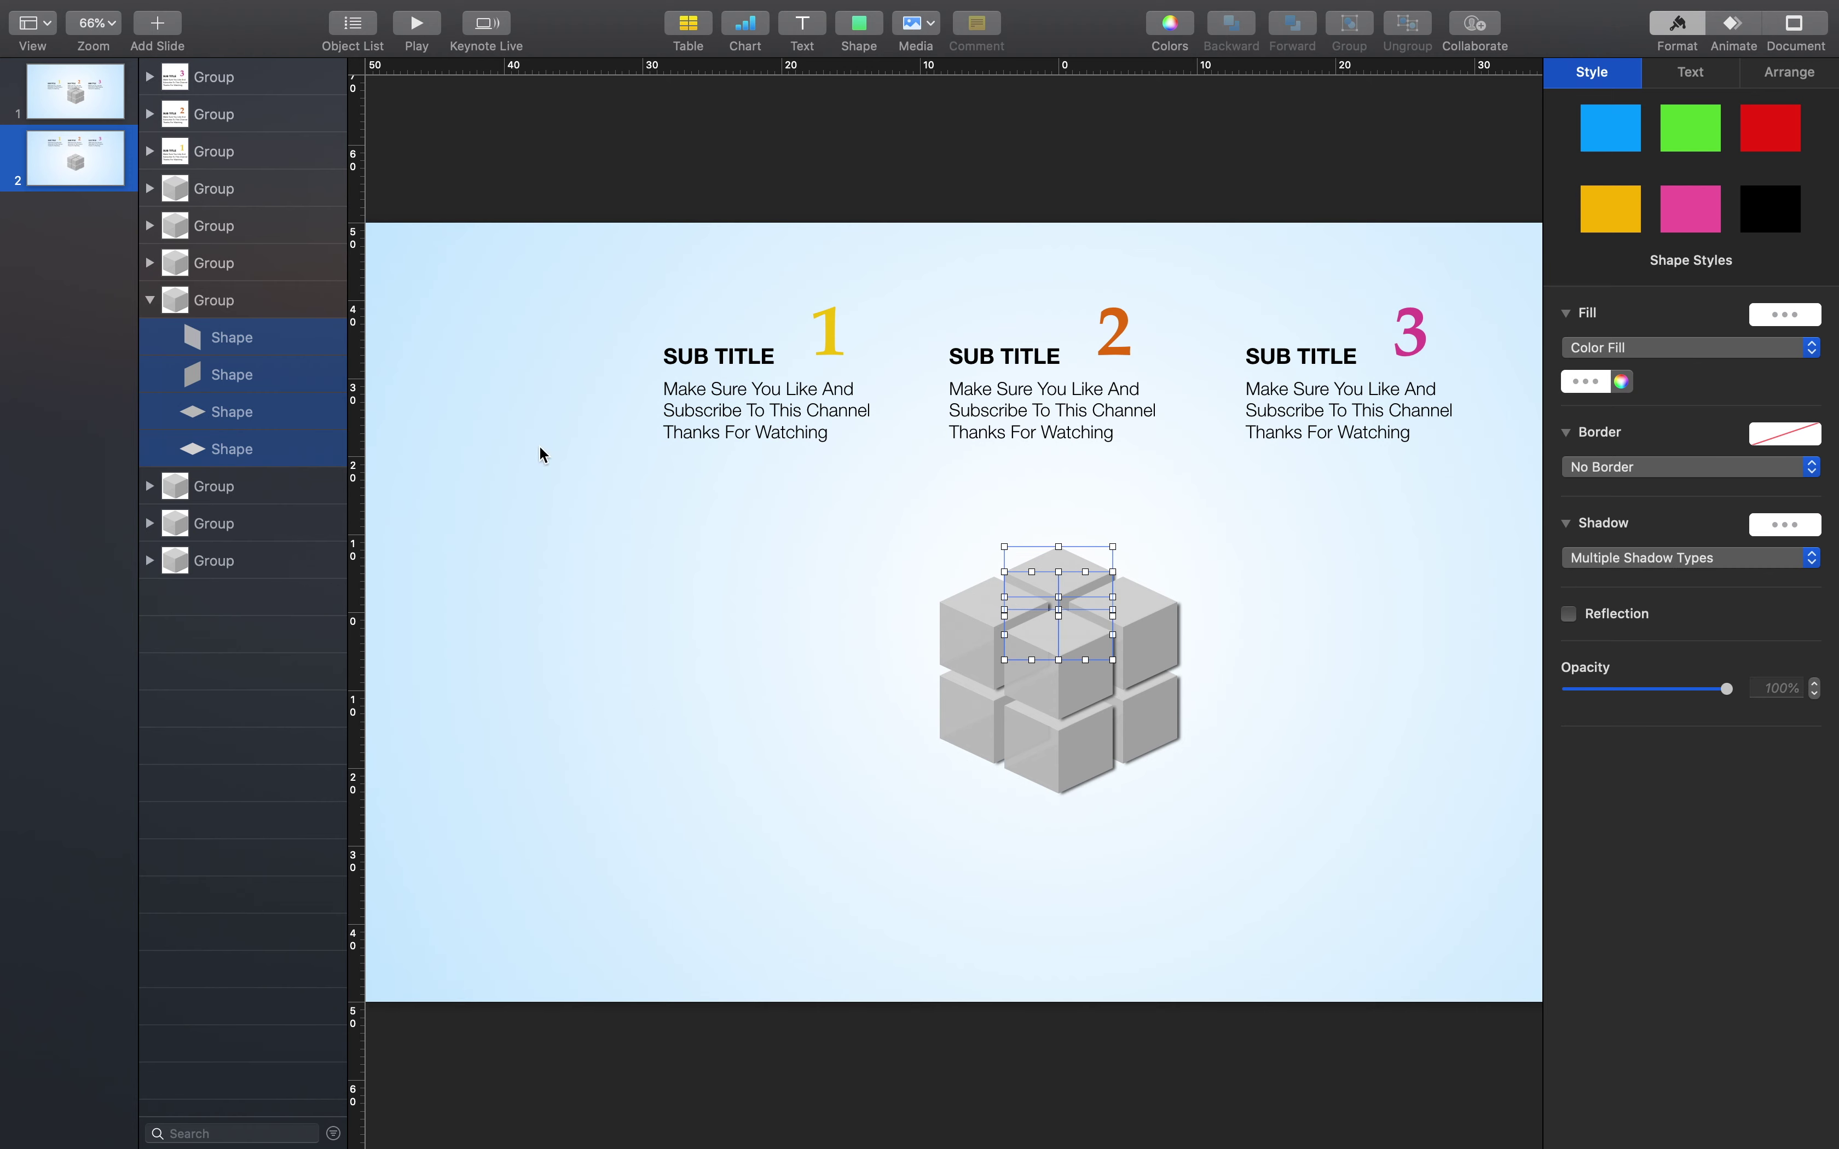
{"action": "left_click", "coordinate": [1624, 383]}
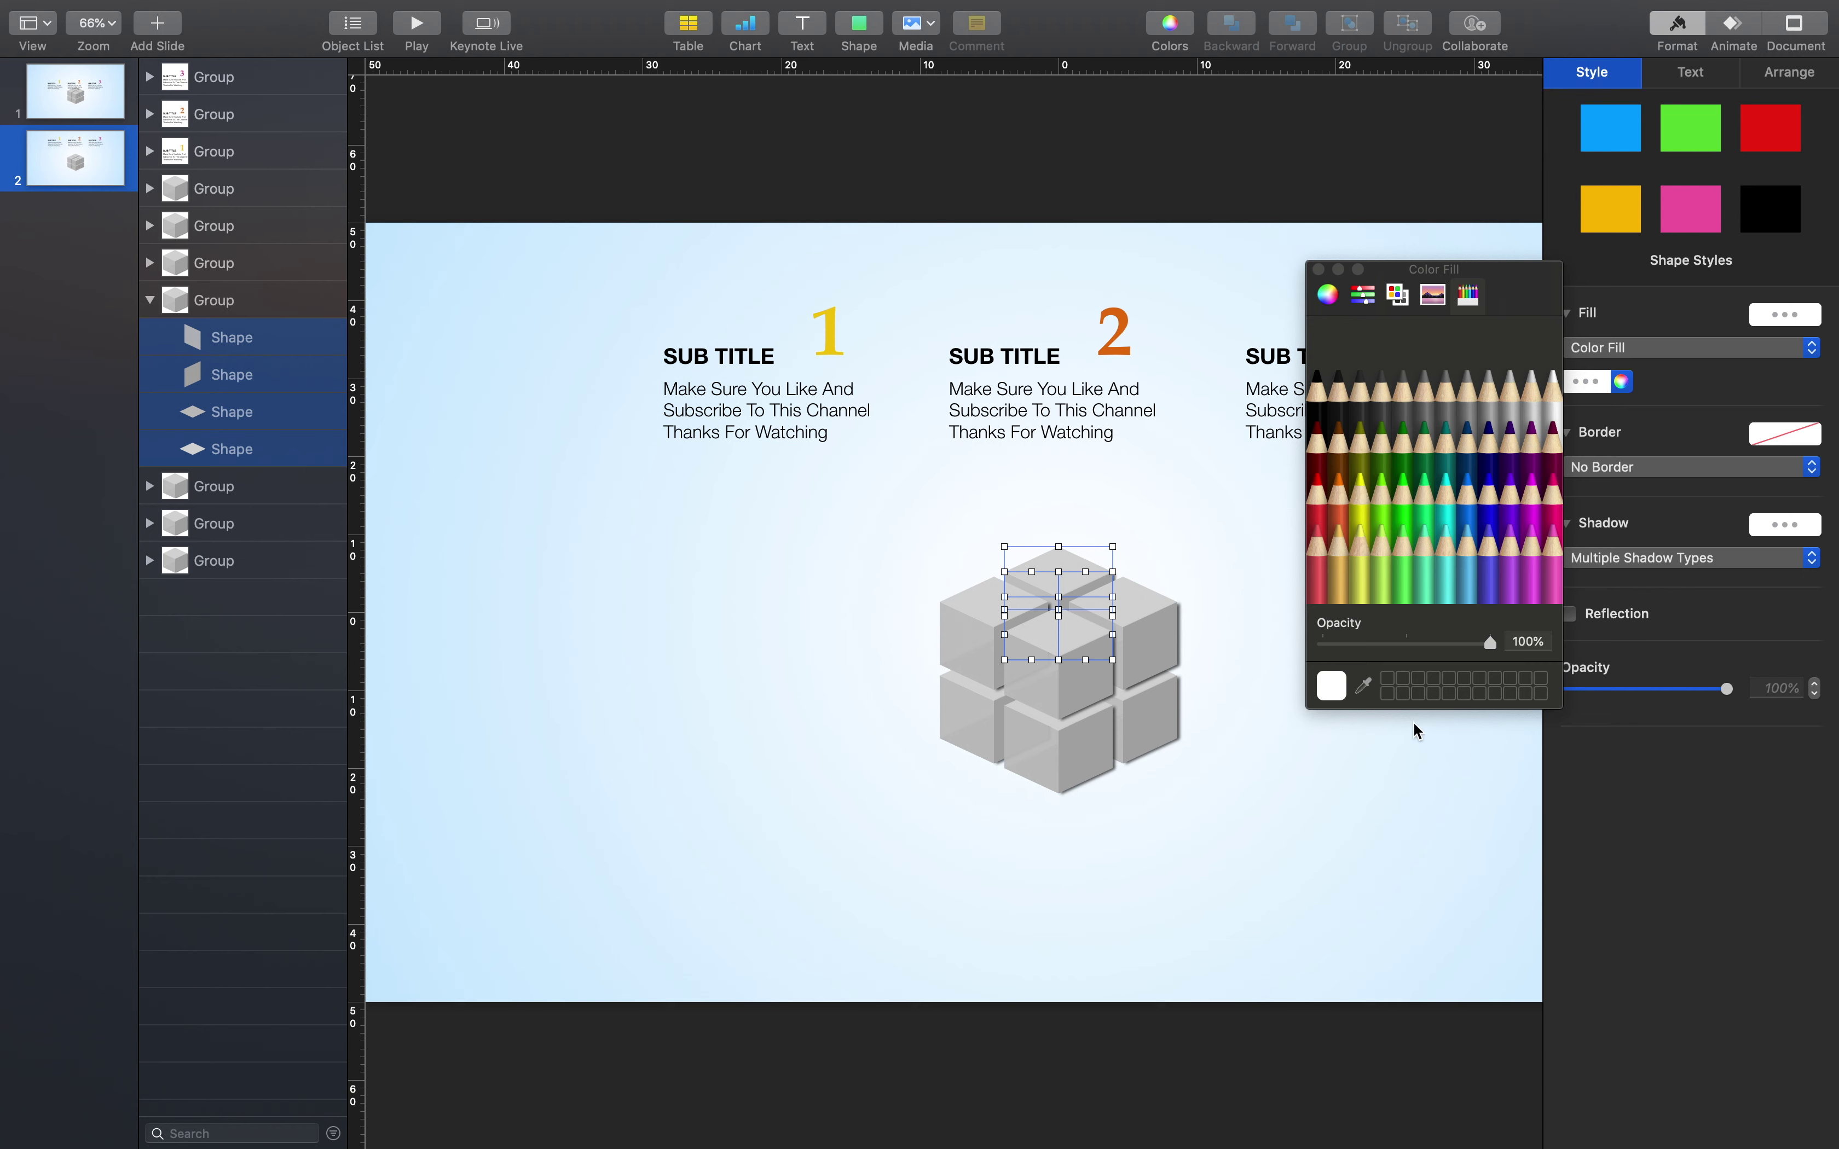
{"action": "left_click", "coordinate": [1365, 686]}
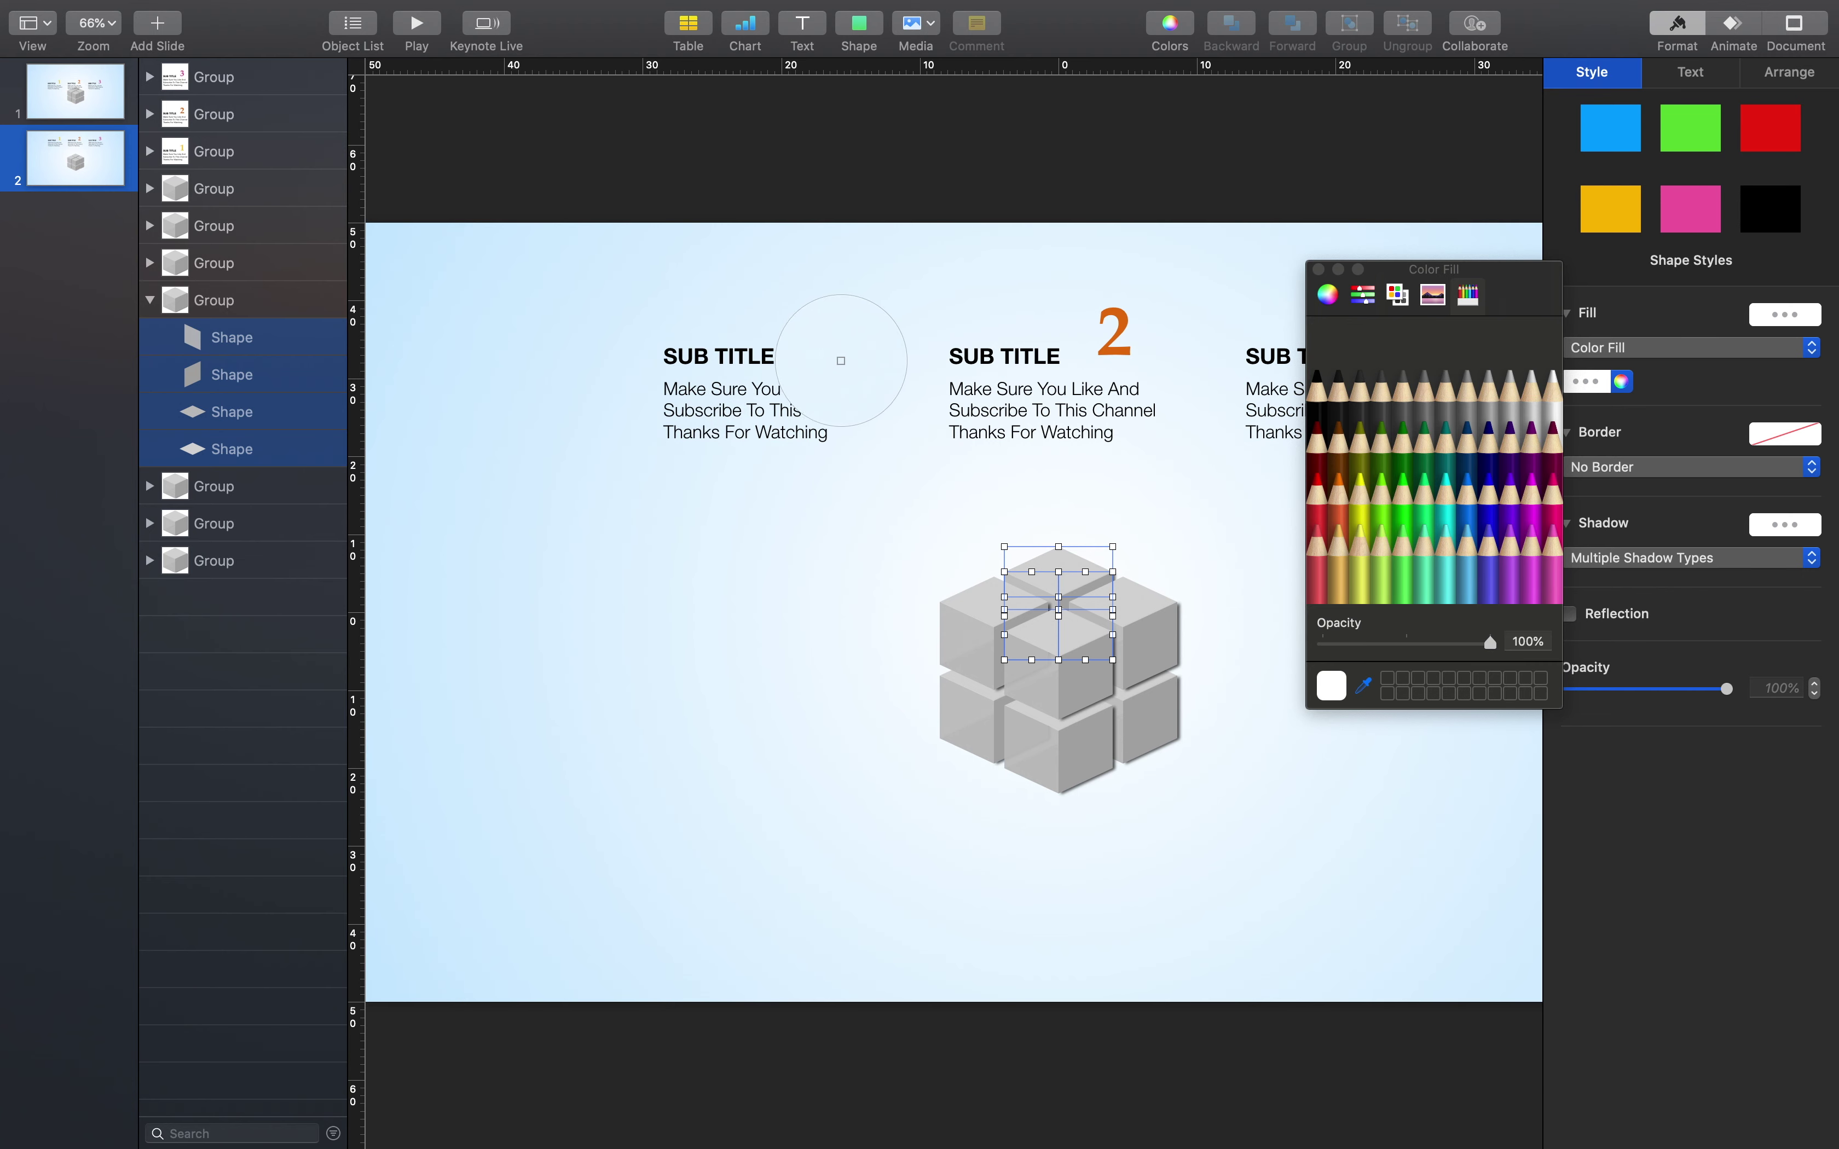
{"action": "left_click", "coordinate": [832, 343]}
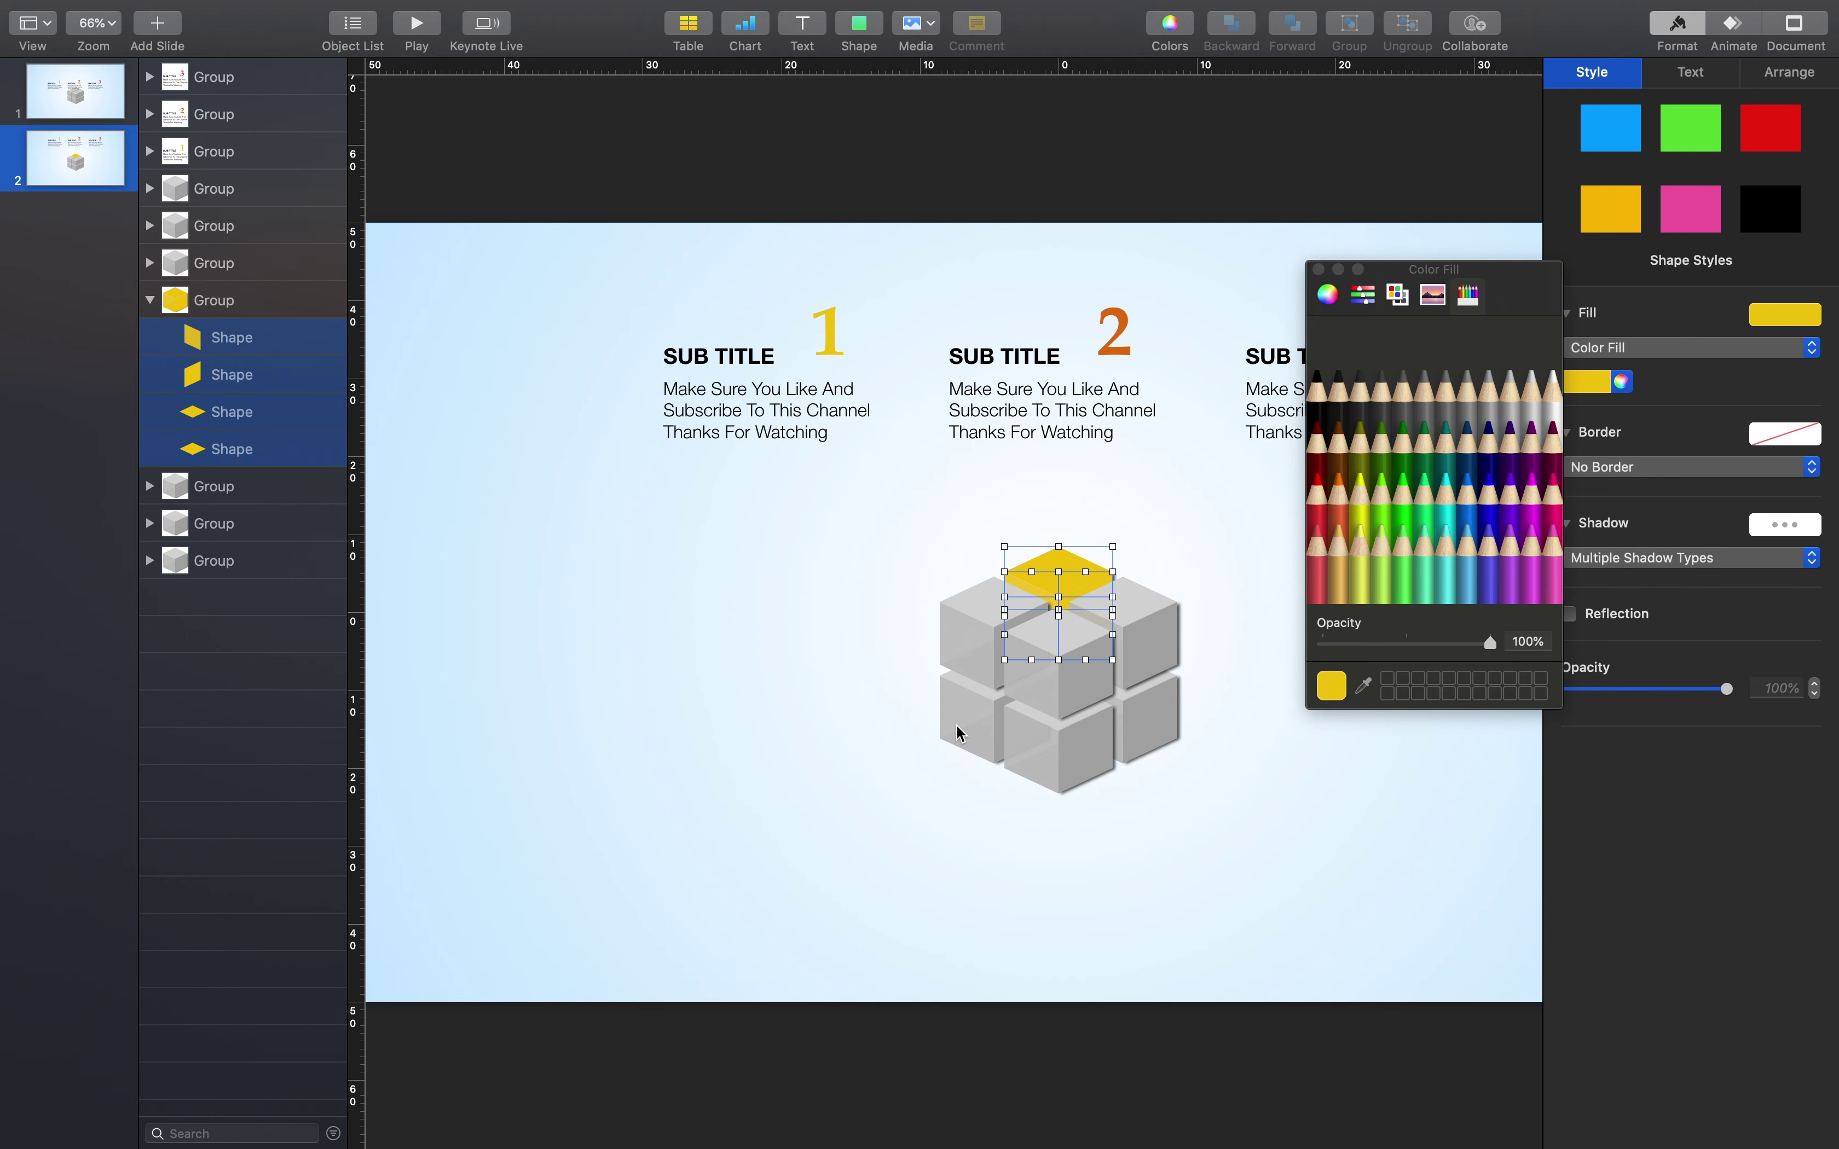
{"action": "key", "text": "Escape"}
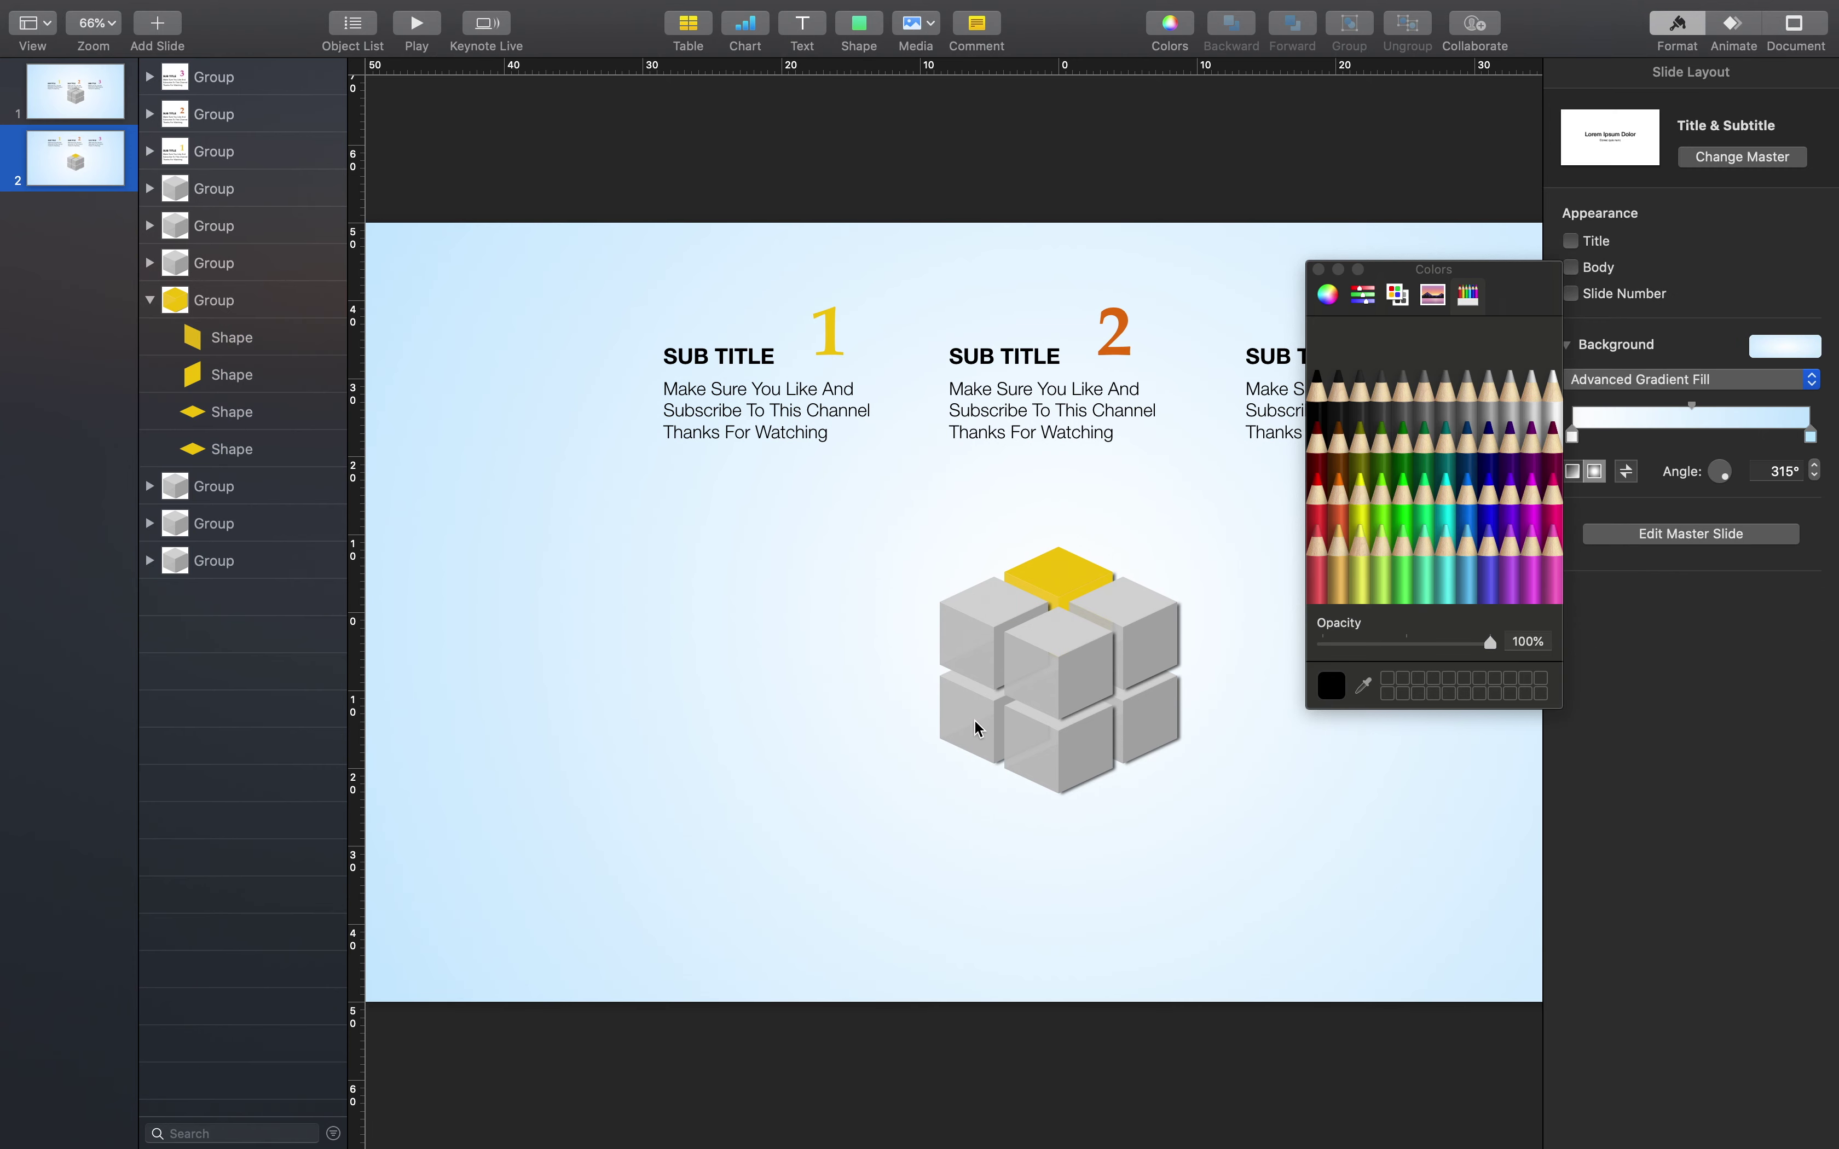
Fill all shapes of the lower-left cube with the orange sampled from the number 2 and move the colour picker clear of the text
{"action": "left_click", "coordinate": [978, 728]}
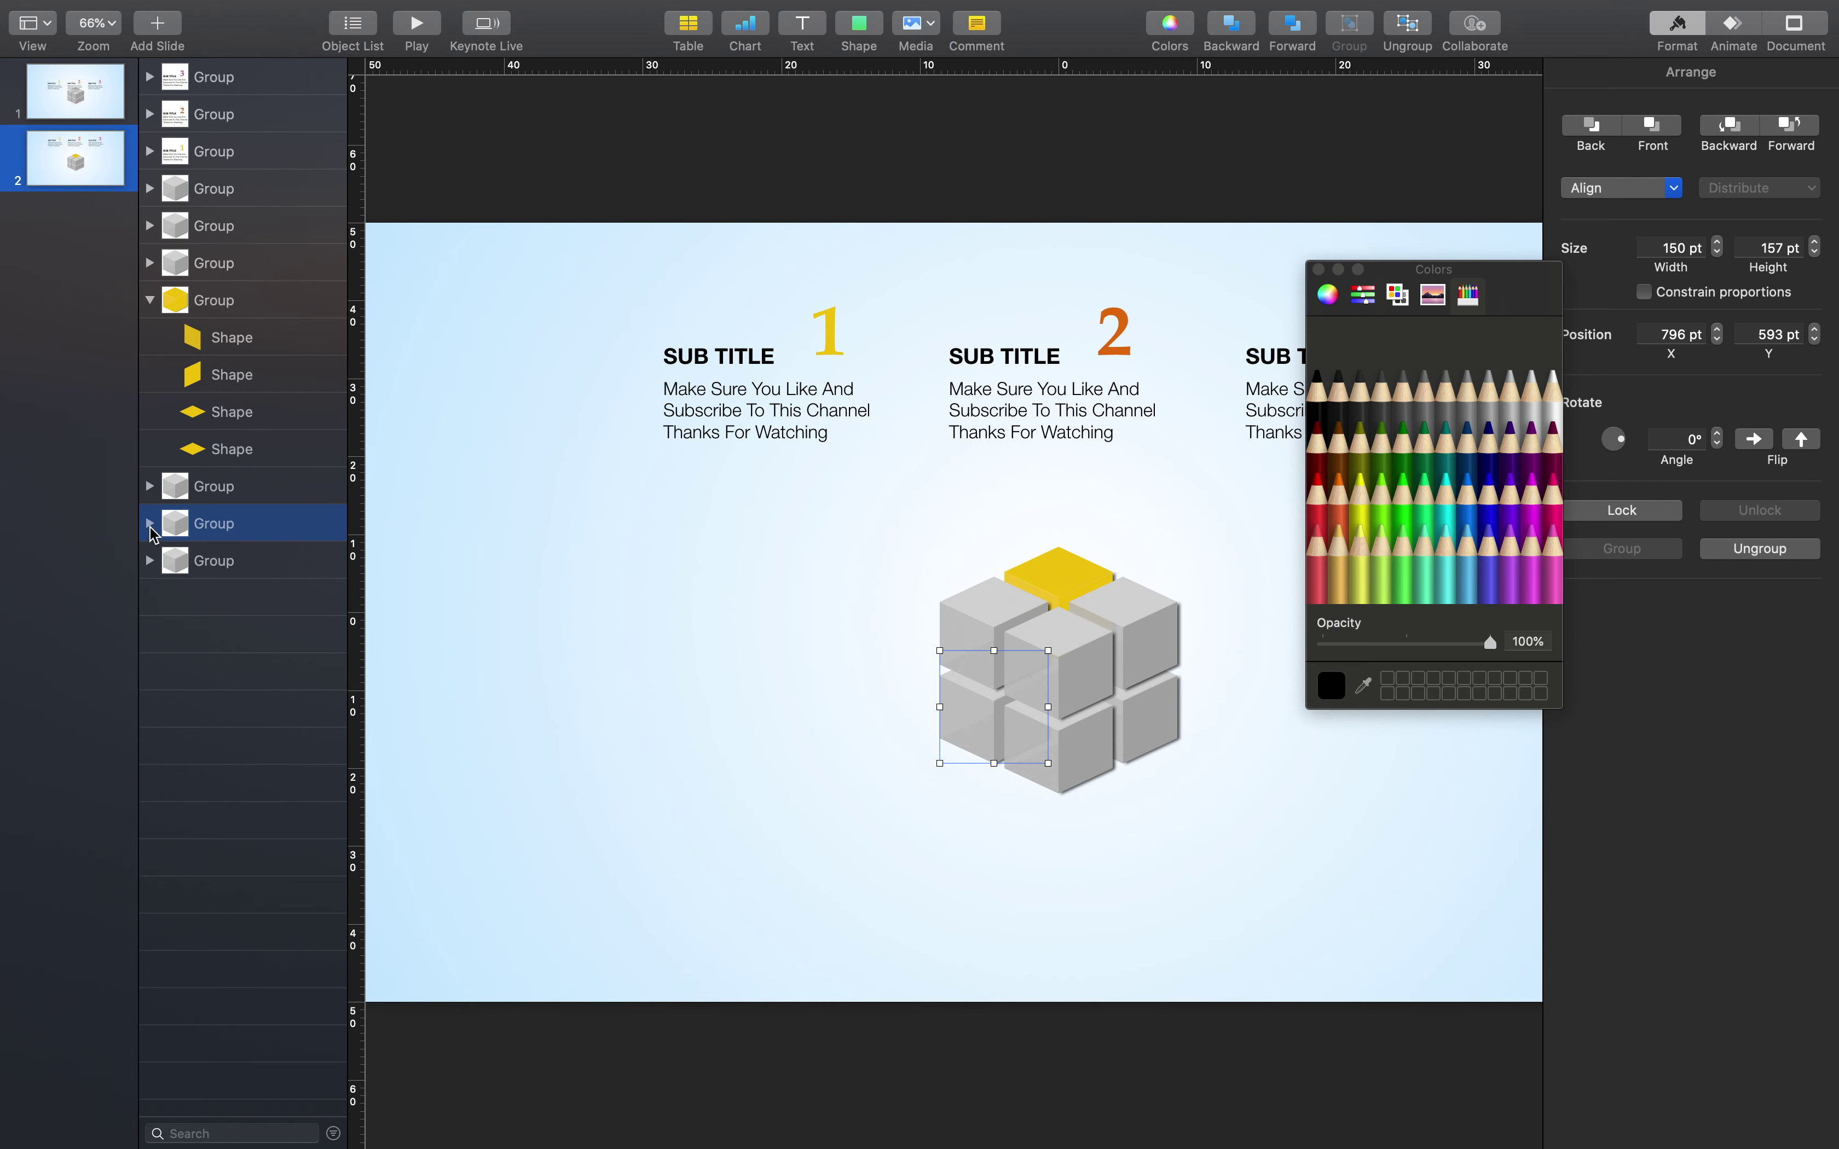
{"action": "left_click", "coordinate": [150, 524]}
{"action": "left_click", "coordinate": [241, 562]}
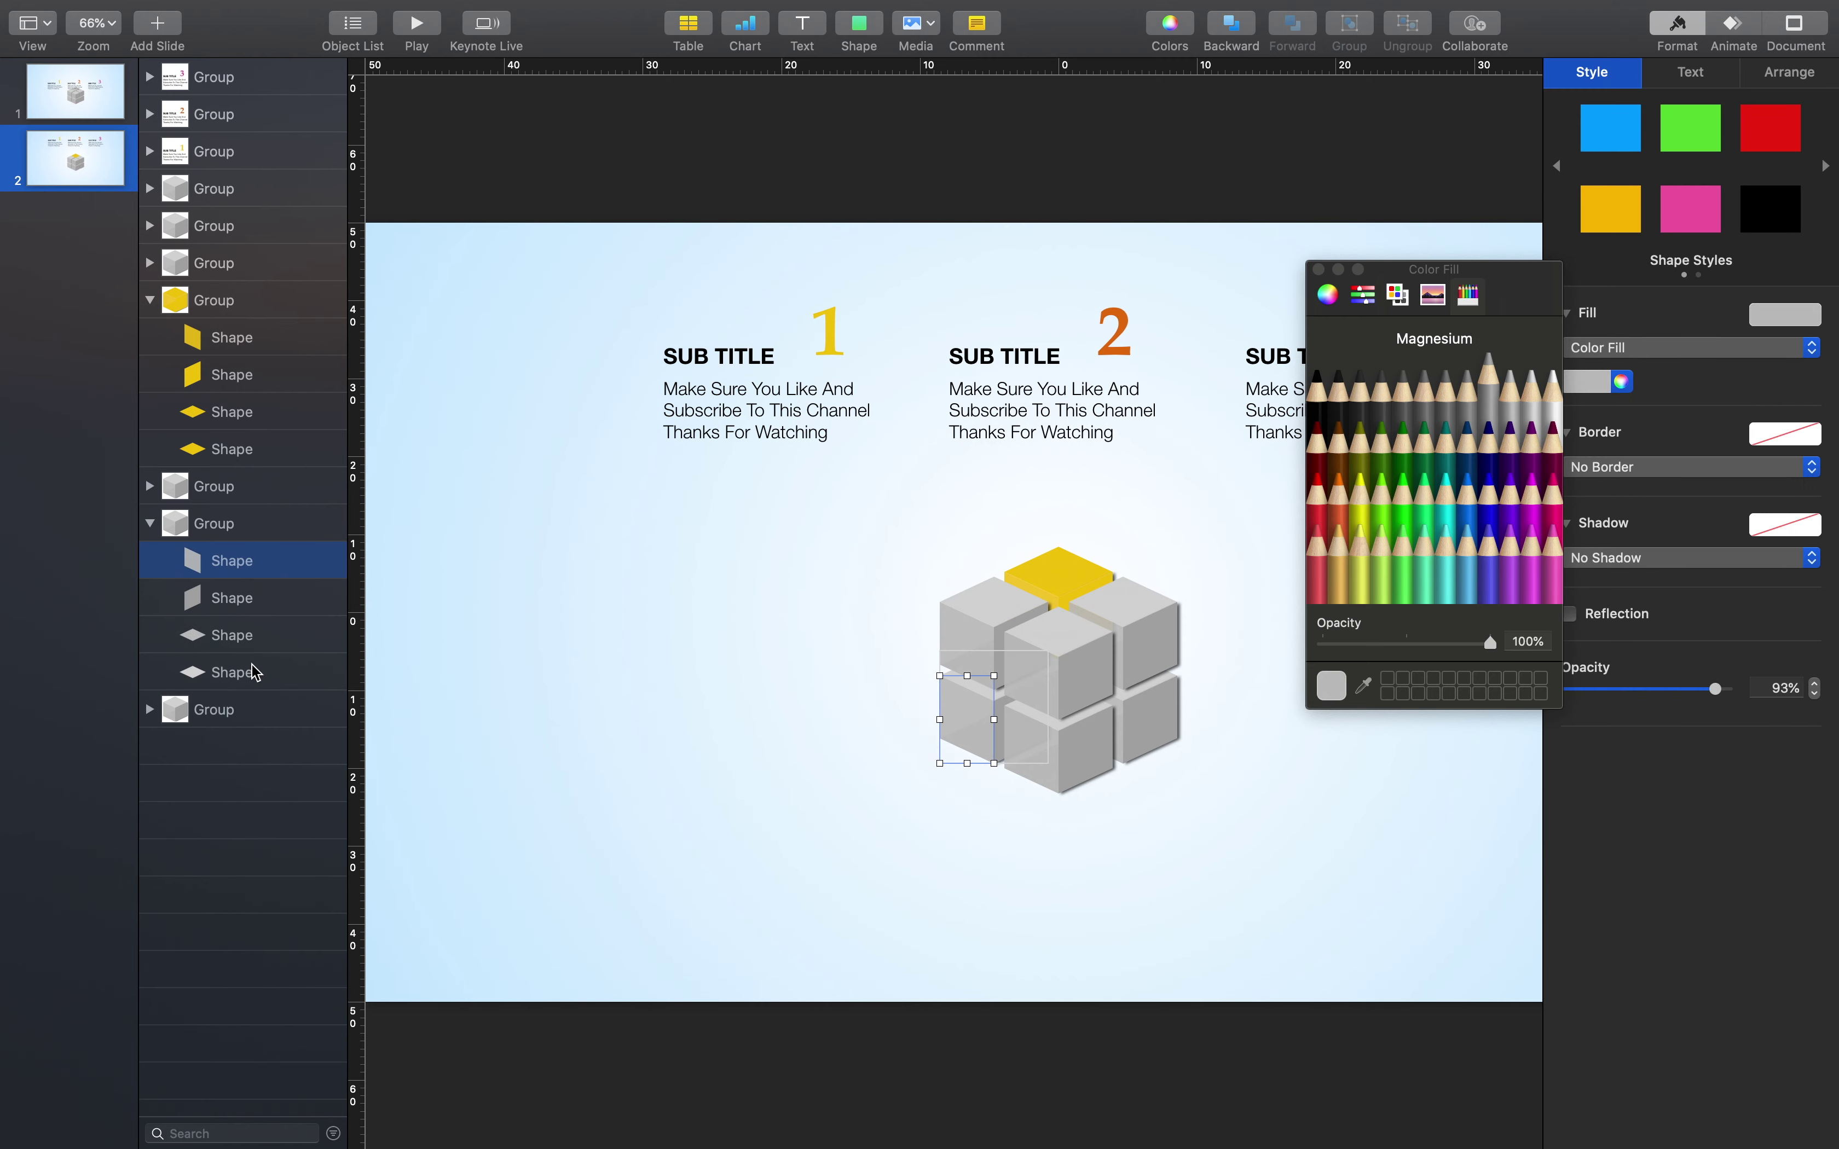
{"action": "left_click", "coordinate": [257, 673], "text": "shift"}
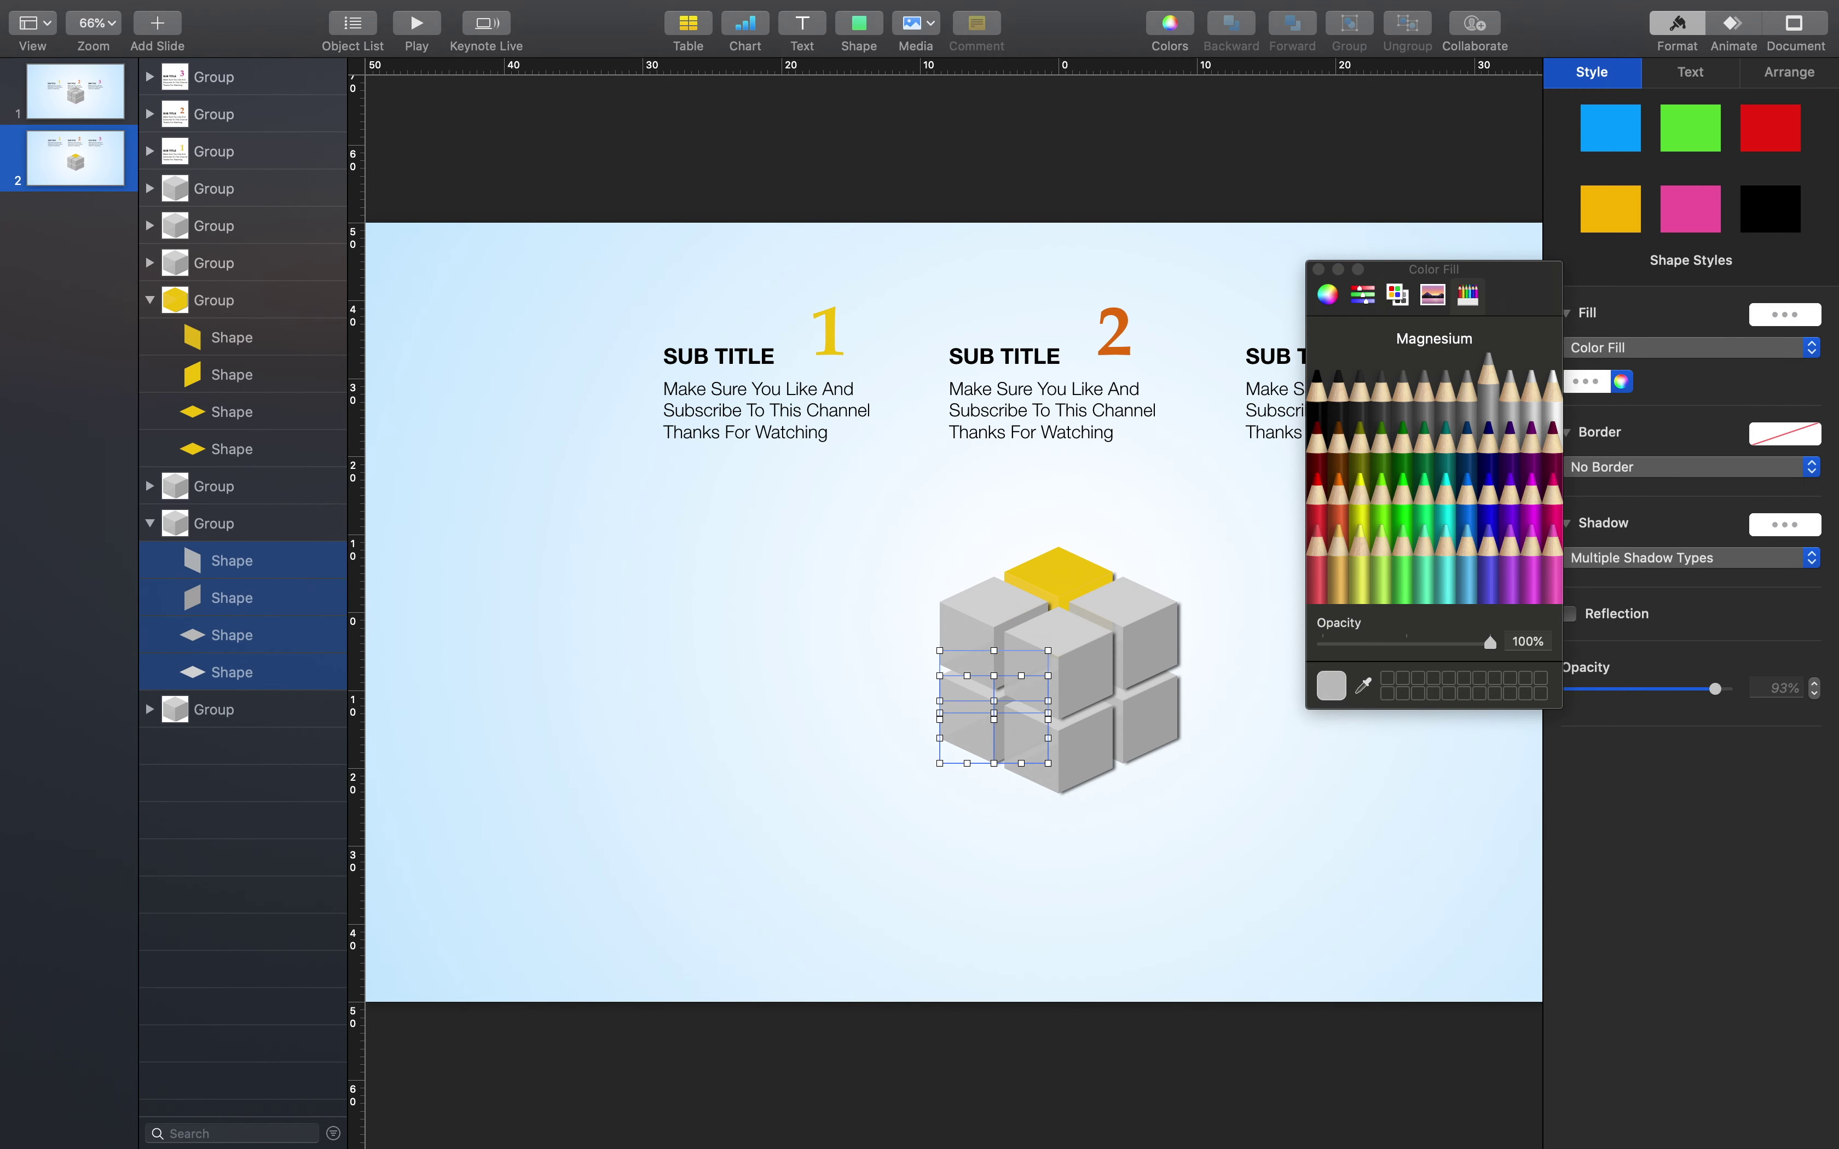
{"action": "left_click", "coordinate": [1127, 328]}
{"action": "left_click_drag", "start_coordinate": [1532, 294], "coordinate": [739, 521]}
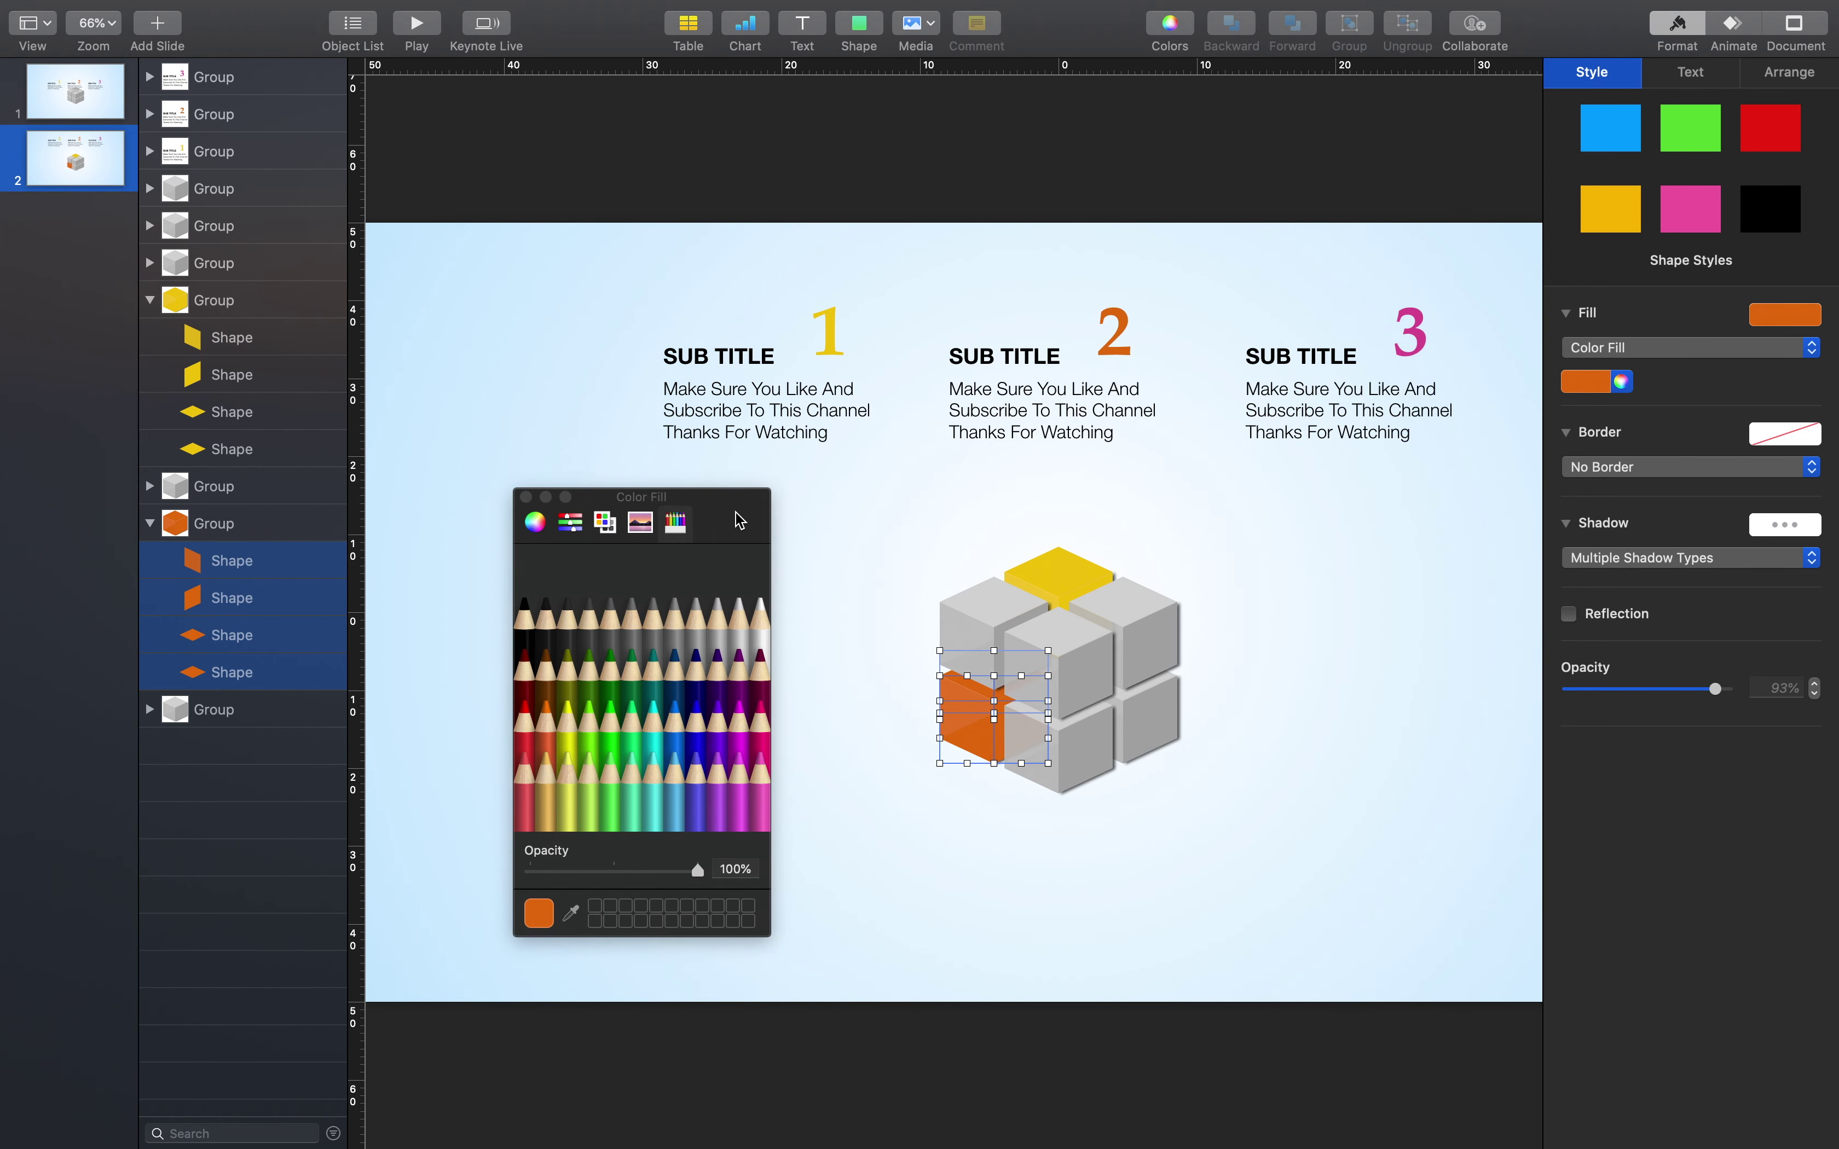
Fill all four shapes of the lower-right cube with the magenta sampled from the number 3
{"action": "left_click_drag", "start_coordinate": [1283, 831], "coordinate": [1143, 695]}
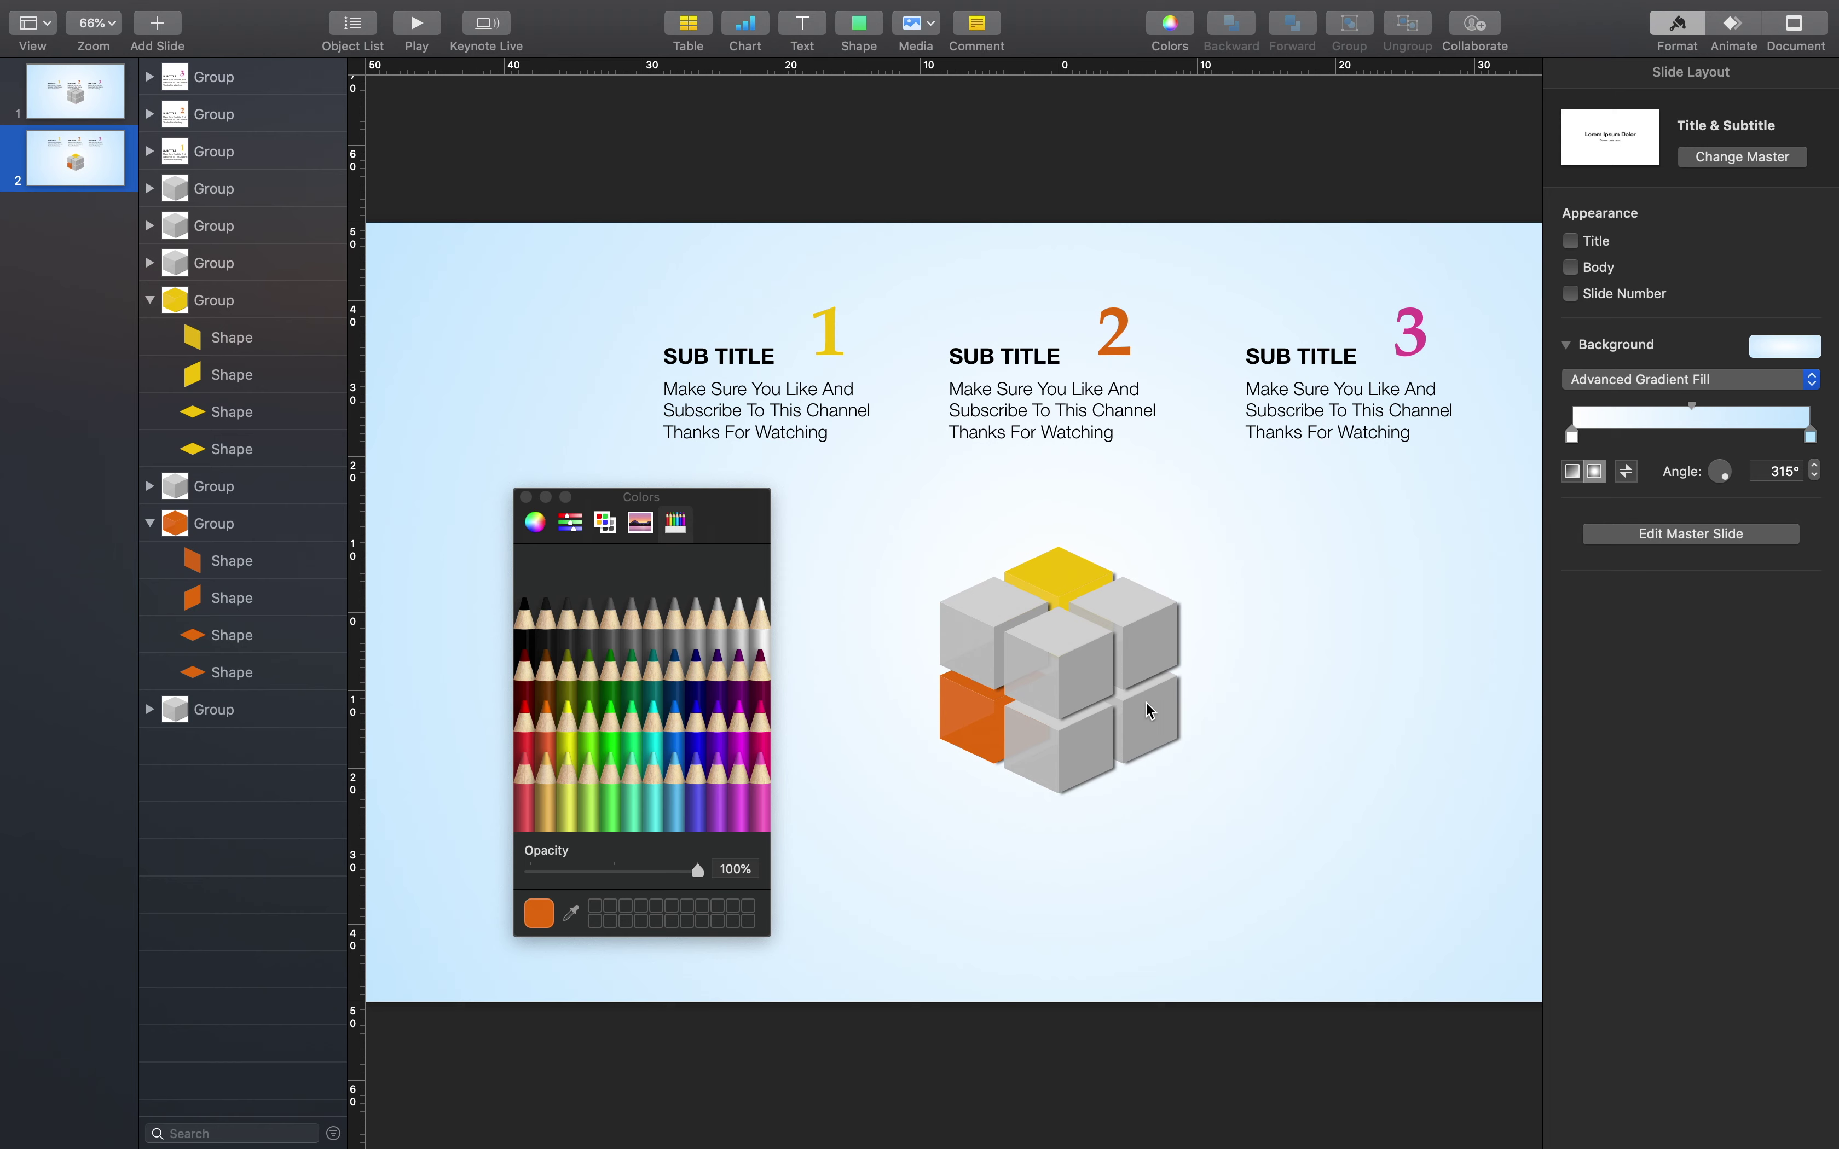
{"action": "left_click", "coordinate": [1149, 711]}
{"action": "left_click", "coordinate": [150, 709]}
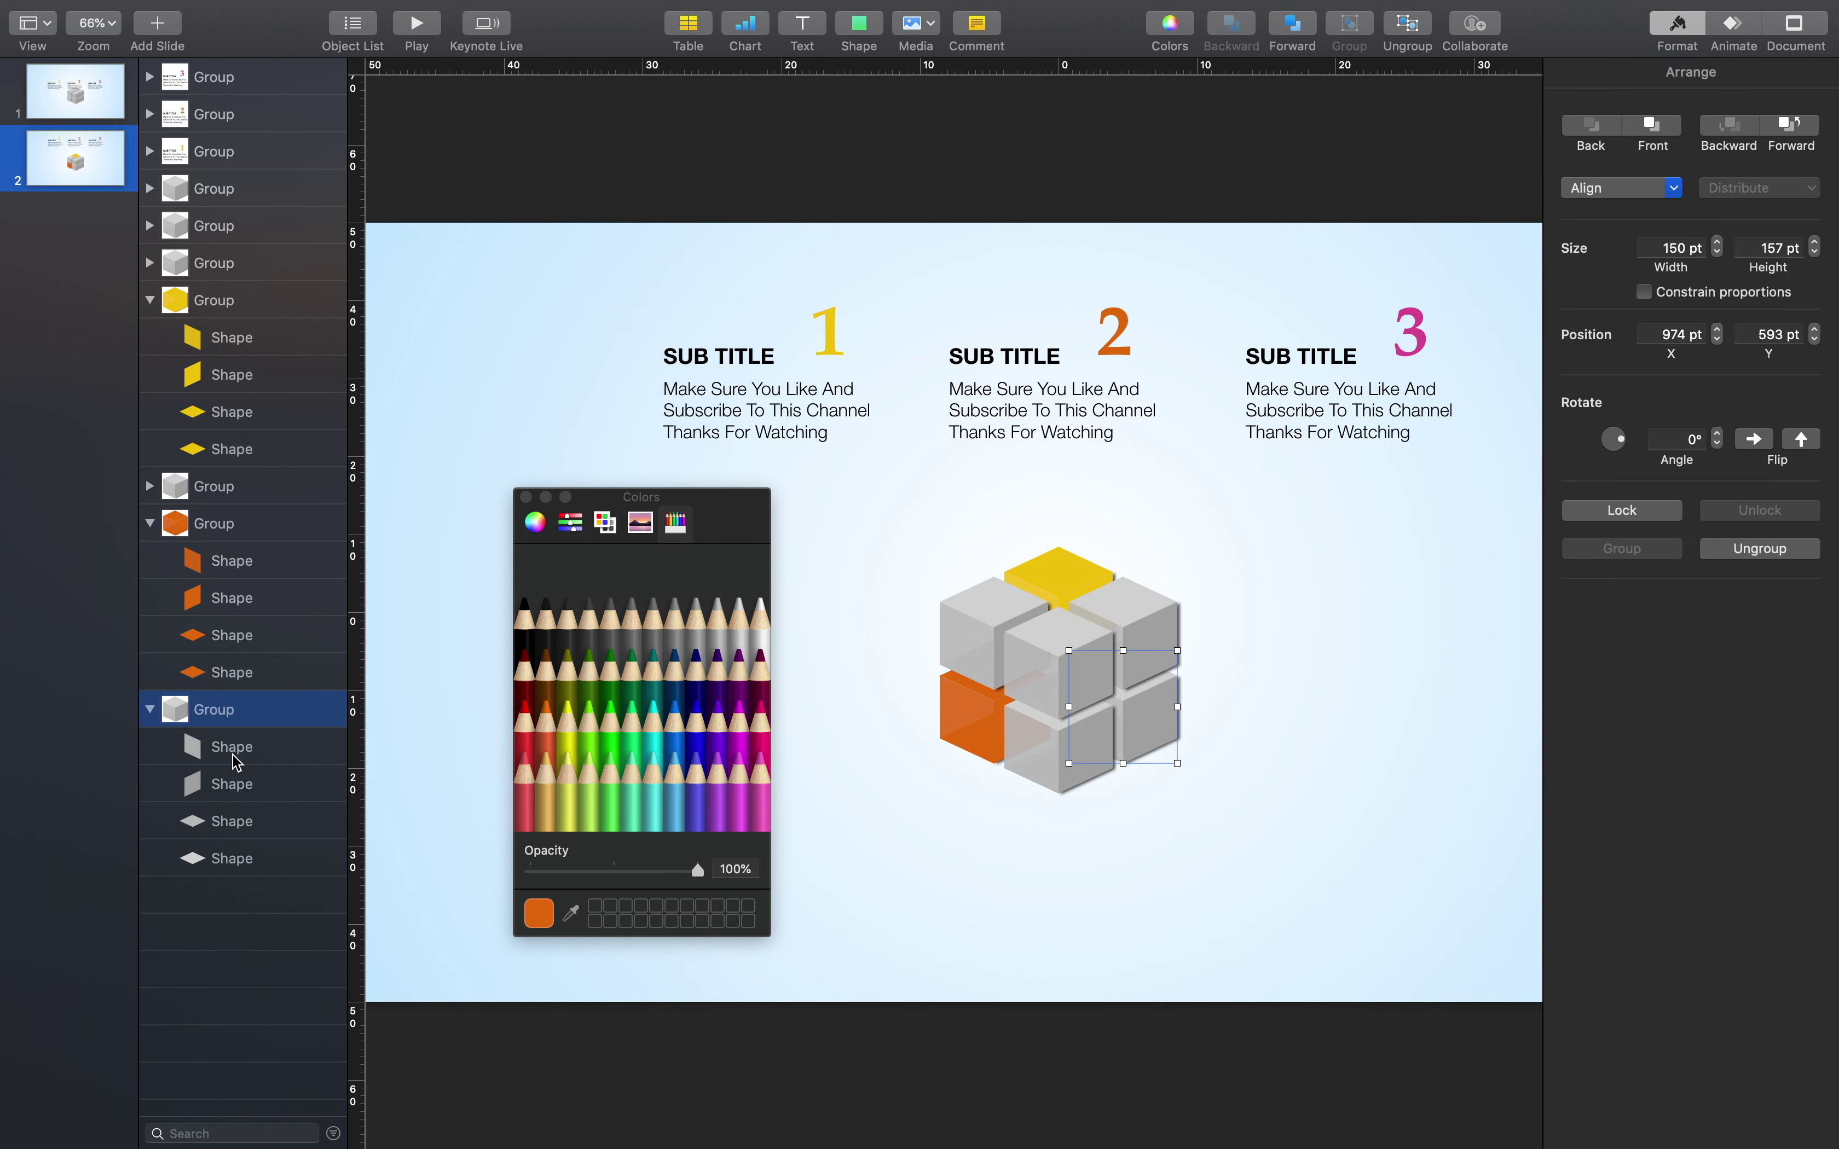
{"action": "left_click", "coordinate": [235, 763]}
{"action": "left_click", "coordinate": [254, 867], "text": "shift"}
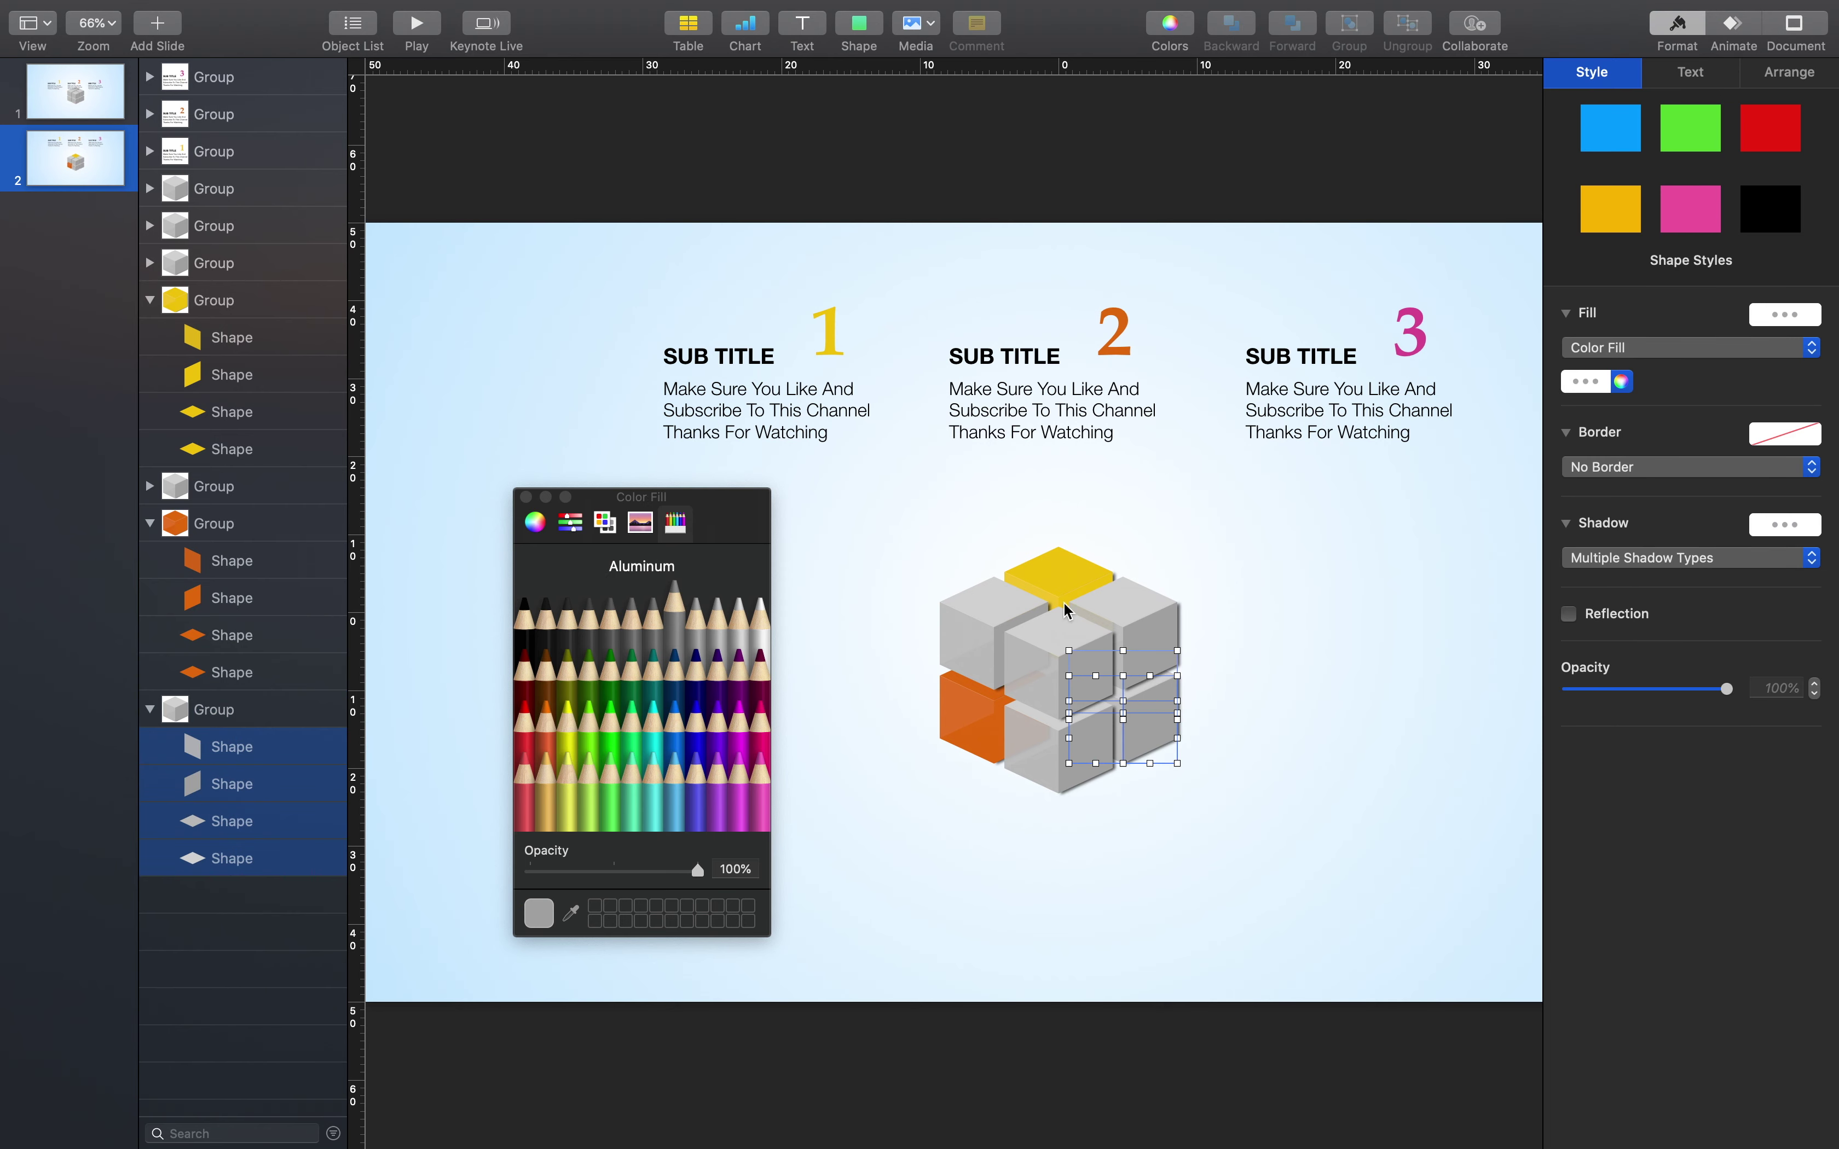
{"action": "left_click", "coordinate": [571, 912]}
{"action": "left_click", "coordinate": [1417, 347]}
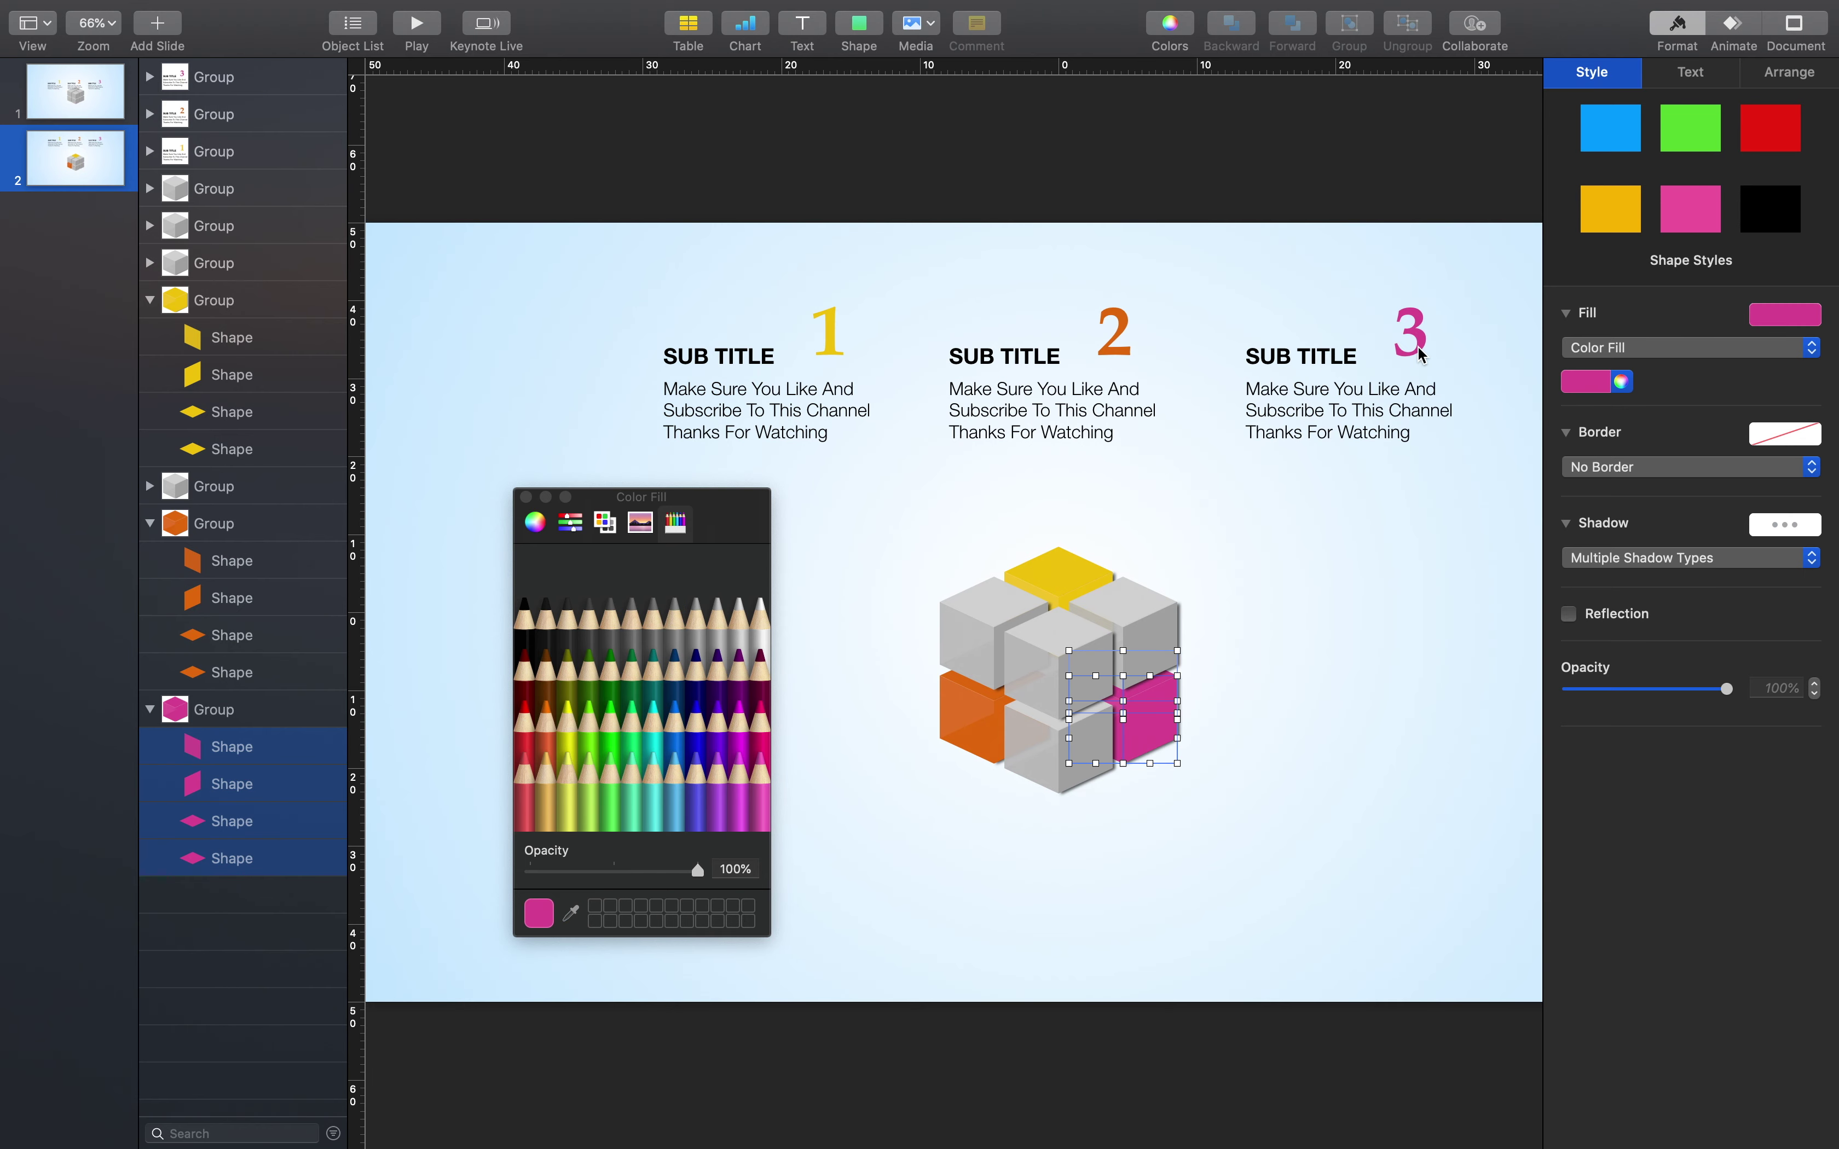
Close the colour picker and move the yellow cube straight up, clear of the stack and centred over it
{"action": "left_click", "coordinate": [526, 497]}
{"action": "key", "text": "super+shift+0"}
{"action": "left_click_drag", "start_coordinate": [964, 593], "coordinate": [963, 542]}
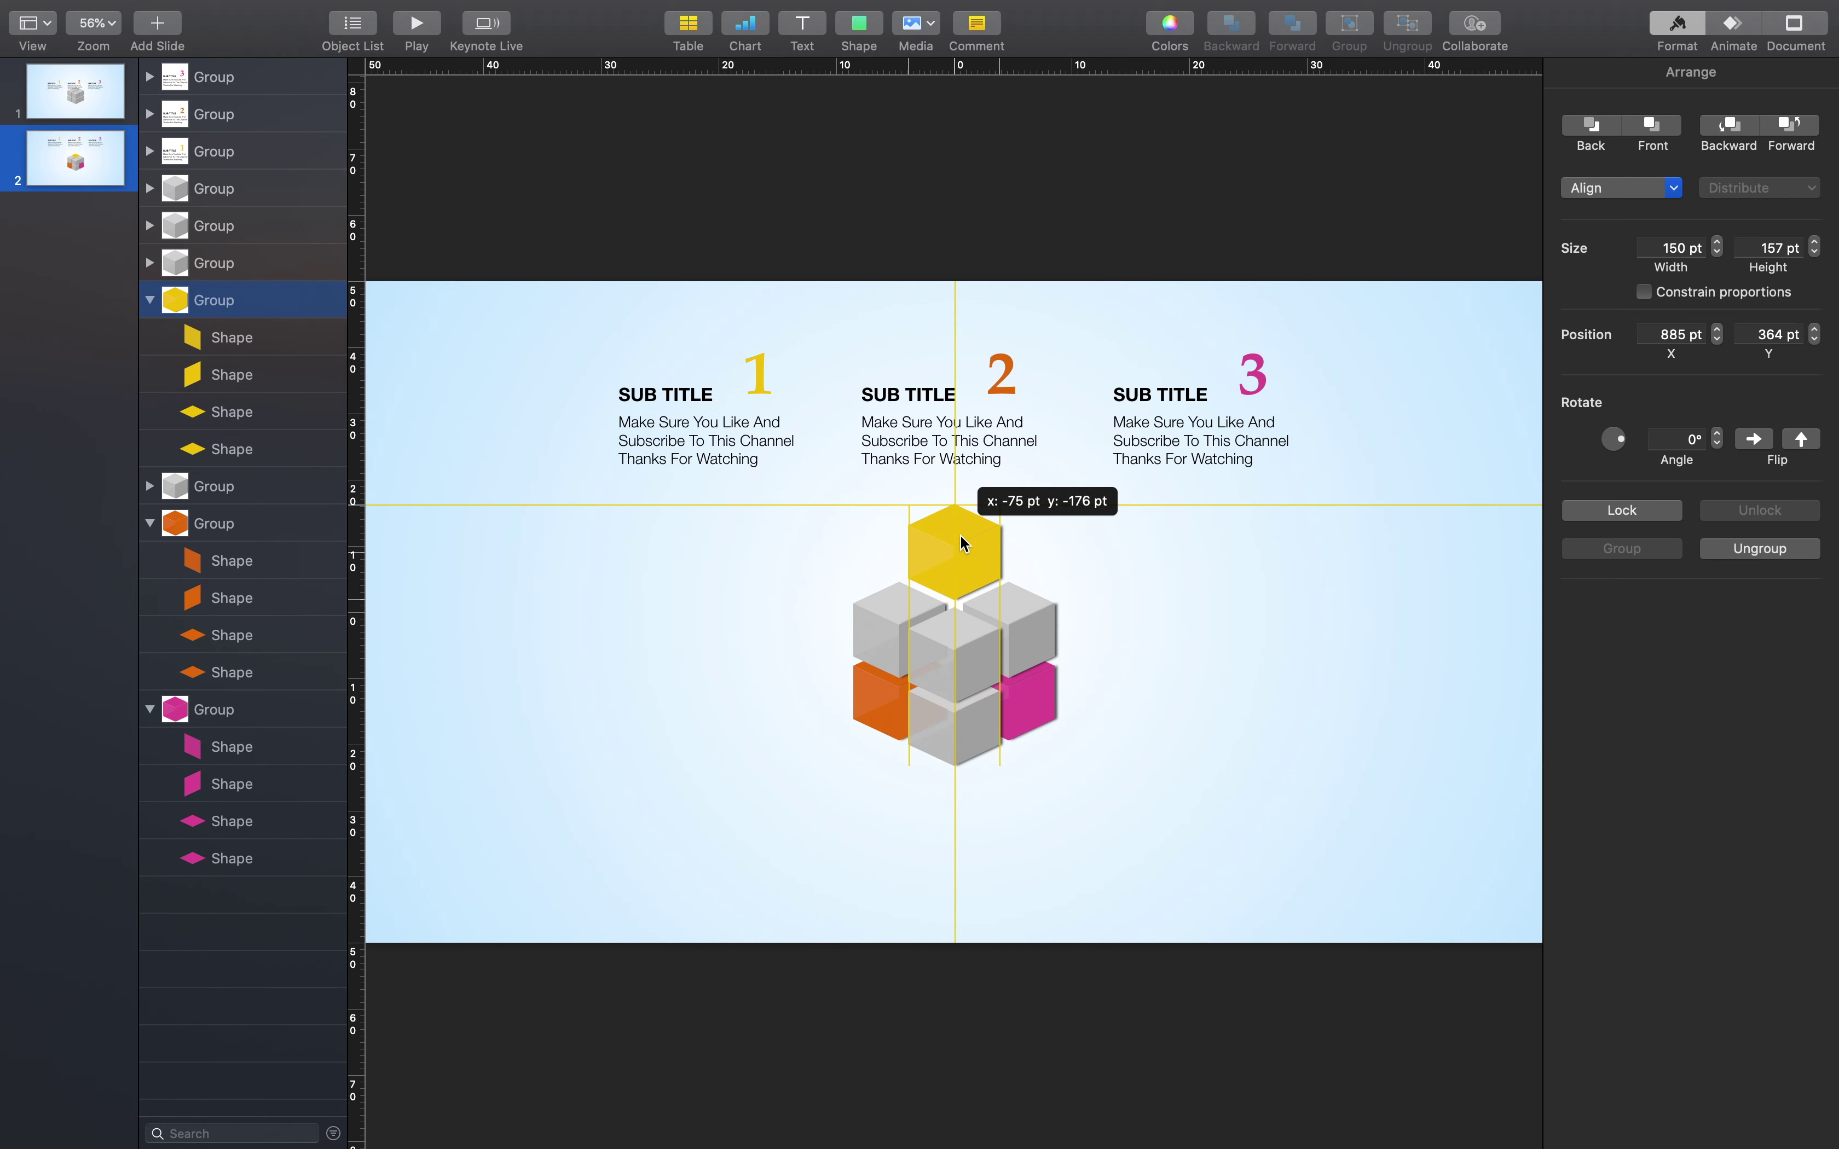
{"action": "left_click_drag", "start_coordinate": [964, 542], "coordinate": [965, 532]}
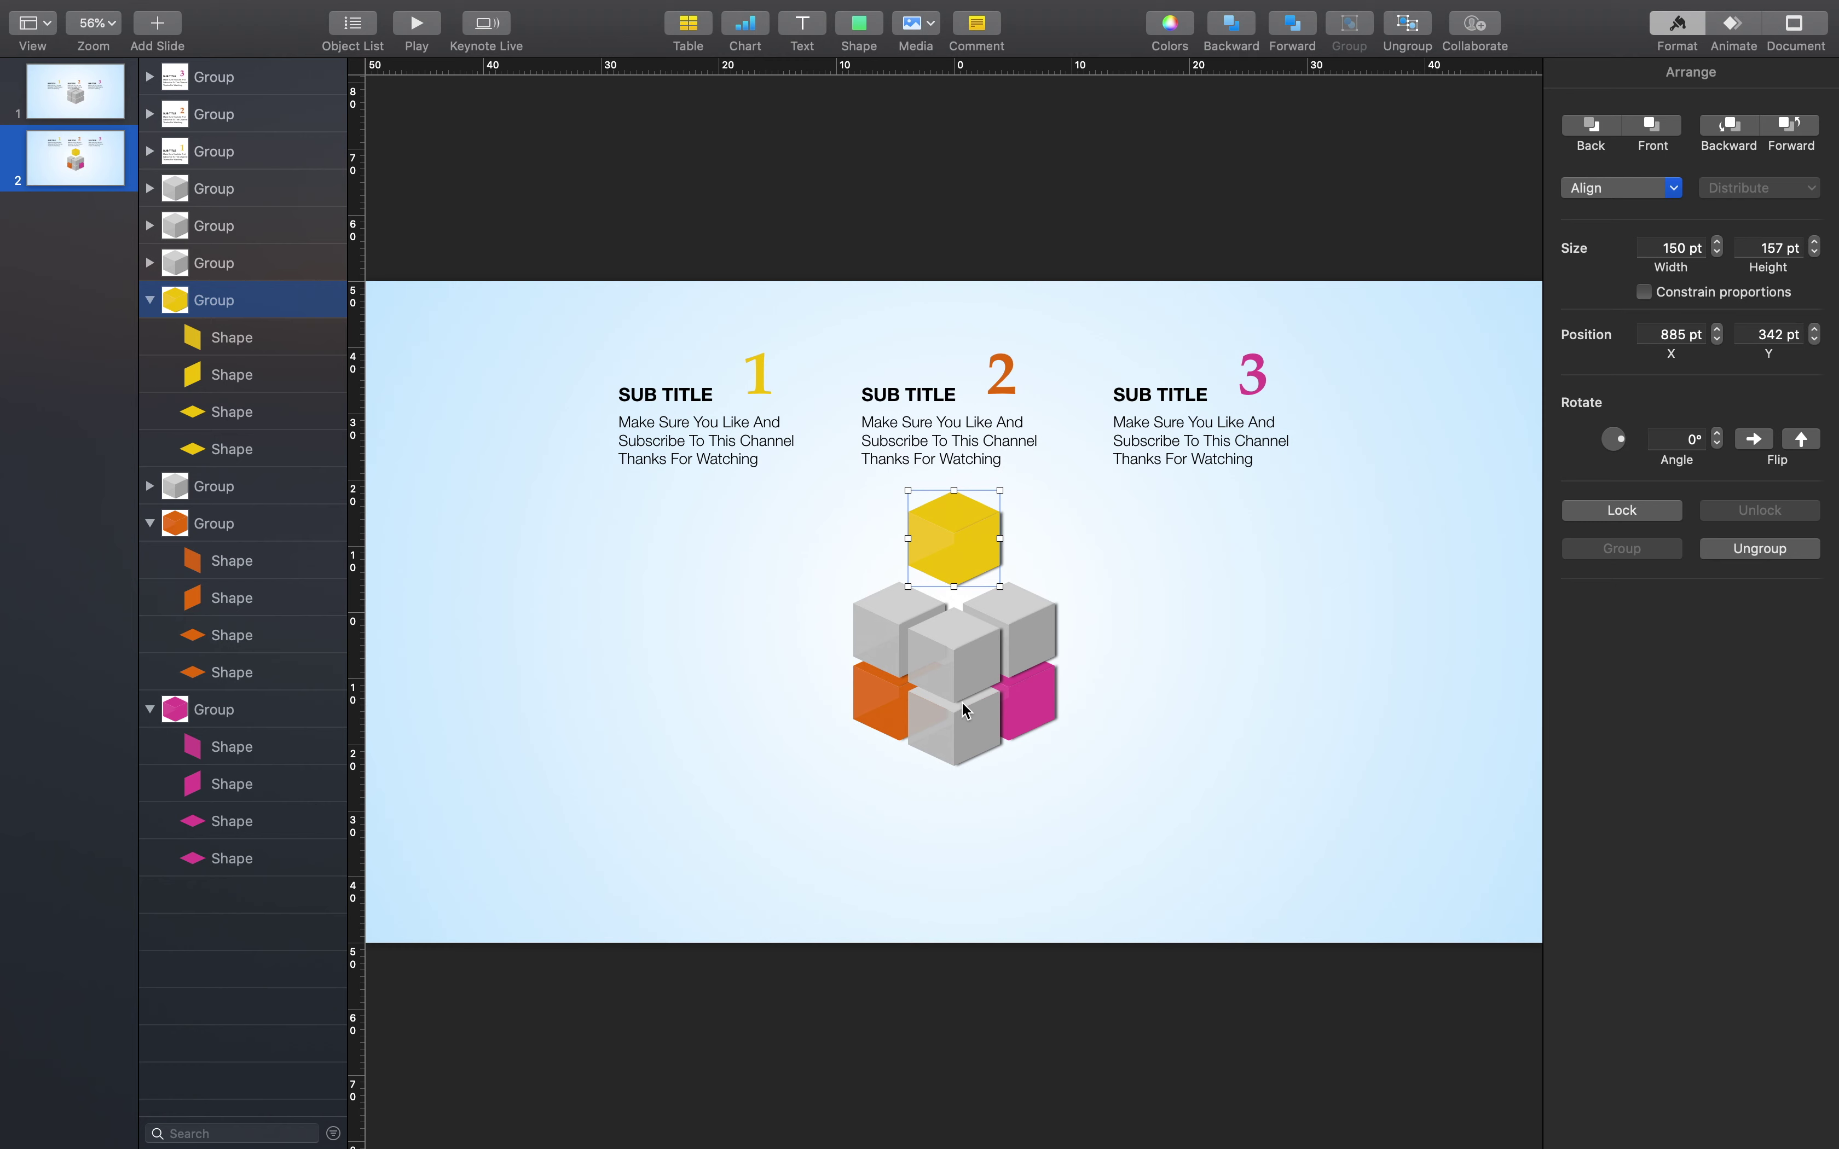
Pull the orange cube out to the lower left and the magenta cube to the lower right, and raise the yellow cube slightly further
{"action": "left_click", "coordinate": [881, 722]}
{"action": "left_click_drag", "start_coordinate": [879, 713], "coordinate": [849, 743]}
{"action": "left_click_drag", "start_coordinate": [1035, 710], "coordinate": [1096, 728]}
{"action": "left_click_drag", "start_coordinate": [845, 722], "coordinate": [849, 732]}
{"action": "left_click_drag", "start_coordinate": [951, 559], "coordinate": [951, 545]}
{"action": "left_click", "coordinate": [1085, 749]}
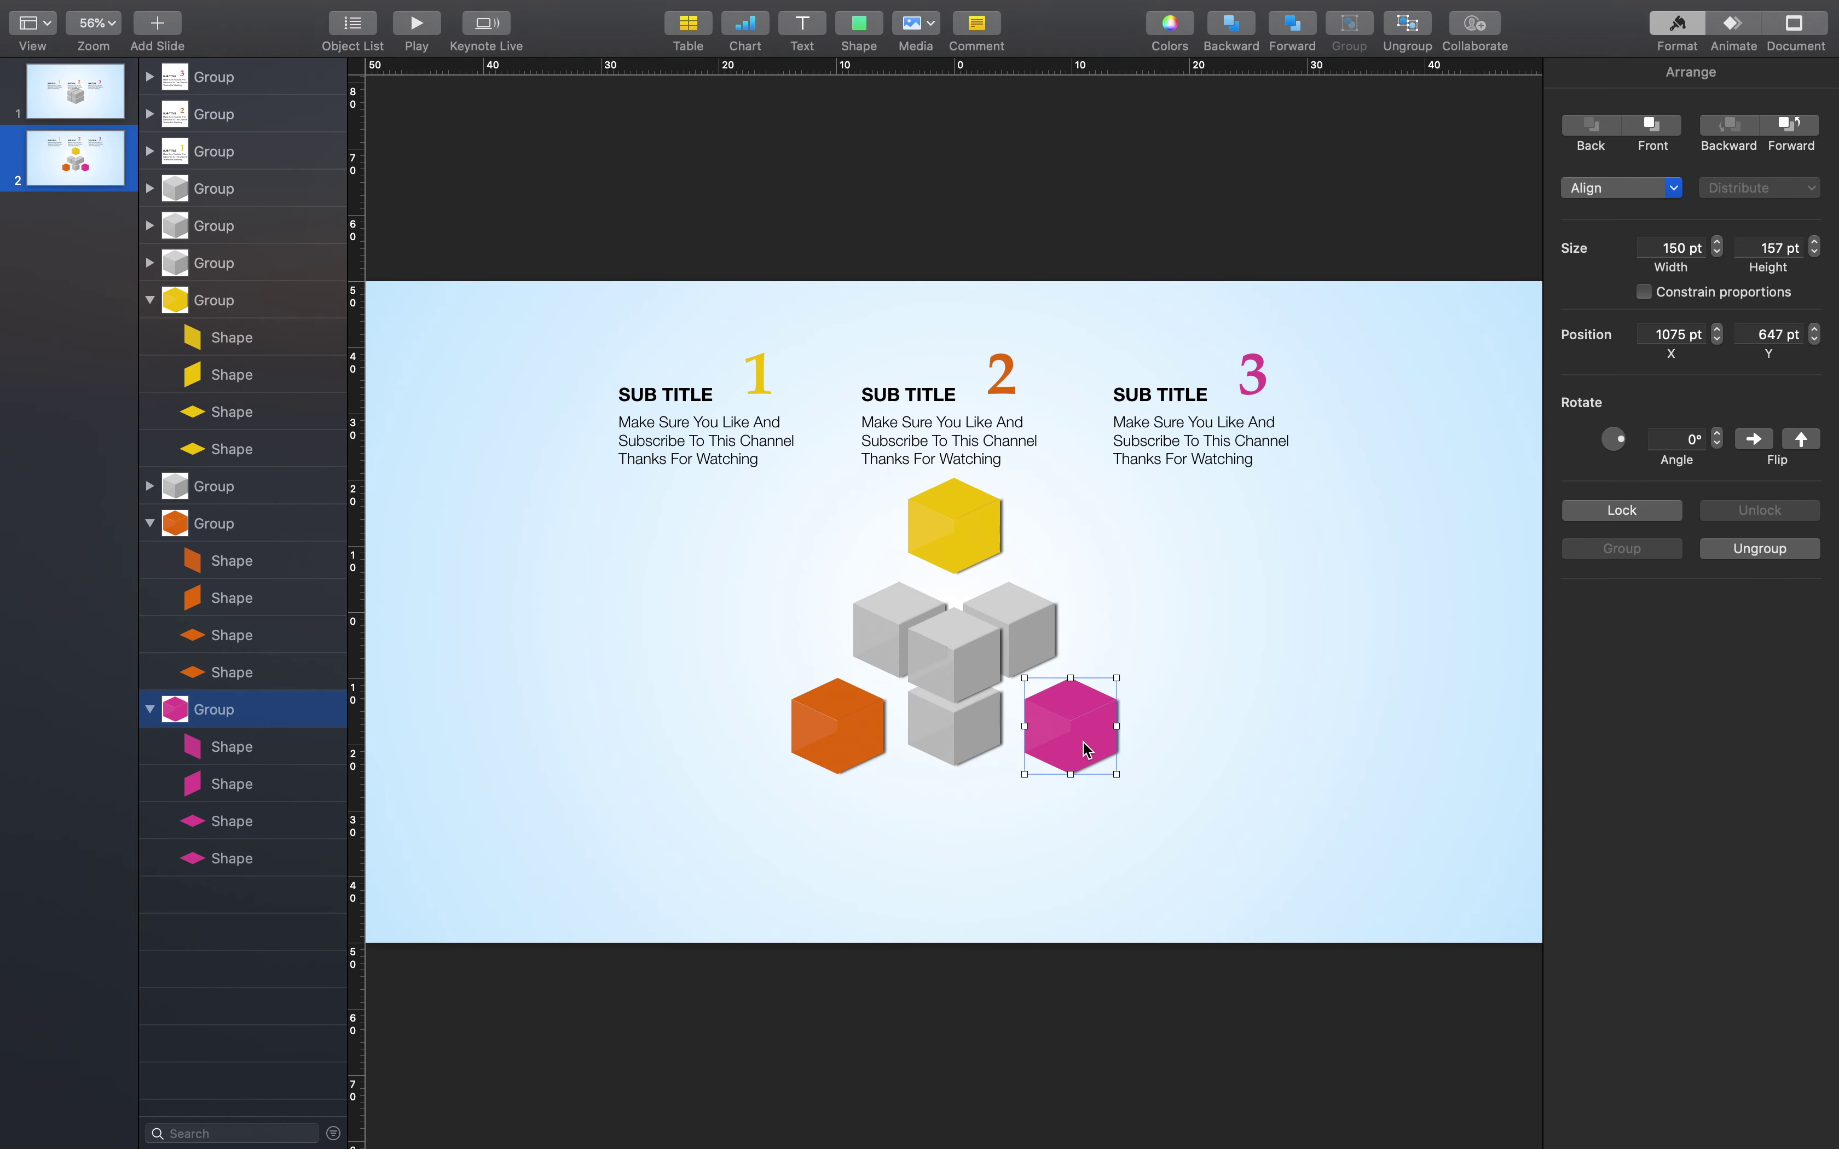
Select the right face shape inside the yellow cube's group
{"action": "left_click", "coordinate": [845, 800]}
{"action": "left_click", "coordinate": [965, 553]}
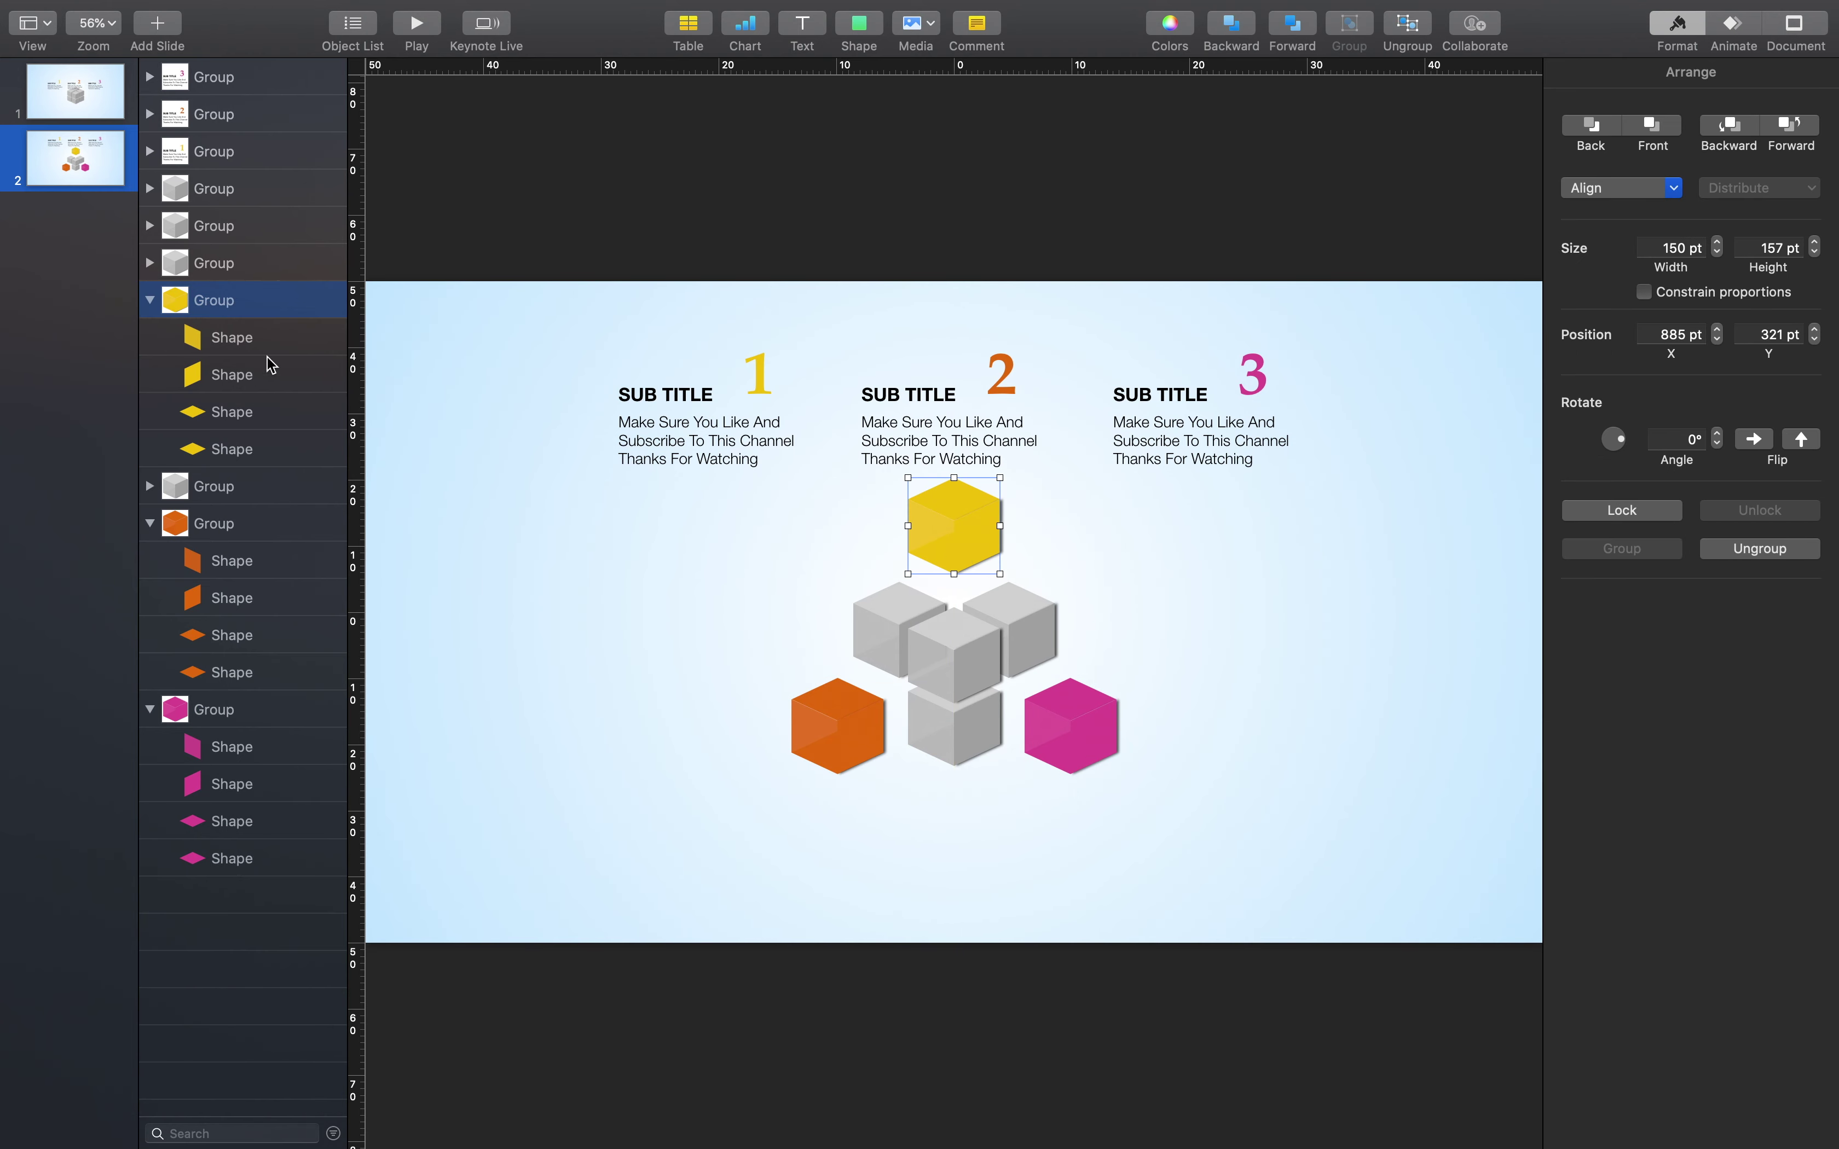
{"action": "left_click", "coordinate": [988, 546]}
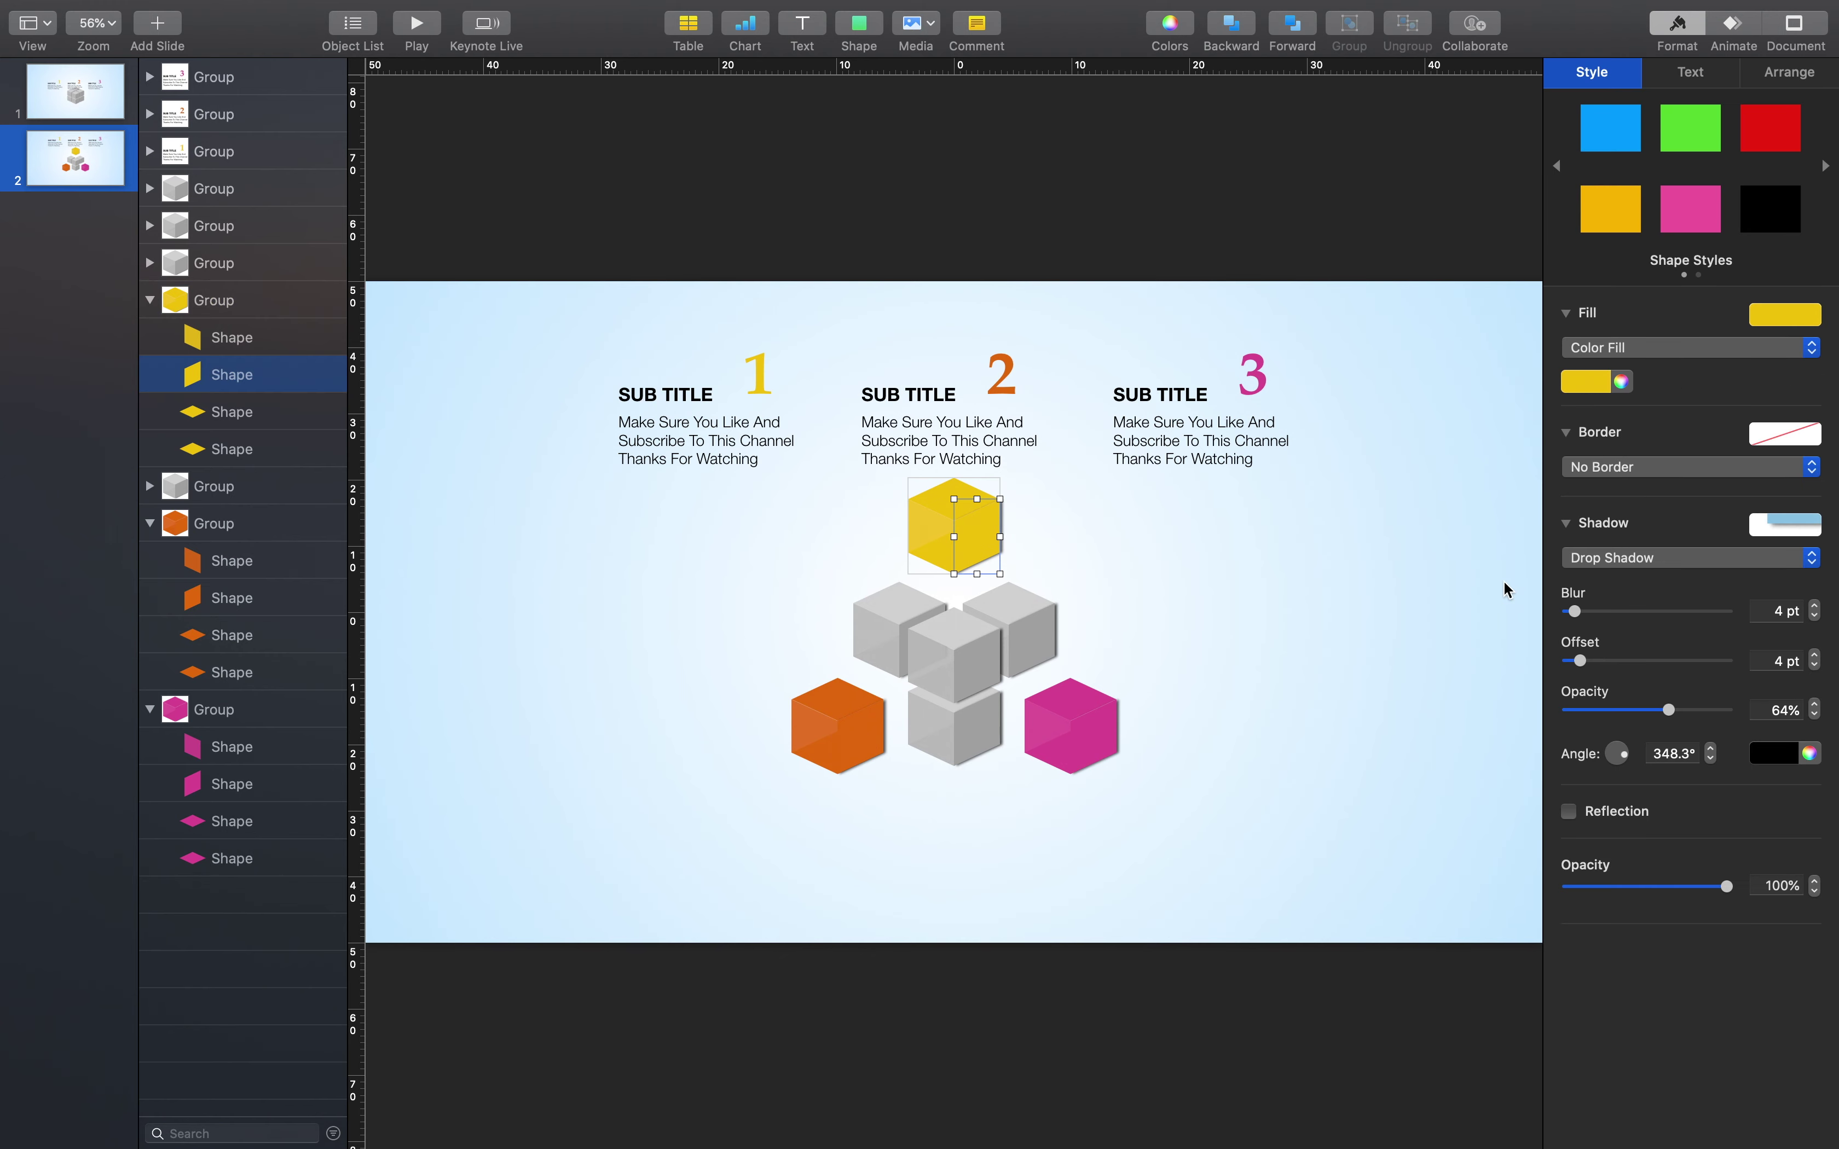
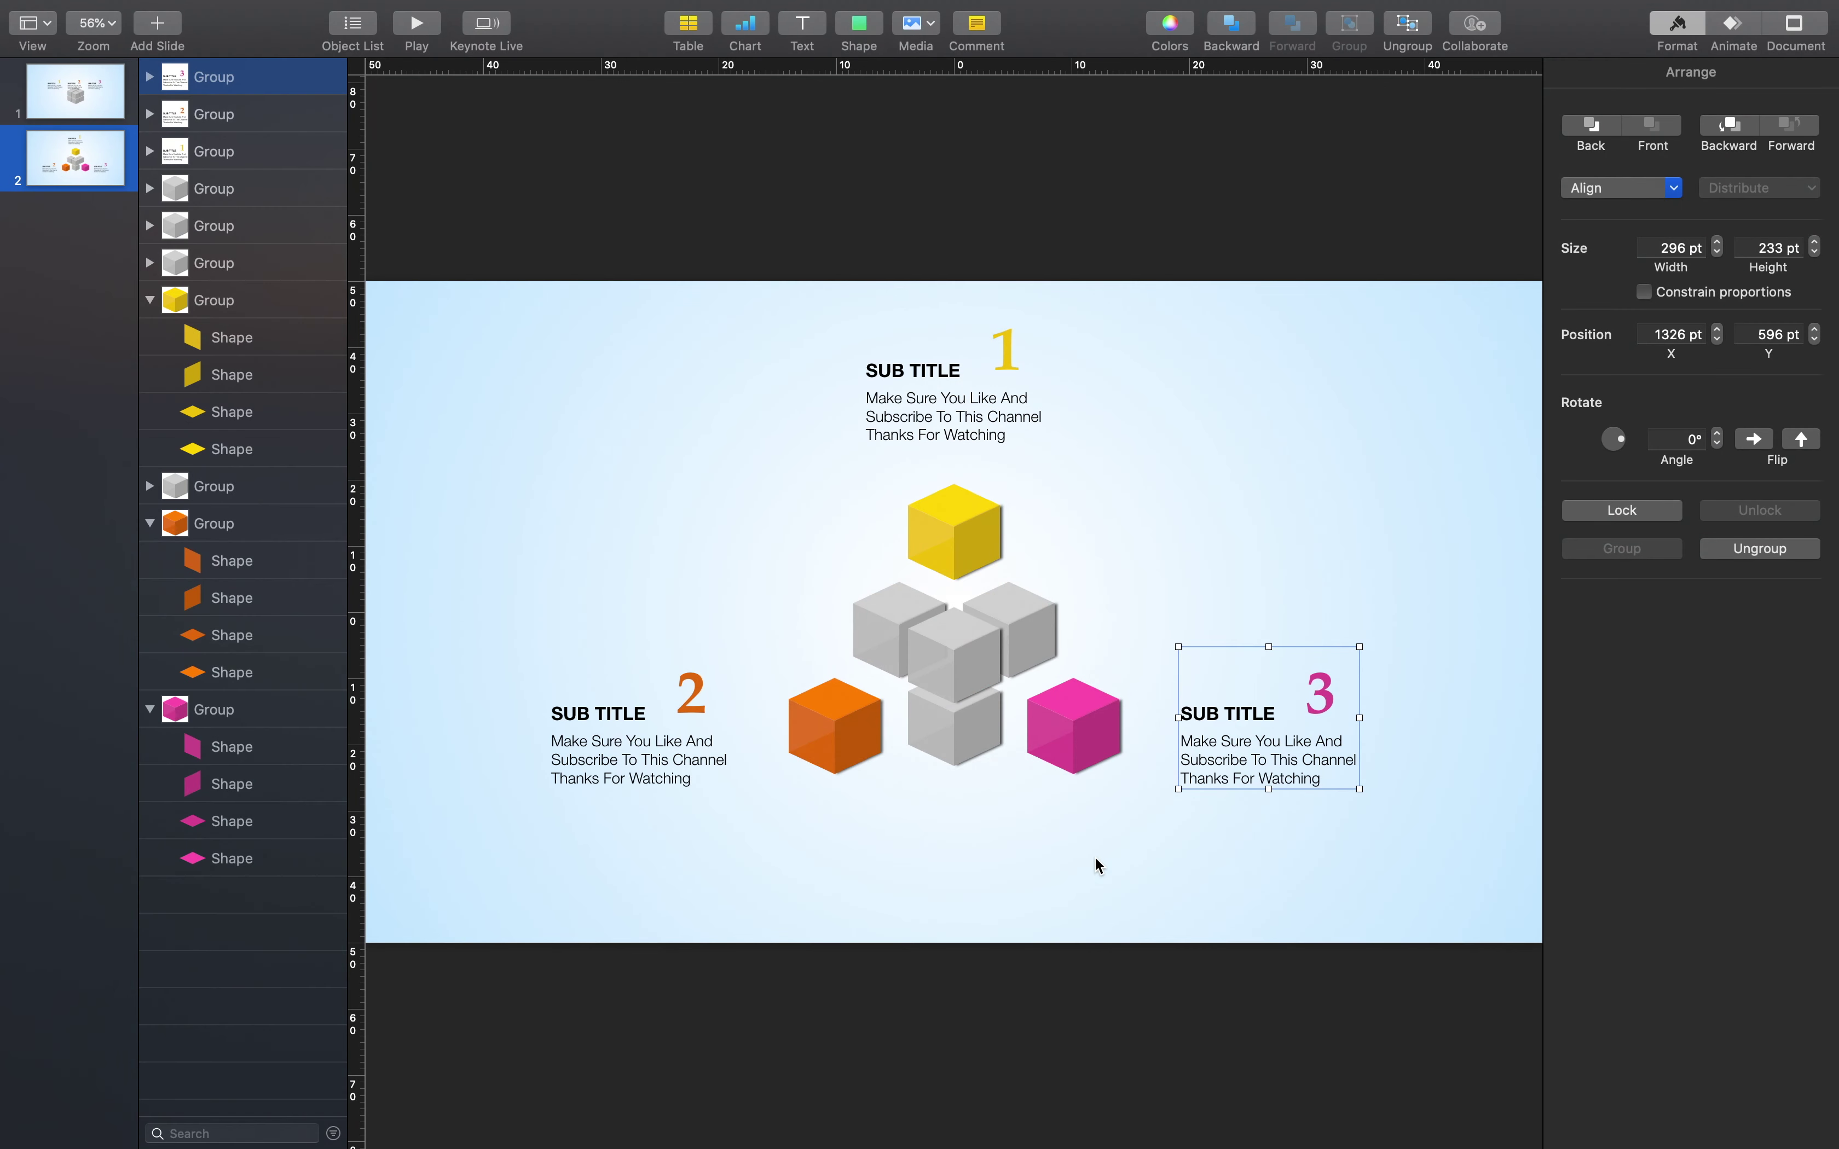
Show the slide's animation settings and open the Build Order window, placing it clear of the slide
{"action": "left_click", "coordinate": [1095, 857]}
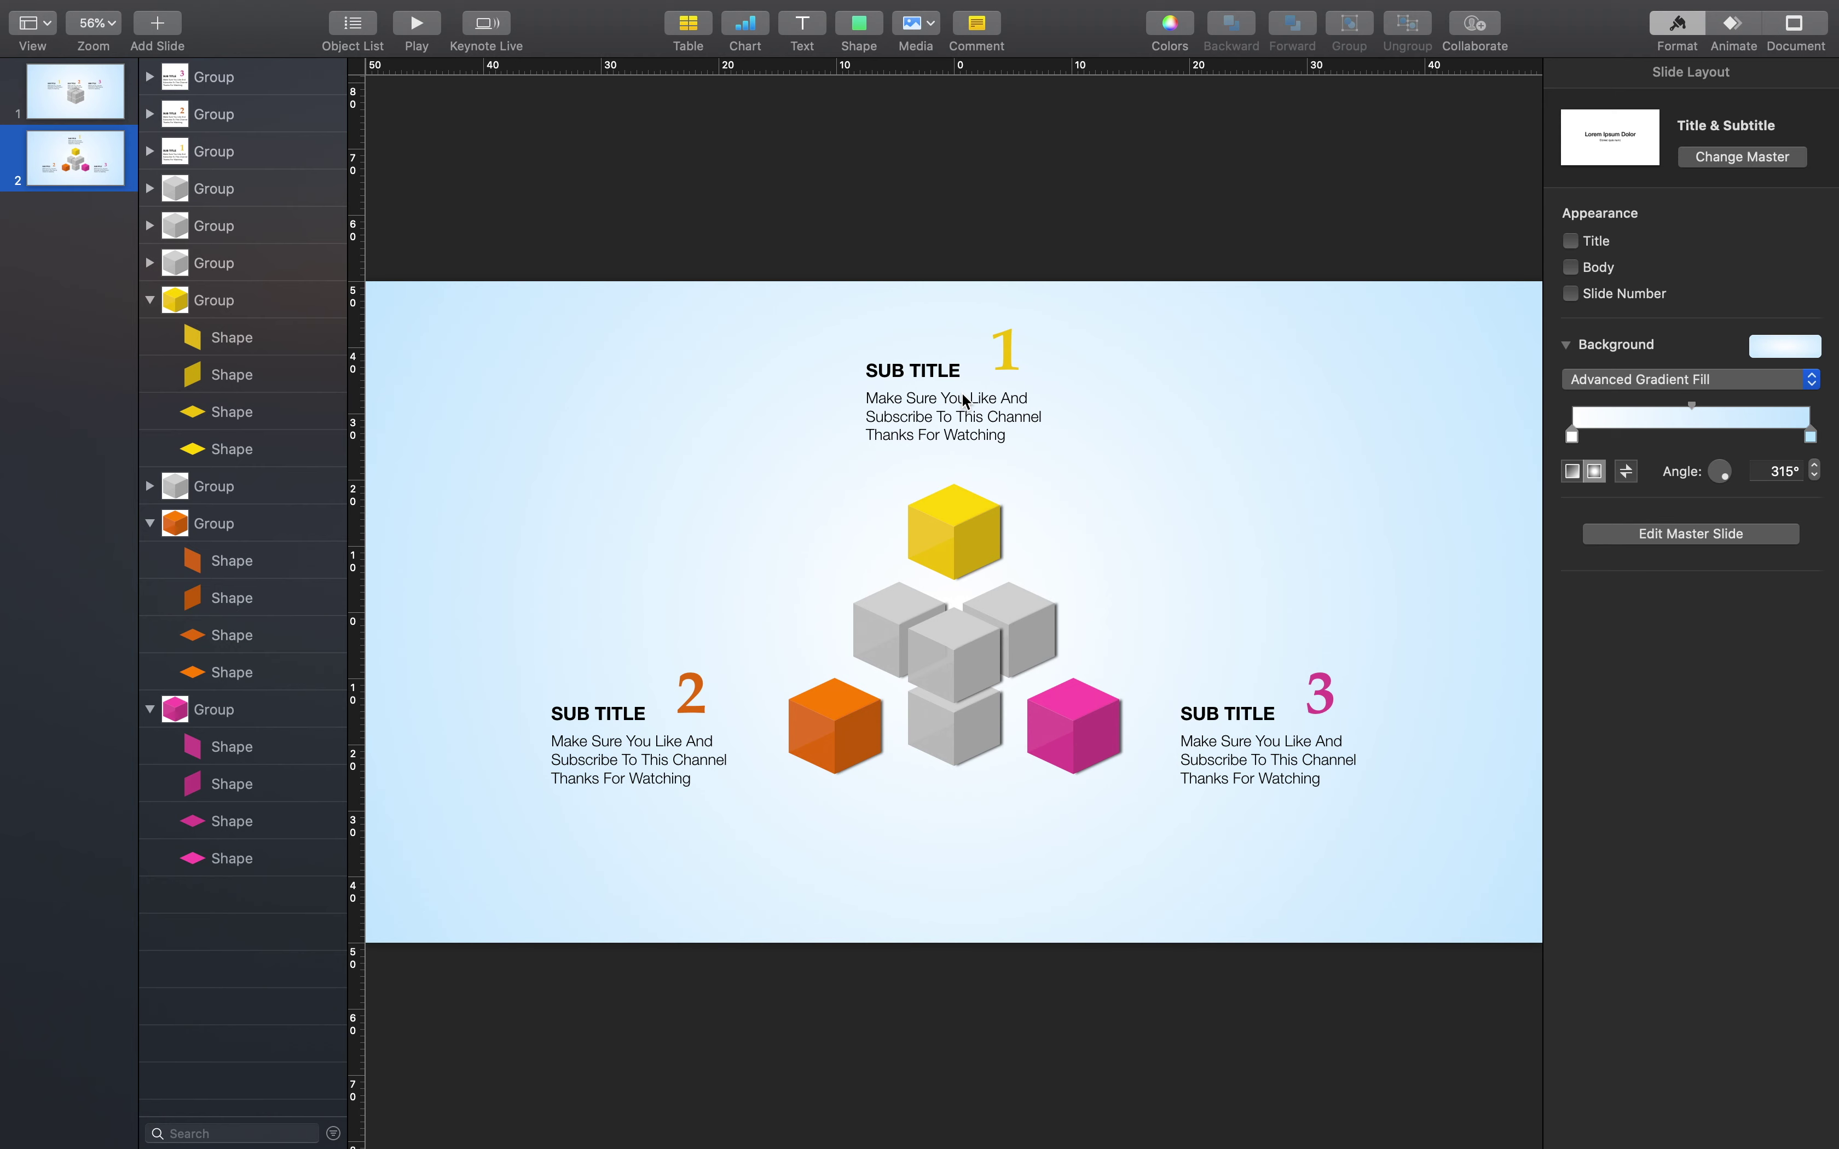
{"action": "left_click", "coordinate": [1733, 29]}
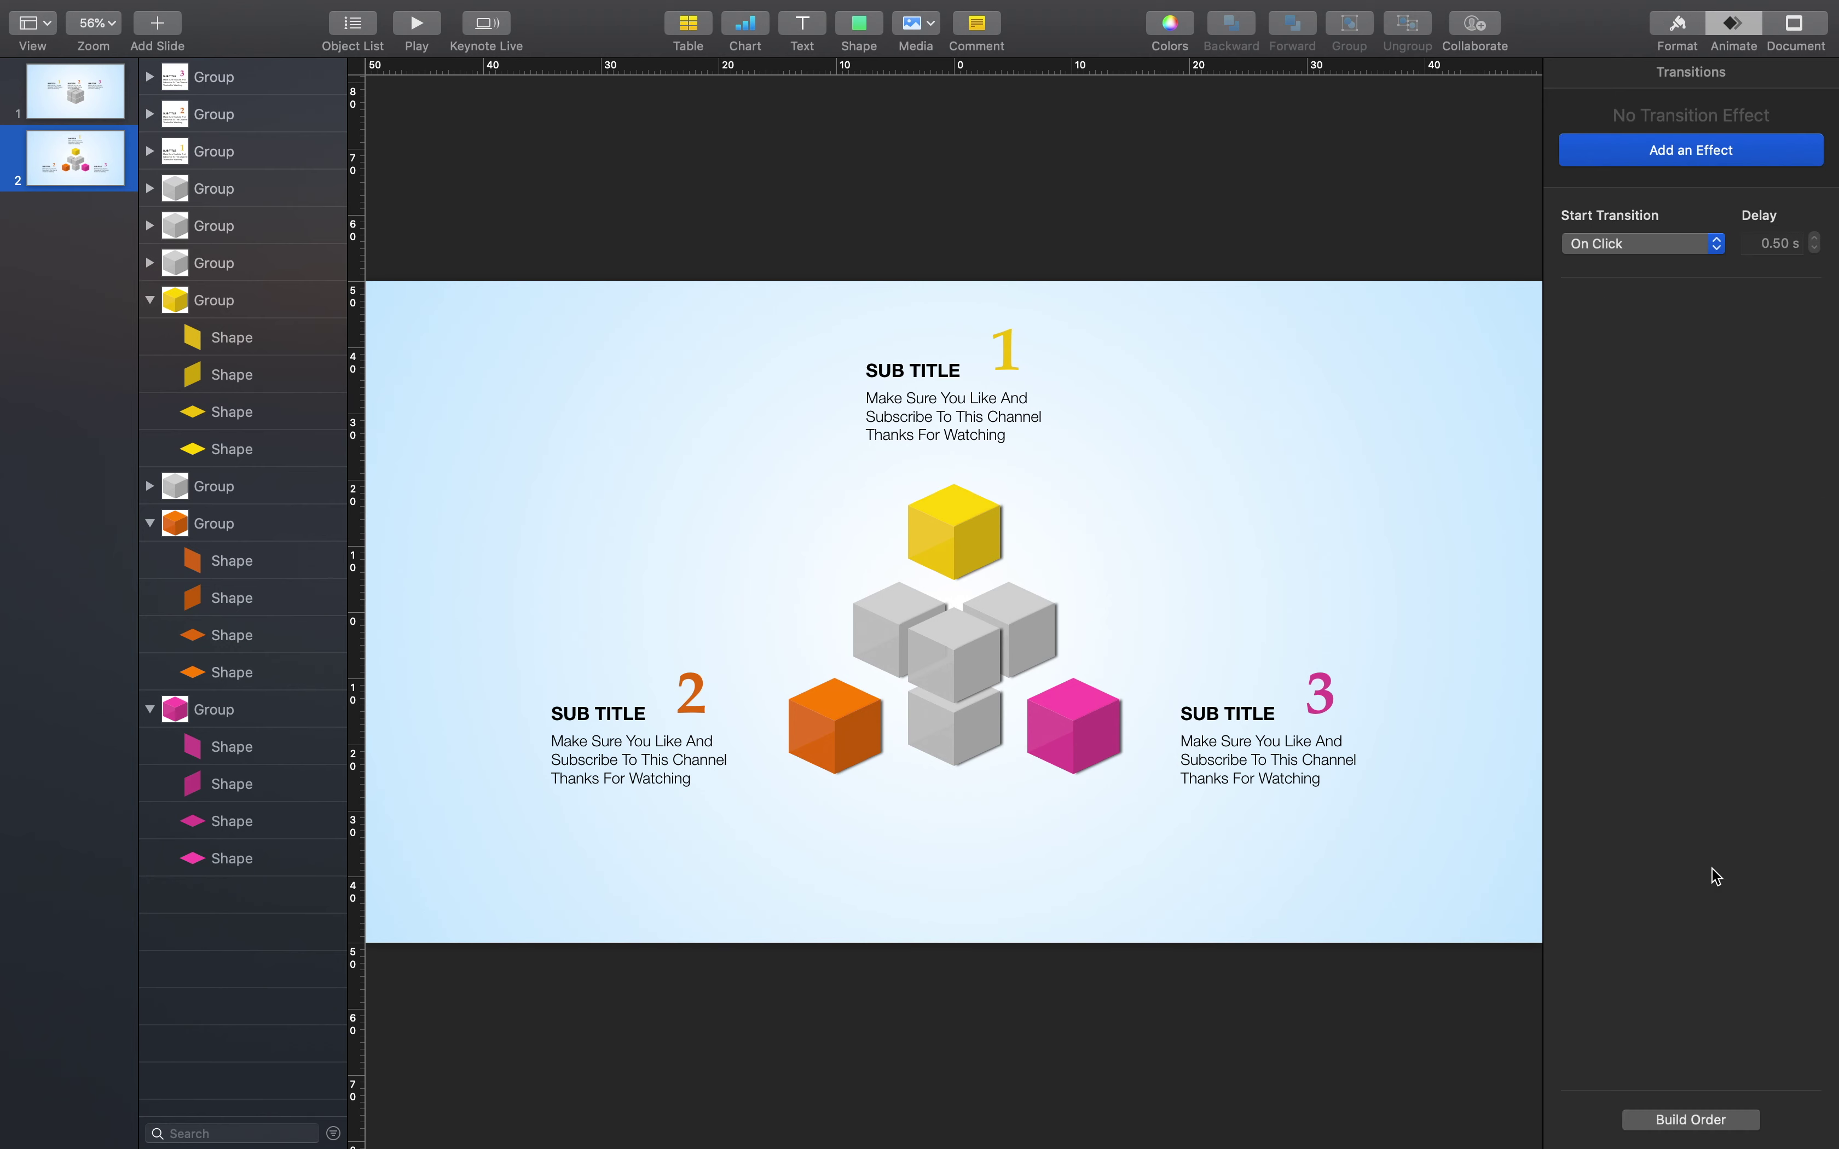
{"action": "left_click", "coordinate": [1739, 1120]}
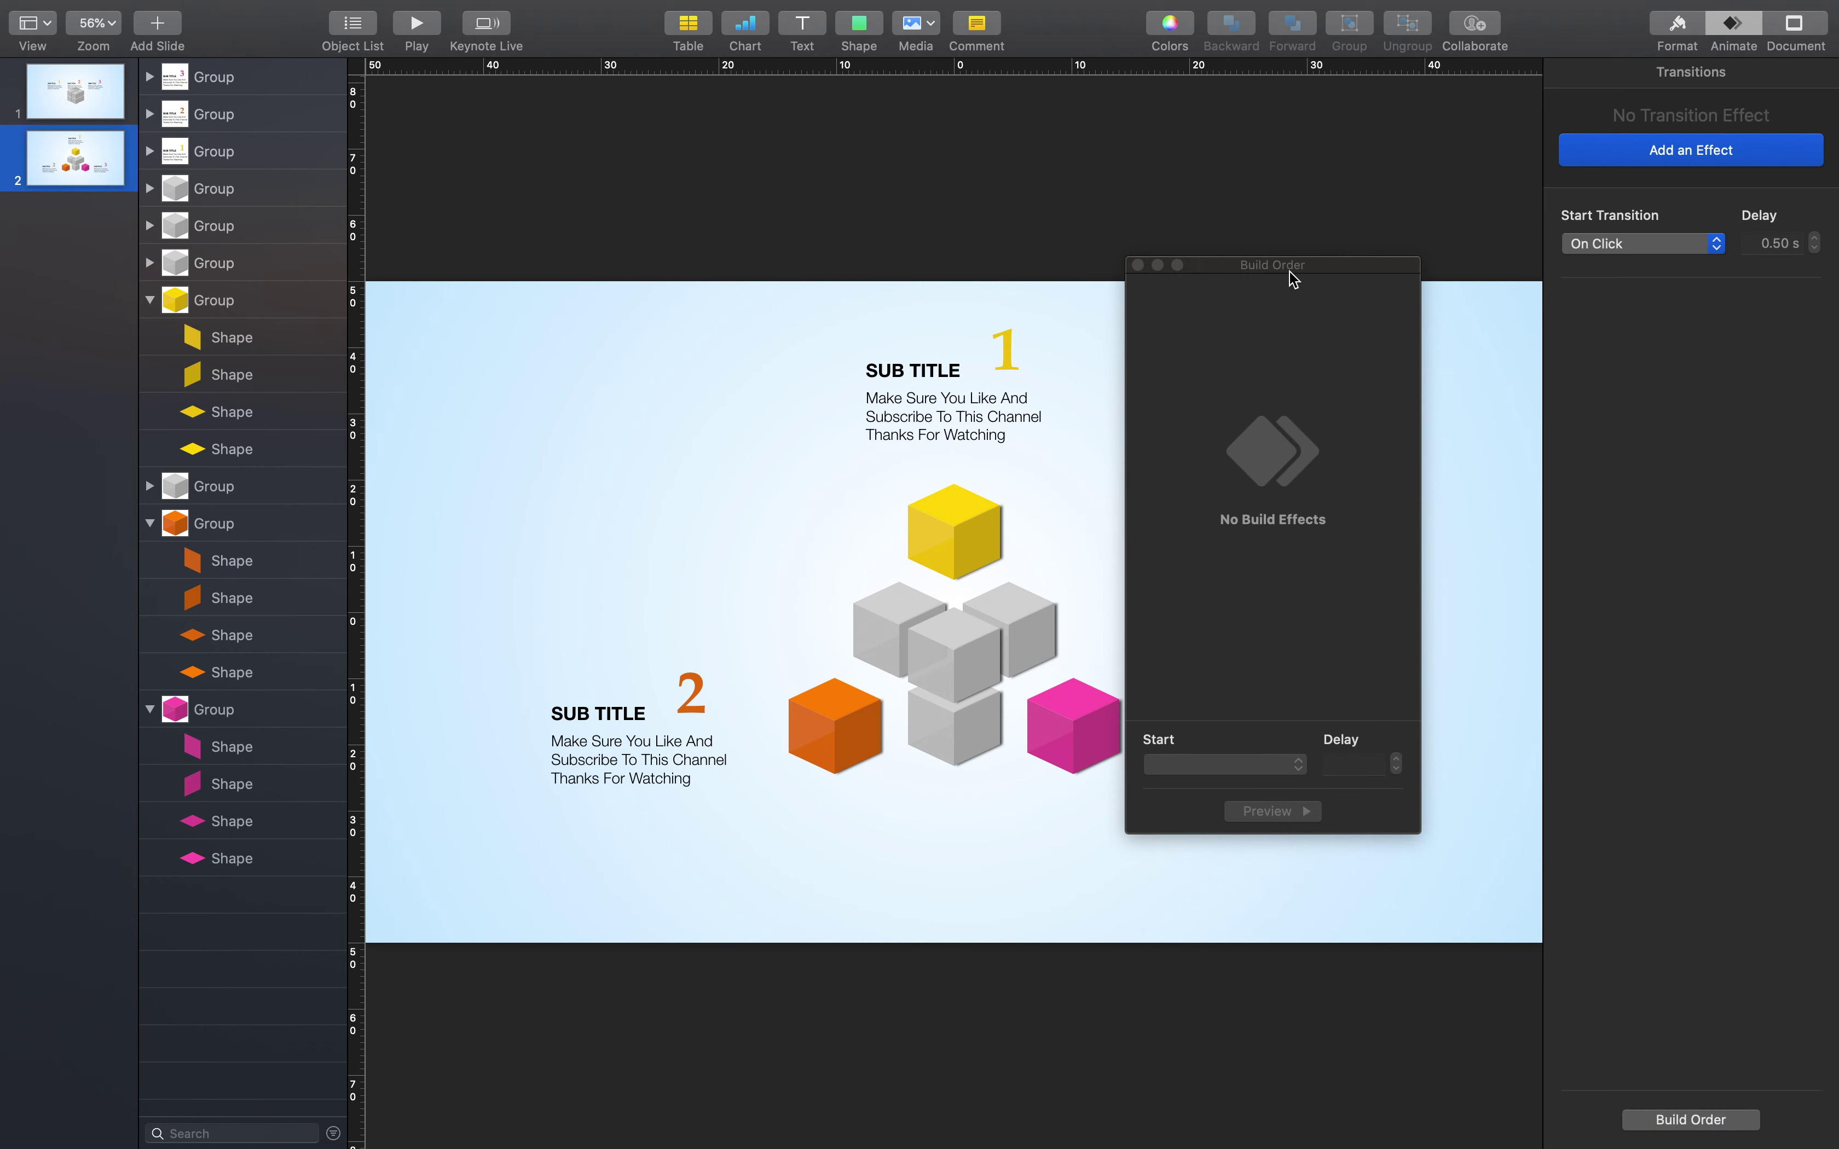
{"action": "left_click_drag", "start_coordinate": [1290, 272], "coordinate": [1720, 455]}
Delete the three SUB TITLE groups from slide 1
{"action": "left_click", "coordinate": [75, 91]}
{"action": "left_click", "coordinate": [928, 542]}
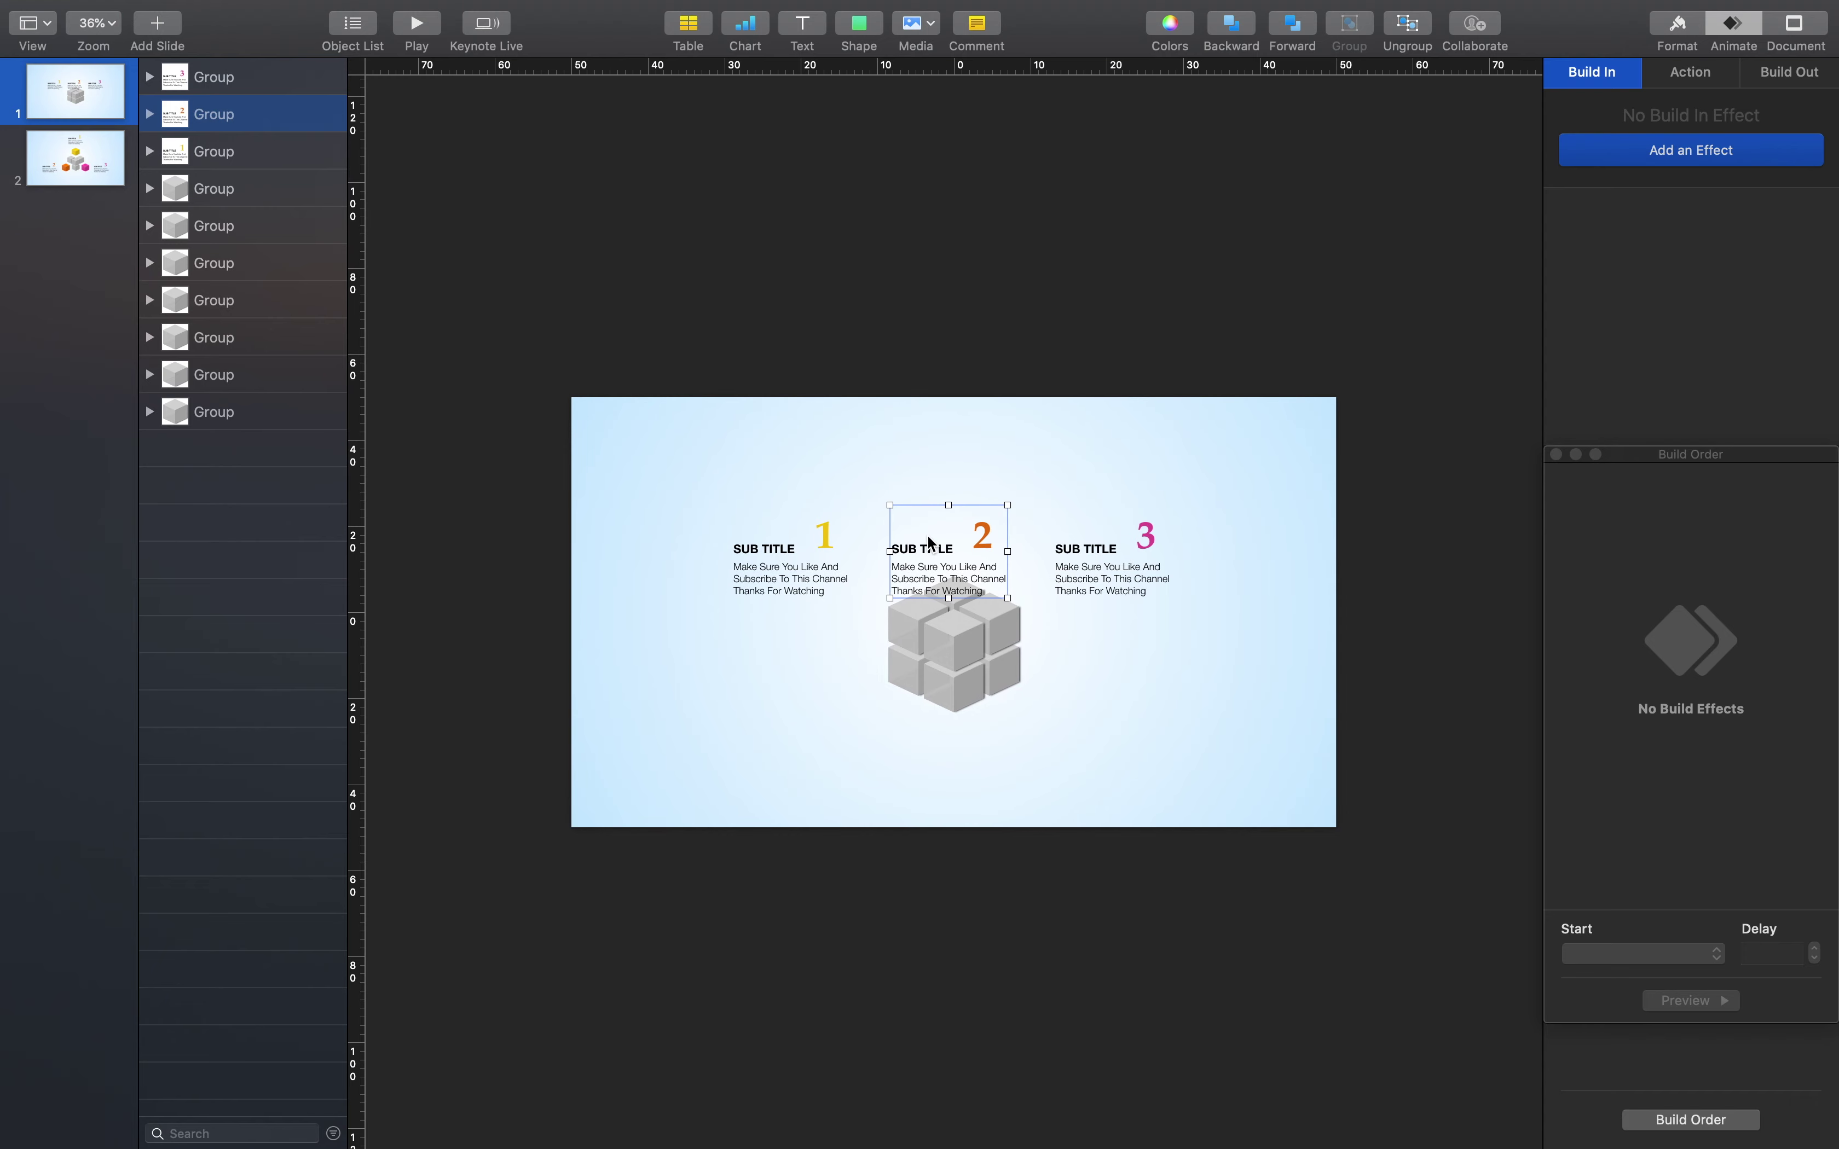
{"action": "left_click_drag", "start_coordinate": [674, 469], "coordinate": [1149, 553]}
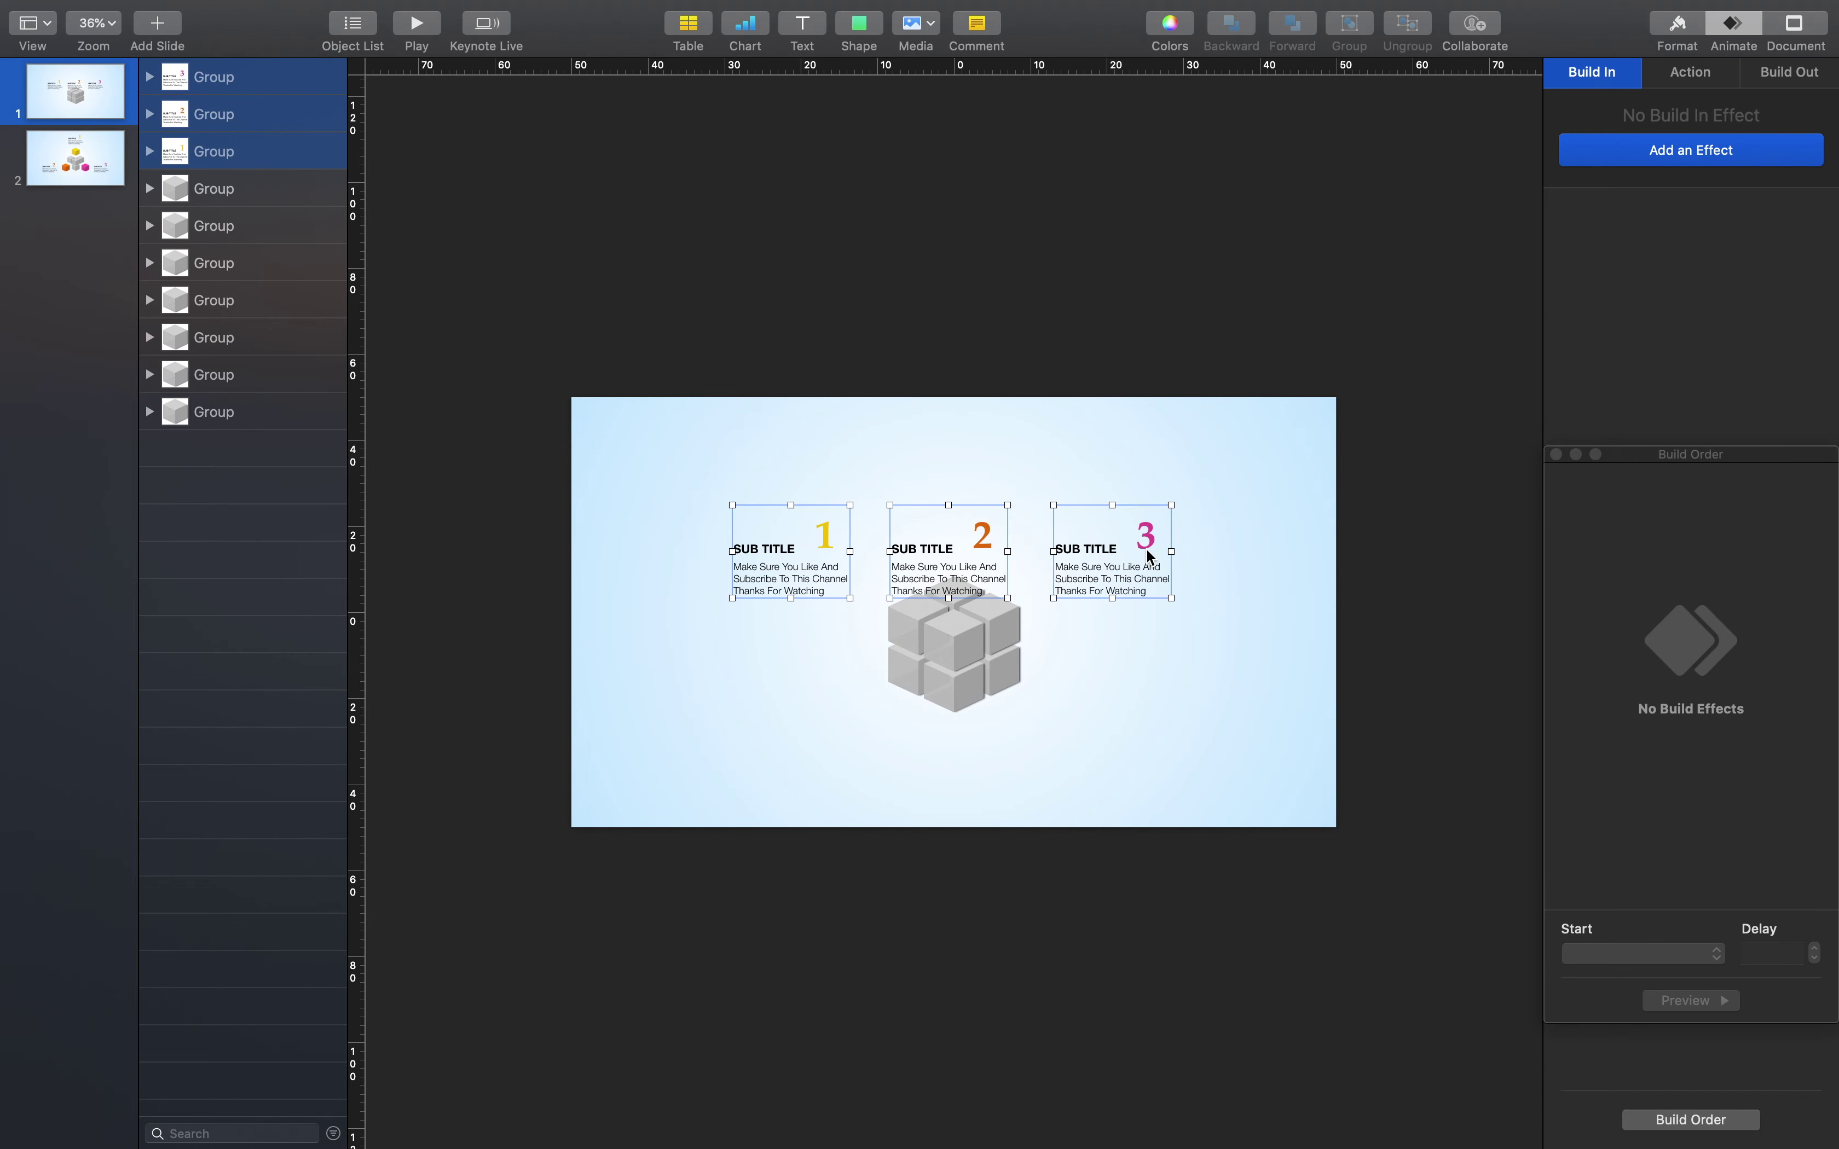
{"action": "key", "text": "Delete"}
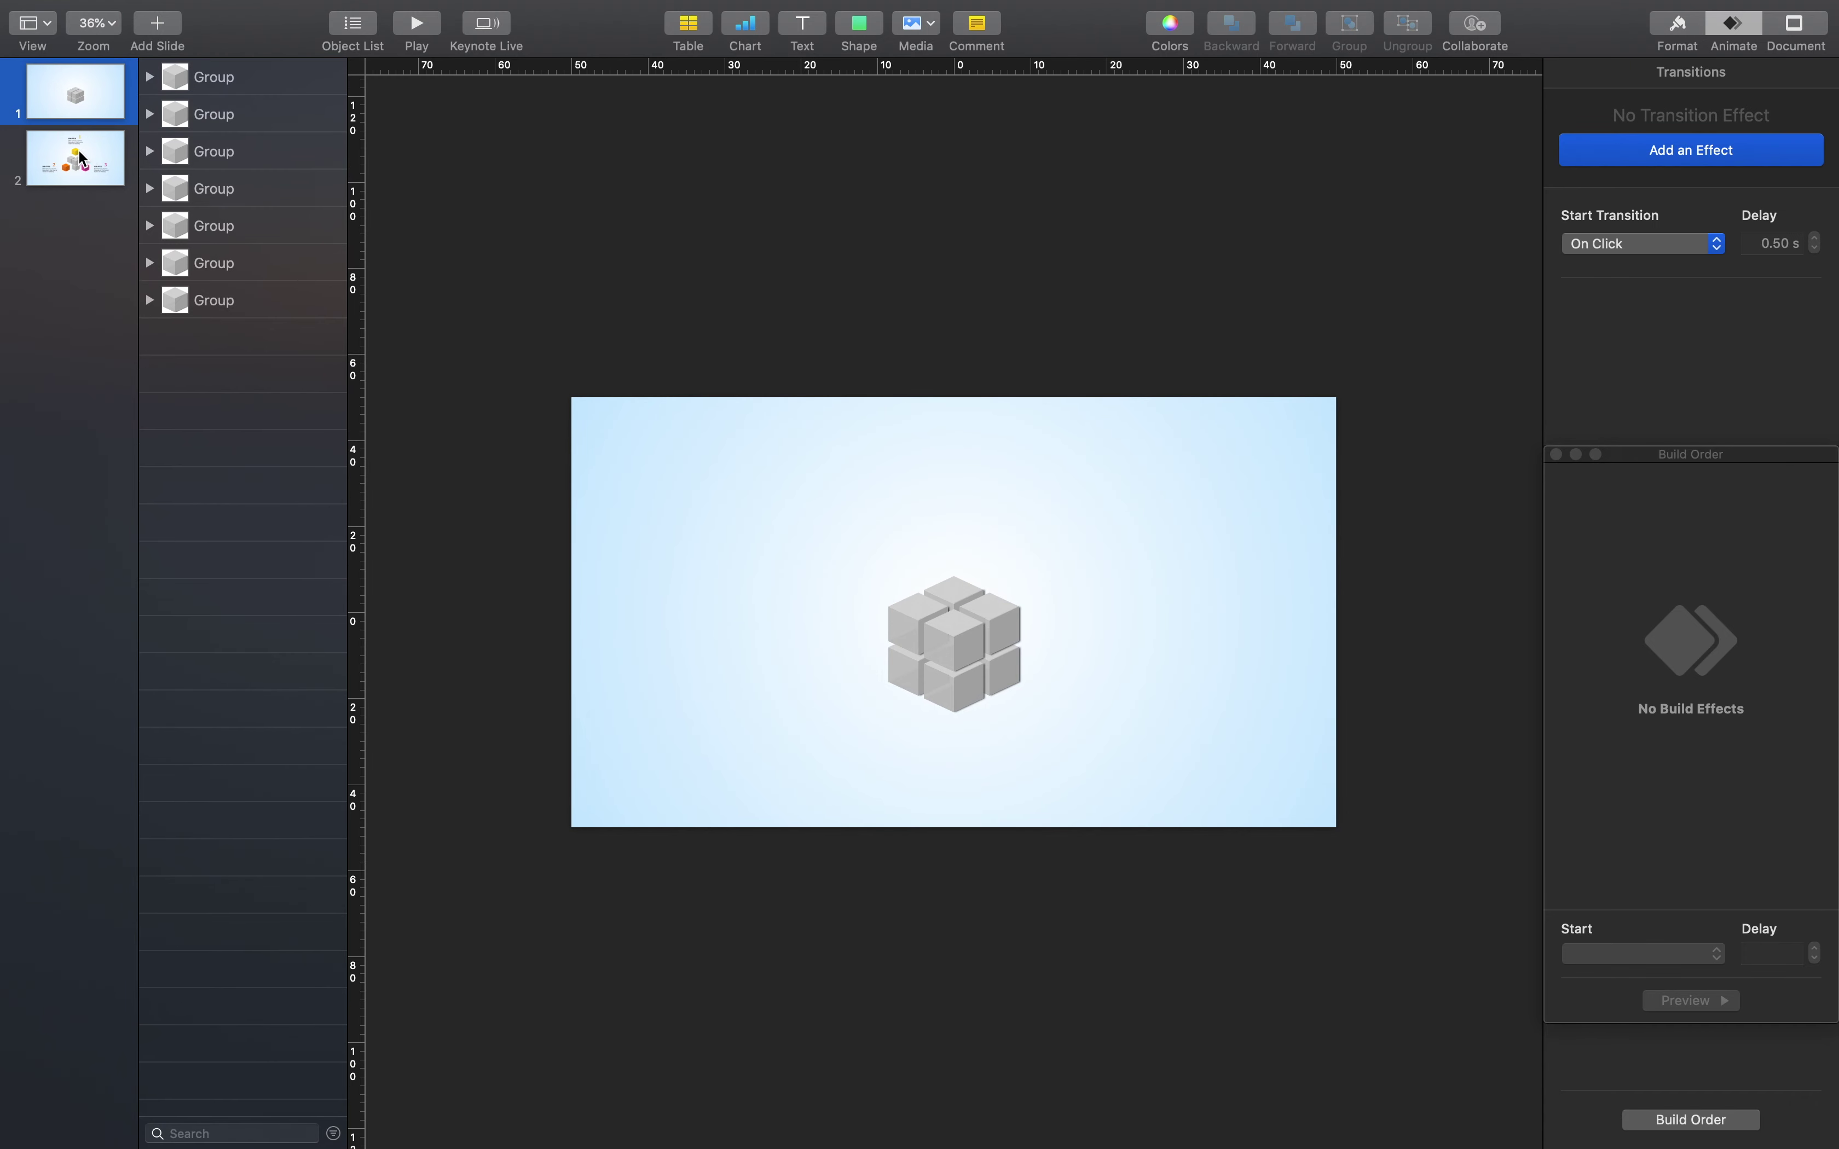
Copy the three SUB TITLE groups from slide 2 and paste them onto slide 1
{"action": "left_click", "coordinate": [82, 158]}
{"action": "left_click", "coordinate": [971, 465]}
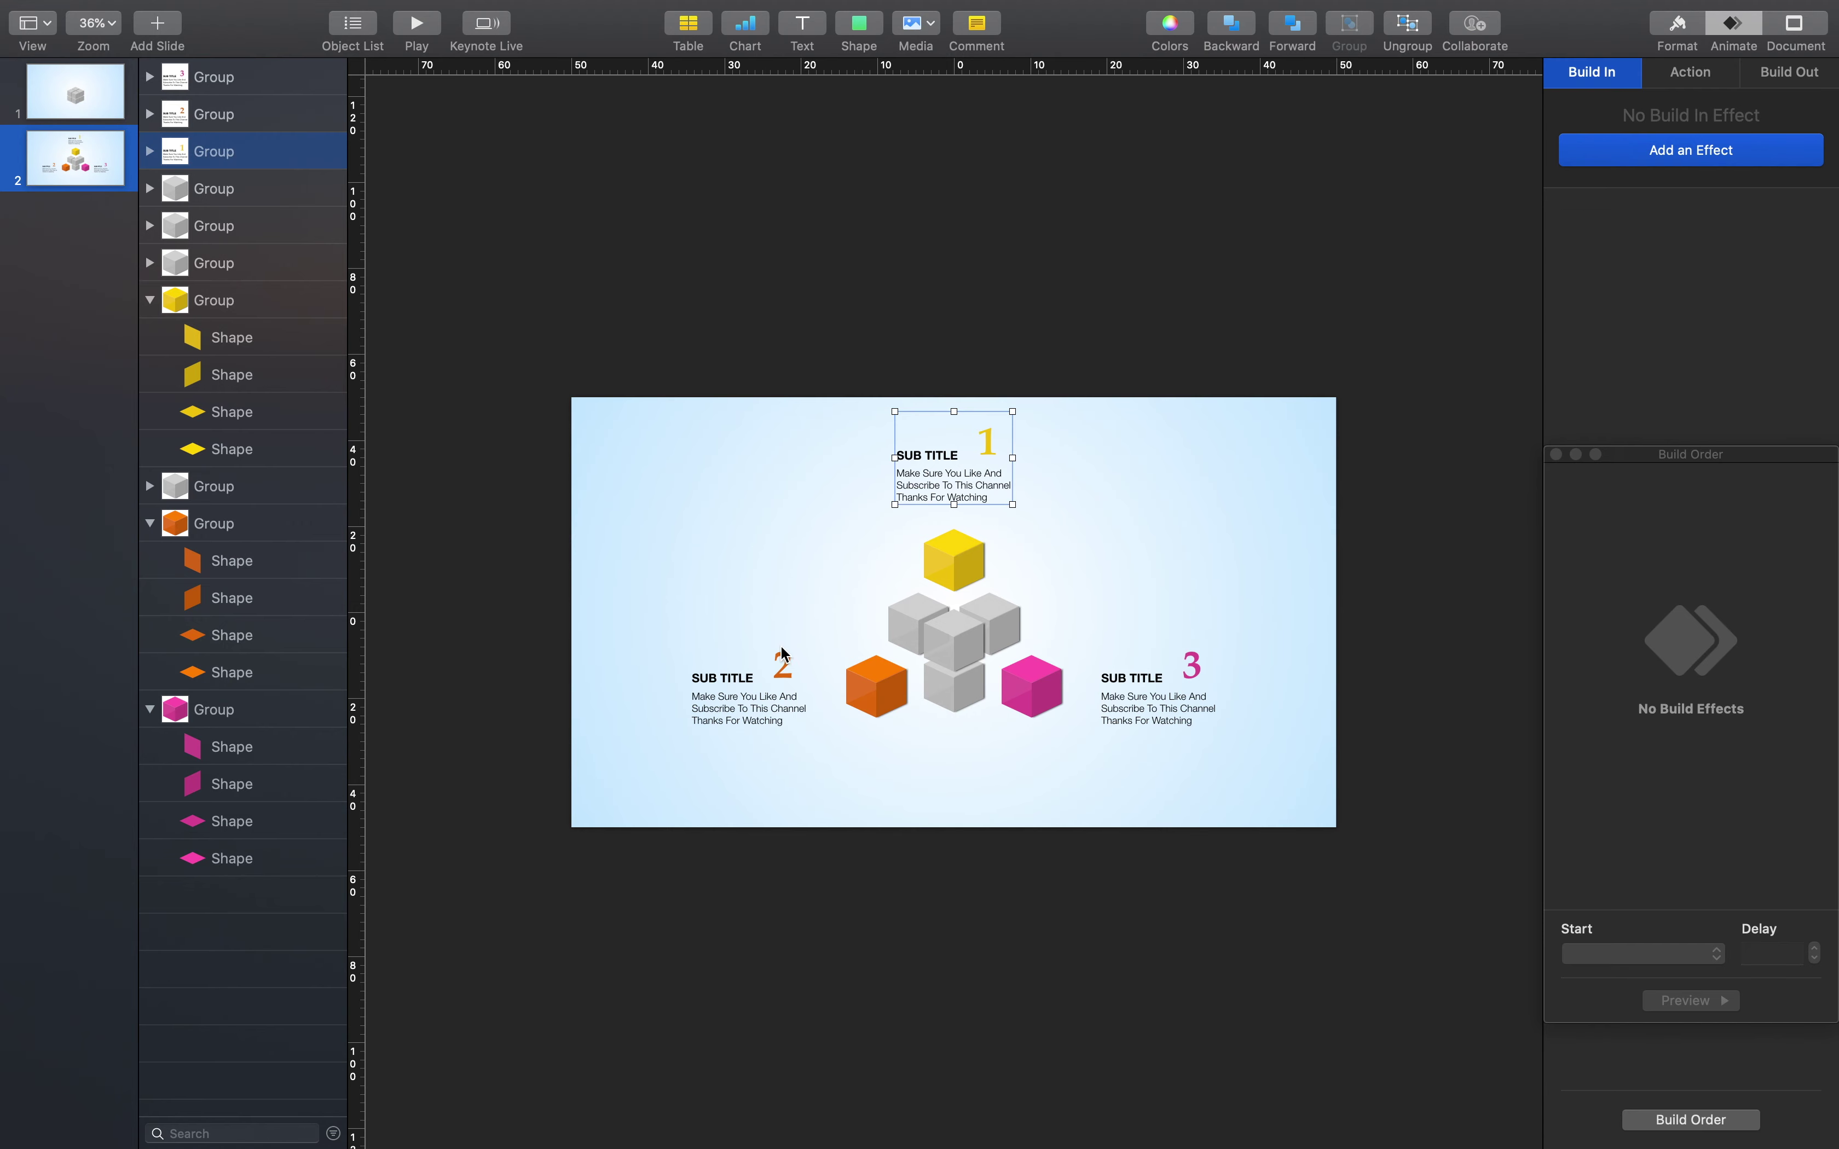
{"action": "left_click", "coordinate": [731, 705], "text": "shift"}
{"action": "left_click", "coordinate": [1179, 699], "text": "shift"}
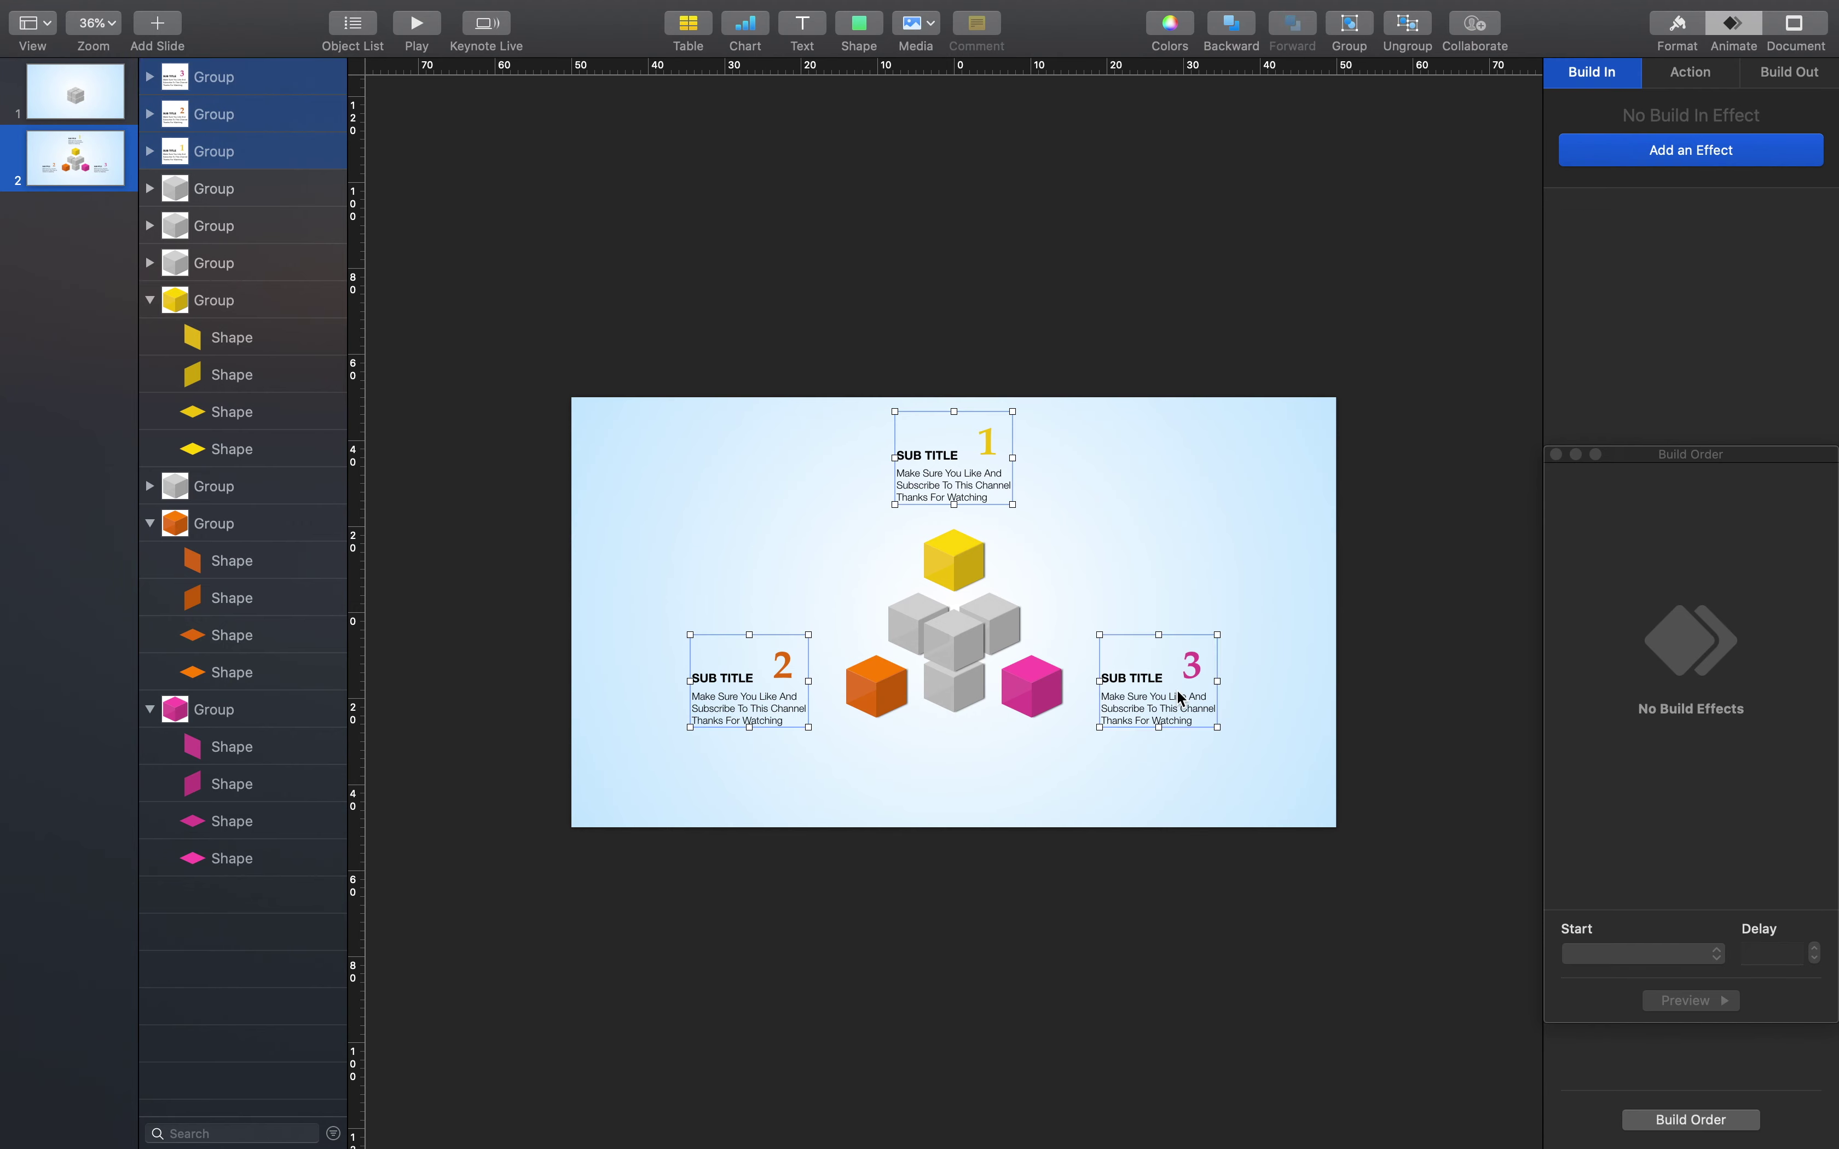
{"action": "right_click", "coordinate": [1180, 697]}
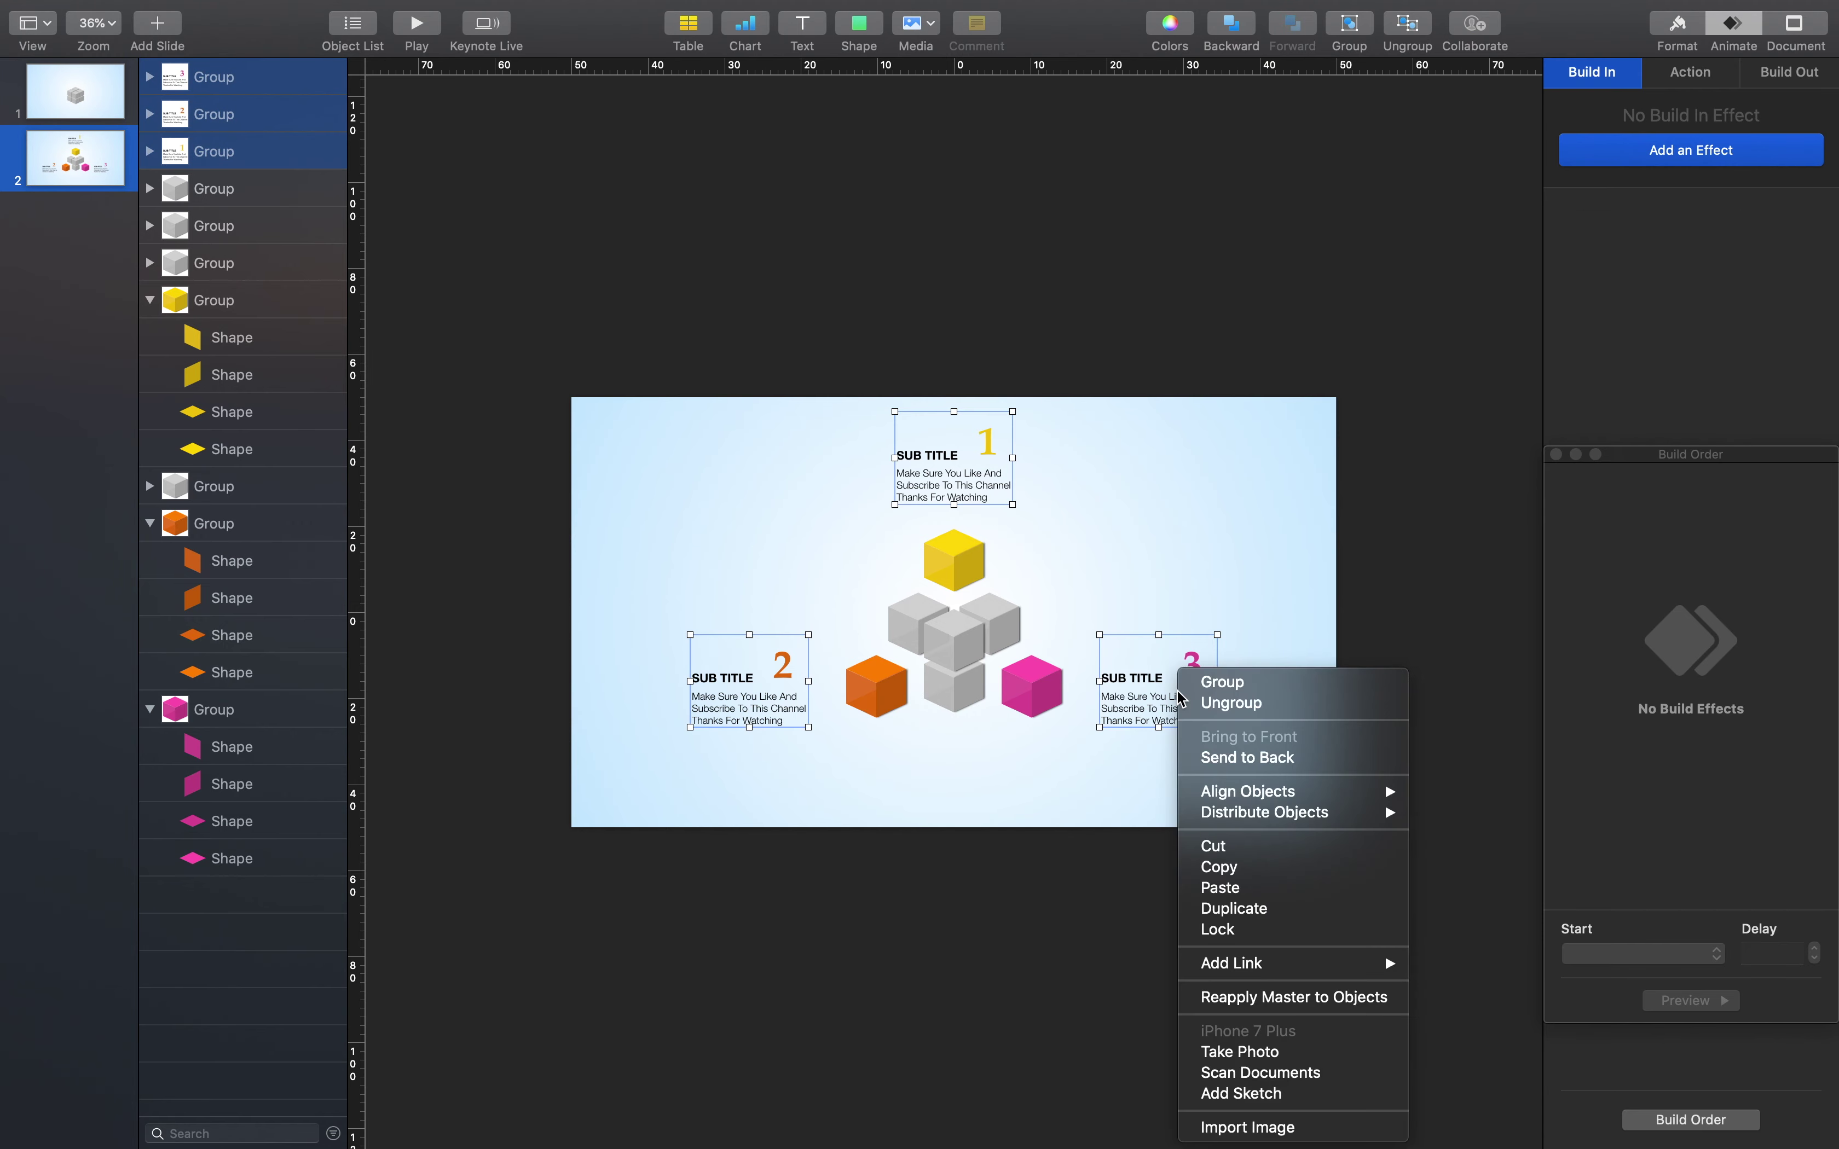
{"action": "left_click", "coordinate": [1241, 869]}
{"action": "left_click", "coordinate": [112, 103]}
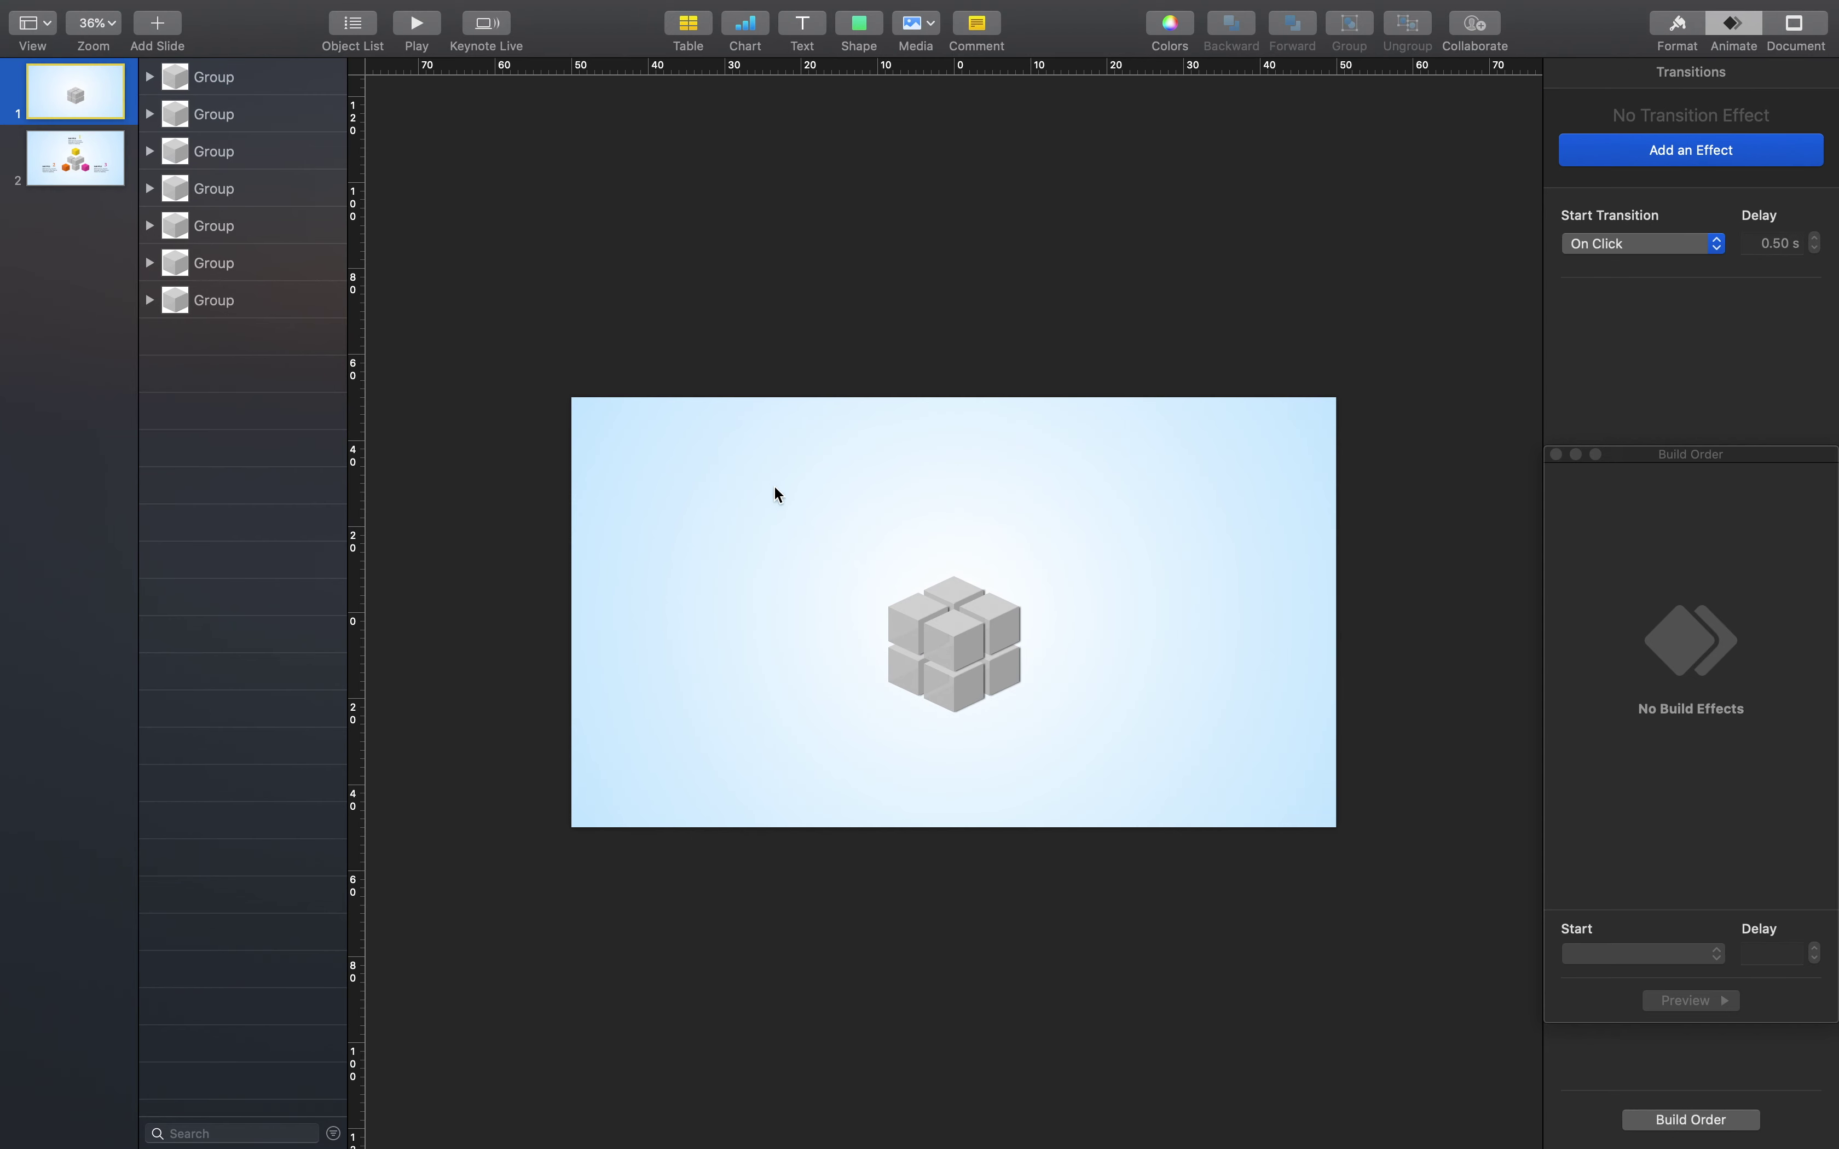
{"action": "right_click", "coordinate": [864, 507]}
{"action": "left_click", "coordinate": [976, 561]}
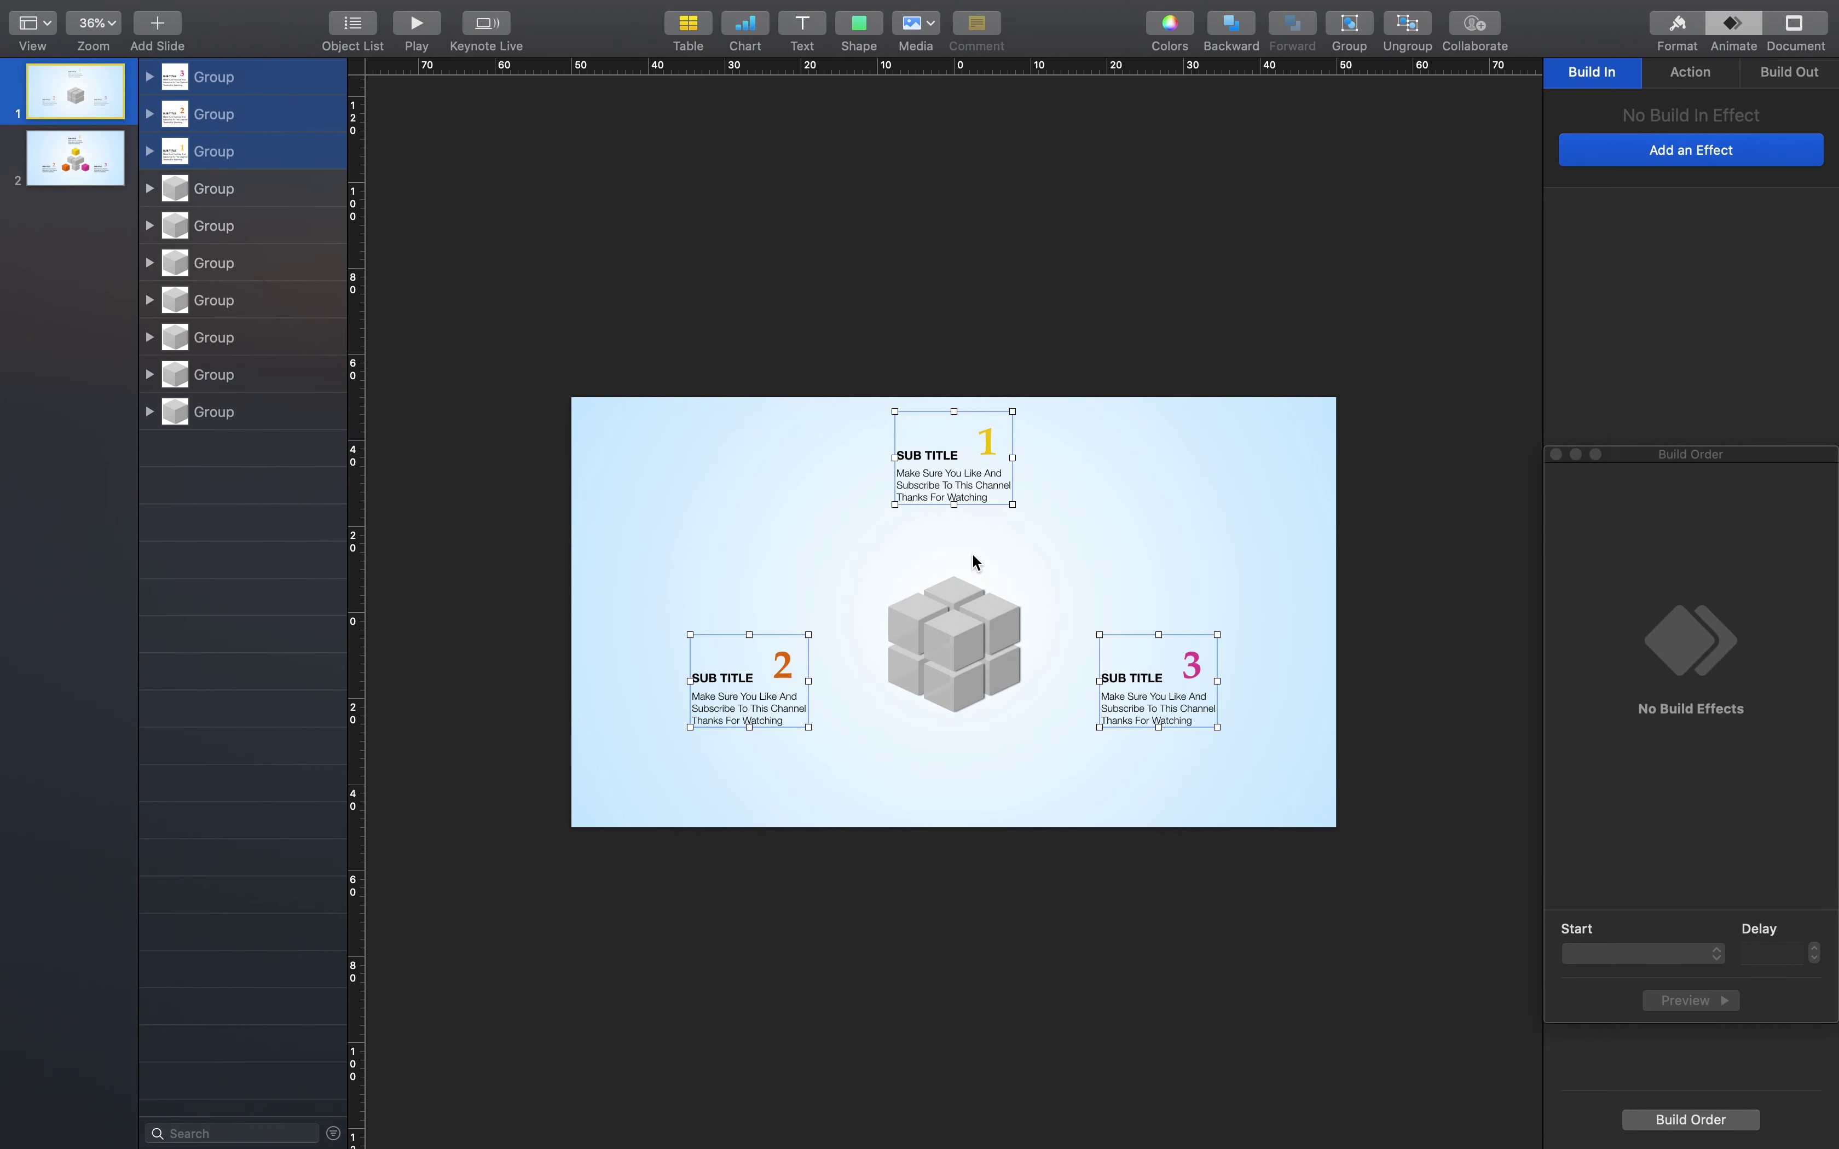
{"action": "left_click", "coordinate": [1107, 534]}
Move slide 1's subtitle groups off the slide: 1 above the upper edge, 2 beyond the left edge, 3 beyond the right edge
{"action": "left_click", "coordinate": [961, 475]}
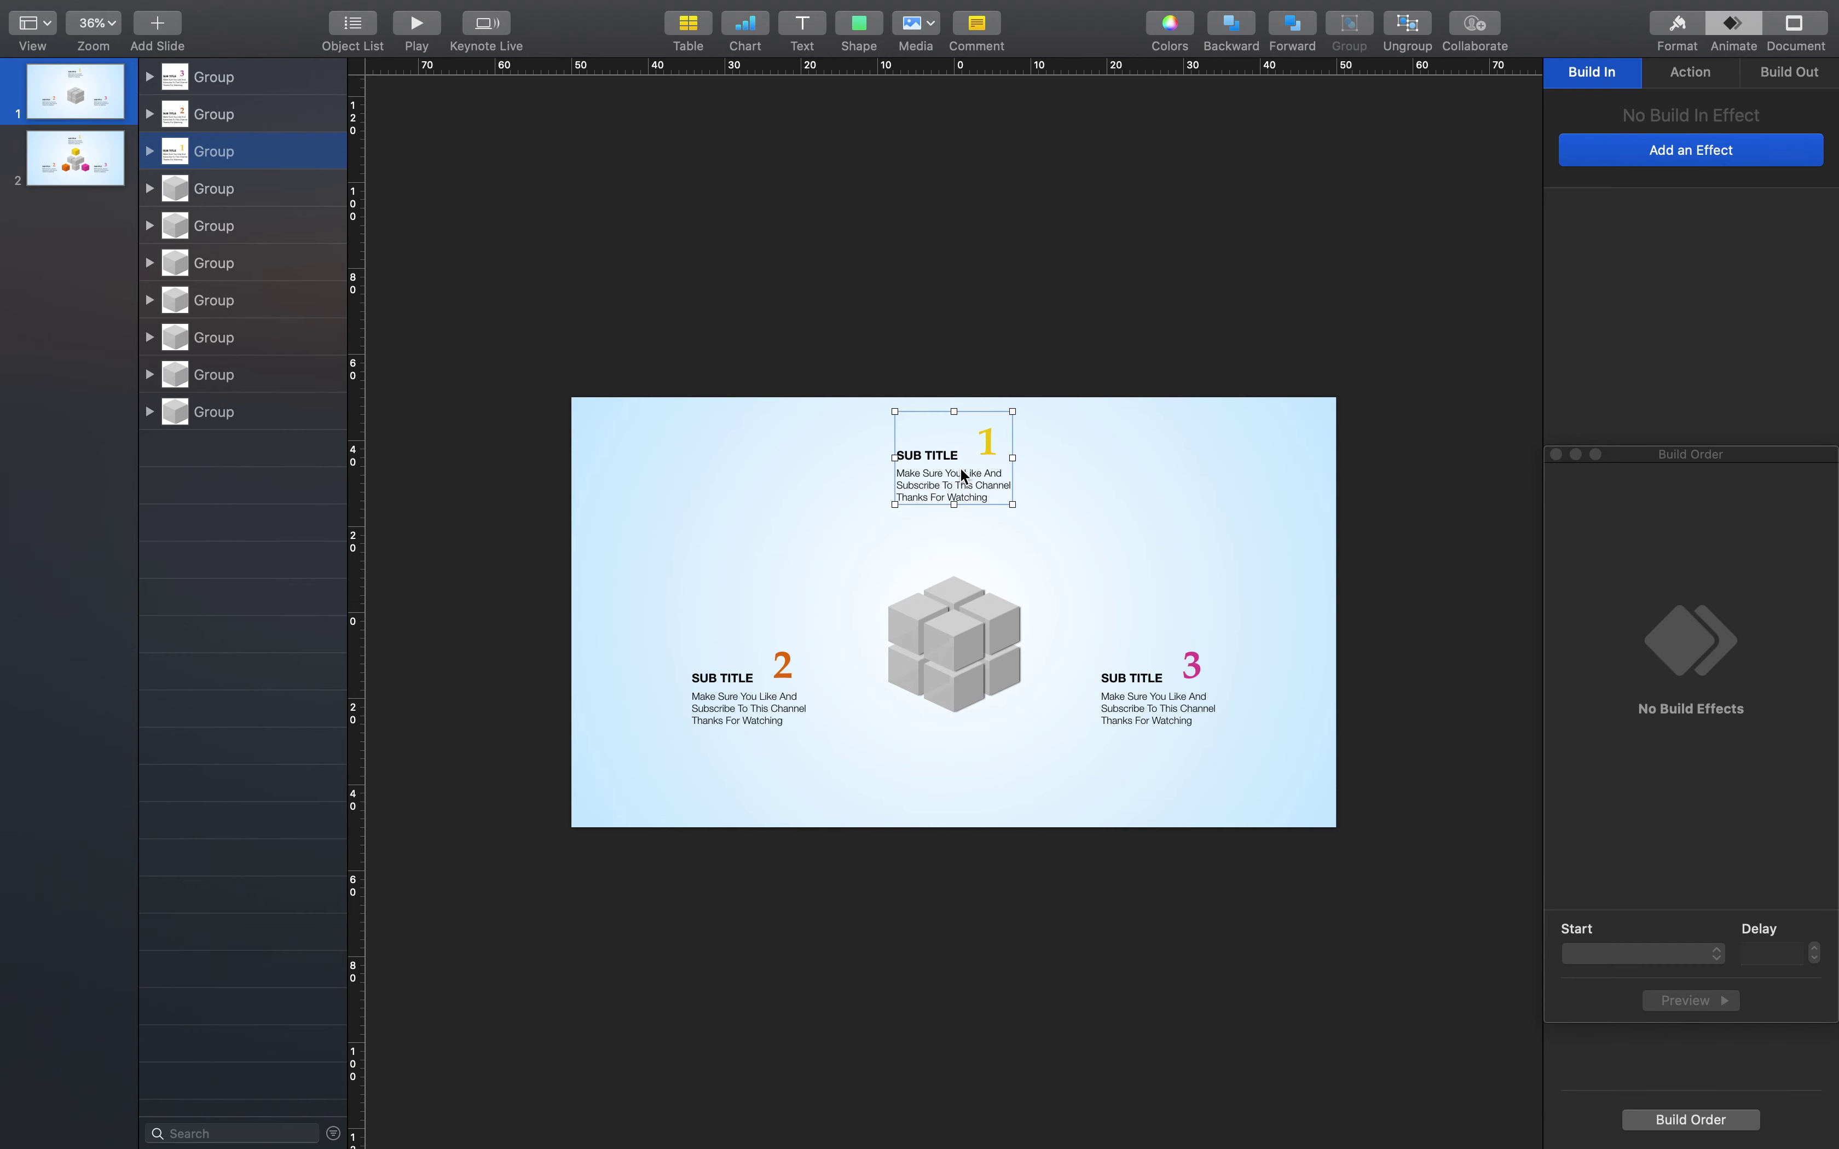
{"action": "left_click_drag", "start_coordinate": [956, 476], "coordinate": [956, 374]}
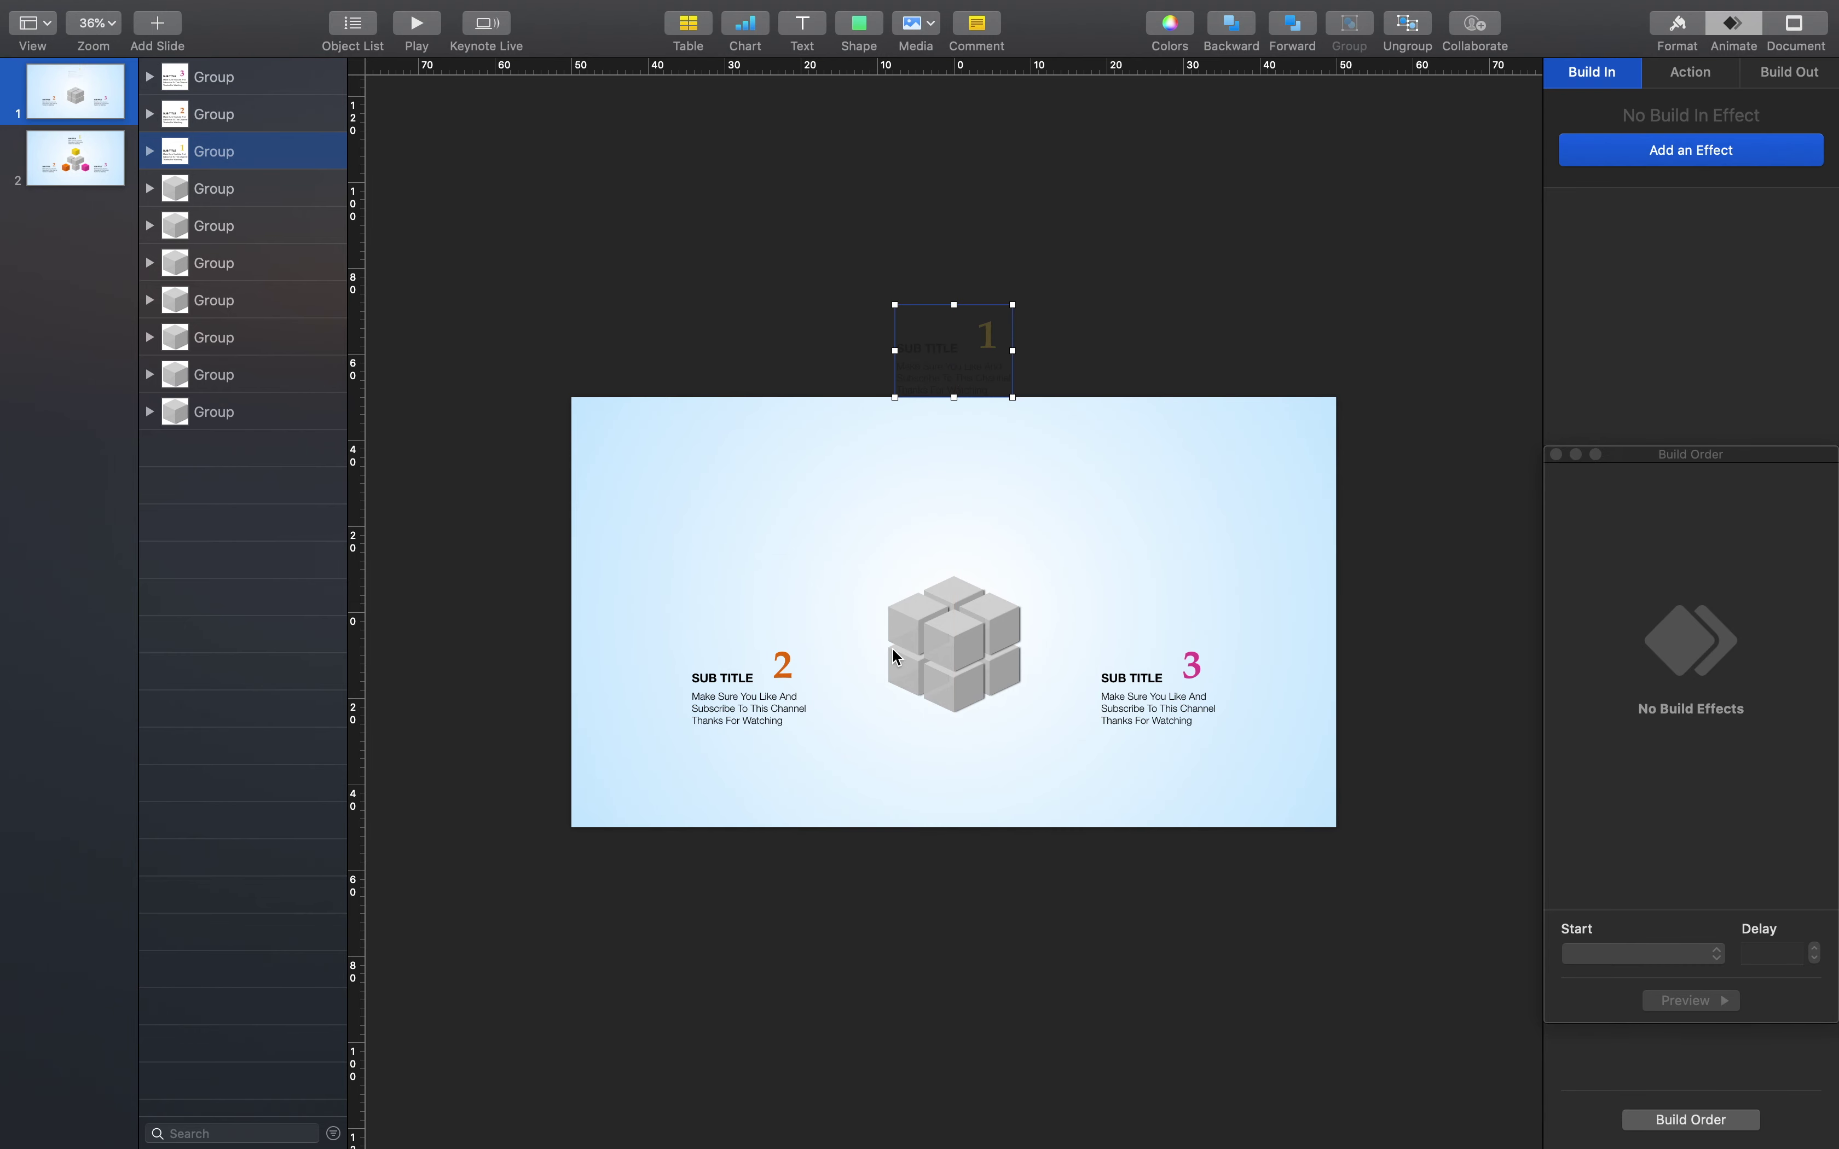
{"action": "left_click", "coordinate": [778, 700]}
{"action": "left_click_drag", "start_coordinate": [762, 705], "coordinate": [517, 706]}
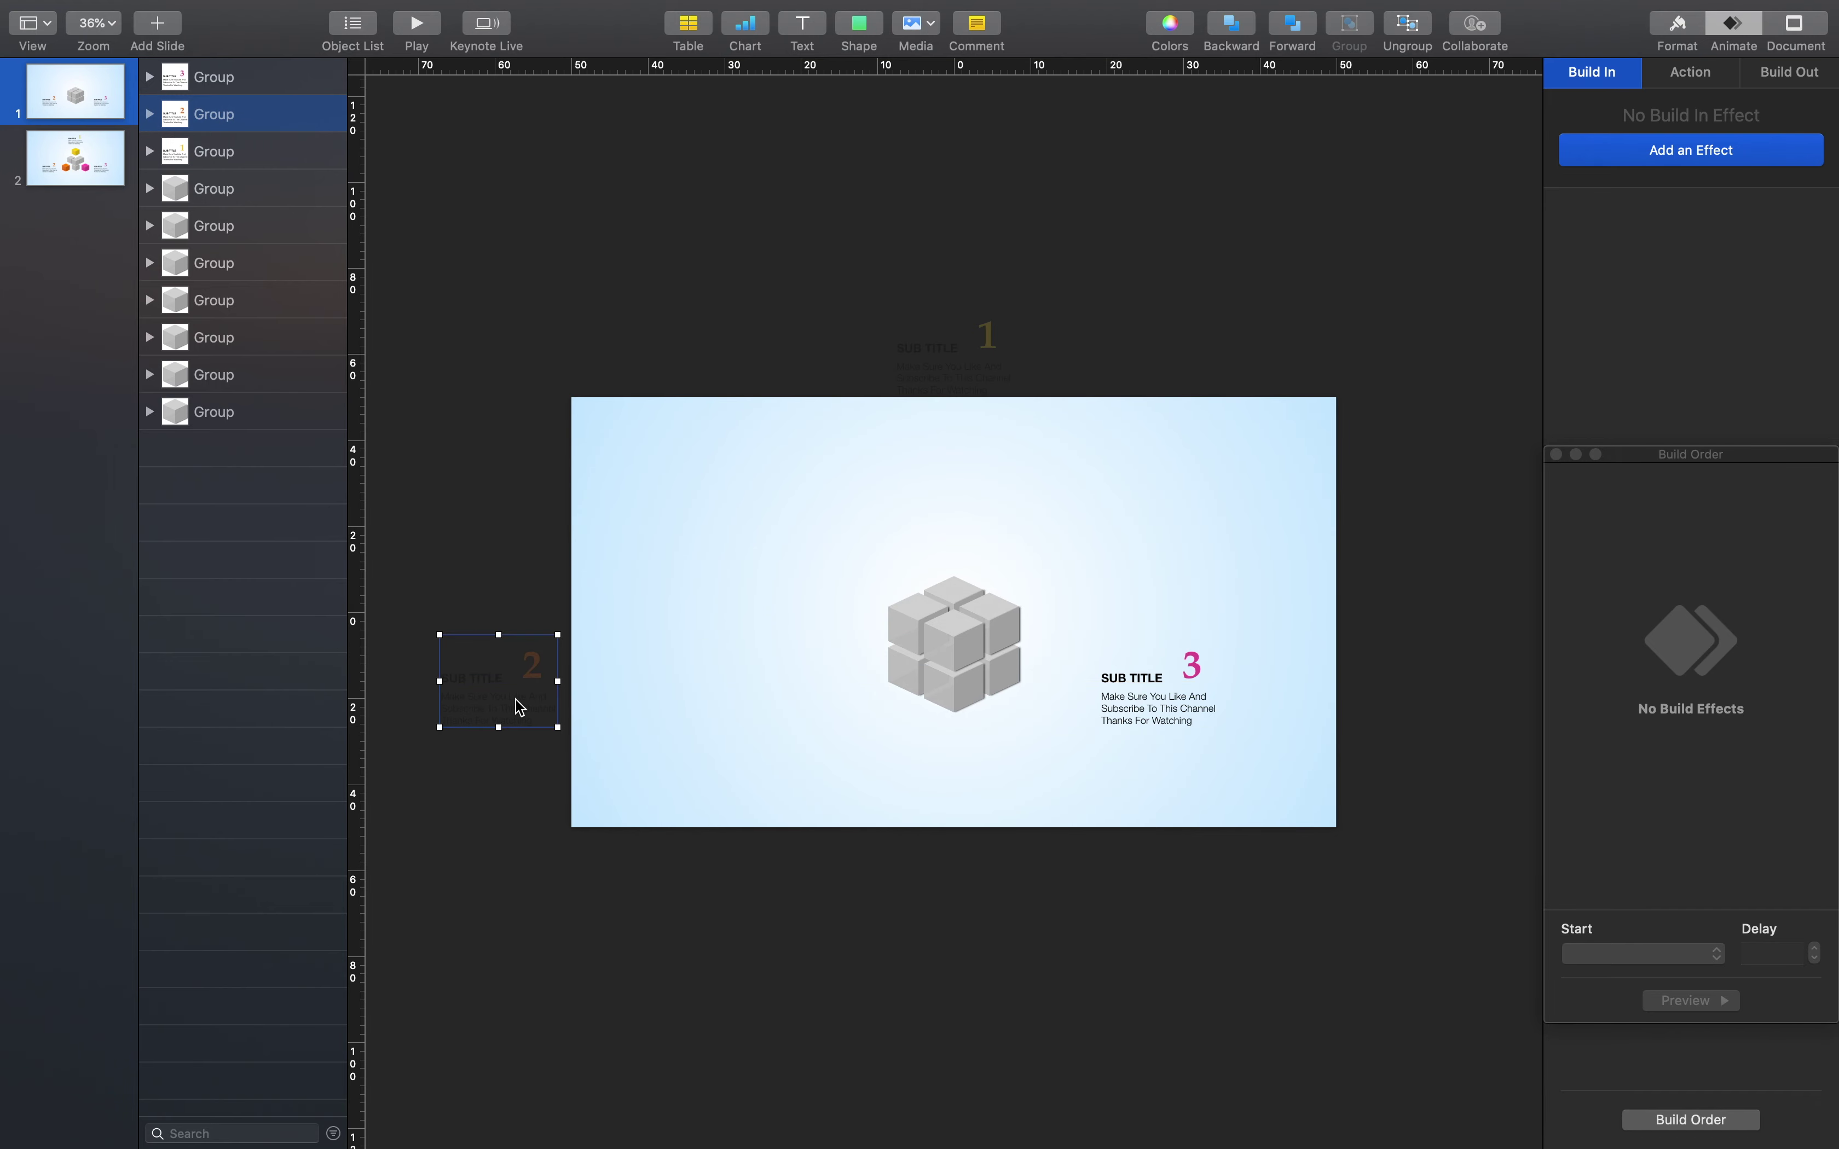
{"action": "left_click", "coordinate": [1170, 693]}
{"action": "left_click_drag", "start_coordinate": [1170, 693], "coordinate": [1423, 692]}
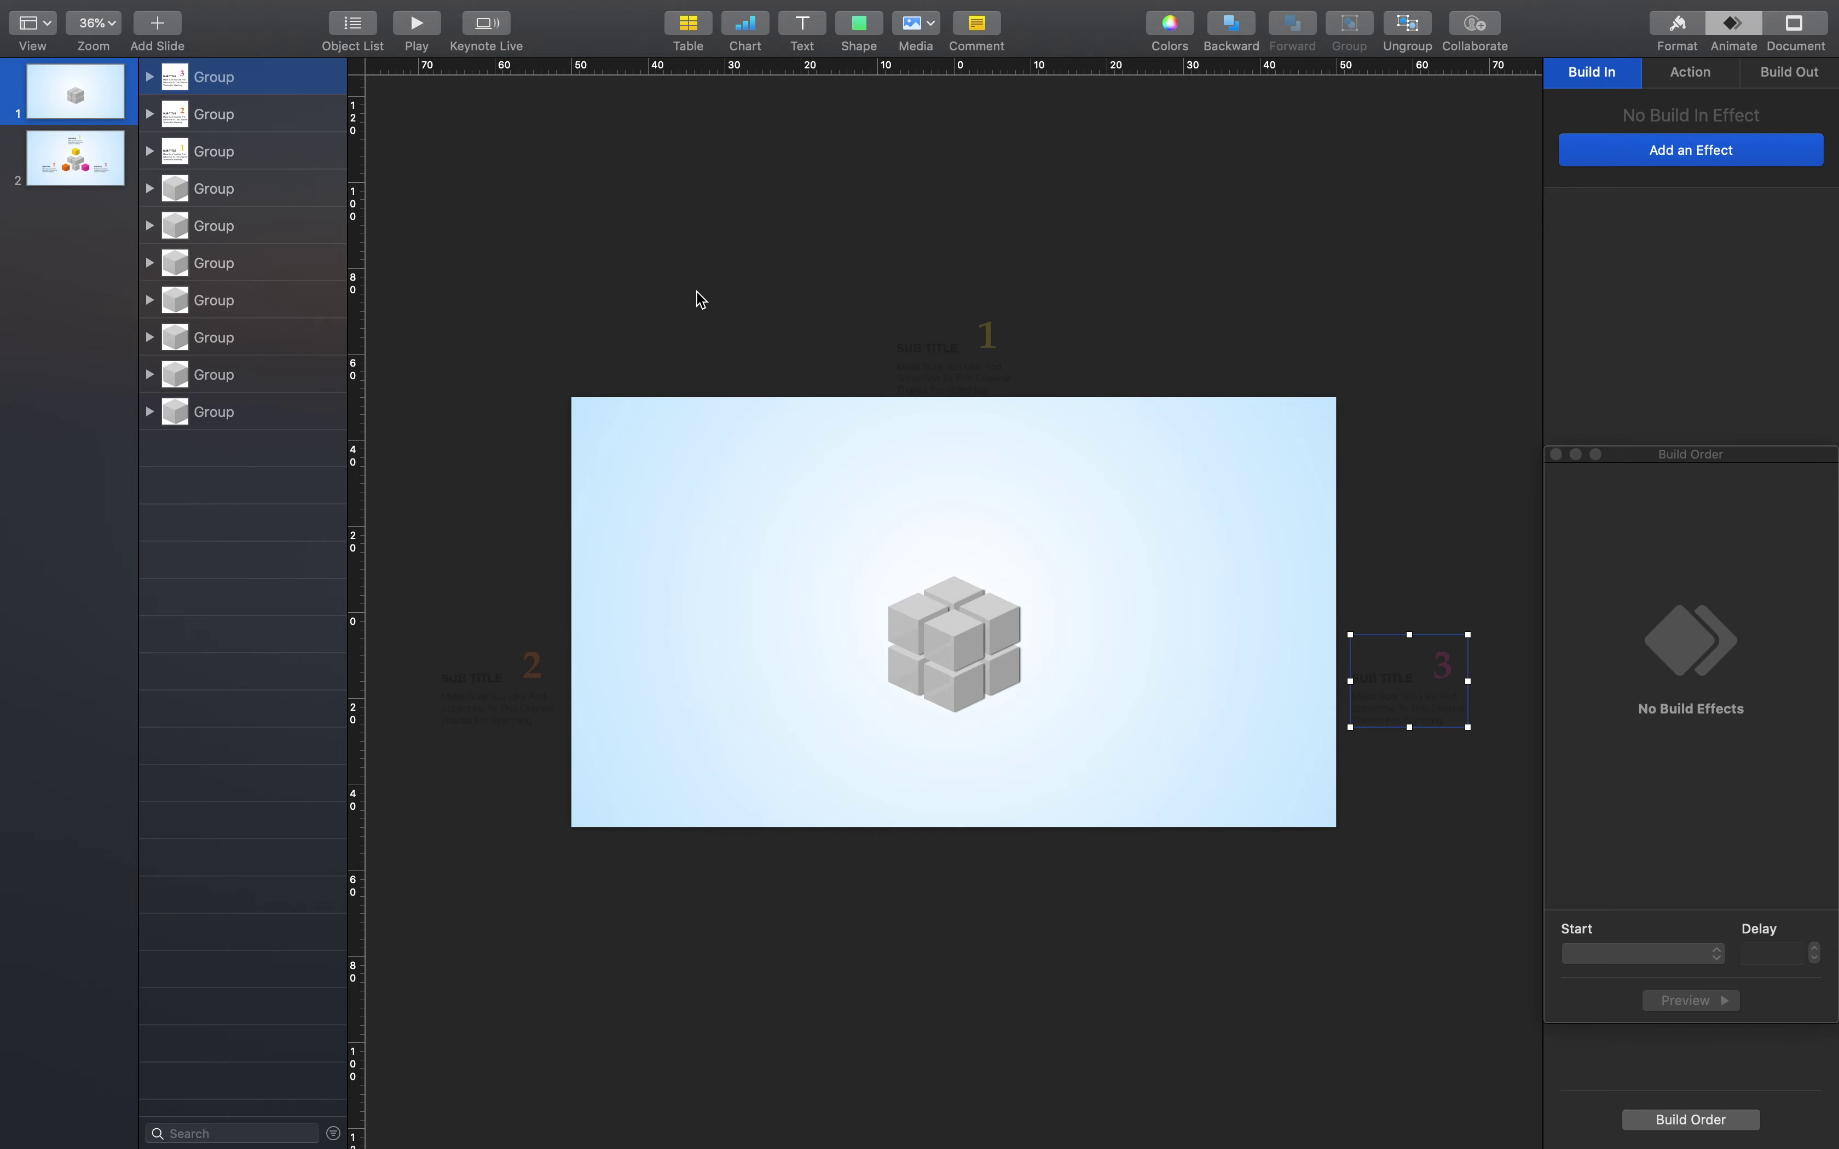
Hide the object list and Build Order window, and duplicate slide 1, placing the copy last as slide 3
{"action": "left_click", "coordinate": [358, 32]}
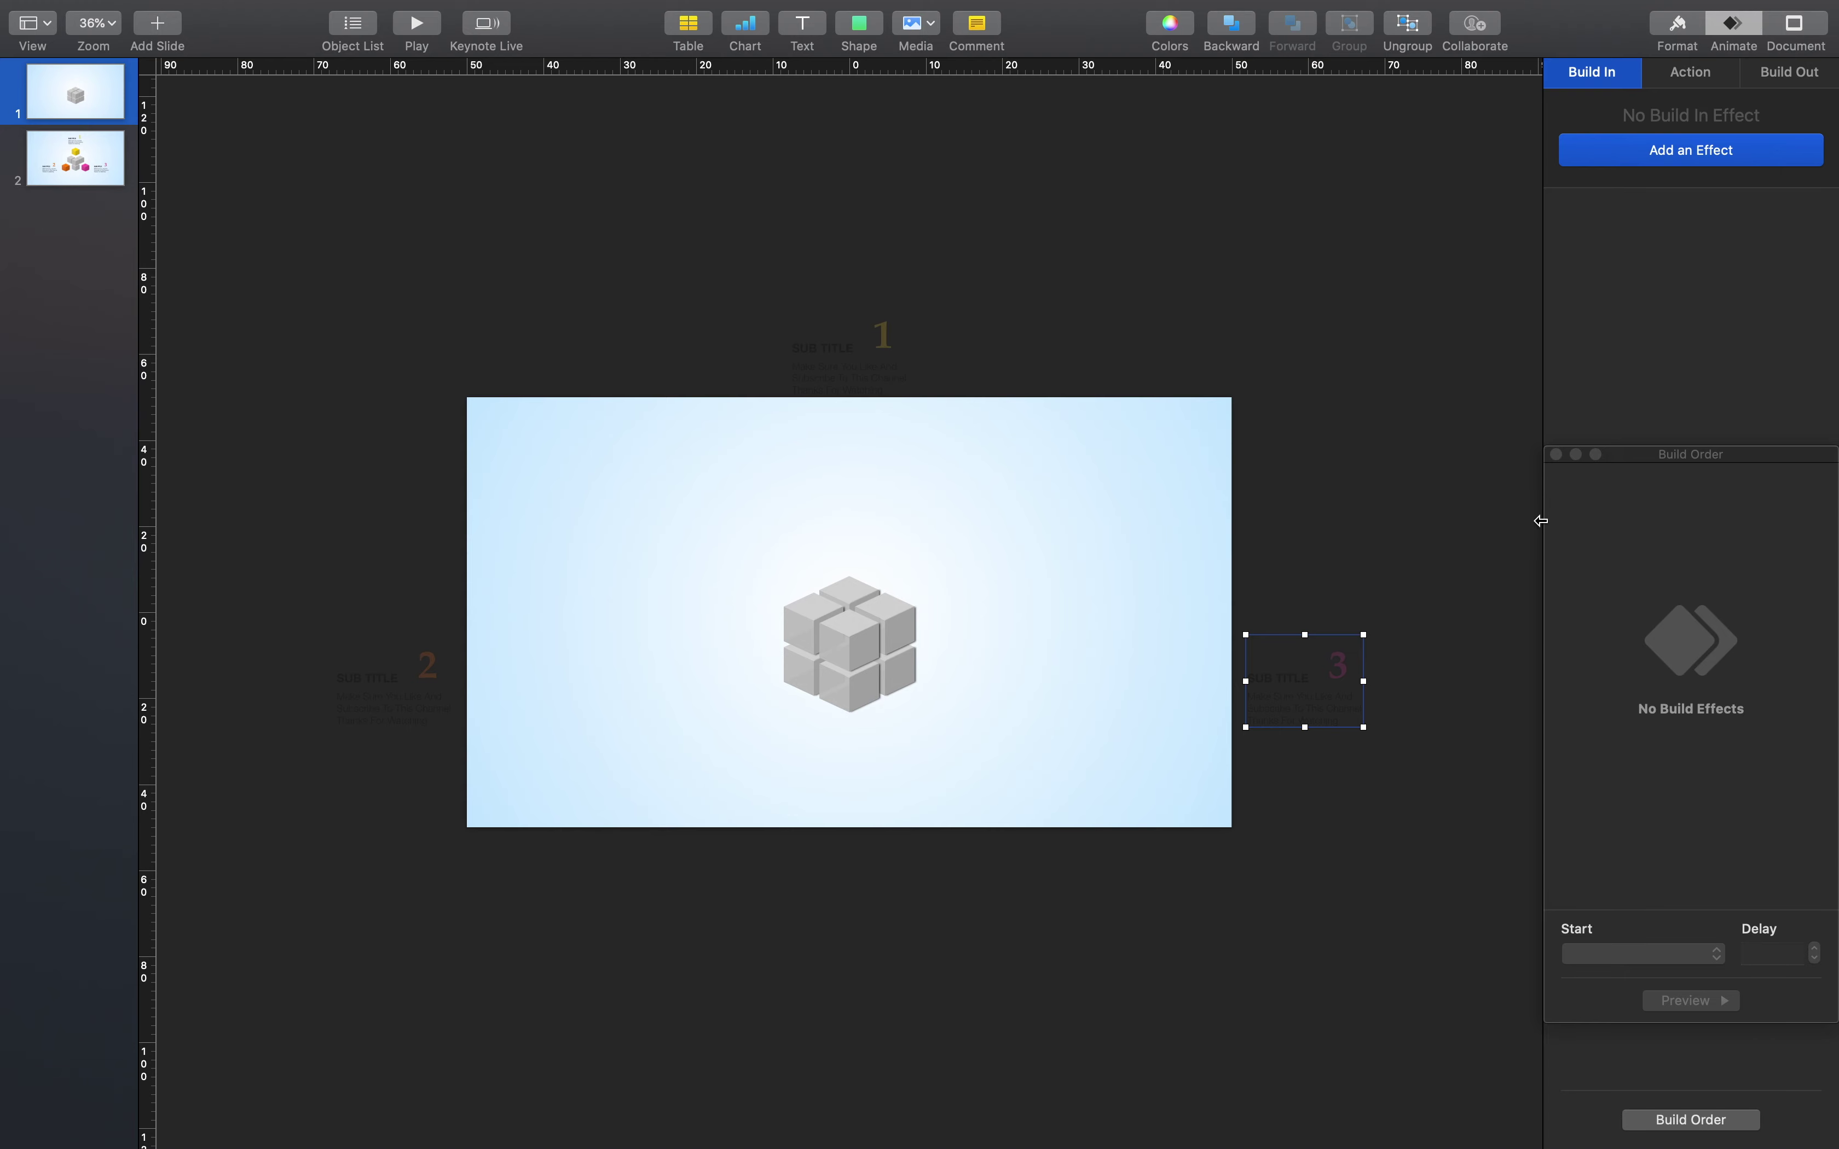
{"action": "left_click", "coordinate": [1556, 453]}
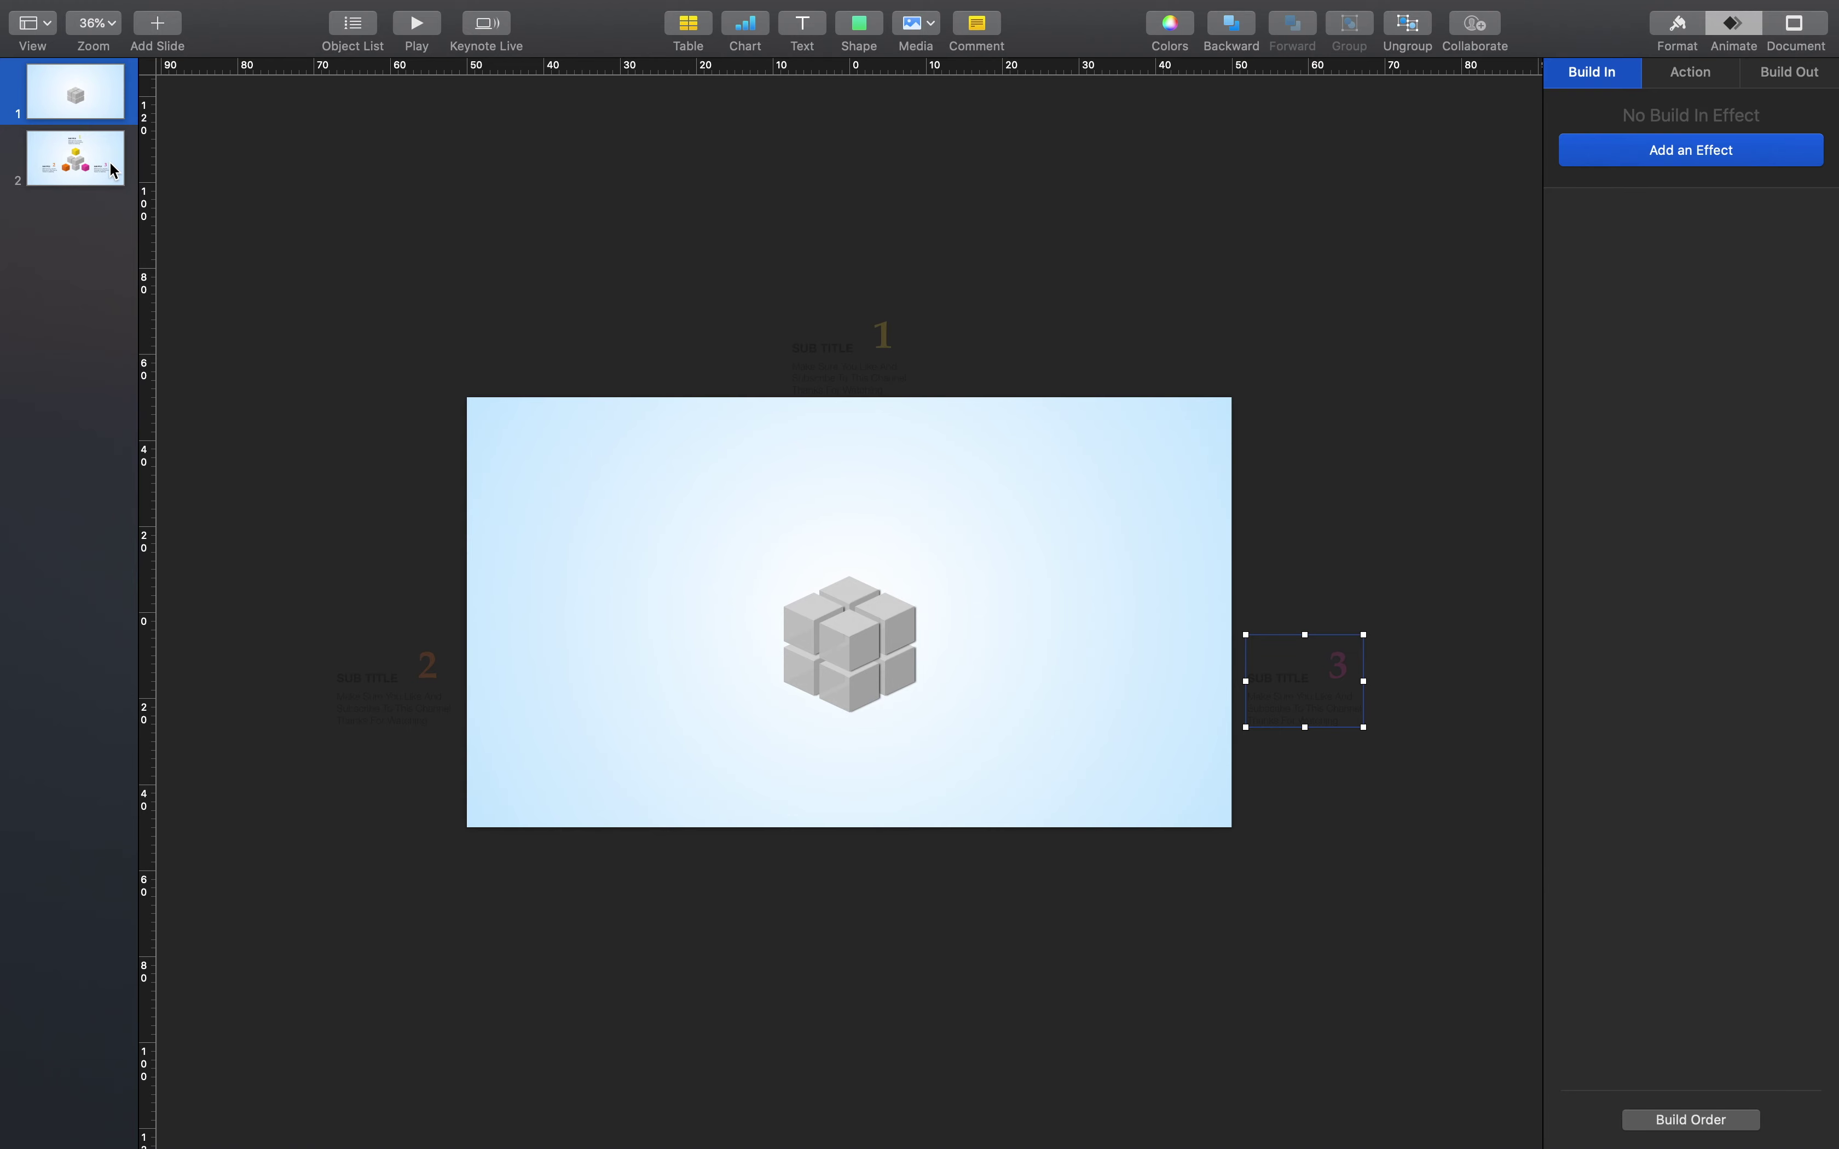
{"action": "key", "text": "super+d"}
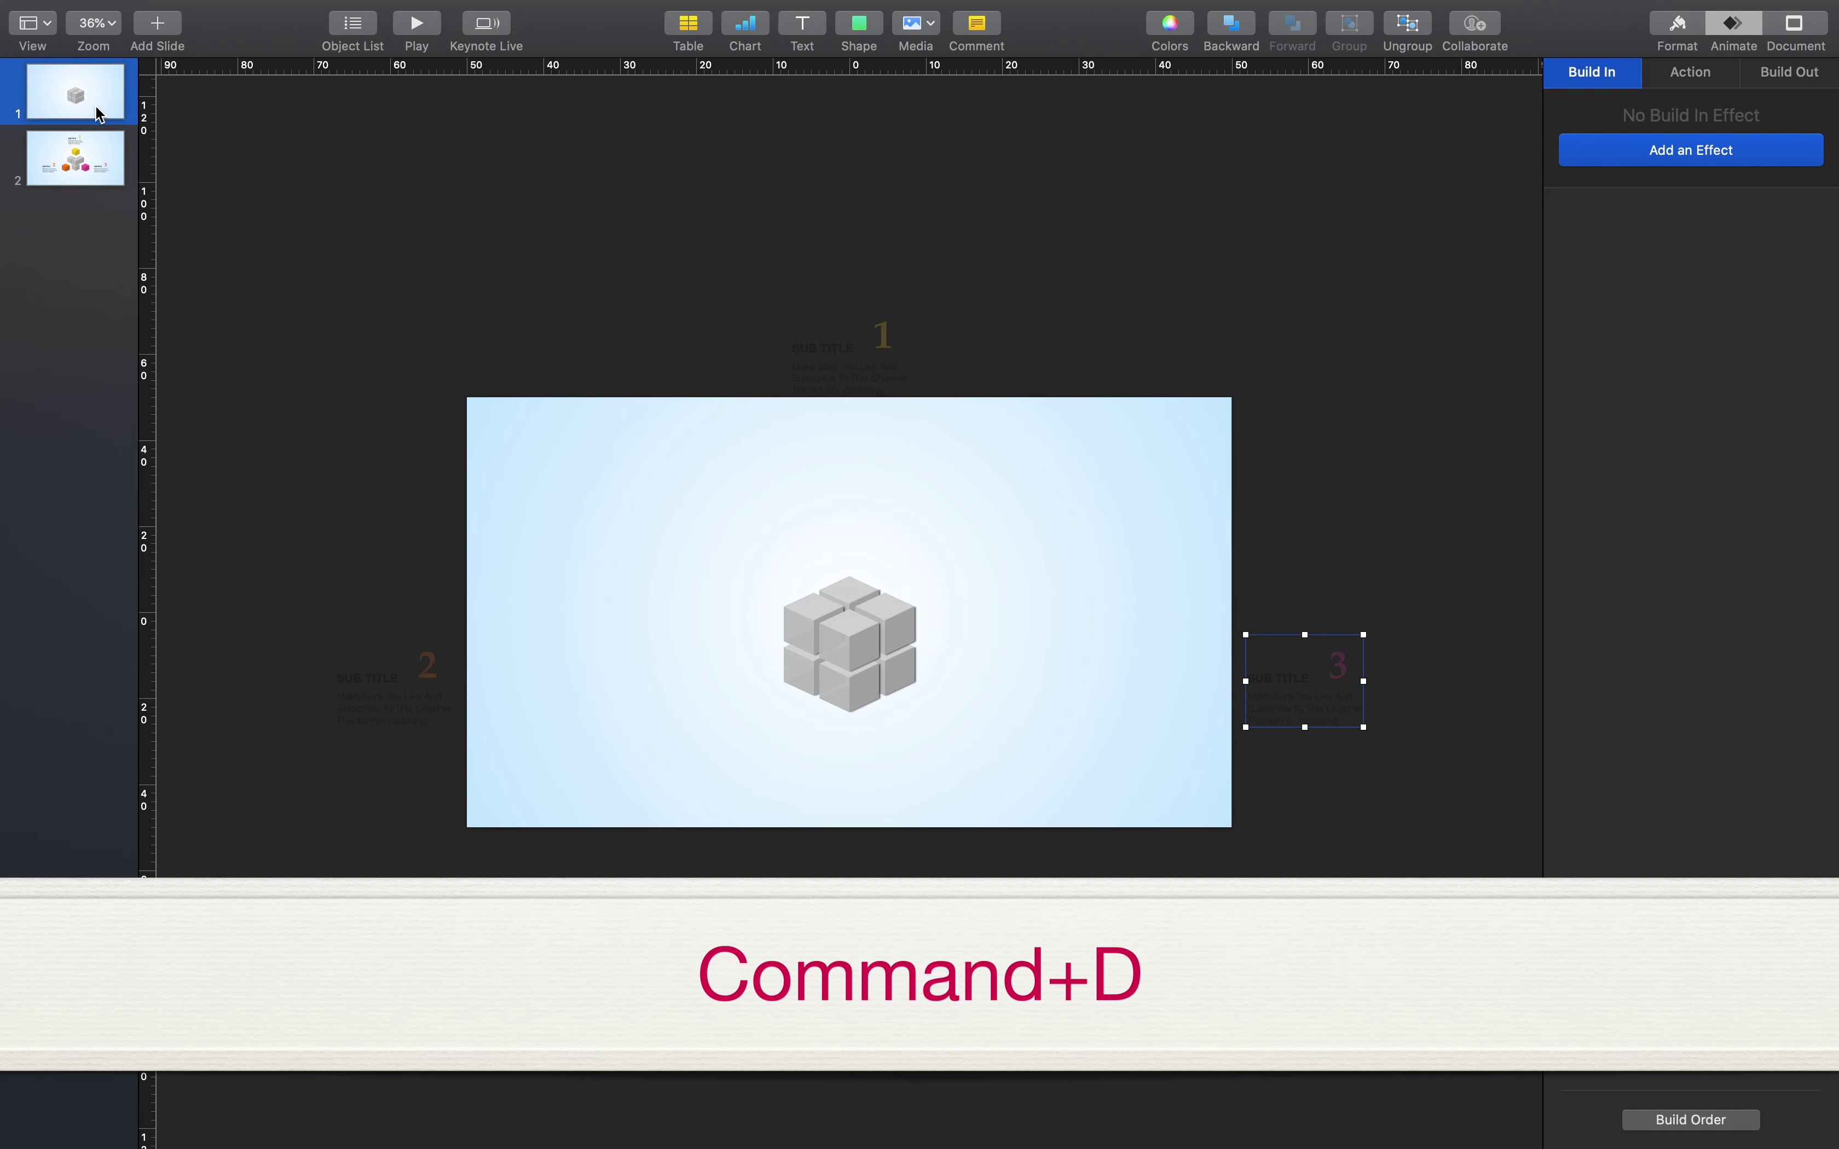
{"action": "left_click", "coordinate": [72, 99]}
{"action": "key", "text": "super+d"}
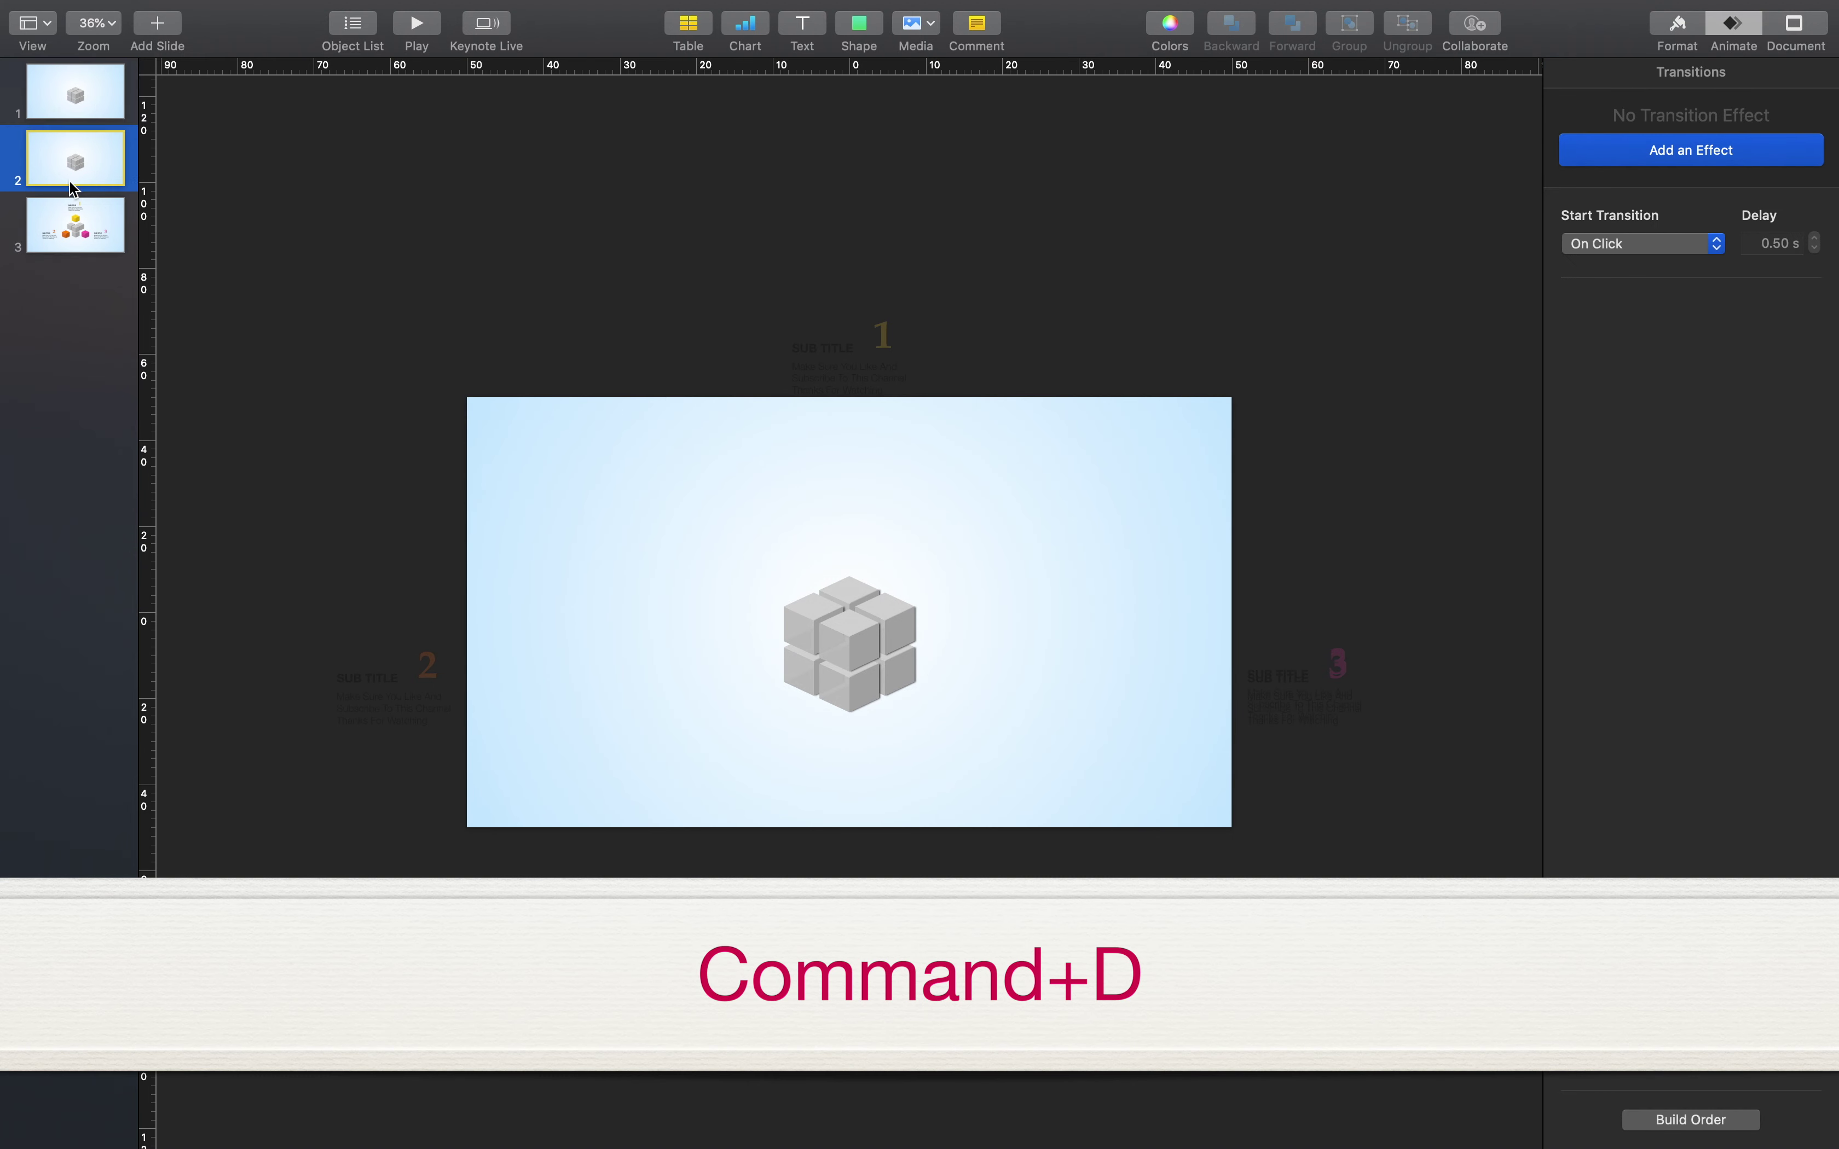
{"action": "left_click_drag", "start_coordinate": [75, 176], "coordinate": [76, 239]}
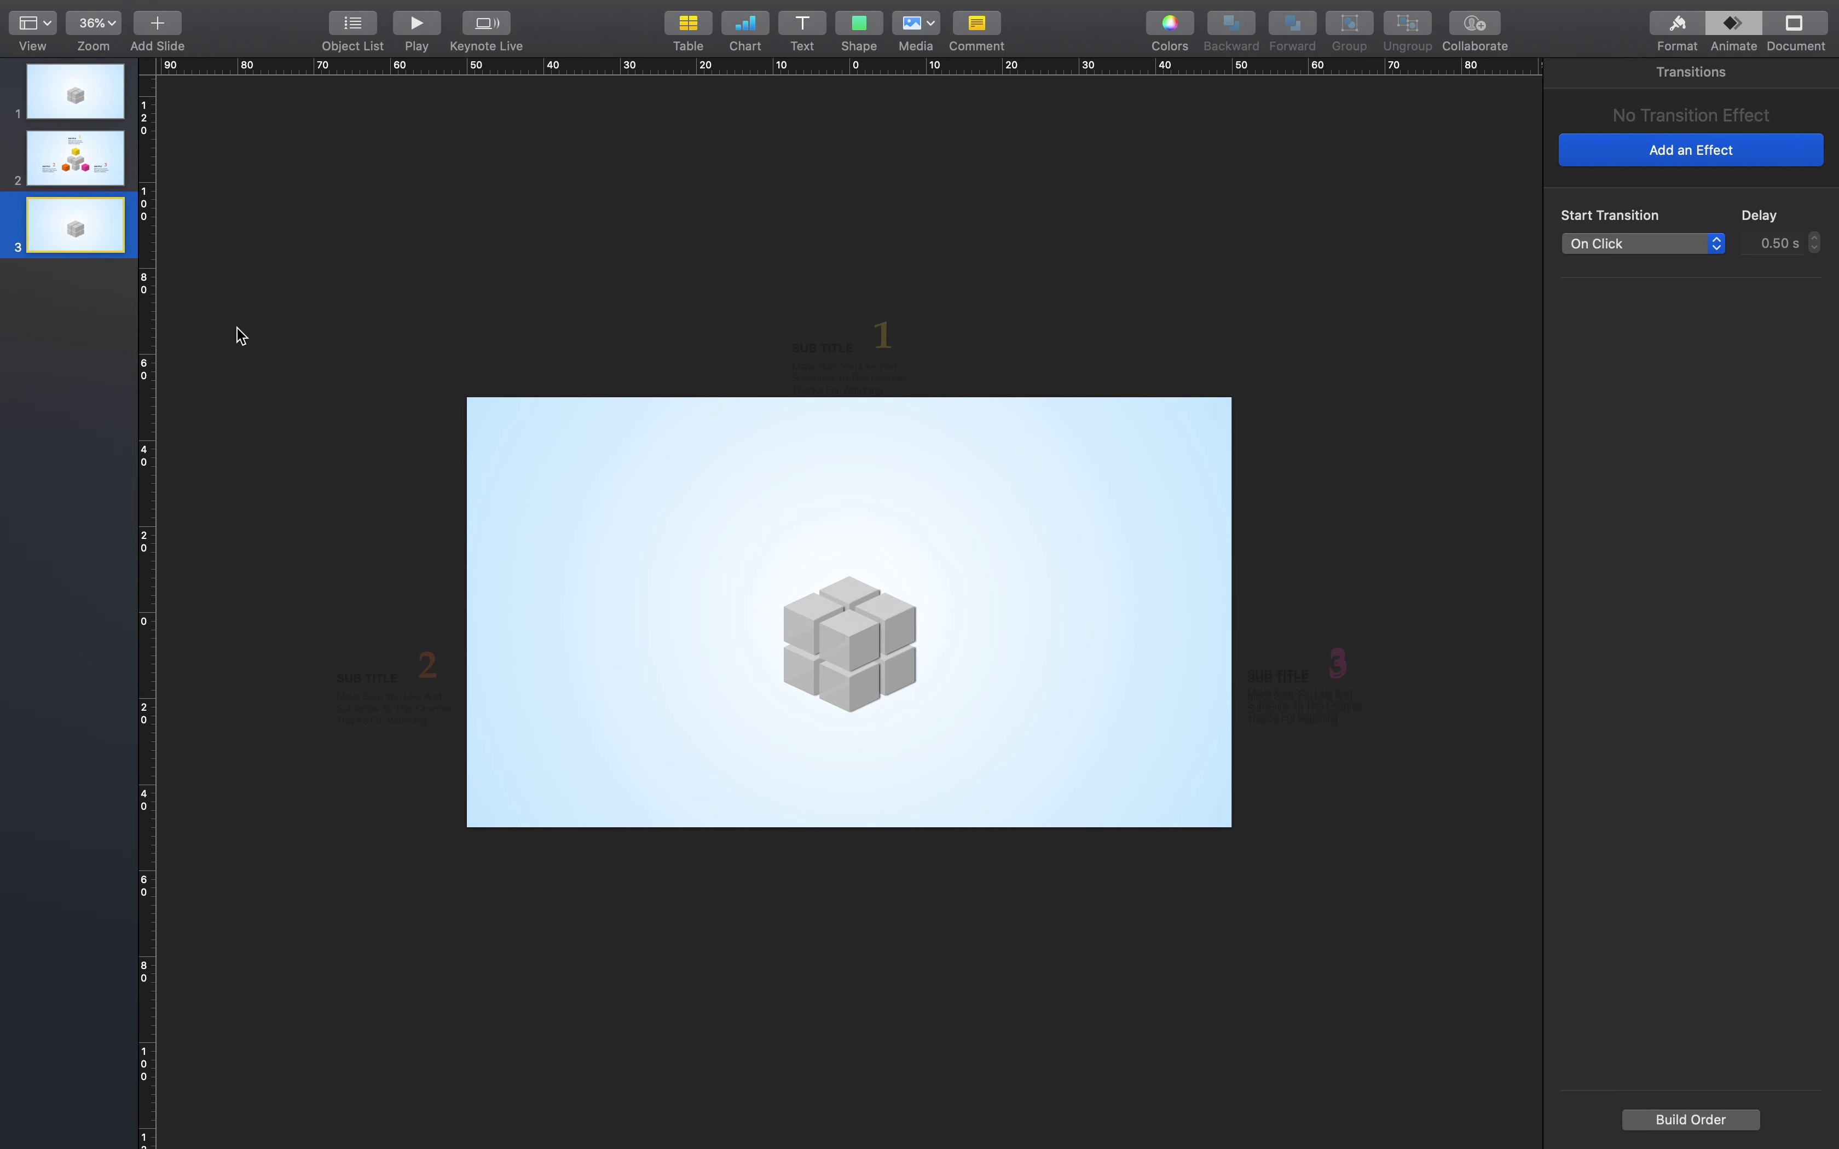
Apply the Magic Move transition to slides 1 and 2
{"action": "left_click", "coordinate": [91, 90]}
{"action": "left_click", "coordinate": [104, 178], "text": "shift"}
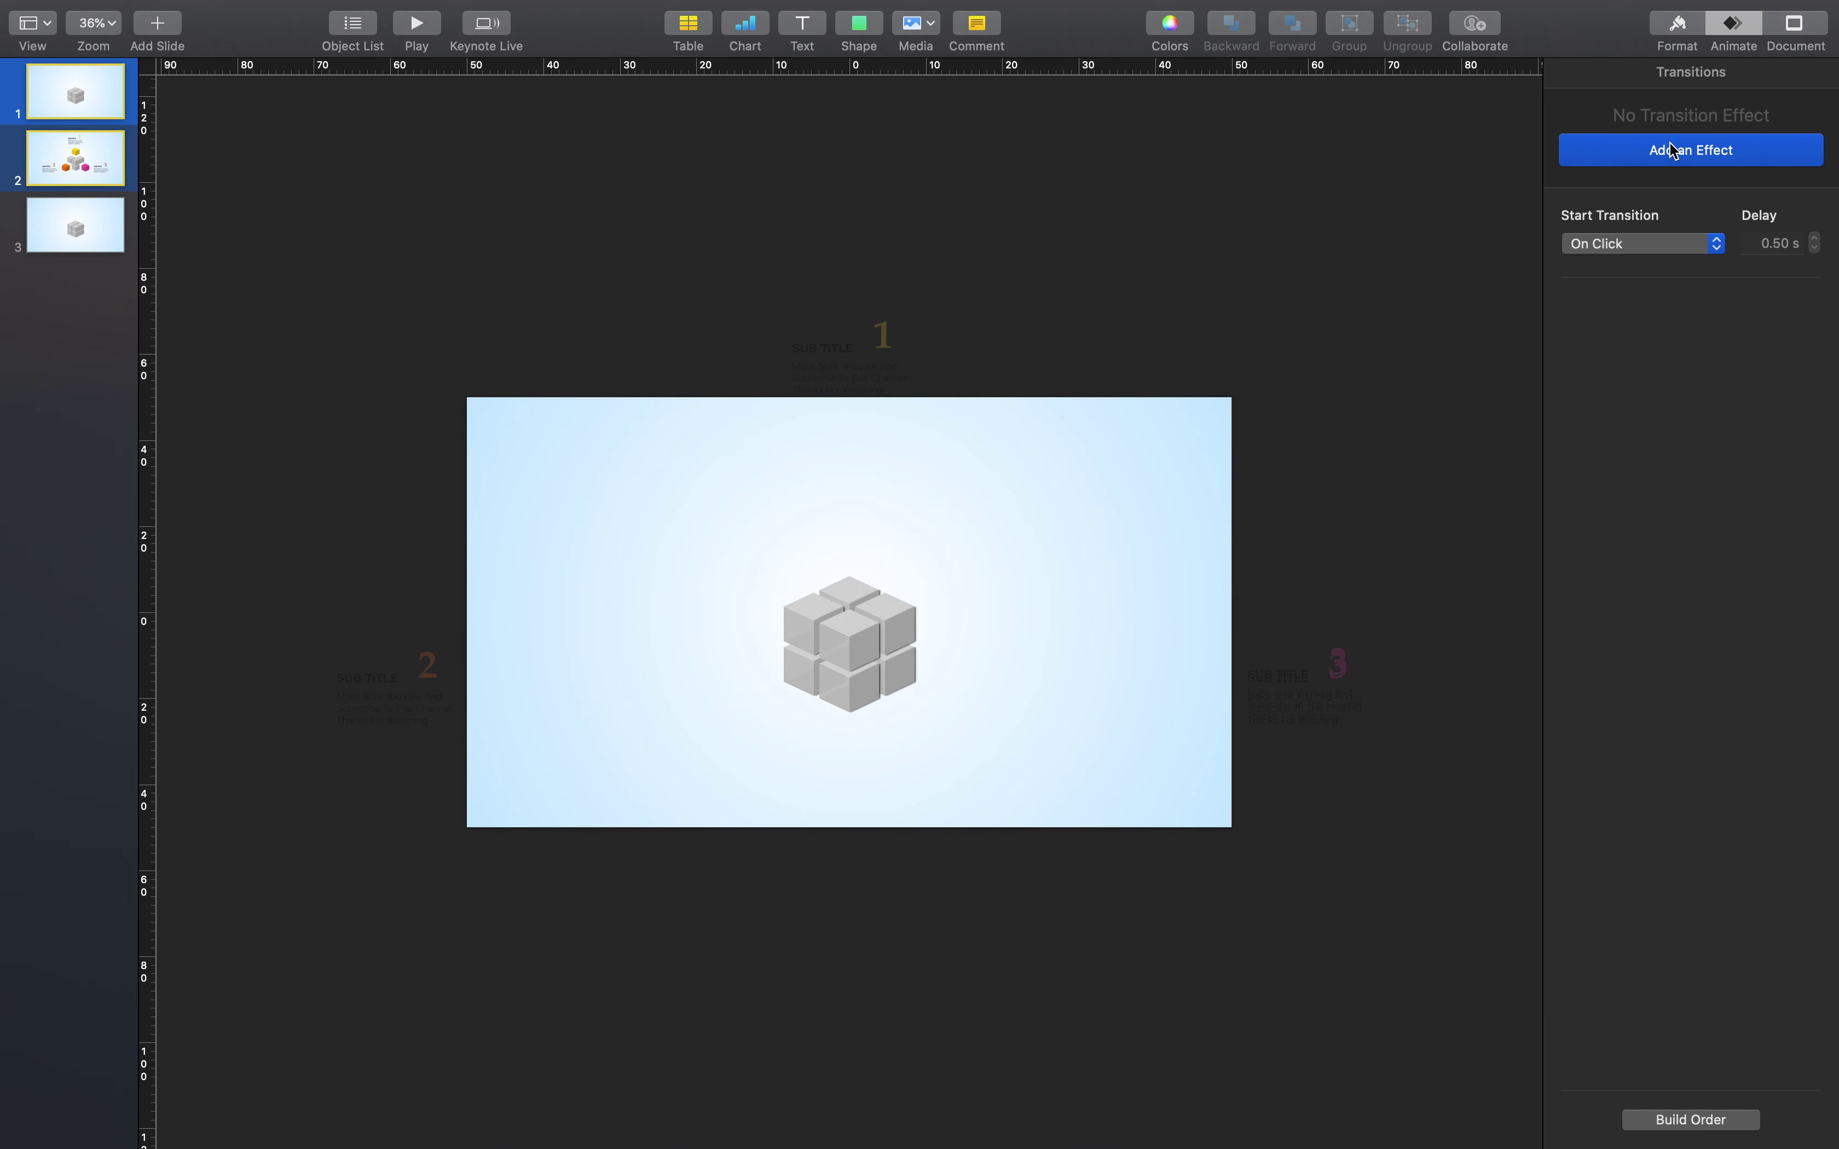
{"action": "left_click", "coordinate": [1674, 150]}
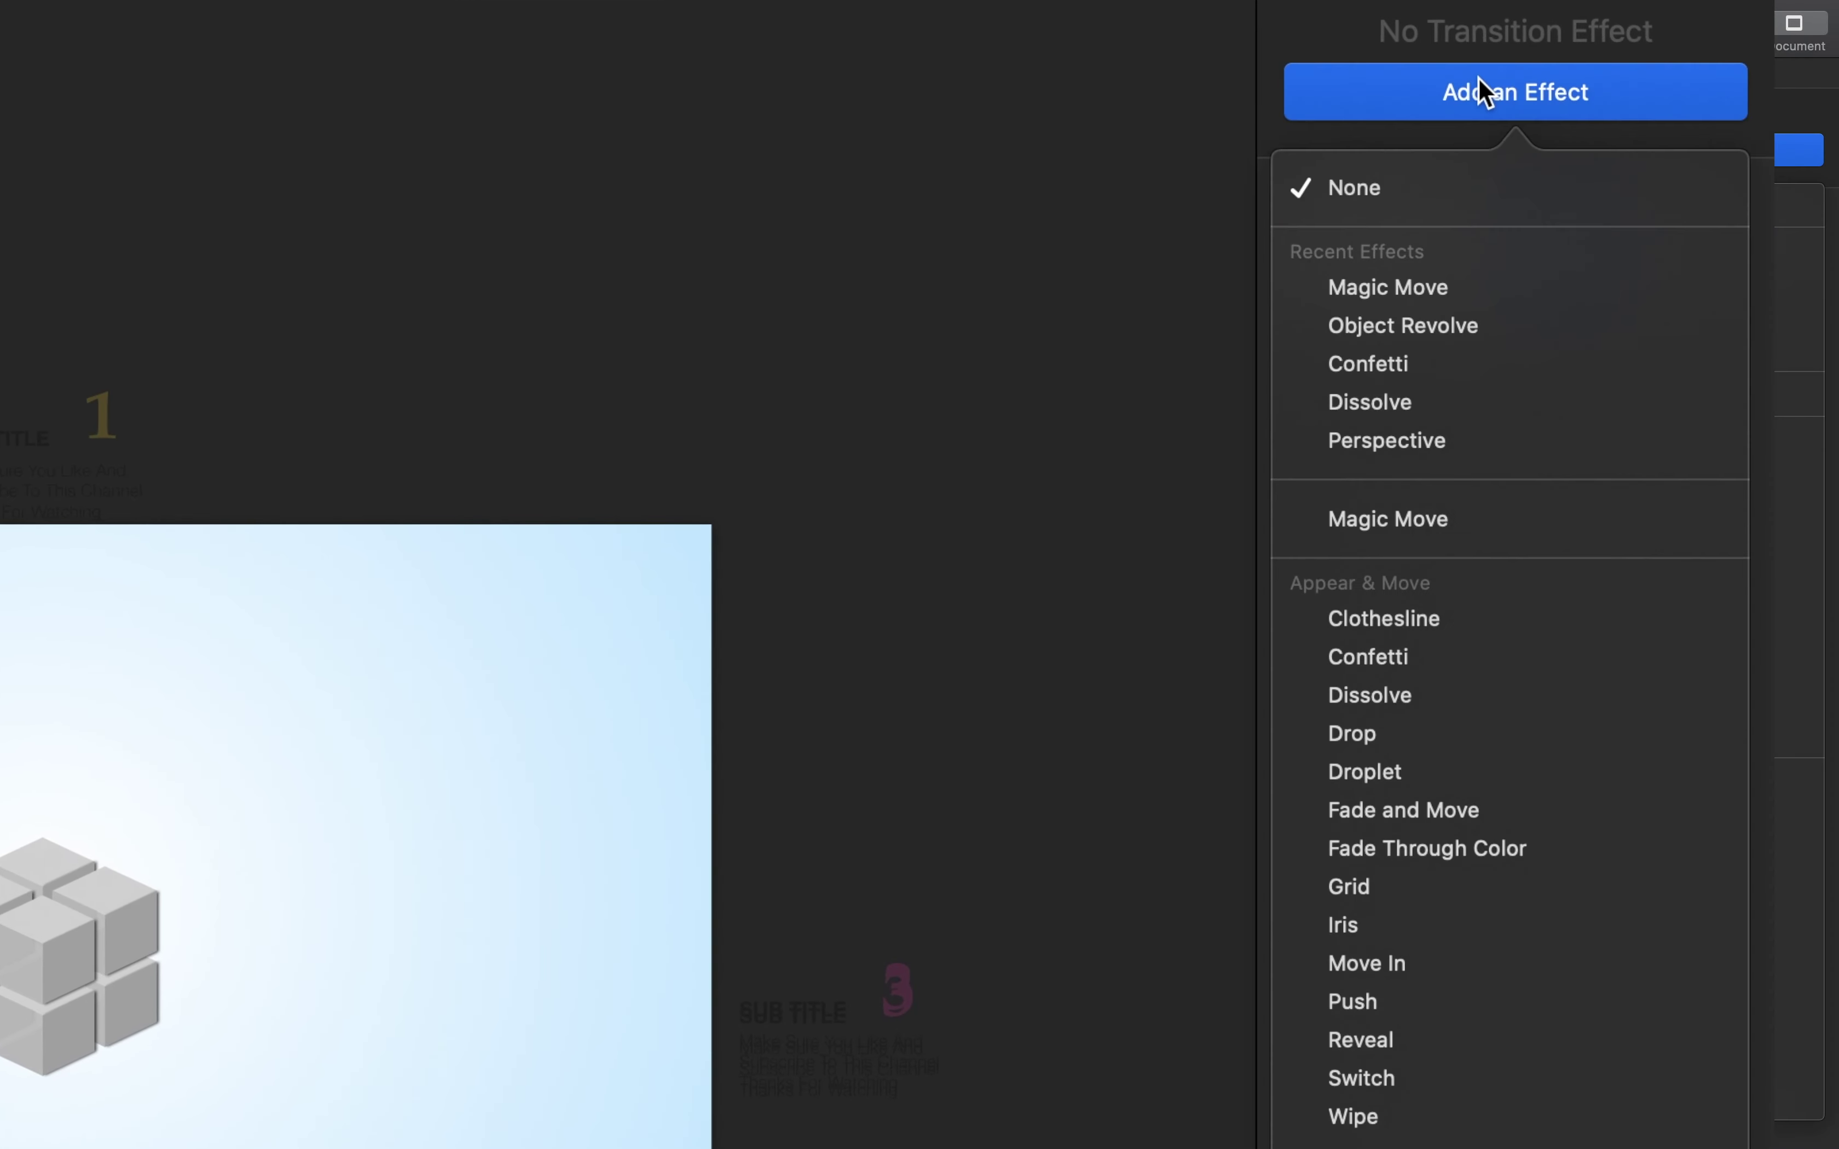
{"action": "left_click", "coordinate": [1525, 291]}
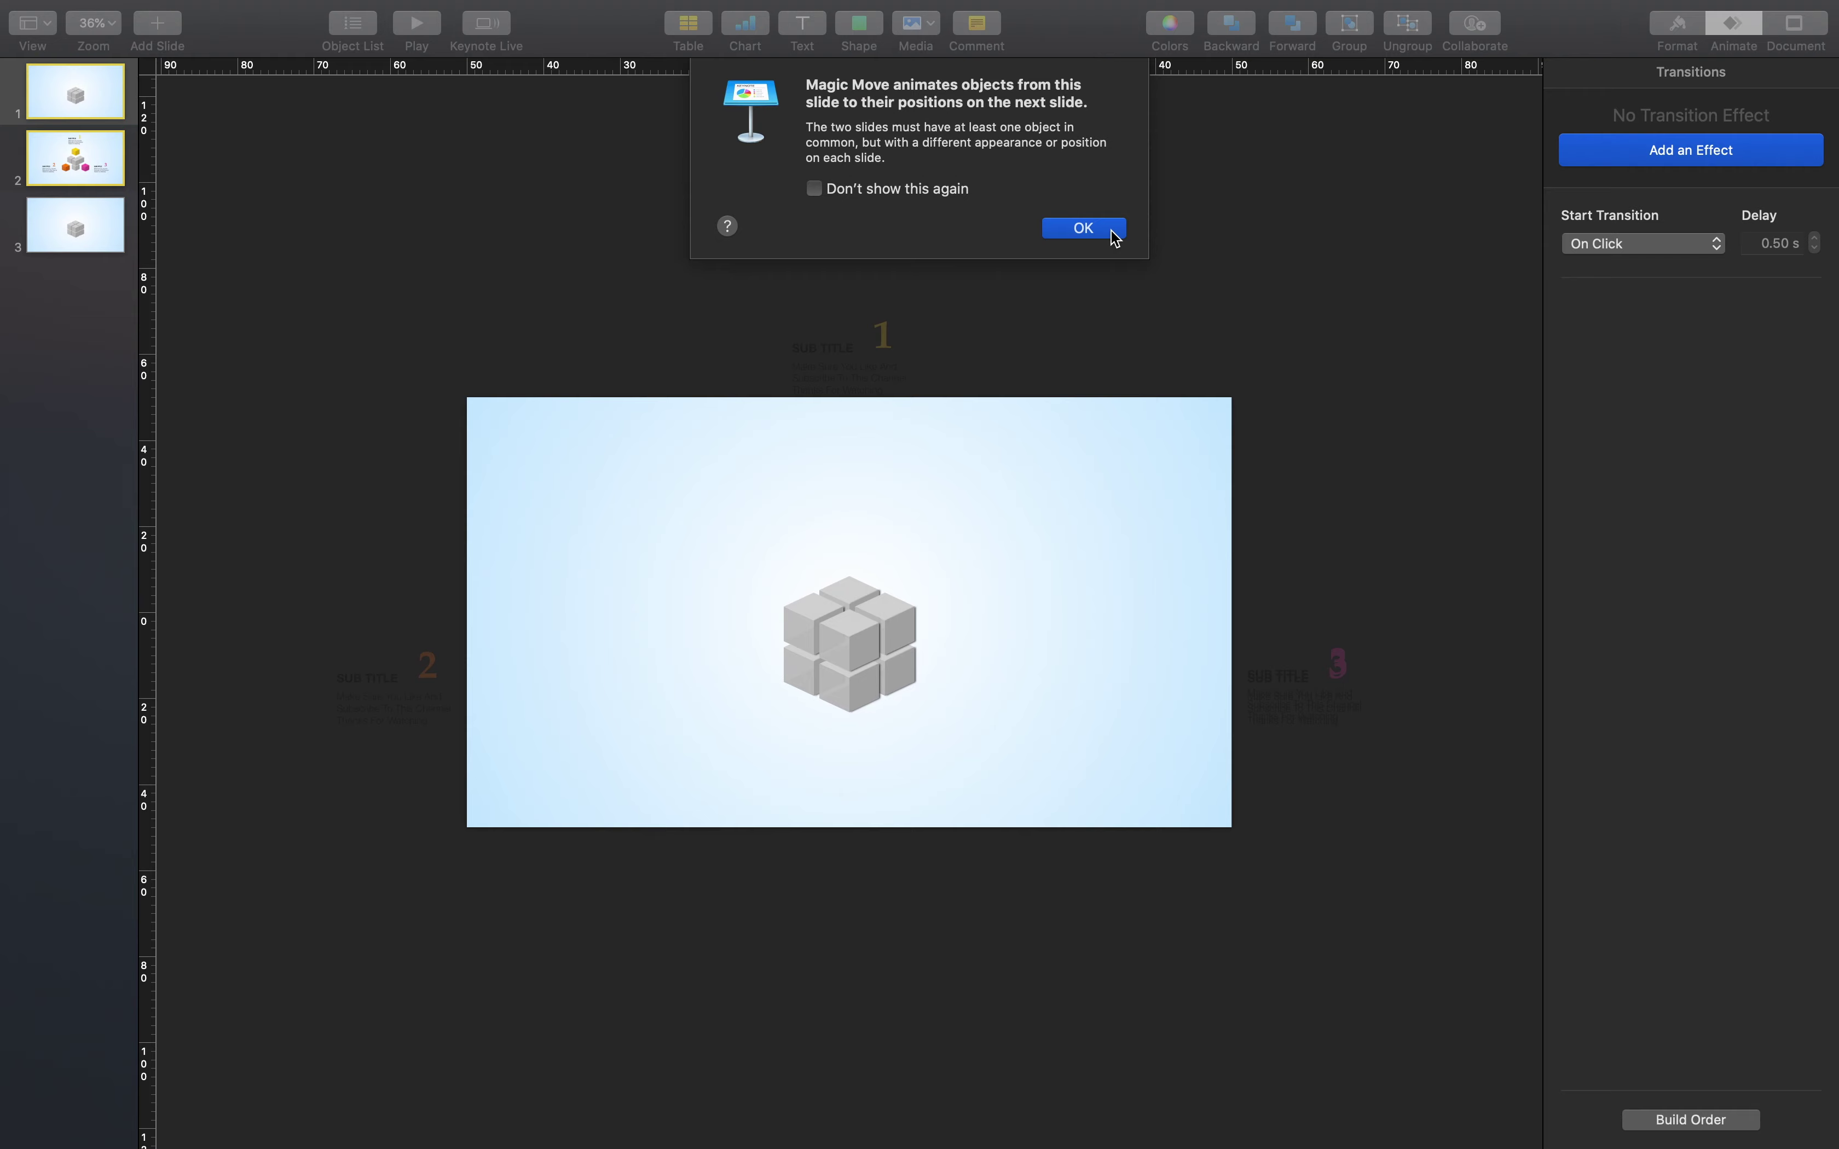
{"action": "left_click", "coordinate": [608, 229]}
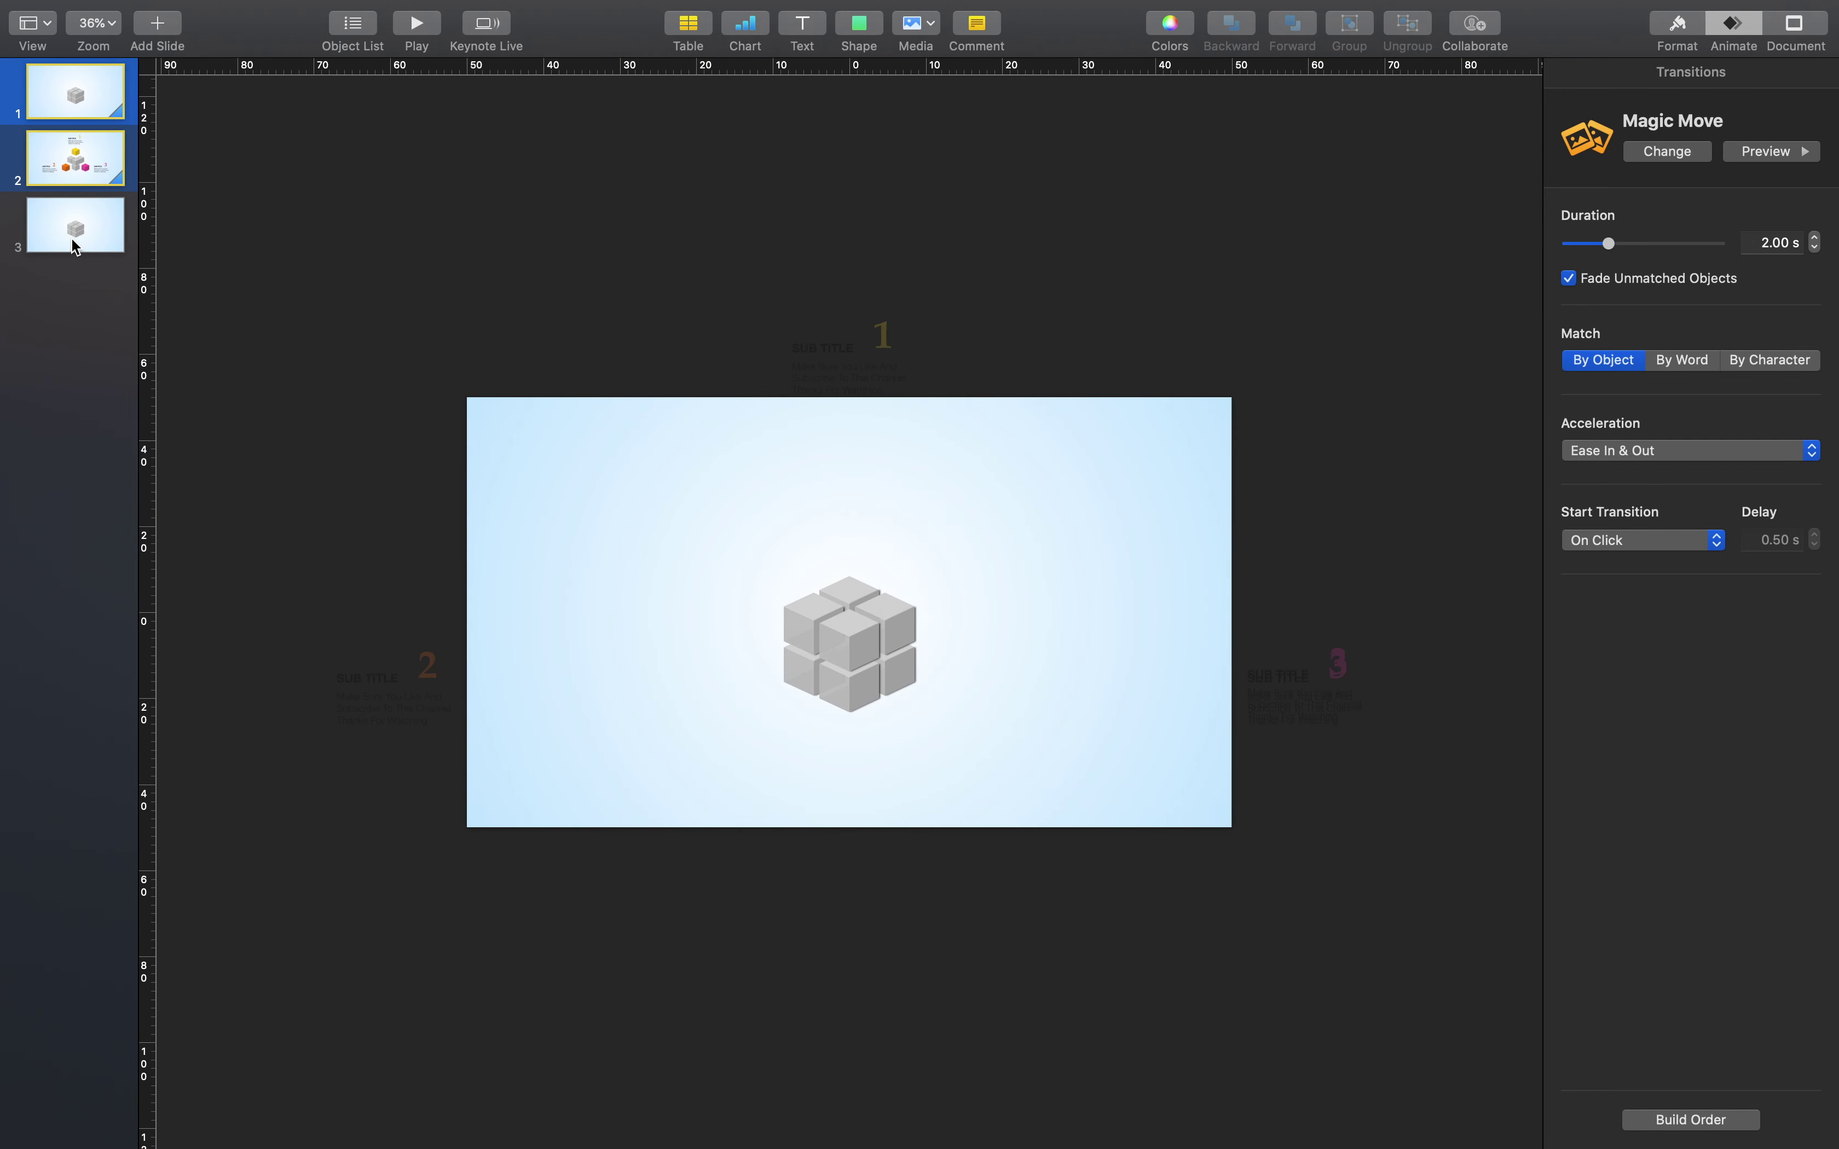
Set the Magic Move duration of slide 1 to 1.5 s
{"action": "left_click", "coordinate": [72, 237]}
{"action": "left_click", "coordinate": [85, 111]}
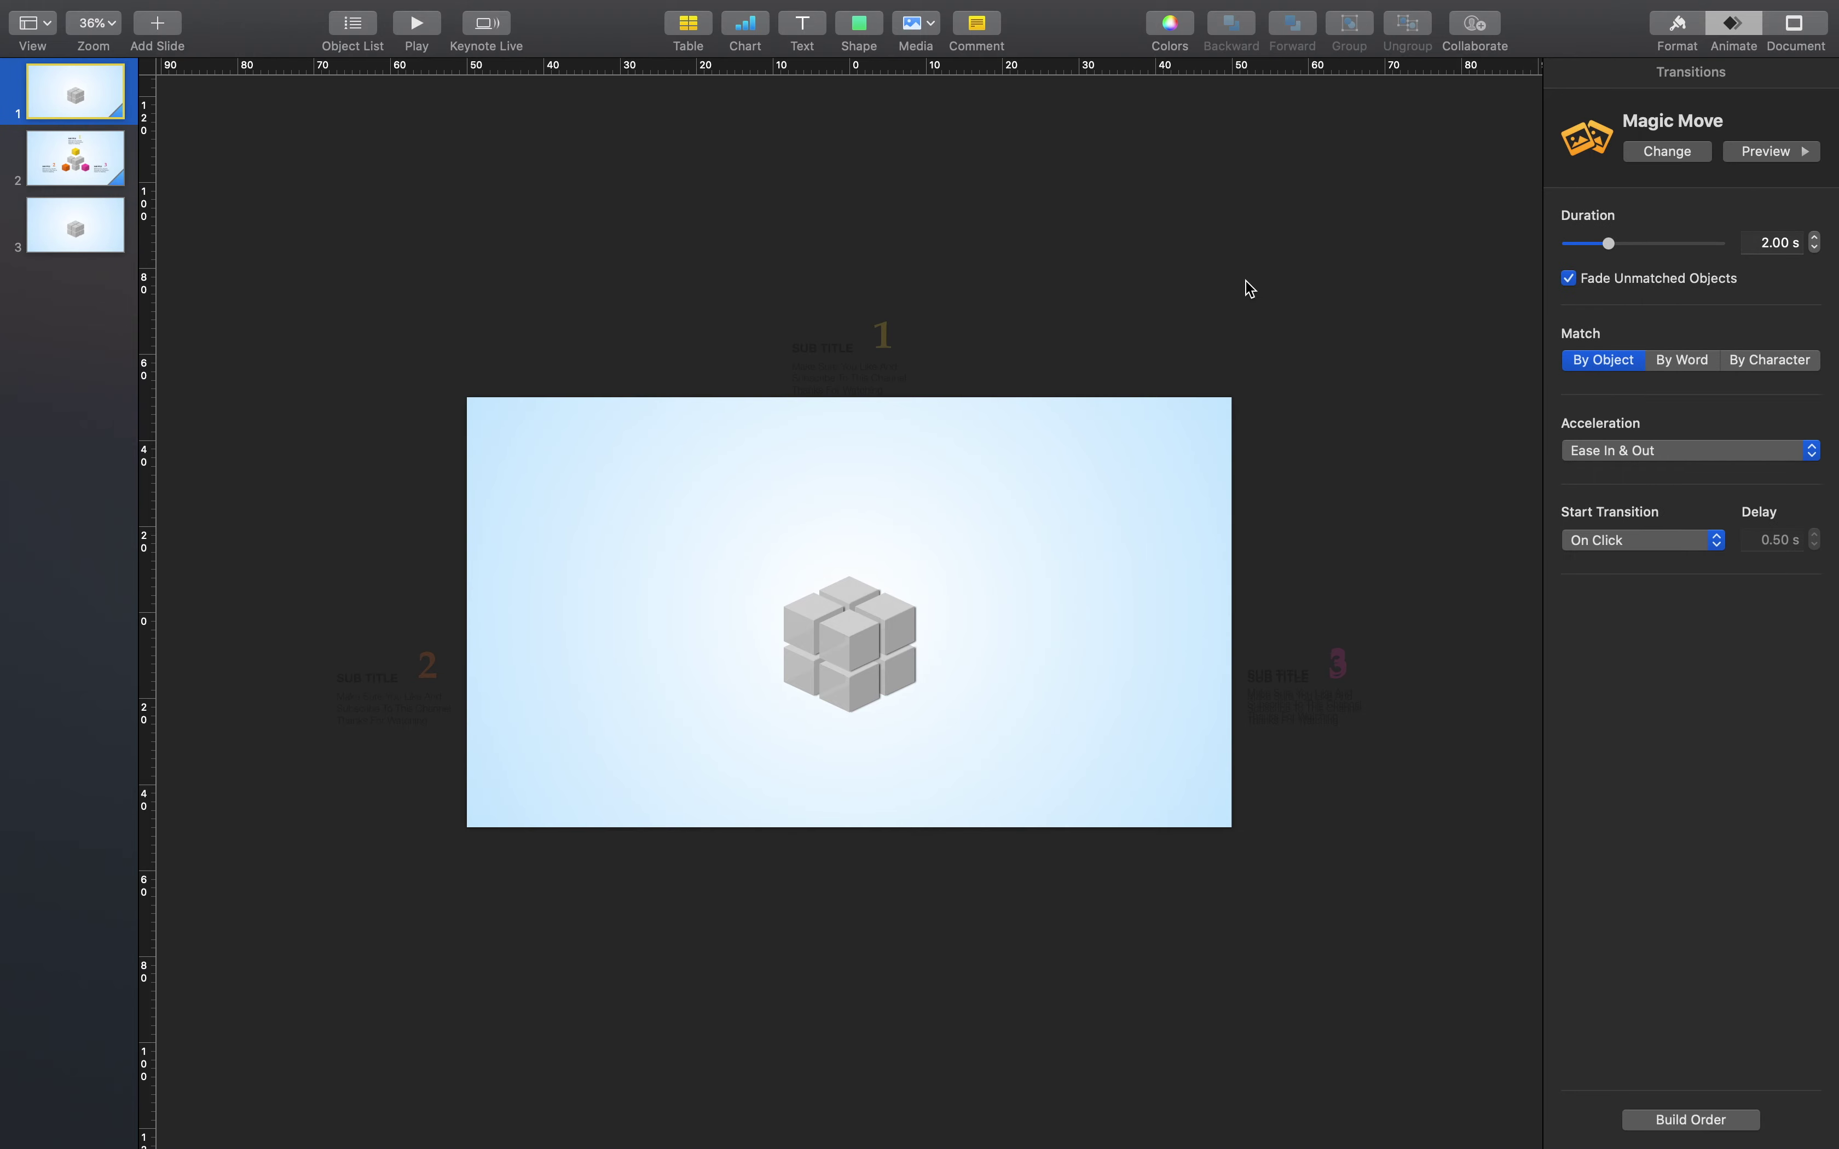
{"action": "left_click", "coordinate": [1749, 244]}
{"action": "type", "text": "1.5"}
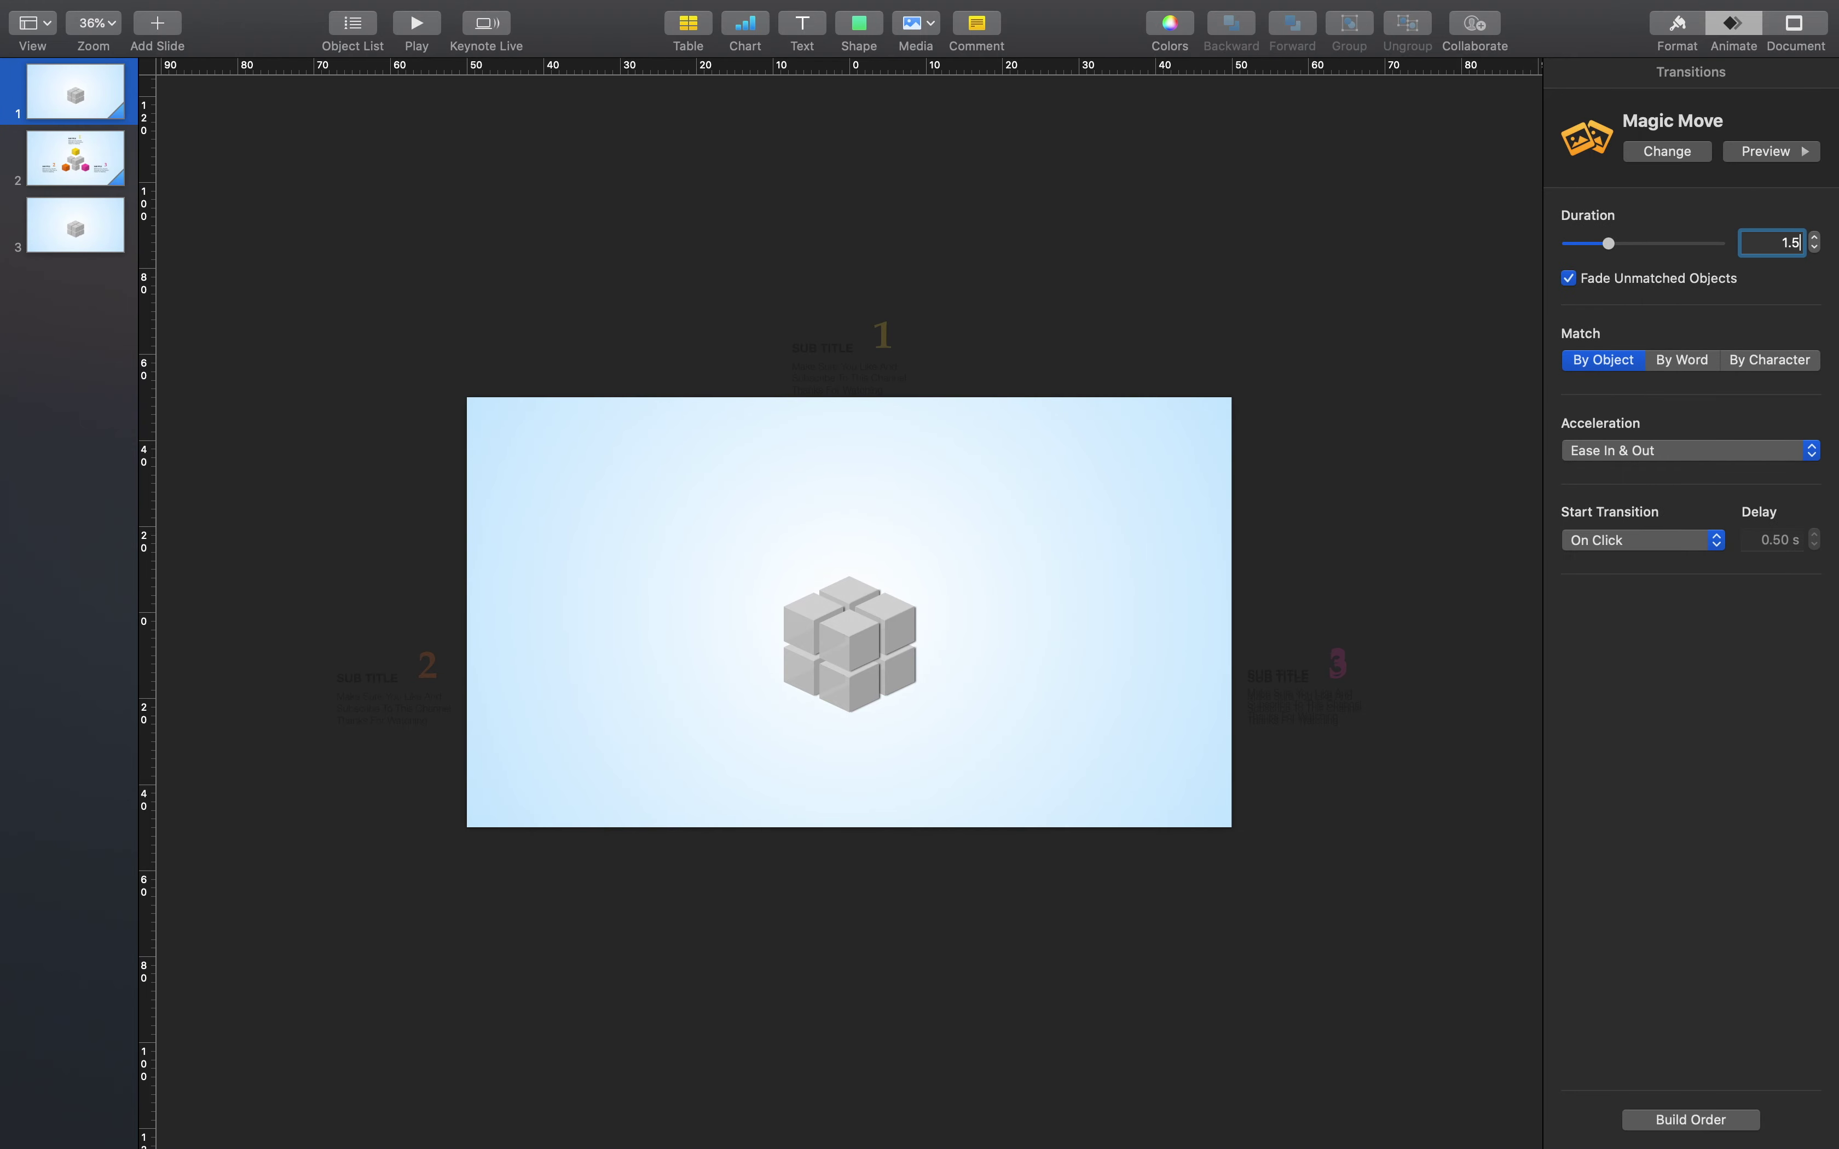
{"action": "key", "text": "Return"}
Set the Magic Move duration of slide 2 to 1 s and preview the transition
{"action": "left_click", "coordinate": [48, 171]}
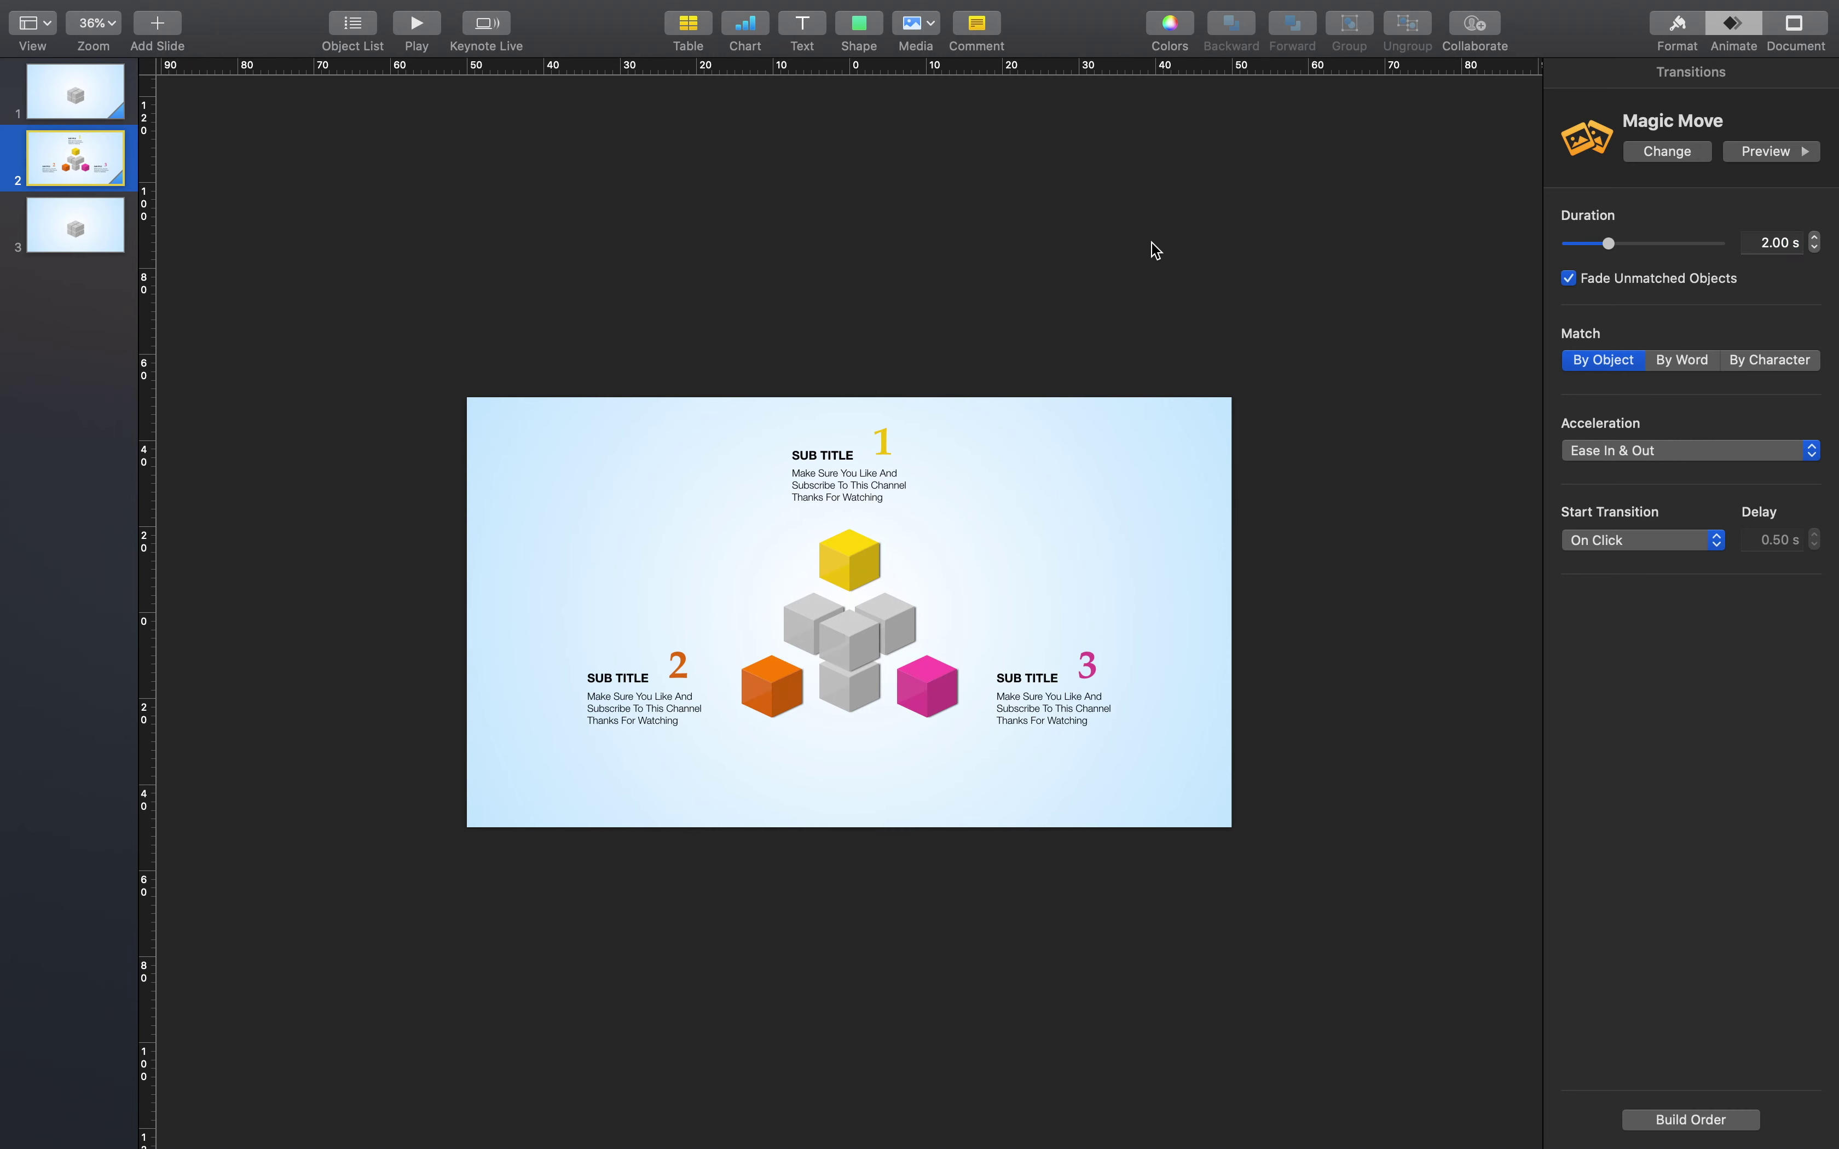
{"action": "left_click", "coordinate": [1751, 244]}
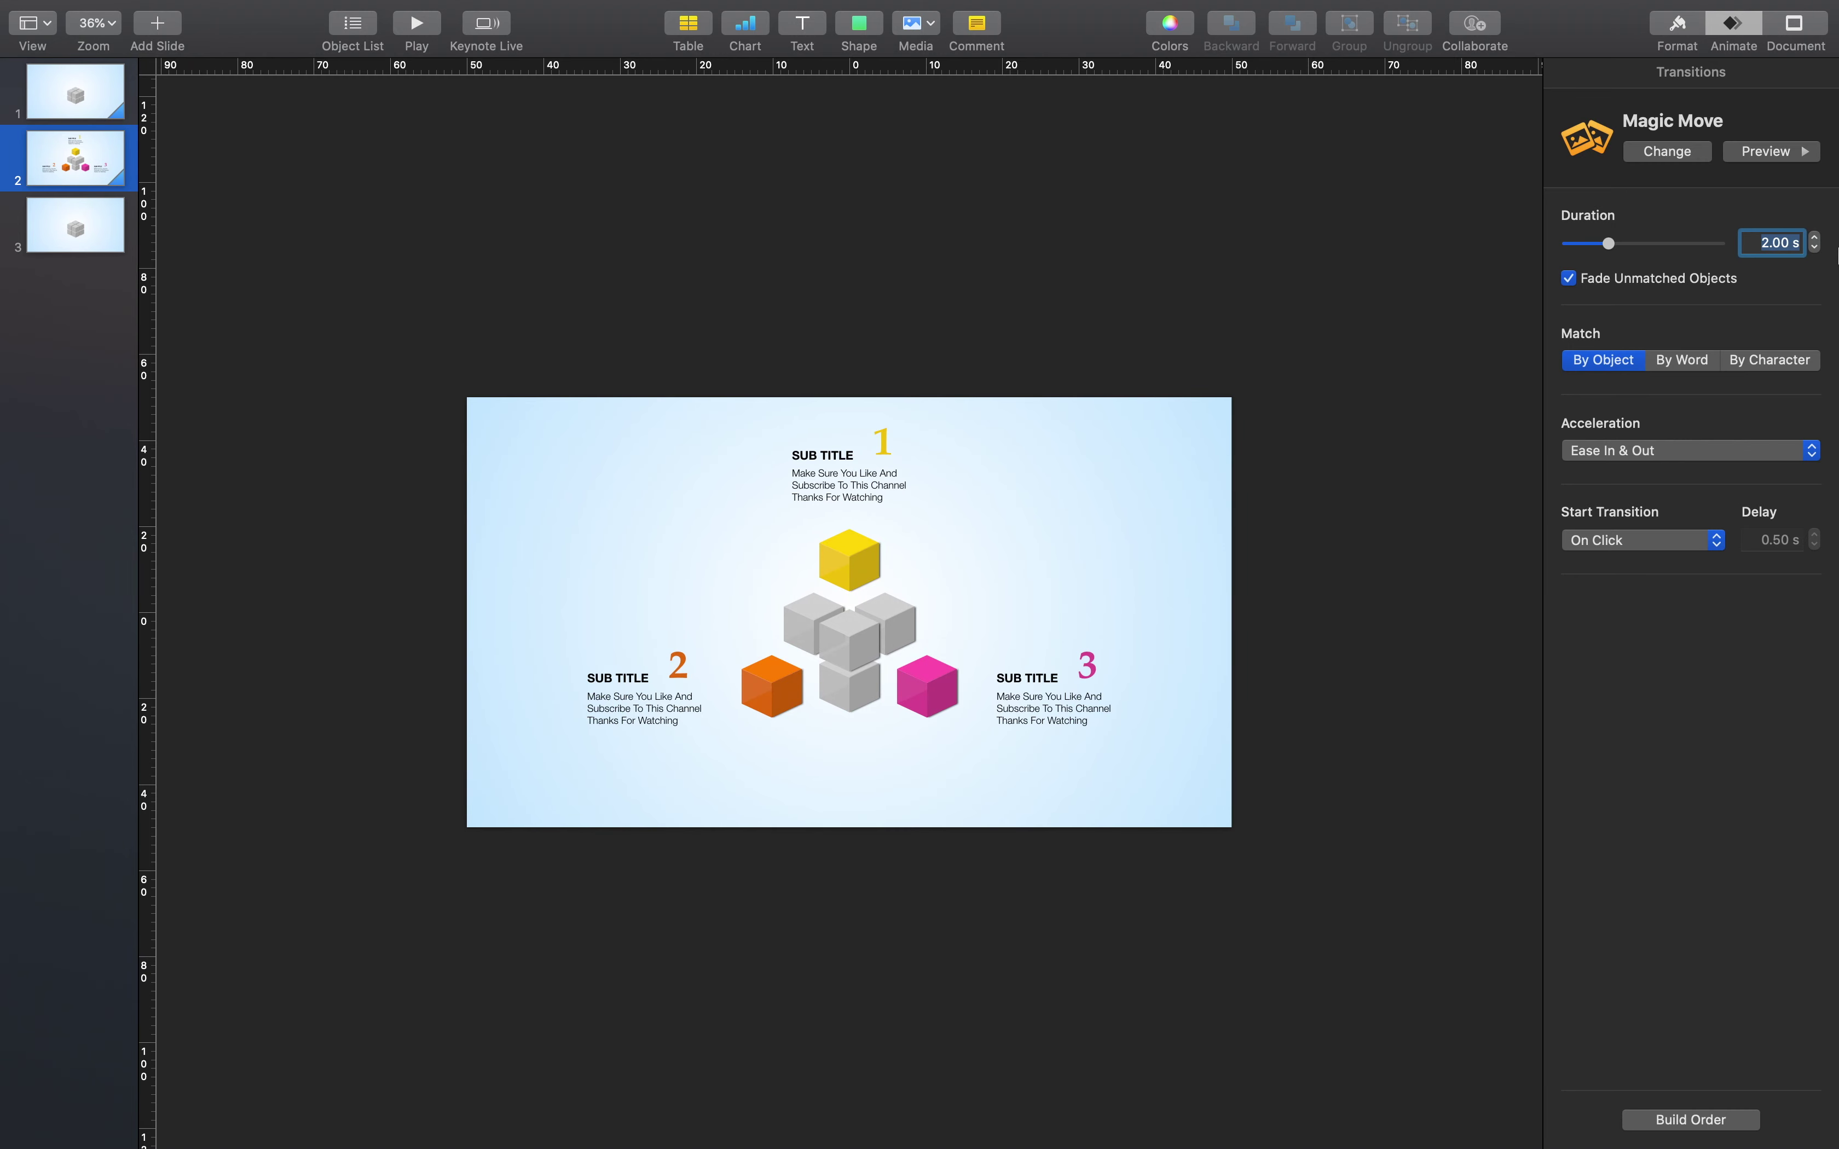
{"action": "key", "text": "super+a"}
{"action": "type", "text": "1"}
{"action": "key", "text": "Return"}
{"action": "left_click", "coordinate": [1751, 155]}
{"action": "left_click", "coordinate": [1751, 155]}
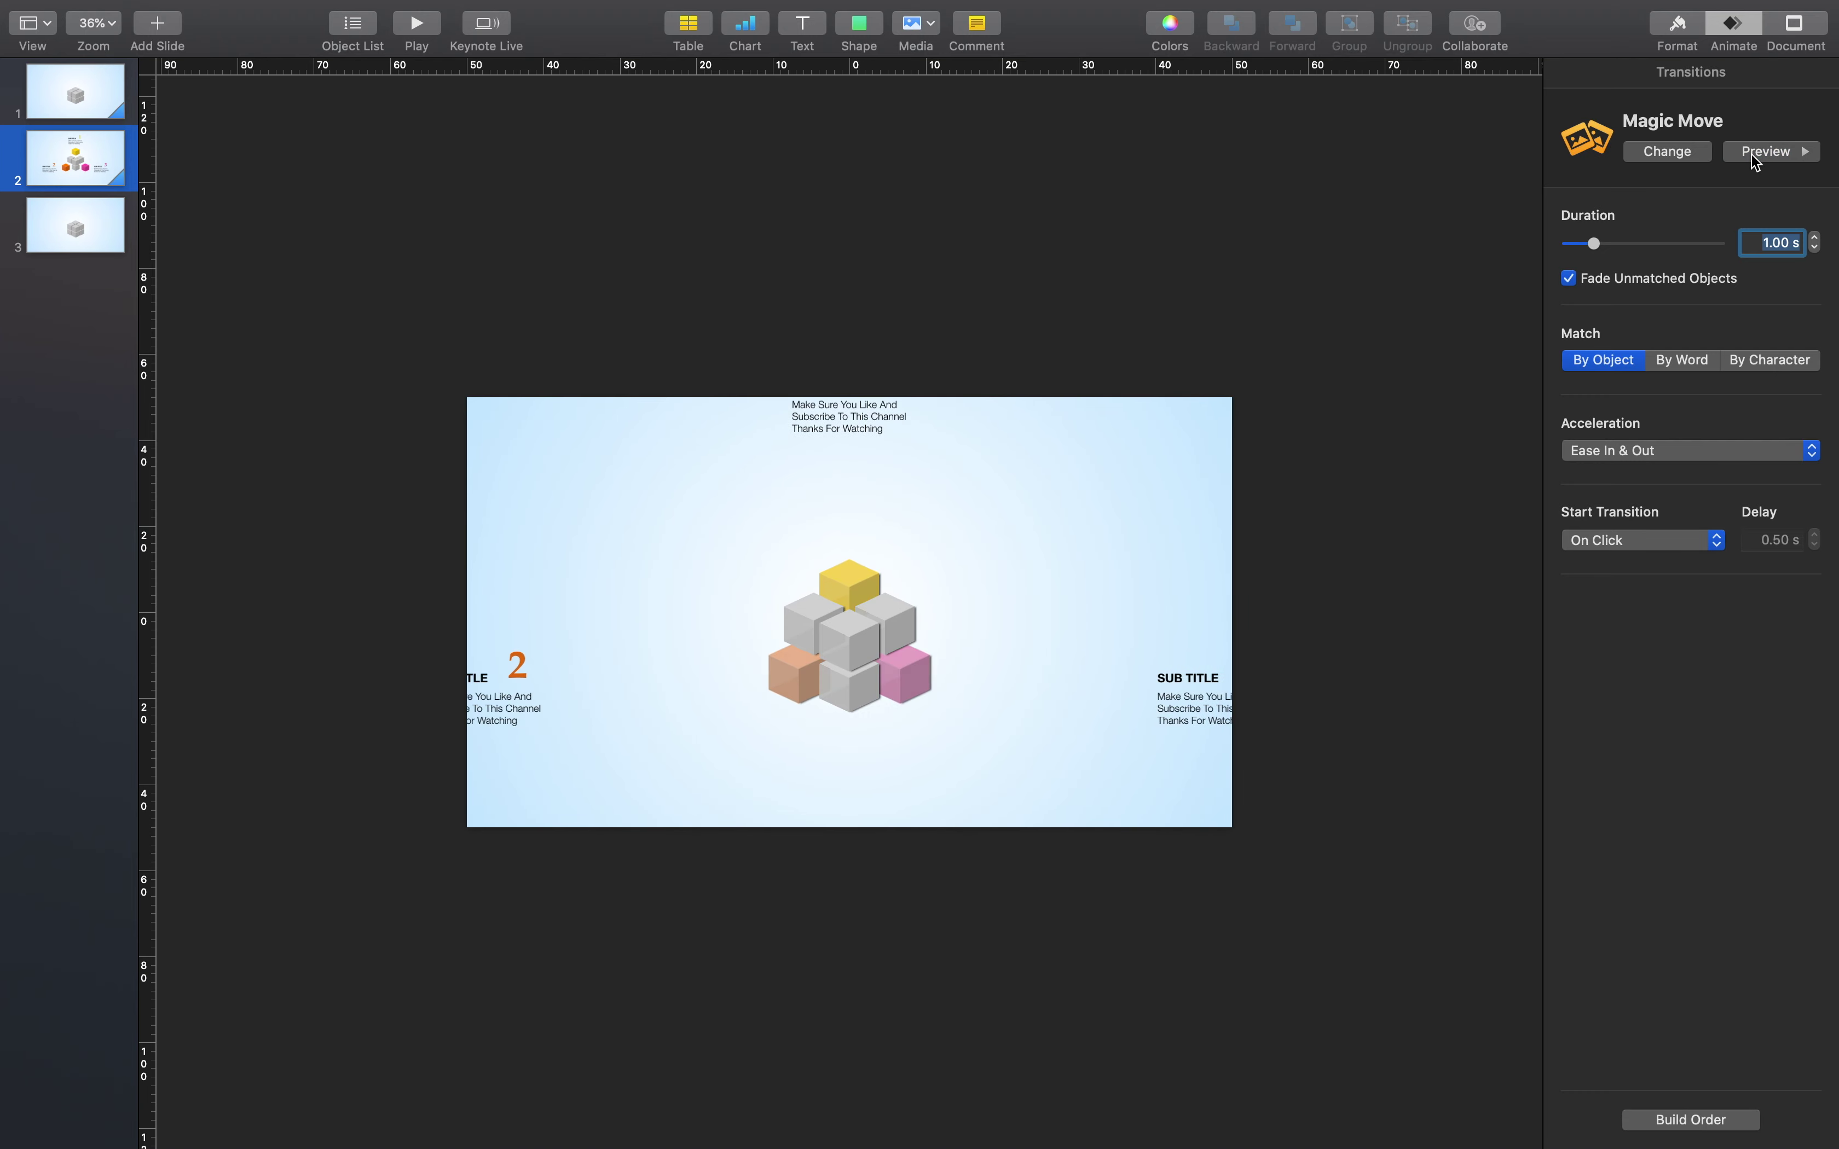
Preview slide 1's Magic Move transition and show the Build Order window beside the cubes
{"action": "left_click", "coordinate": [117, 109]}
{"action": "left_click", "coordinate": [1796, 156]}
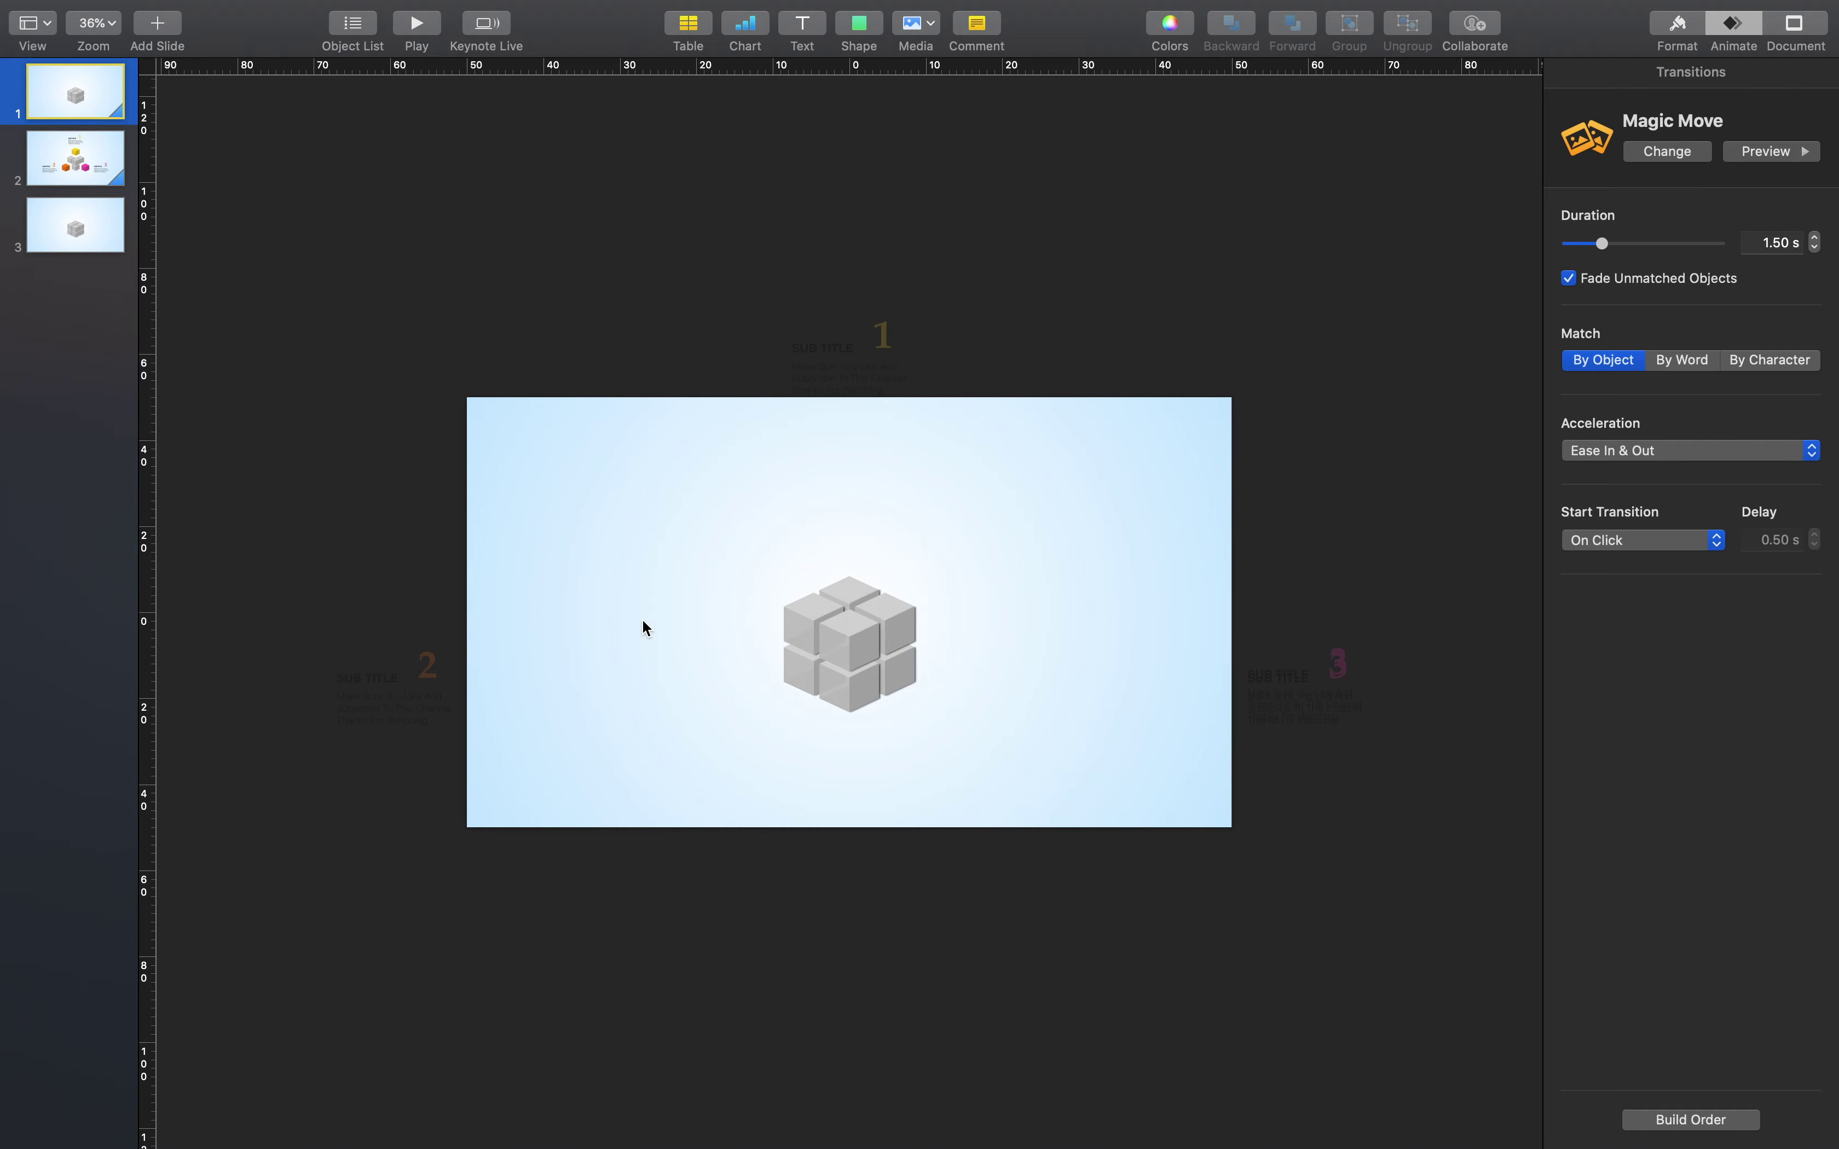
{"action": "scroll", "coordinate": [645, 627], "scroll_direction": "up", "scroll_amount": 5}
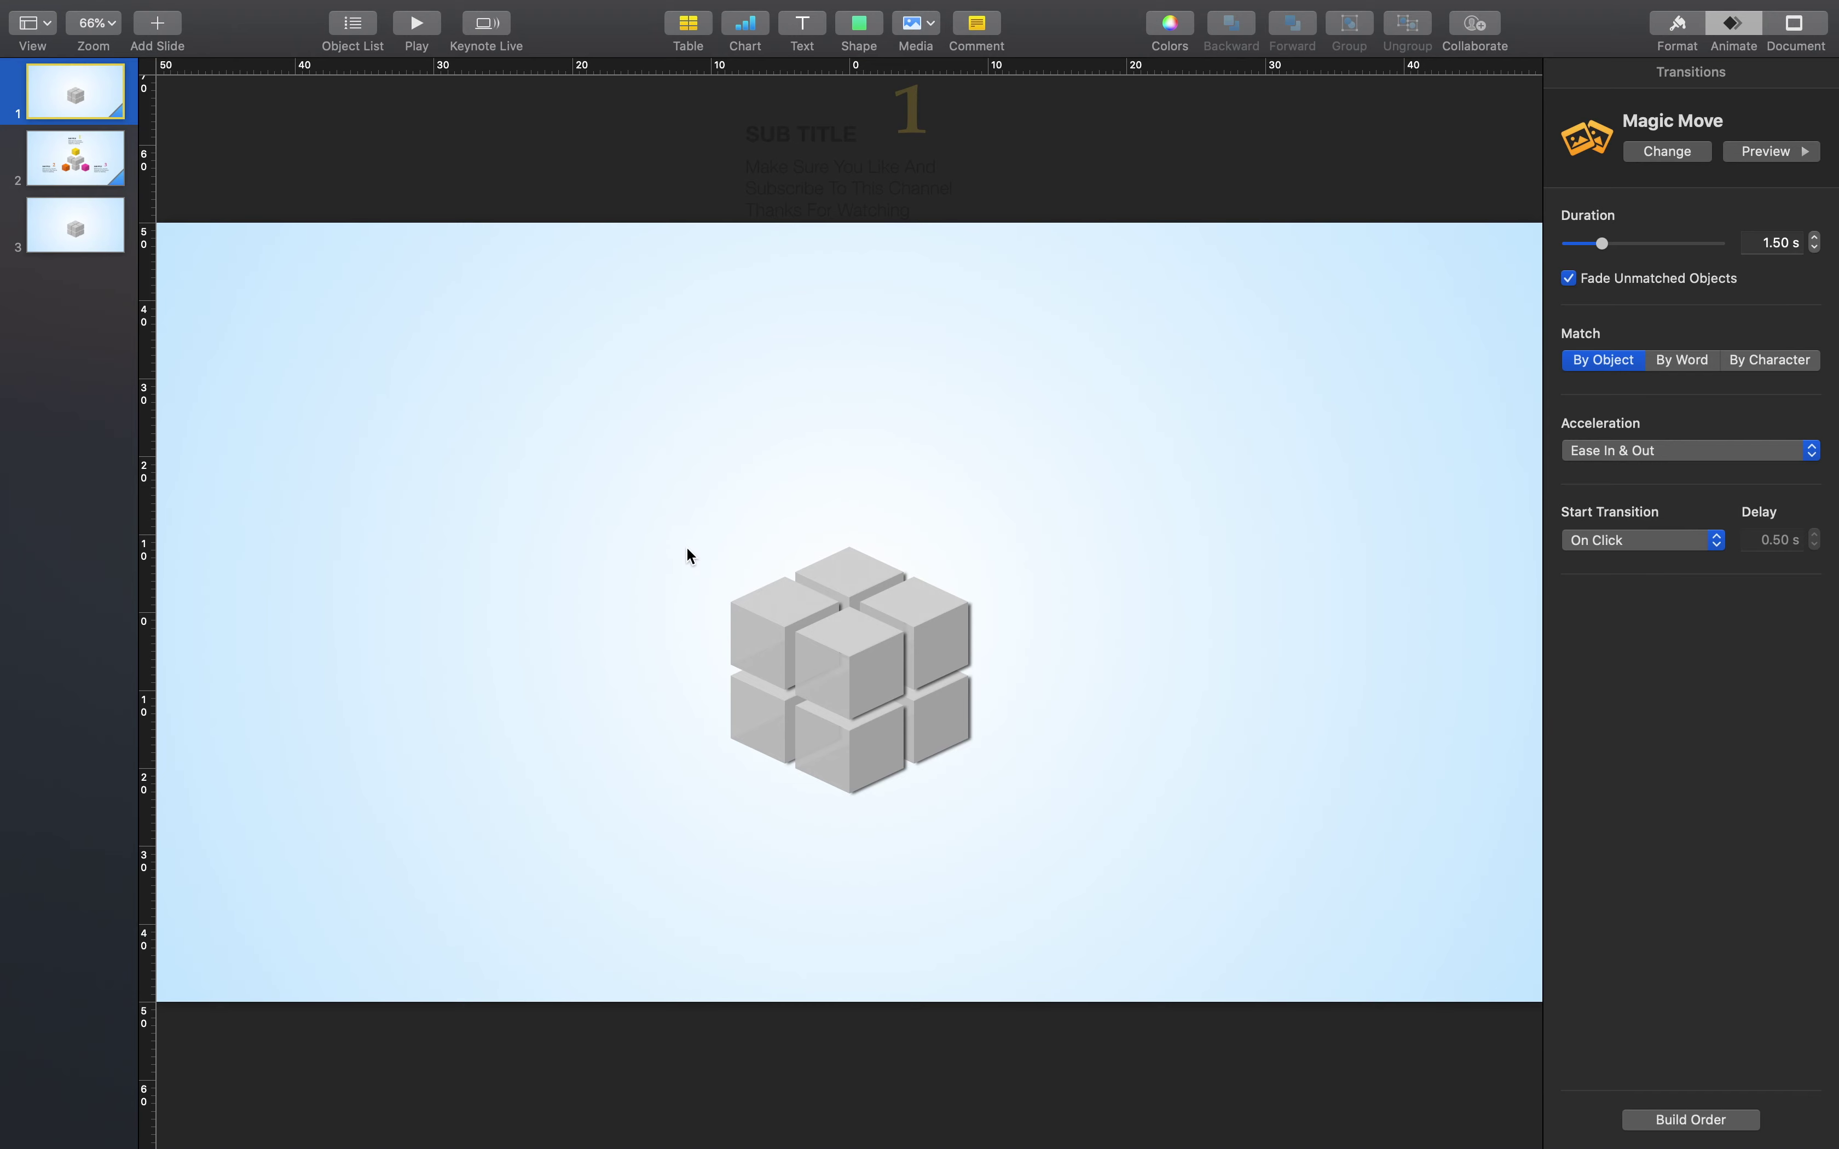
{"action": "left_click", "coordinate": [1723, 1124]}
{"action": "left_click_drag", "start_coordinate": [1707, 469], "coordinate": [1357, 366]}
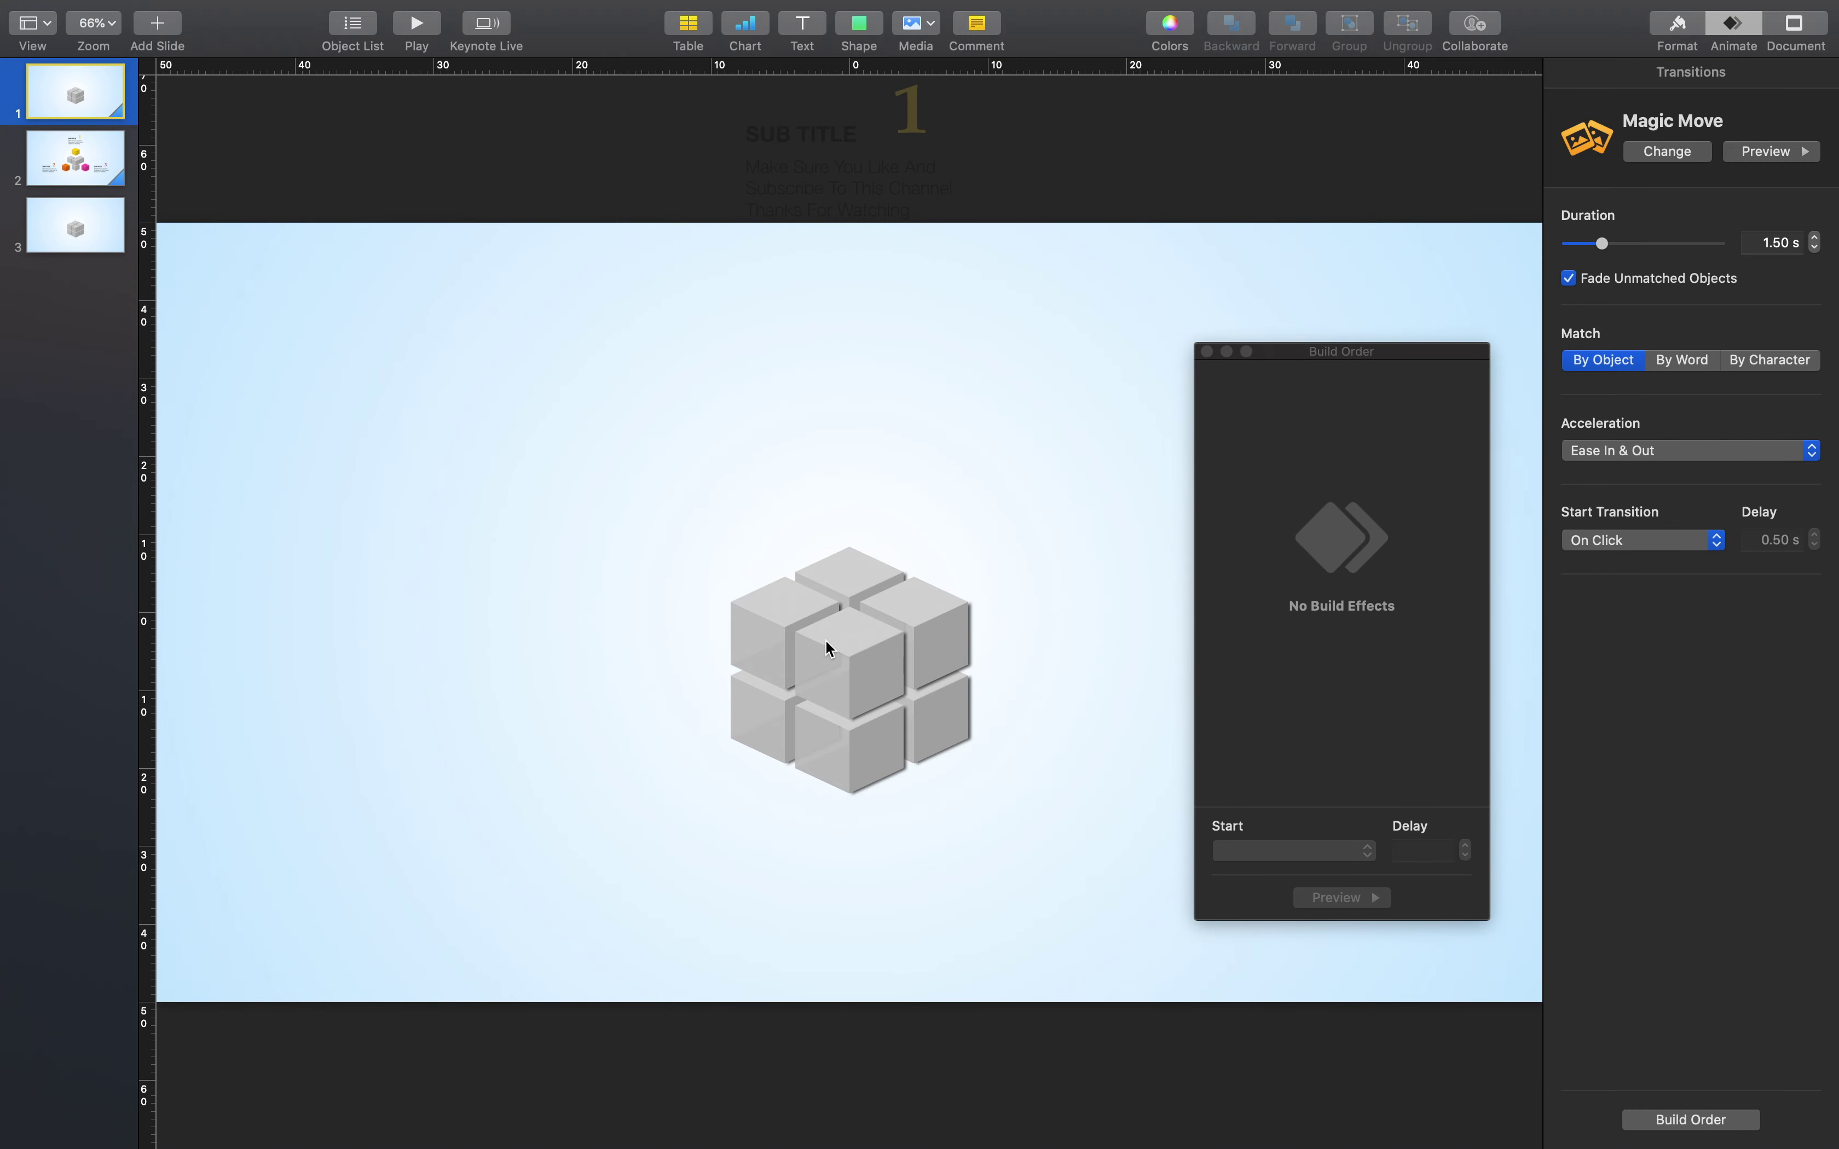
Give the lower-left cube on slide 1 a Move In build-in effect with the Top to Bottom direction
{"action": "left_click", "coordinate": [781, 729]}
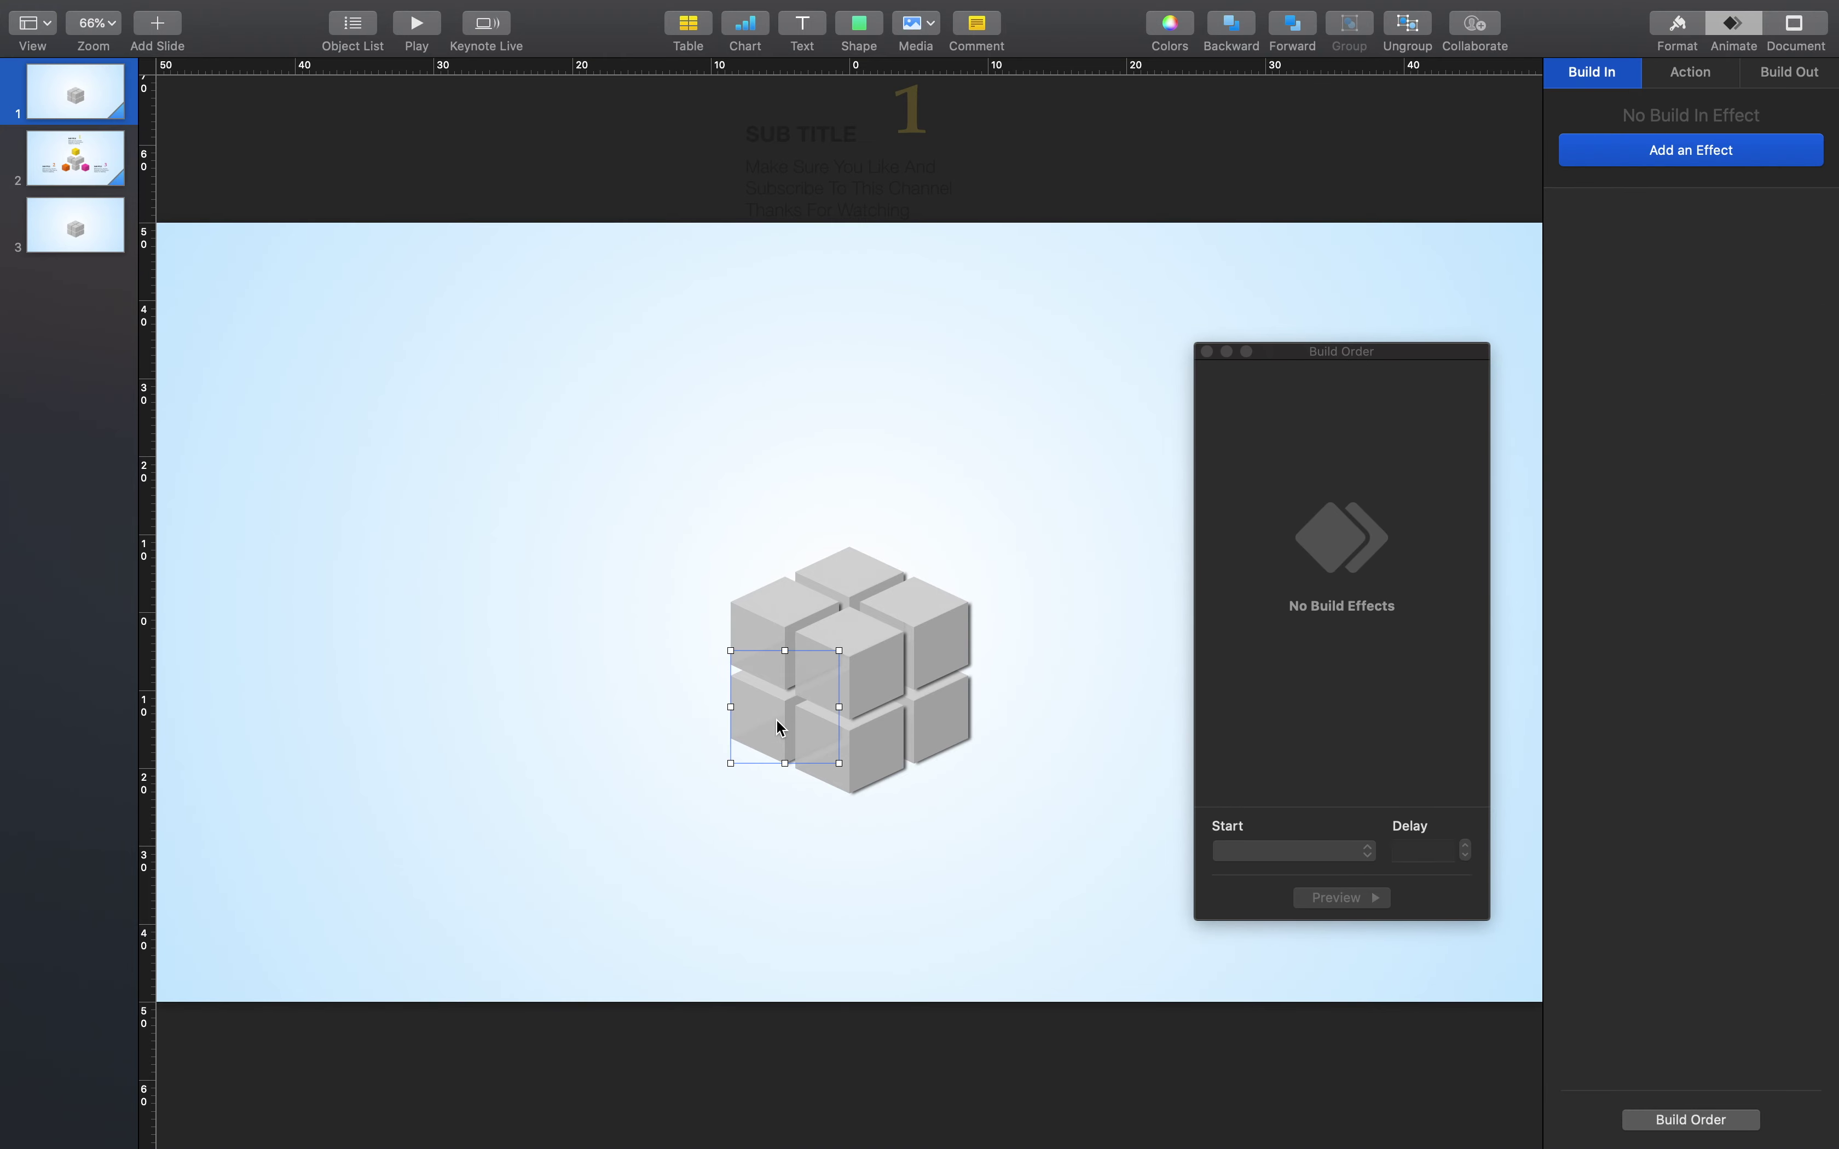
{"action": "left_click", "coordinate": [1653, 160]}
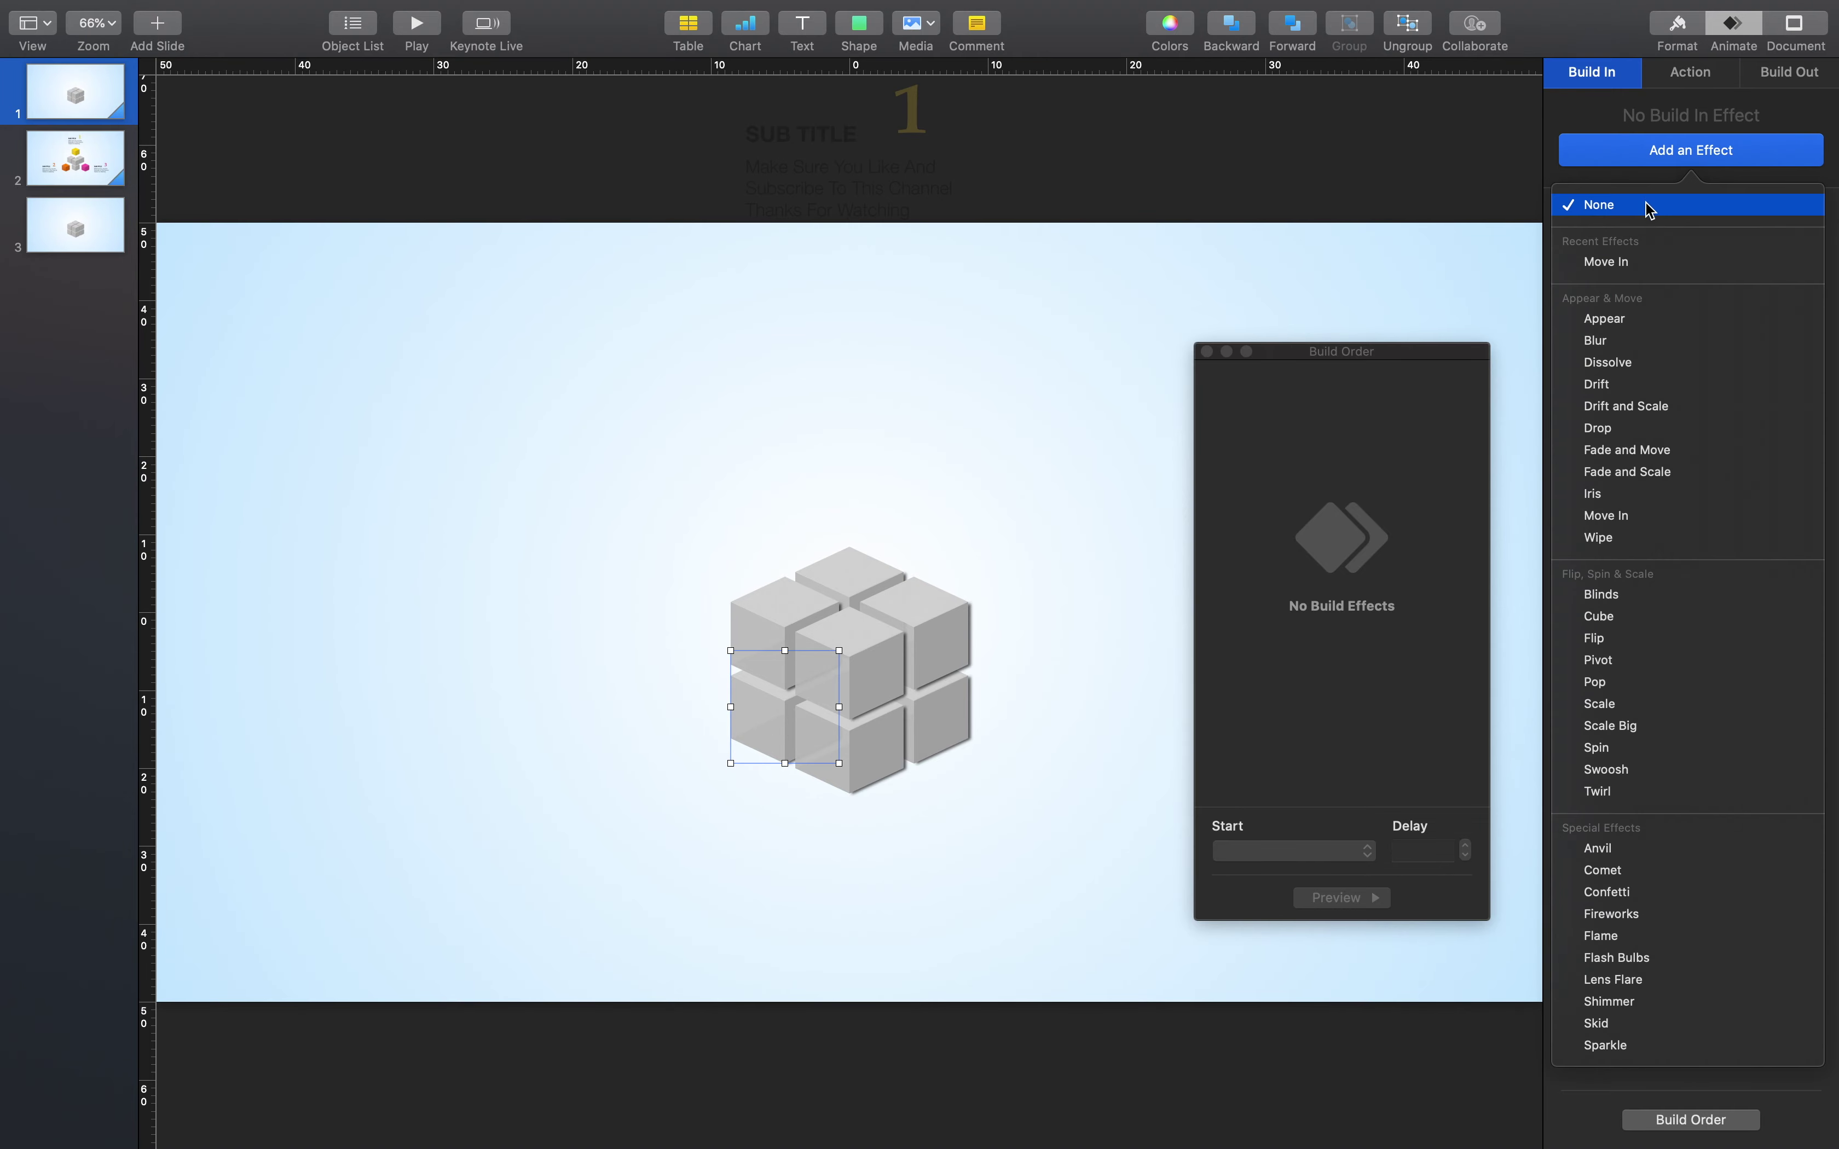
{"action": "left_click", "coordinate": [1685, 271]}
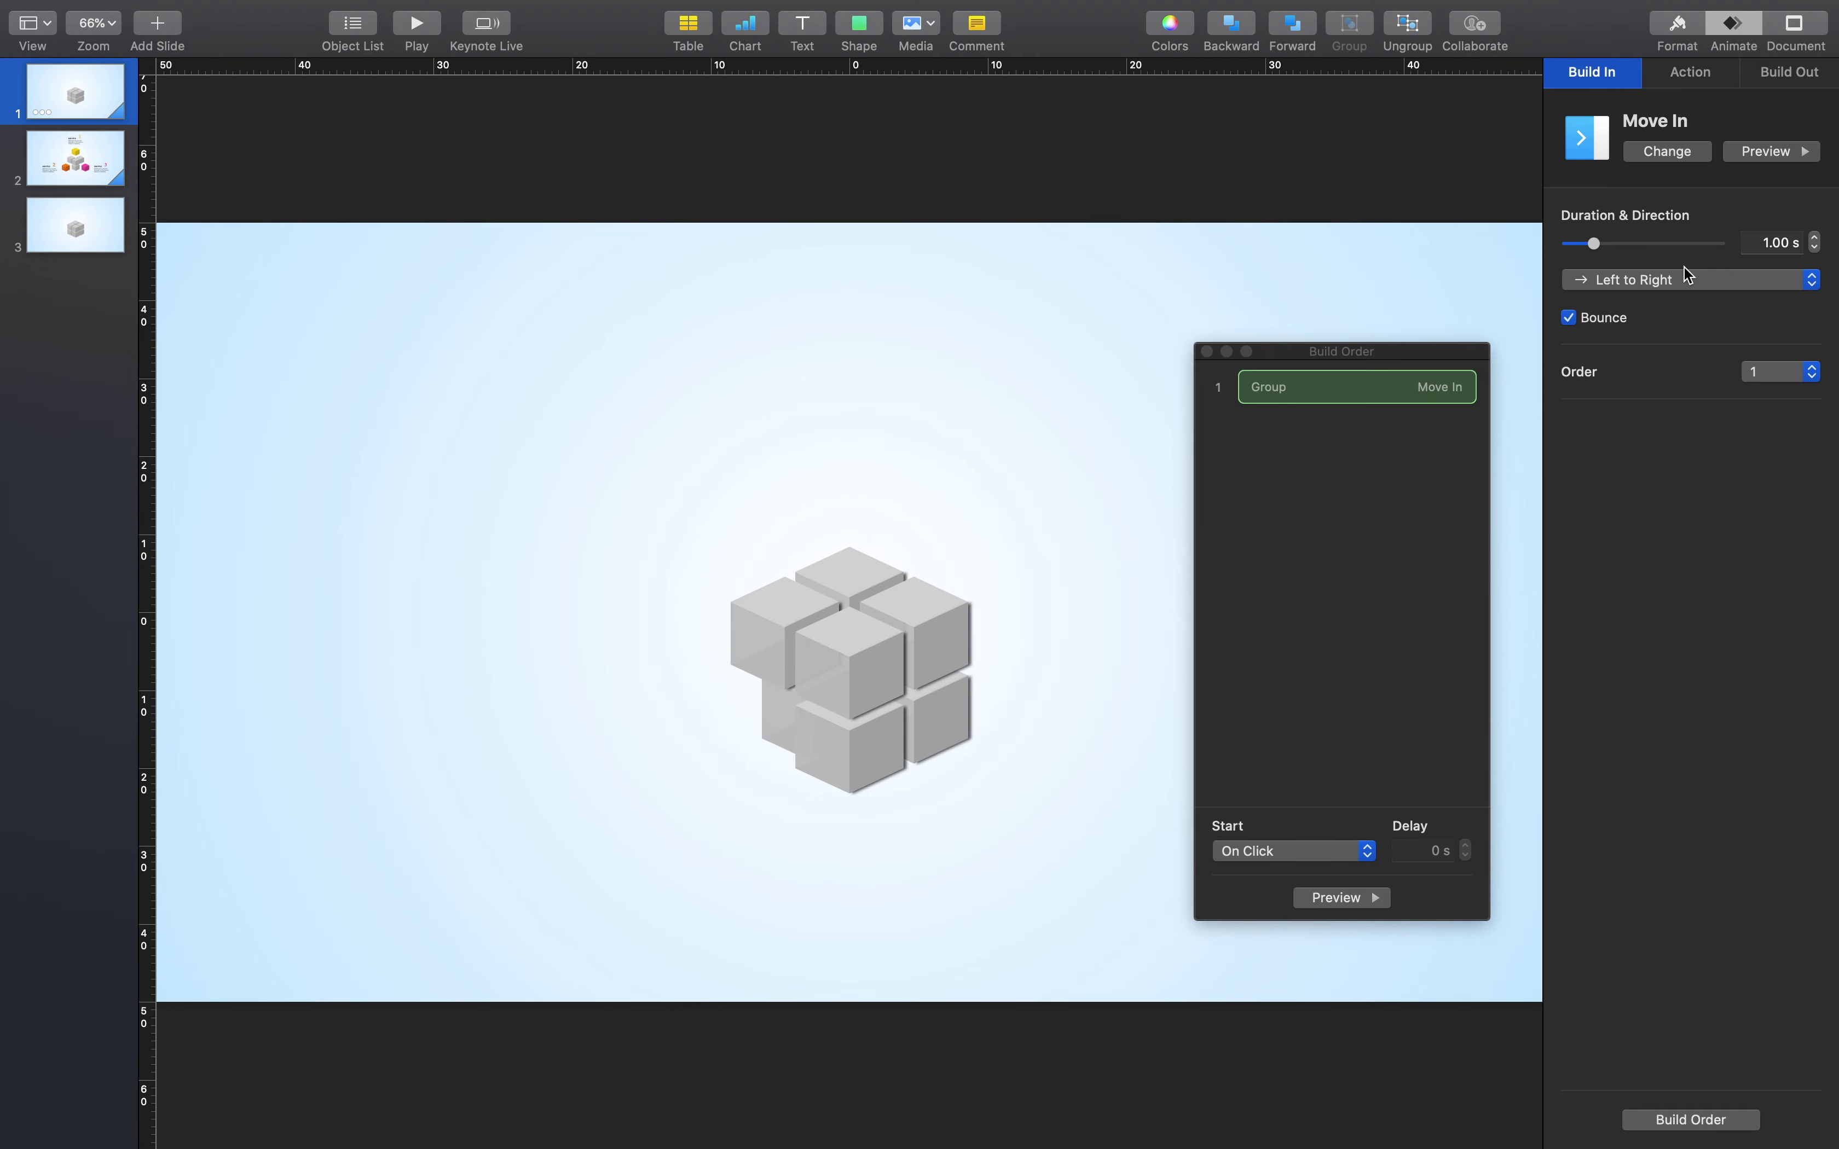
{"action": "left_click", "coordinate": [1644, 293]}
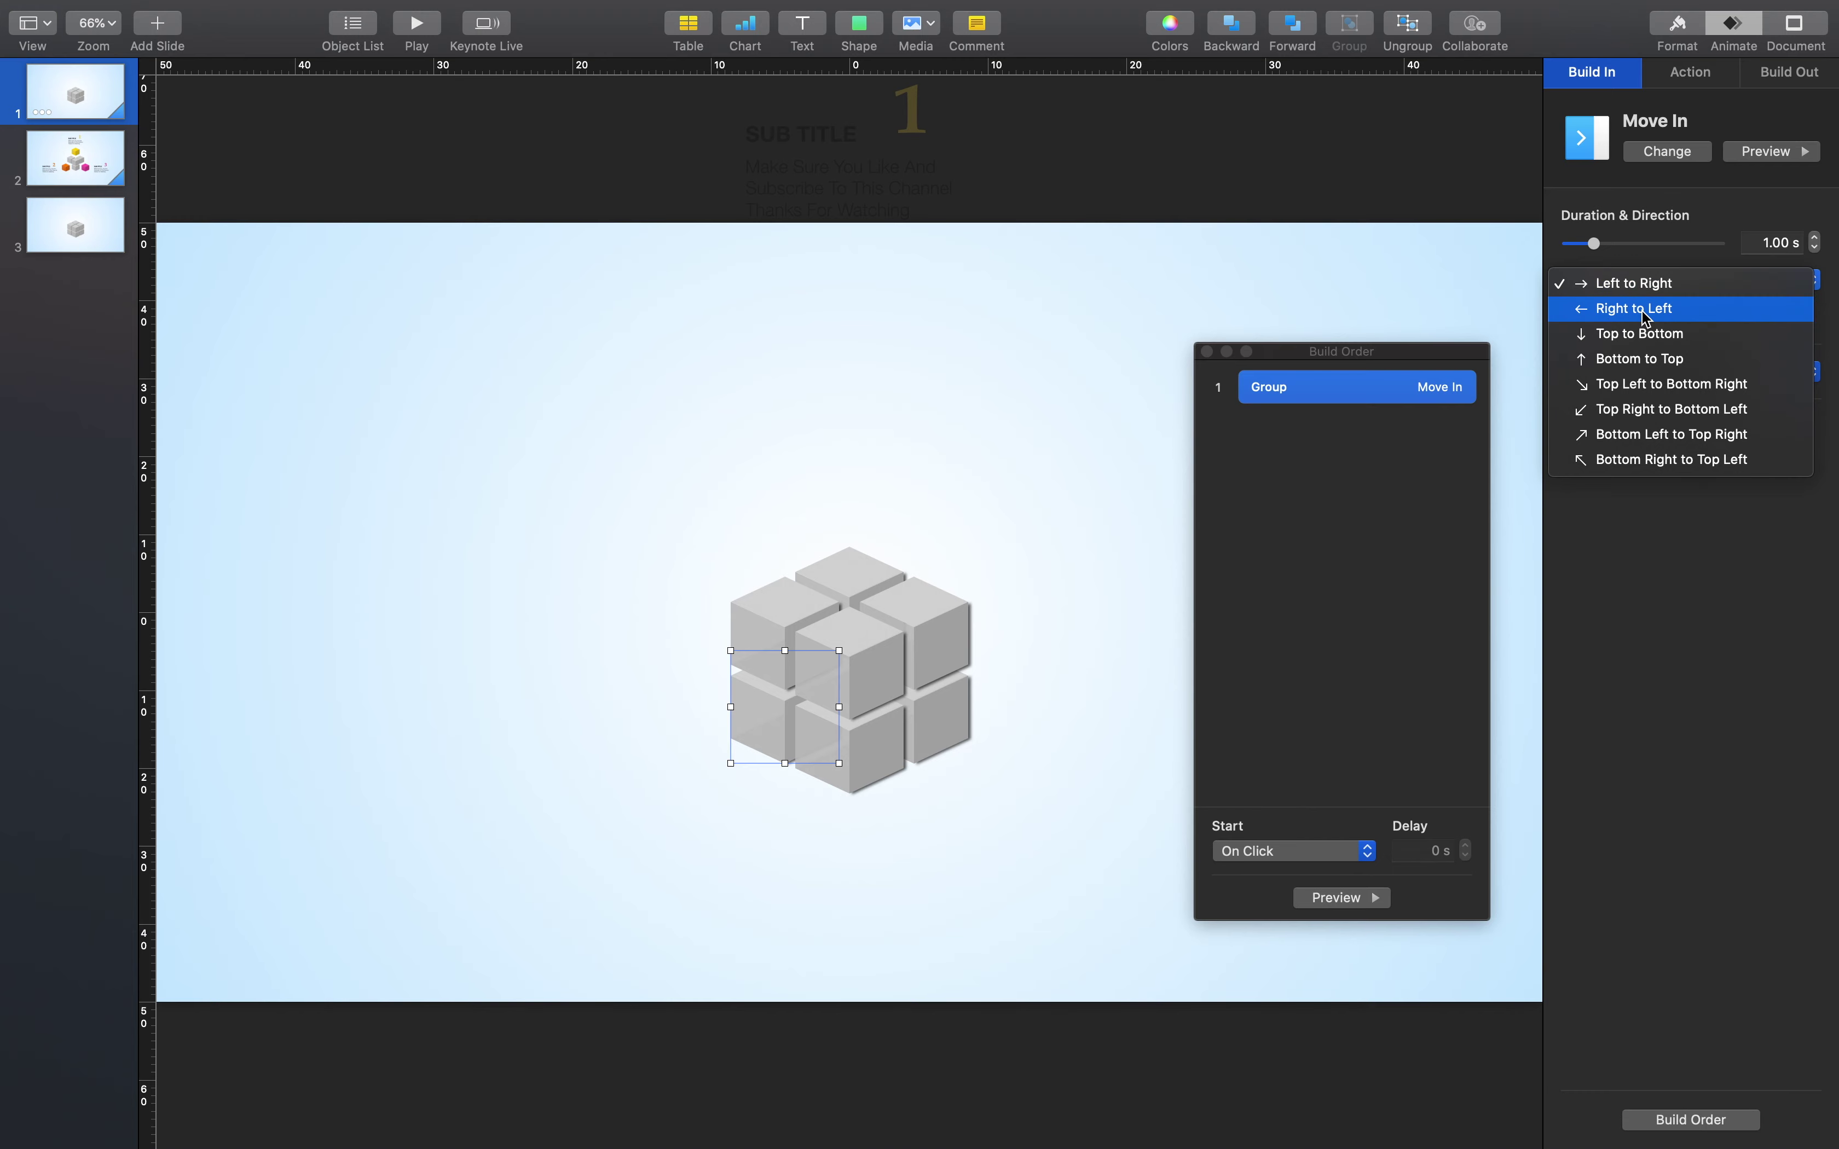
{"action": "left_click", "coordinate": [1643, 335]}
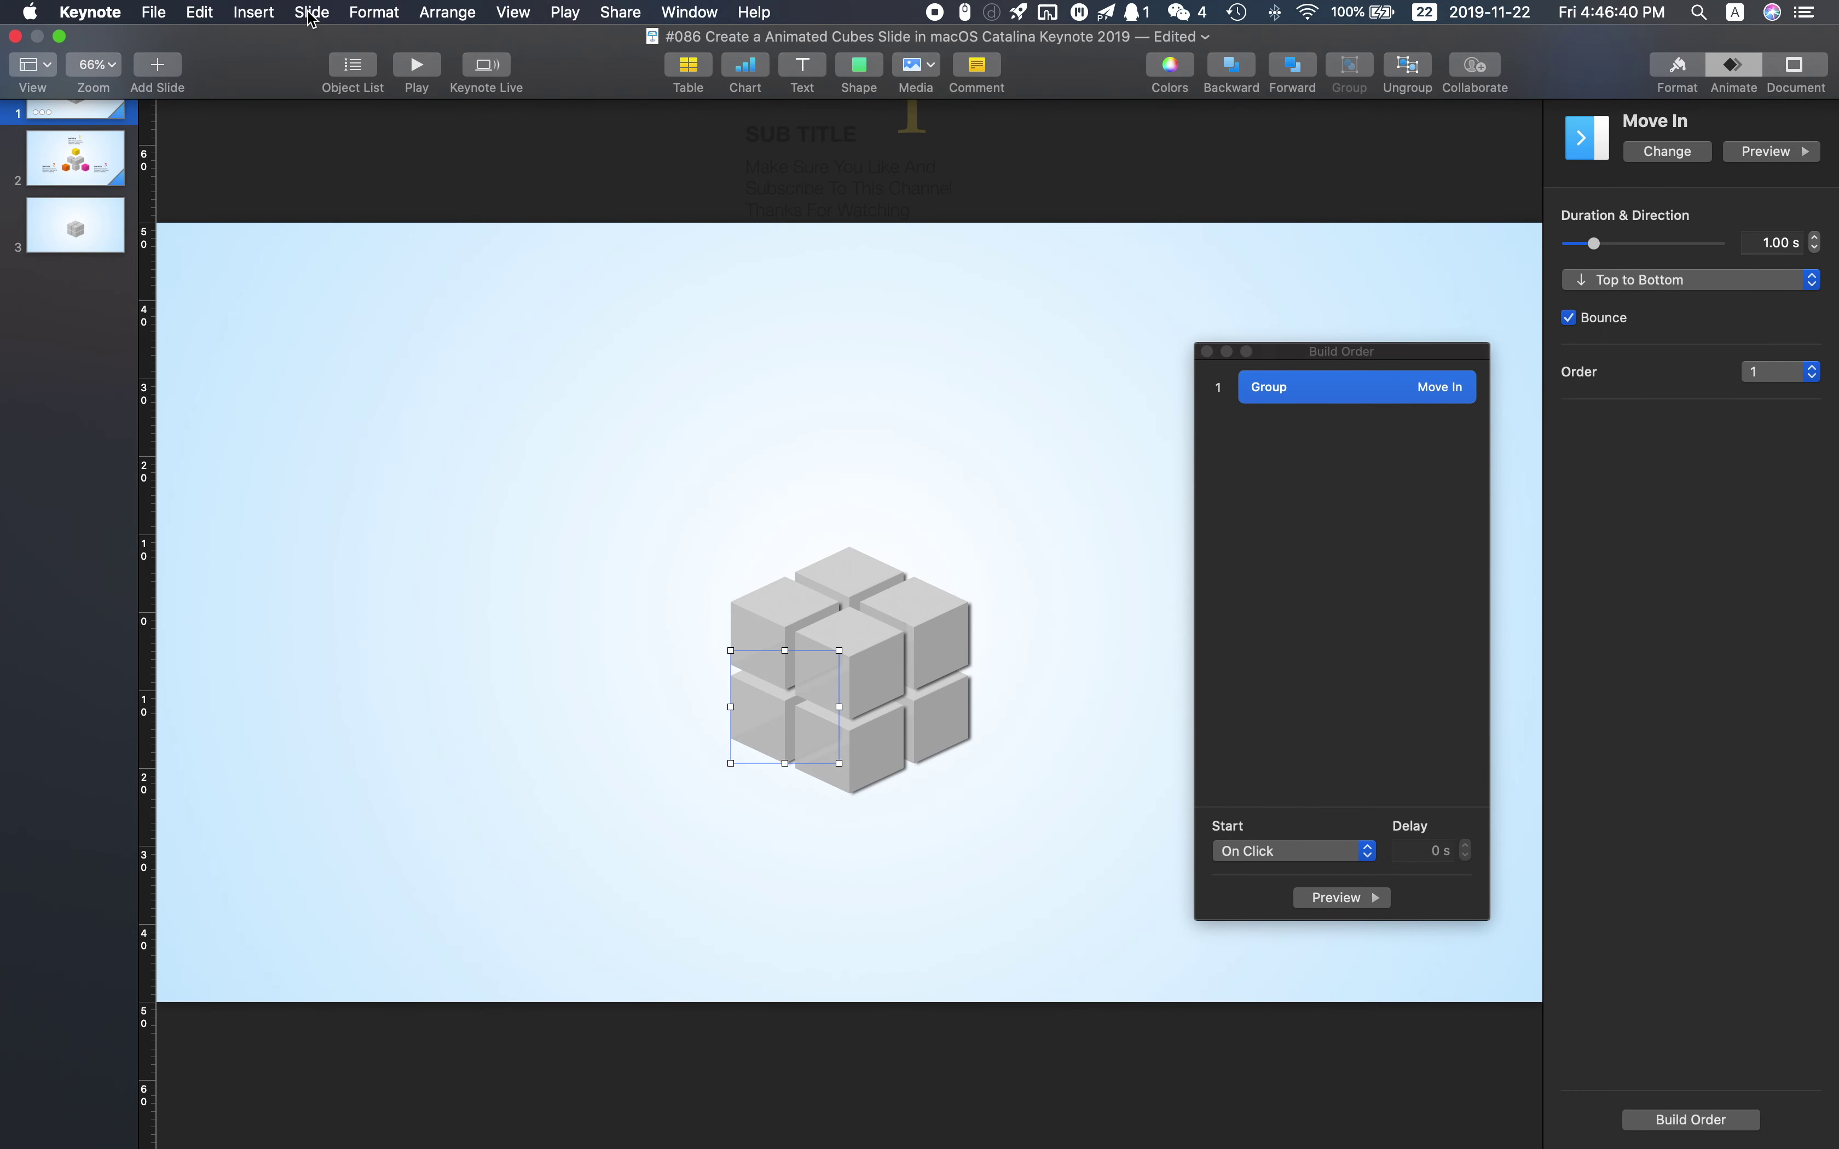
Copy the lower-left cube's animation and paste it onto the lower front cube
{"action": "left_click", "coordinate": [311, 14]}
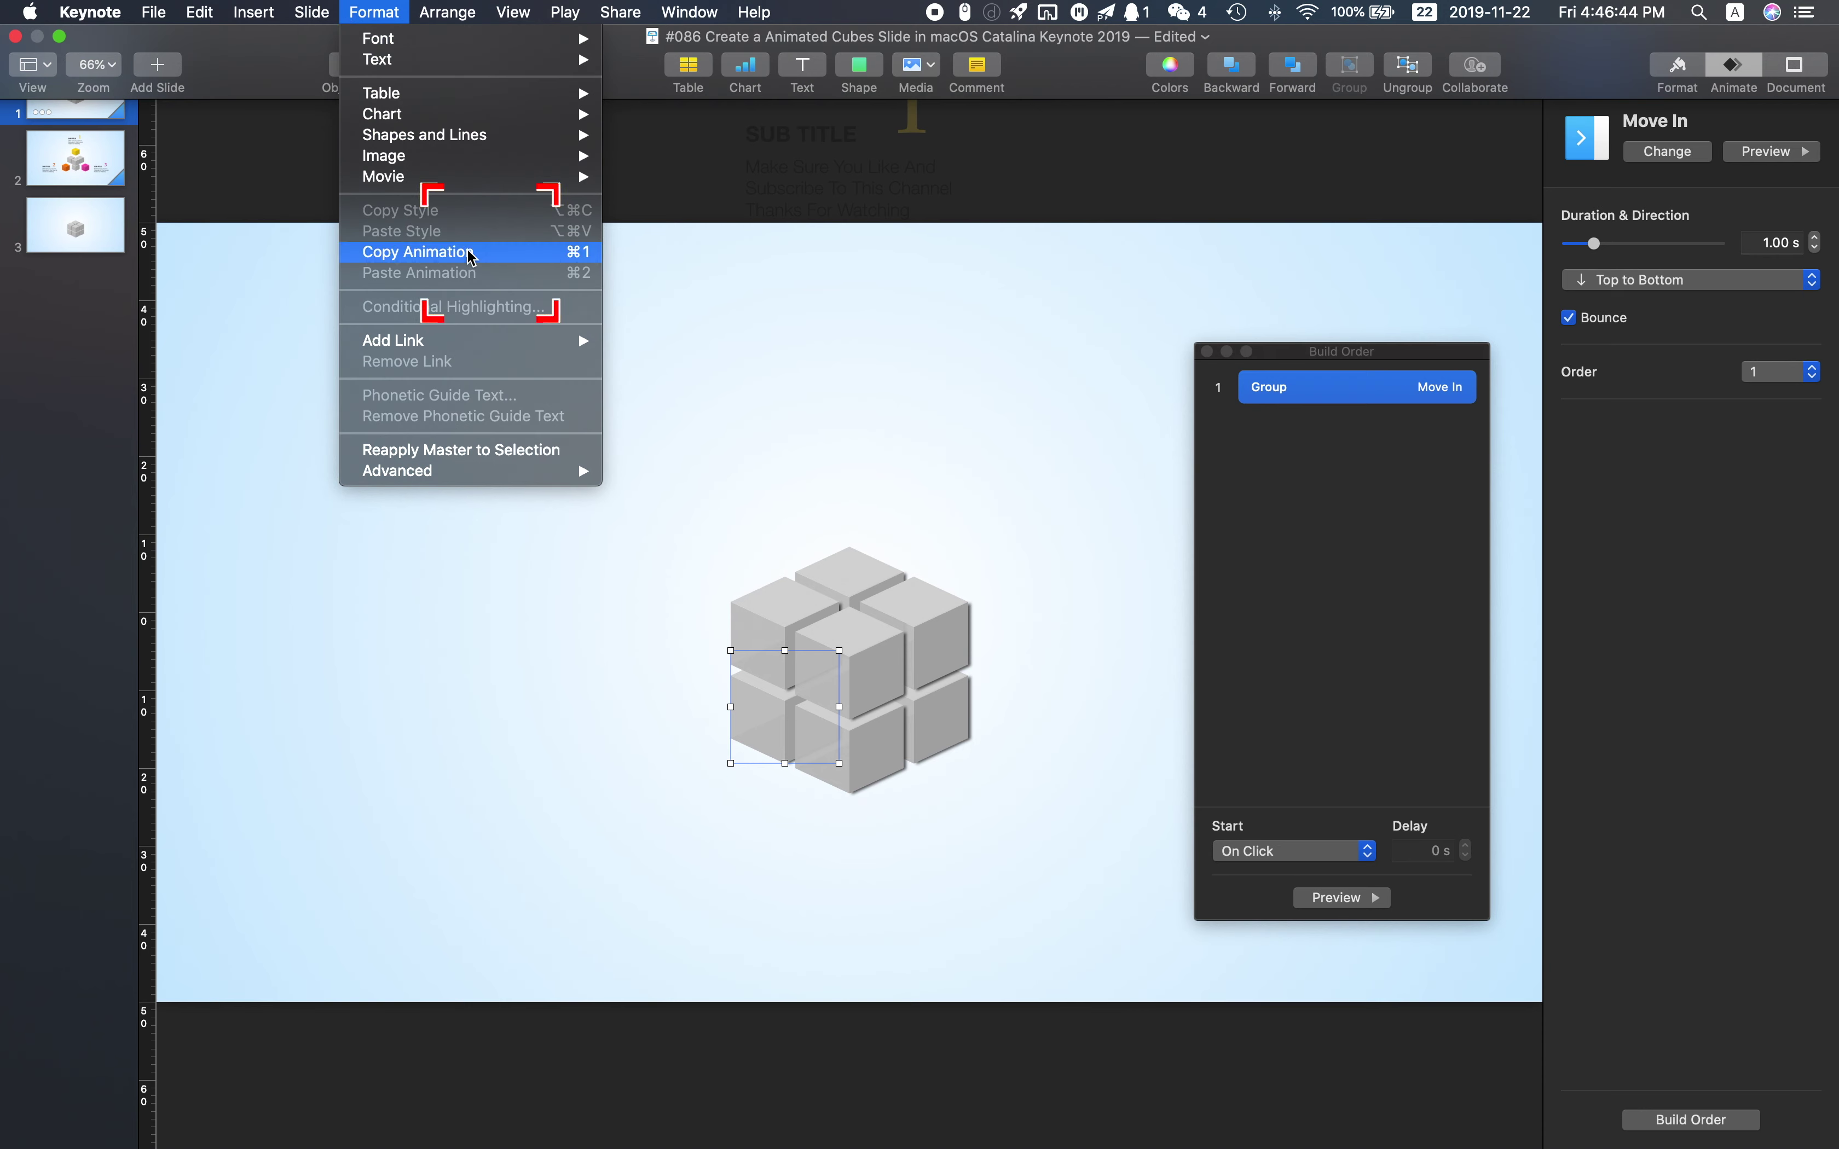
{"action": "left_click", "coordinate": [483, 256]}
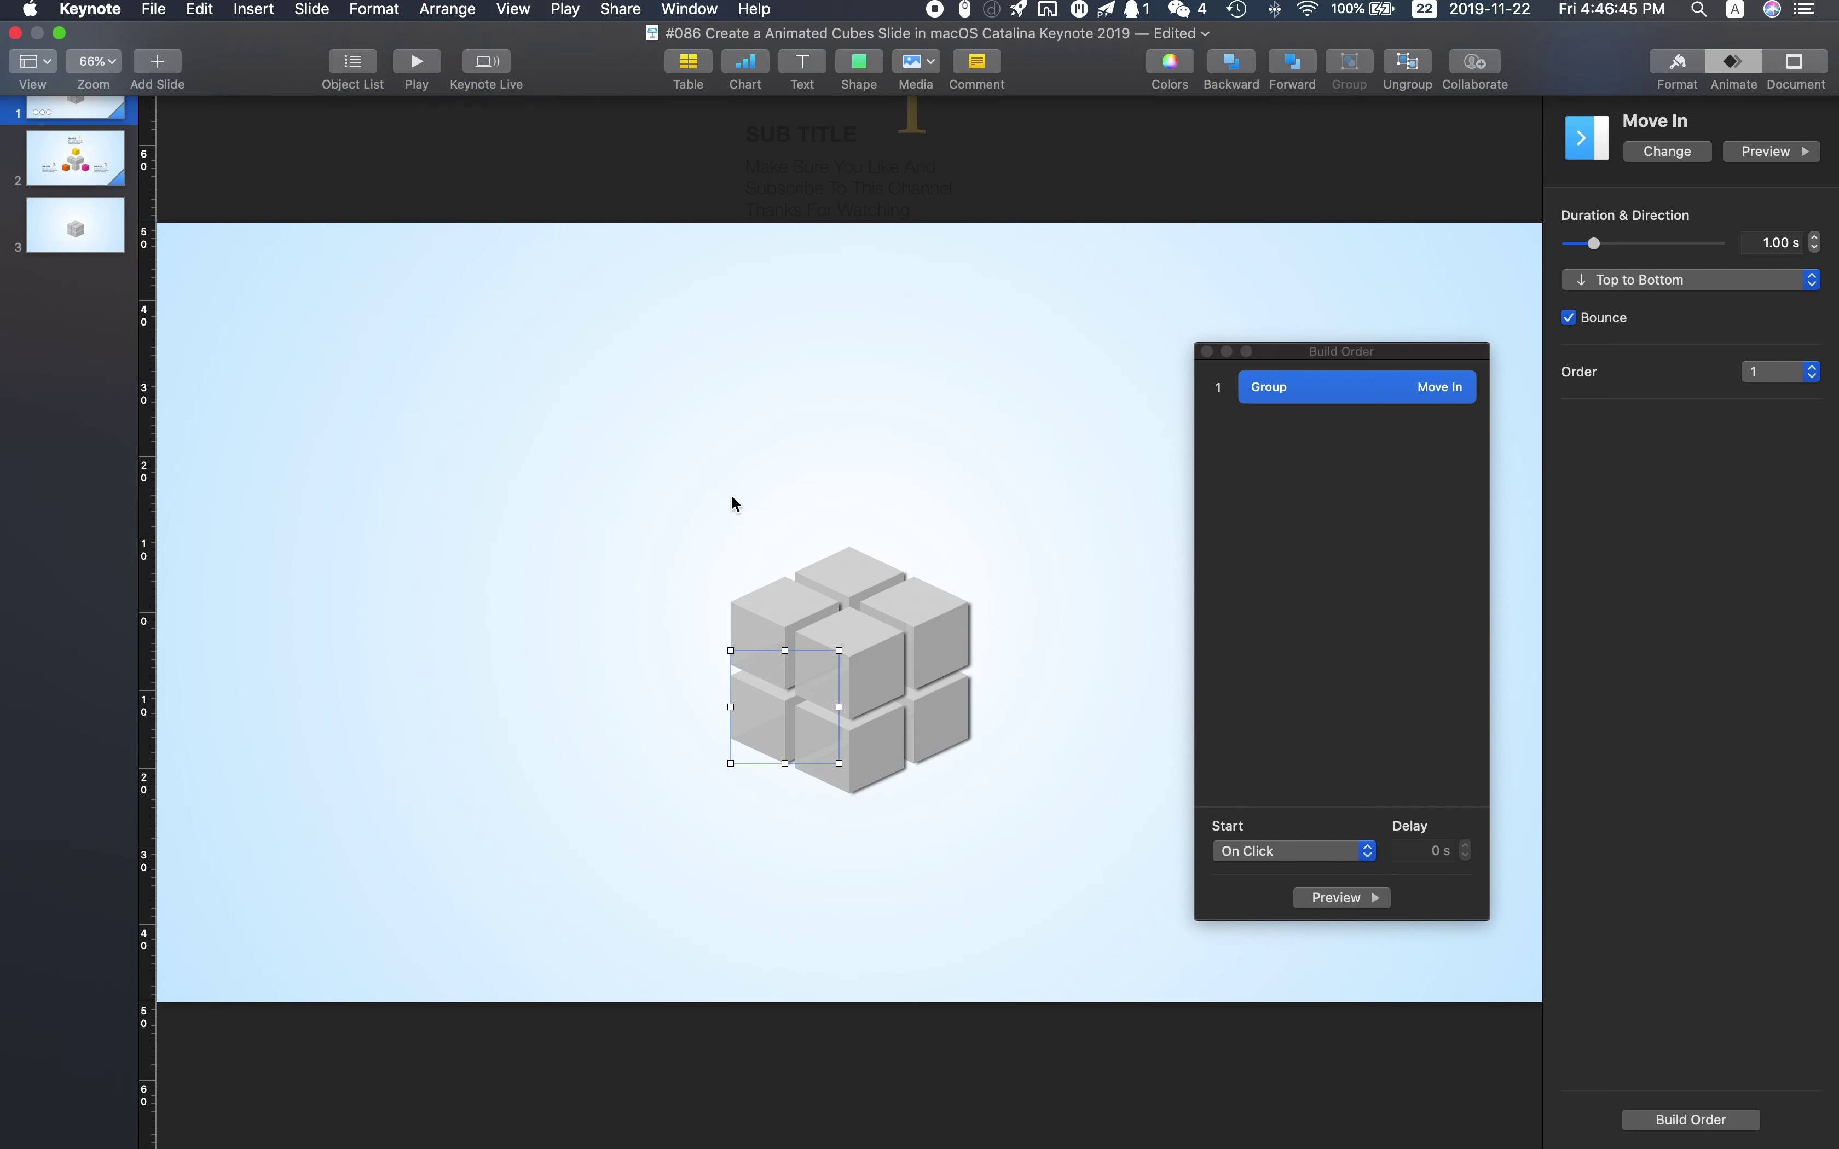
{"action": "left_click", "coordinate": [870, 768]}
{"action": "left_click", "coordinate": [339, 12]}
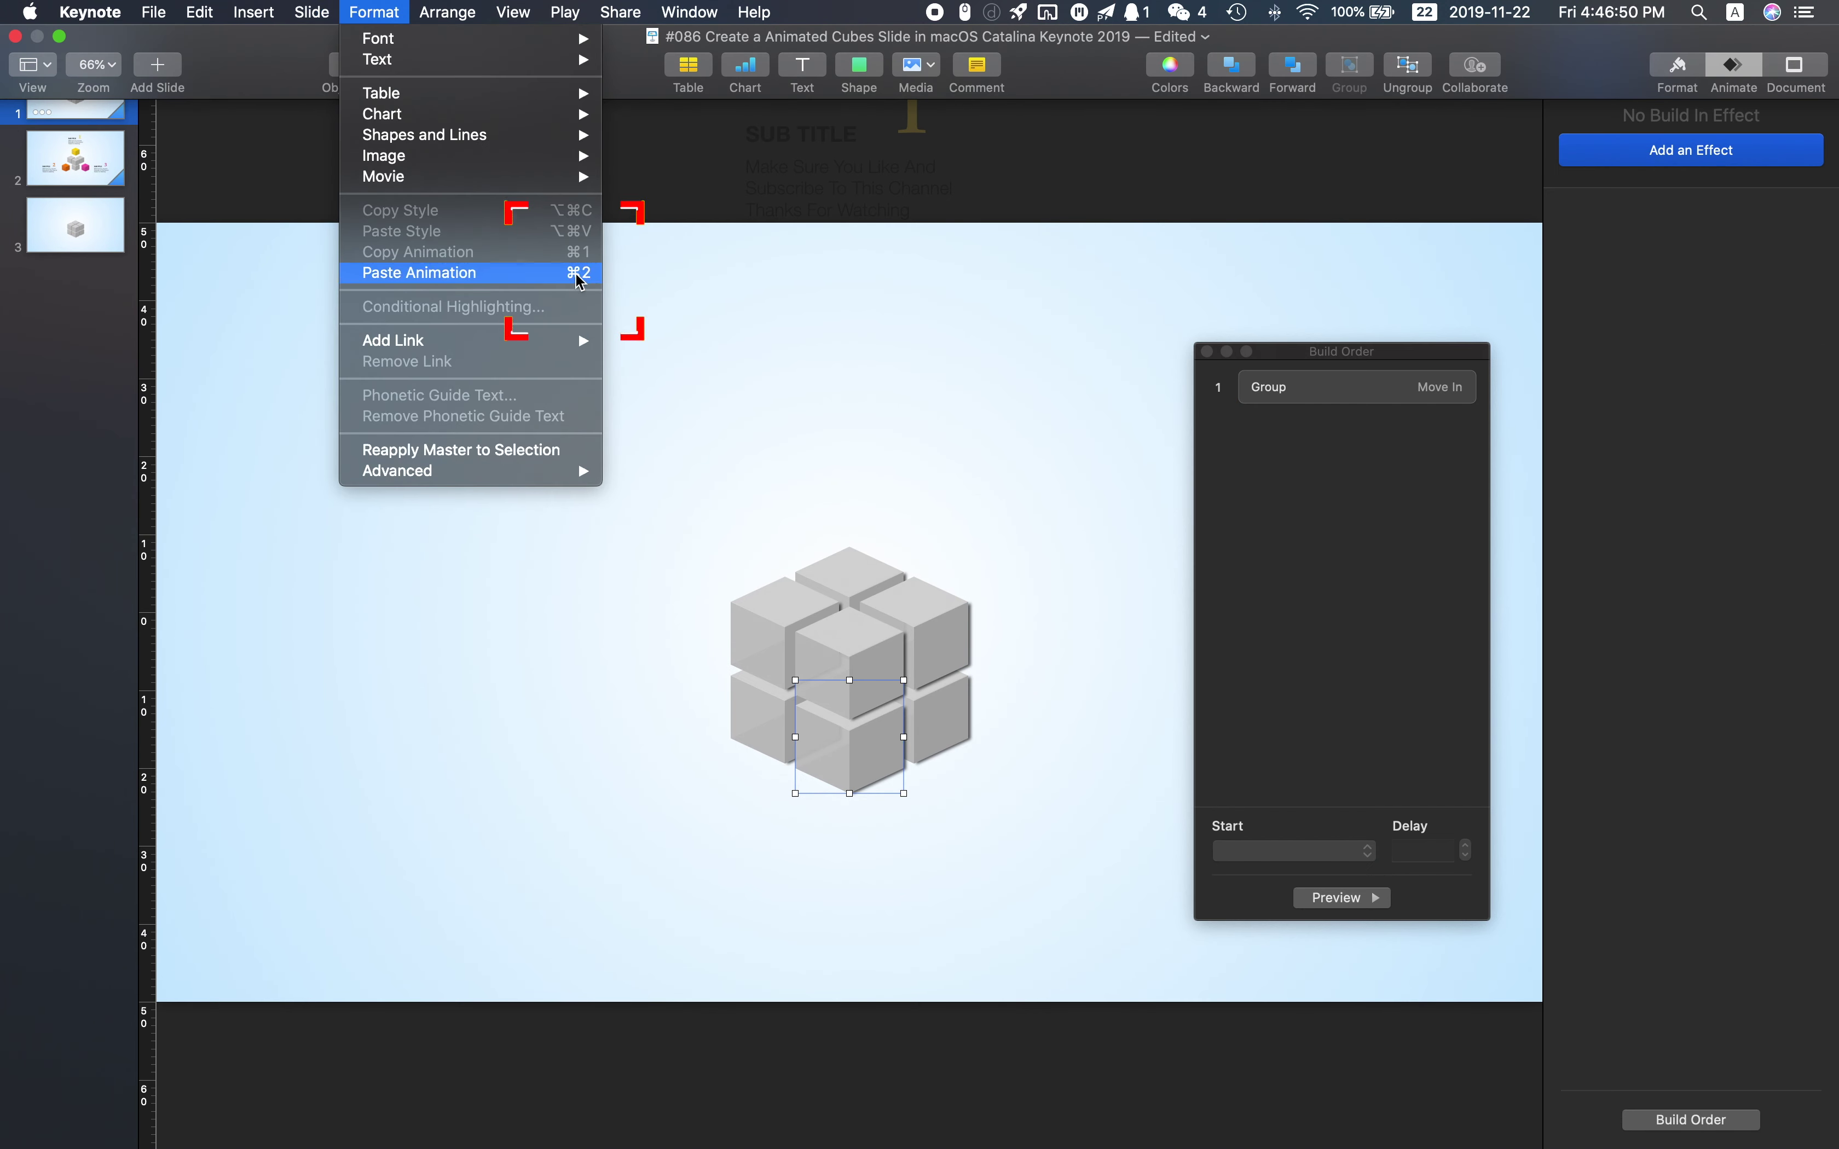
{"action": "left_click", "coordinate": [532, 272]}
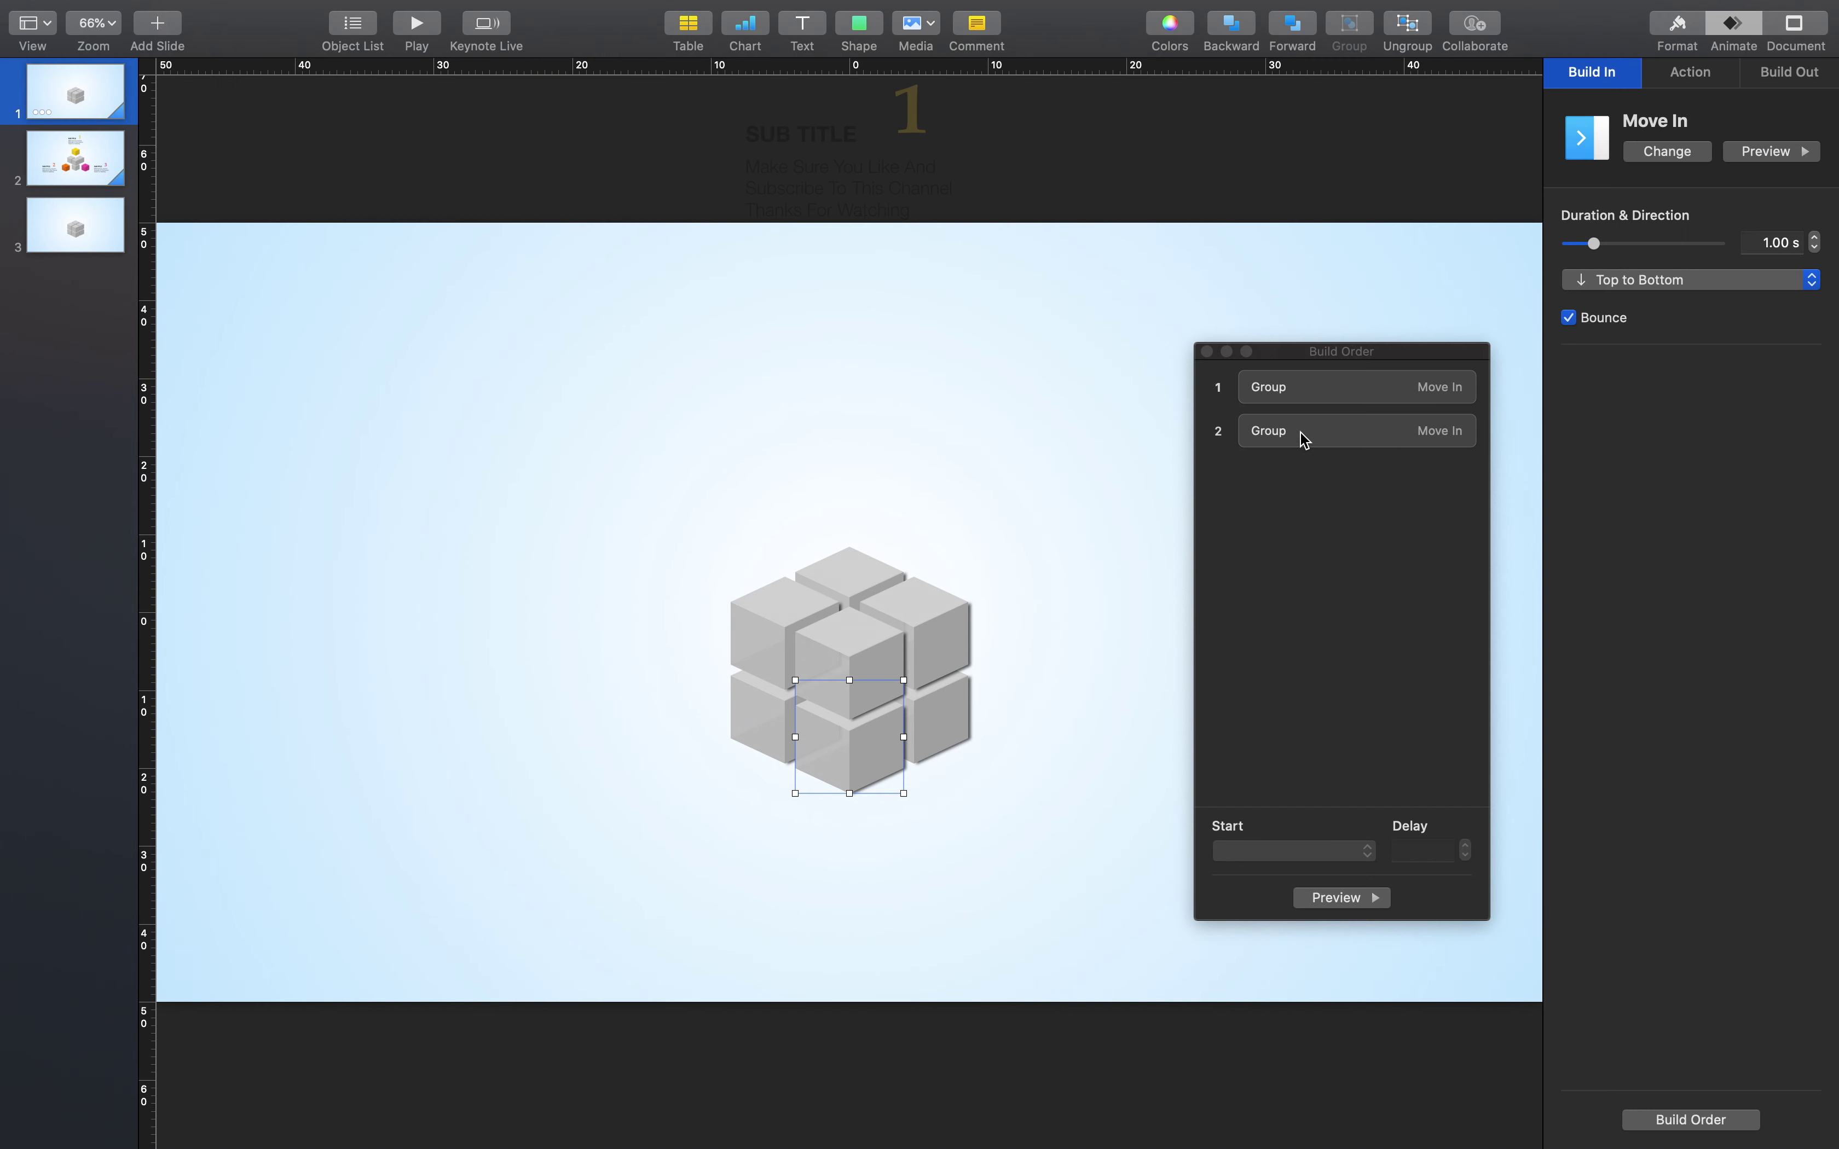
Set the lower front cube's Move In build to start With Build 1
{"action": "left_click", "coordinate": [1304, 439]}
{"action": "left_click", "coordinate": [1299, 852]}
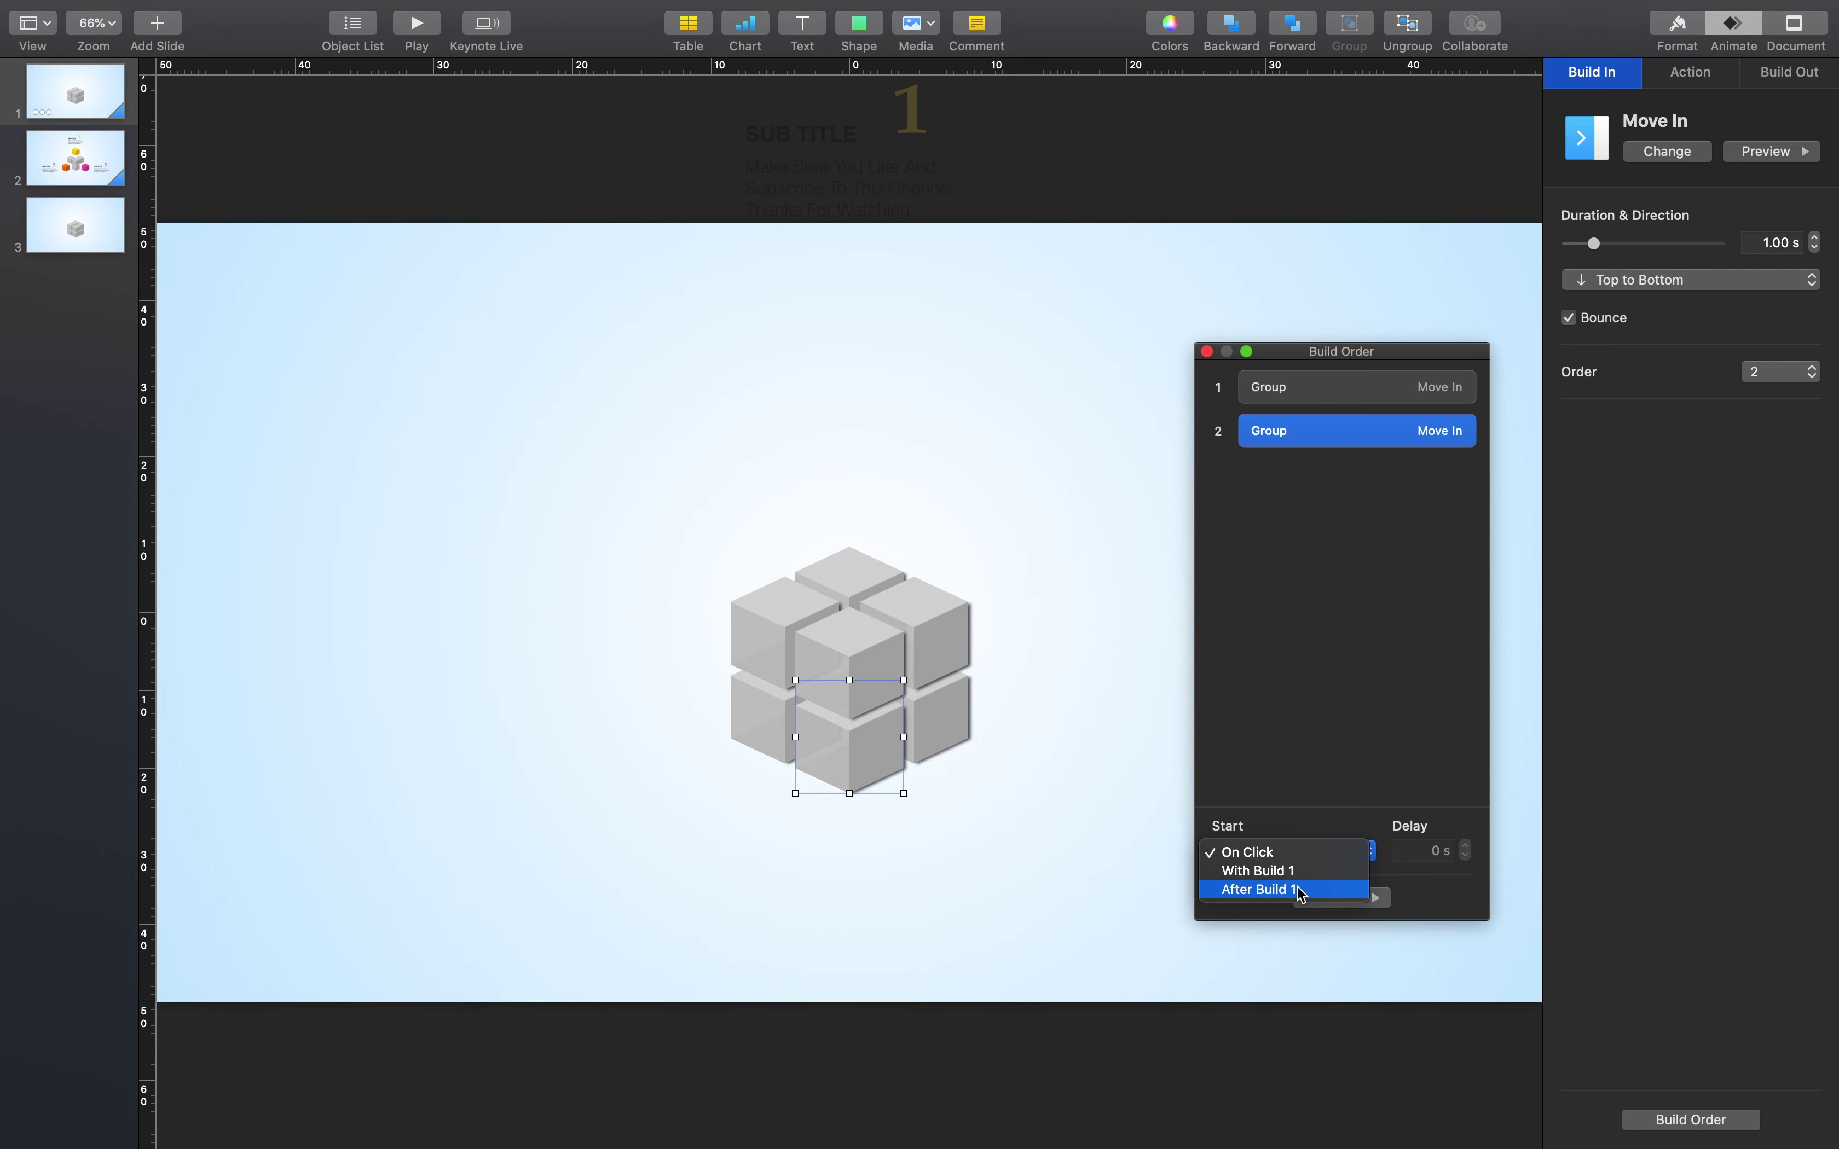
{"action": "left_click", "coordinate": [1293, 870]}
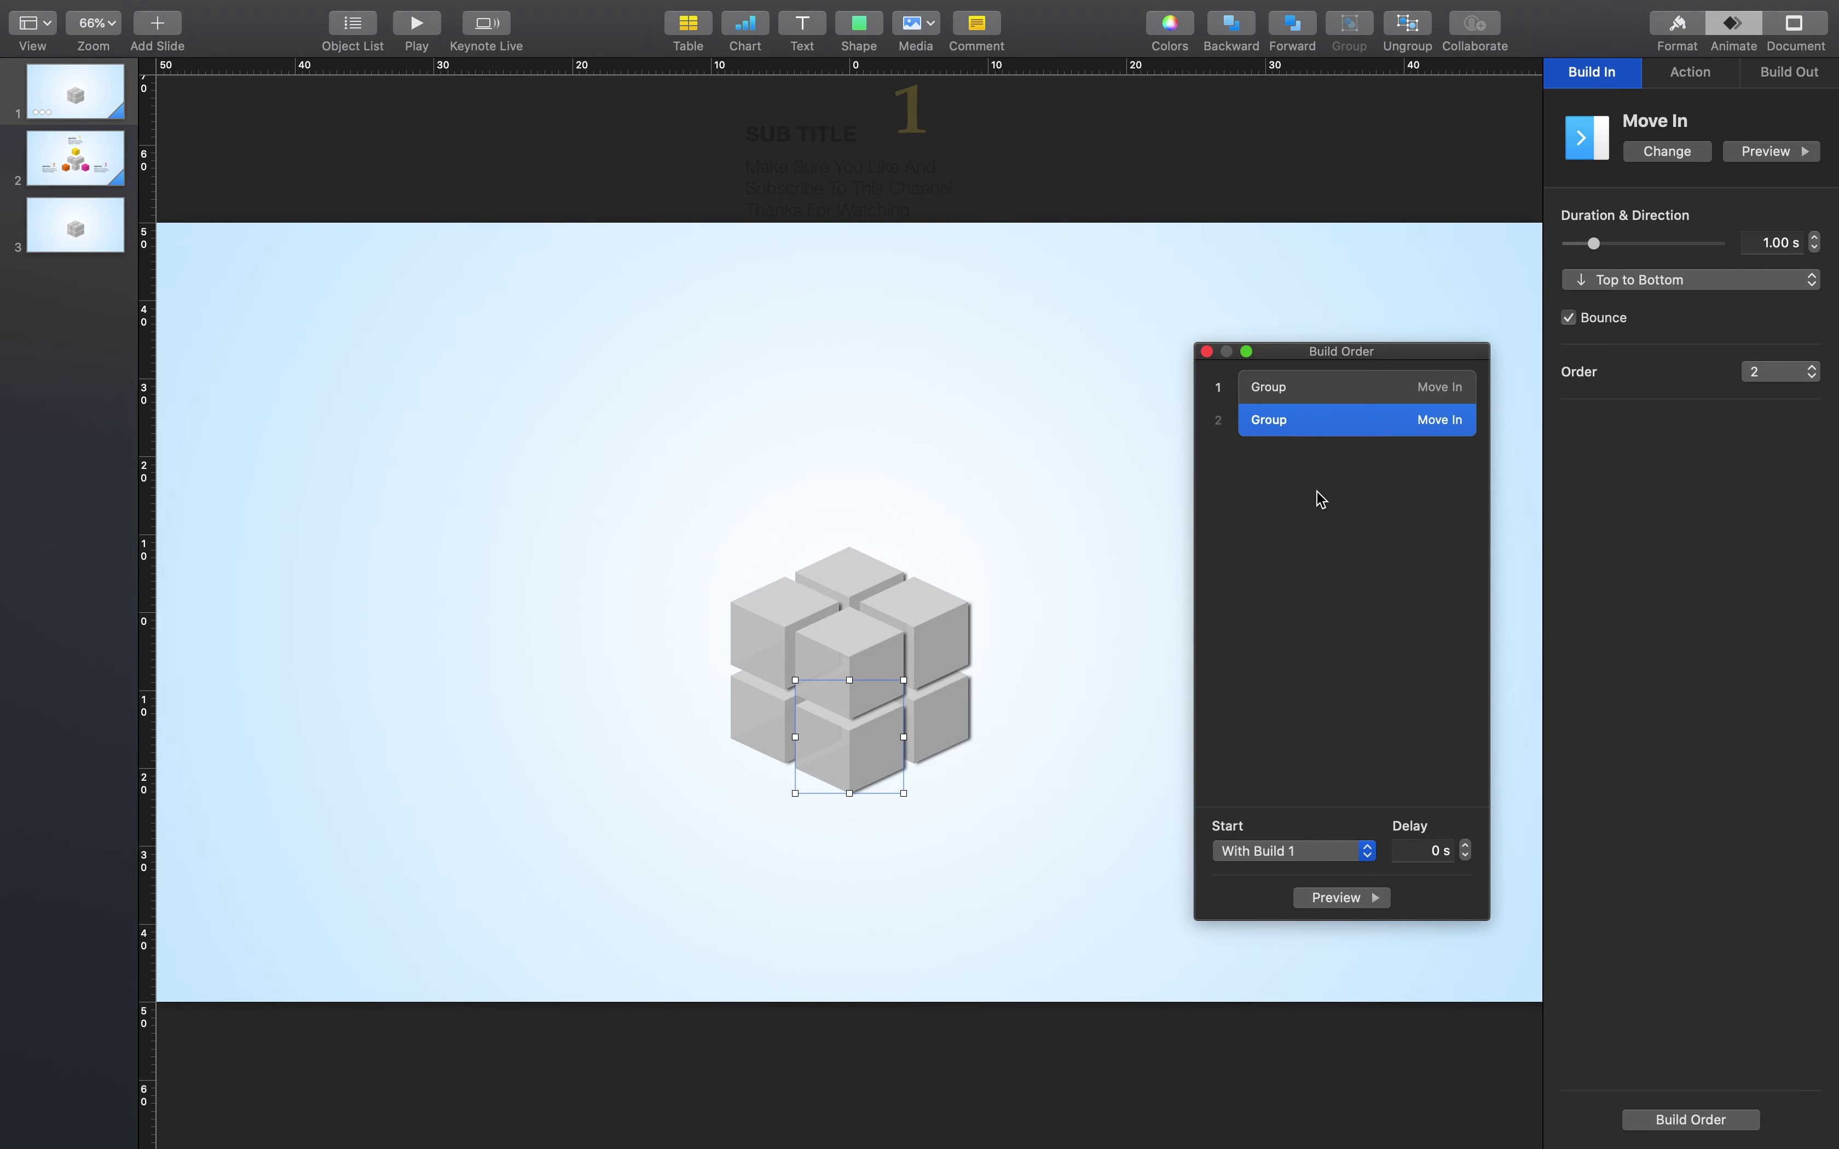
{"action": "left_click", "coordinate": [1320, 498]}
Copy the lower front cube's animation and paste it onto the five cubes that have no build yet
{"action": "left_click", "coordinate": [870, 751]}
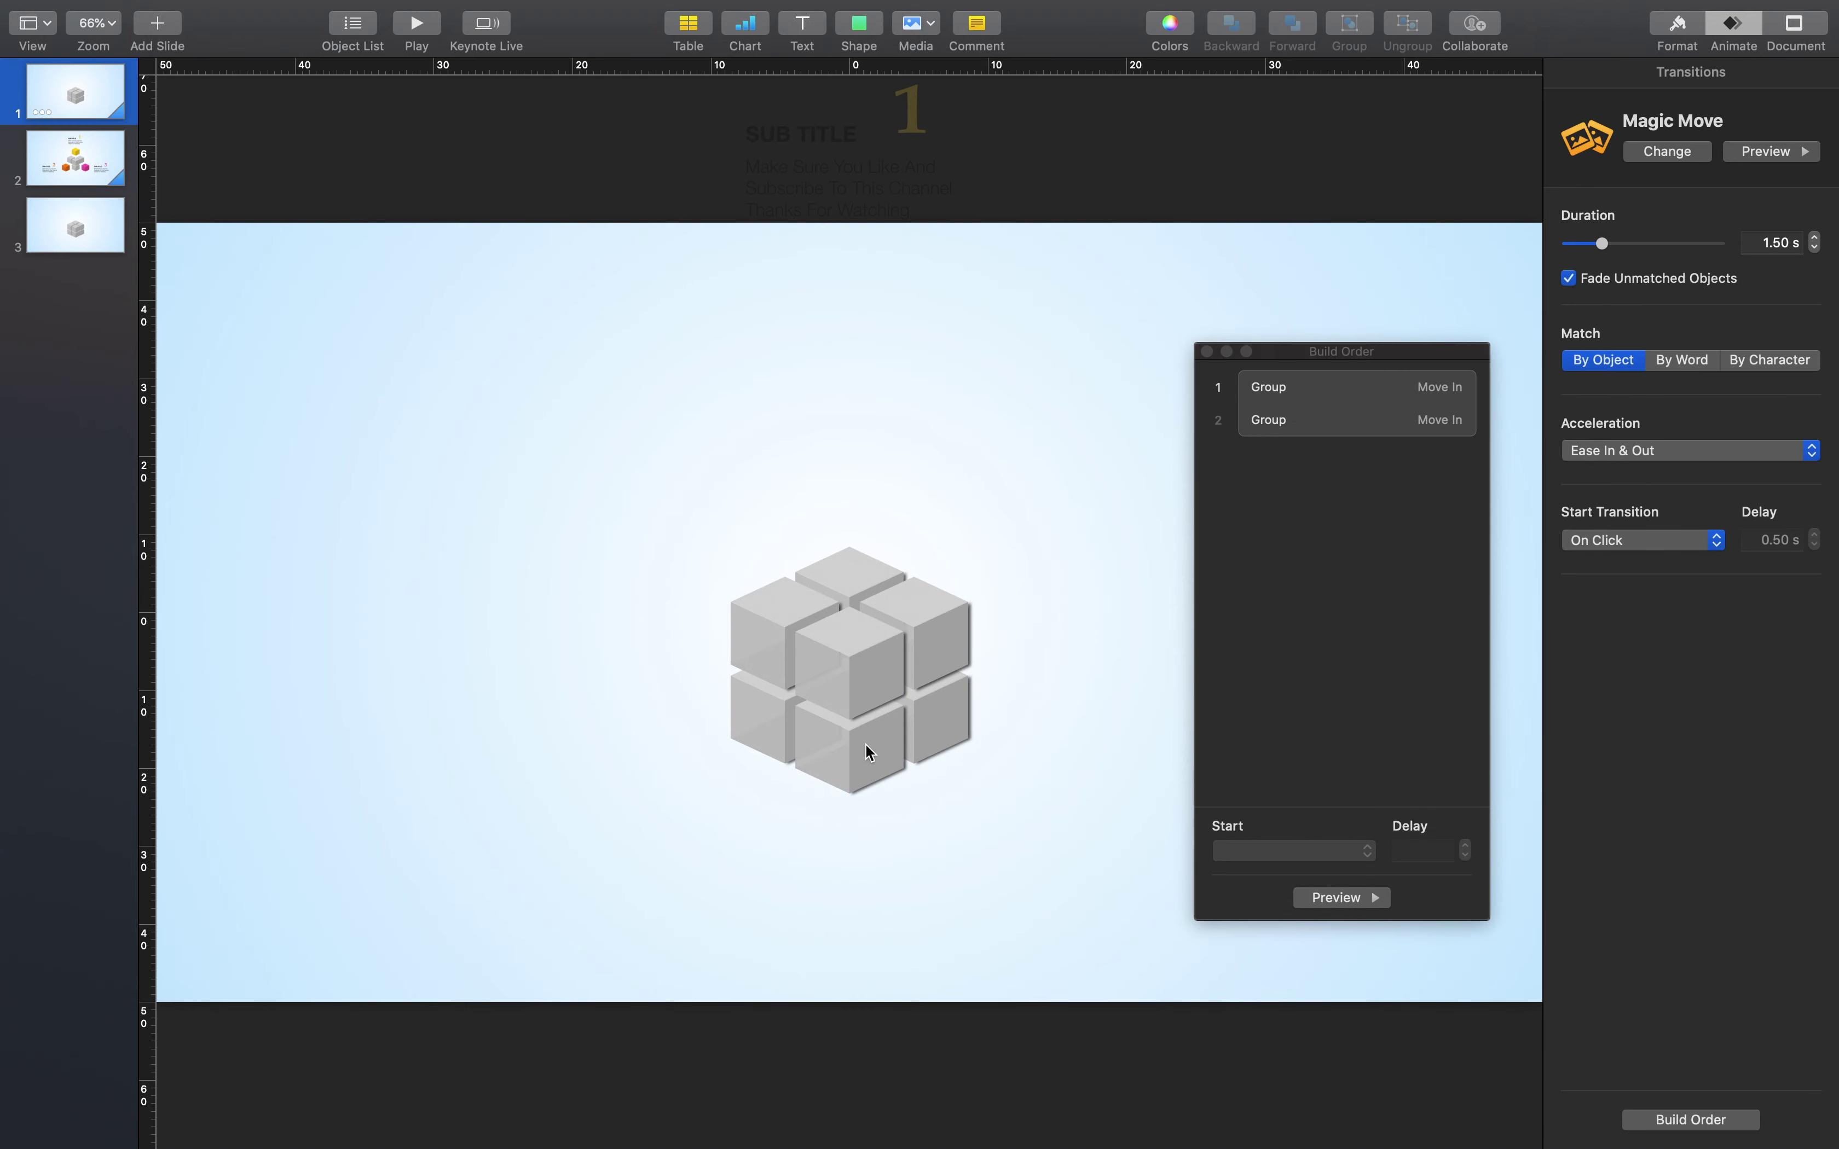
{"action": "left_click", "coordinate": [861, 762]}
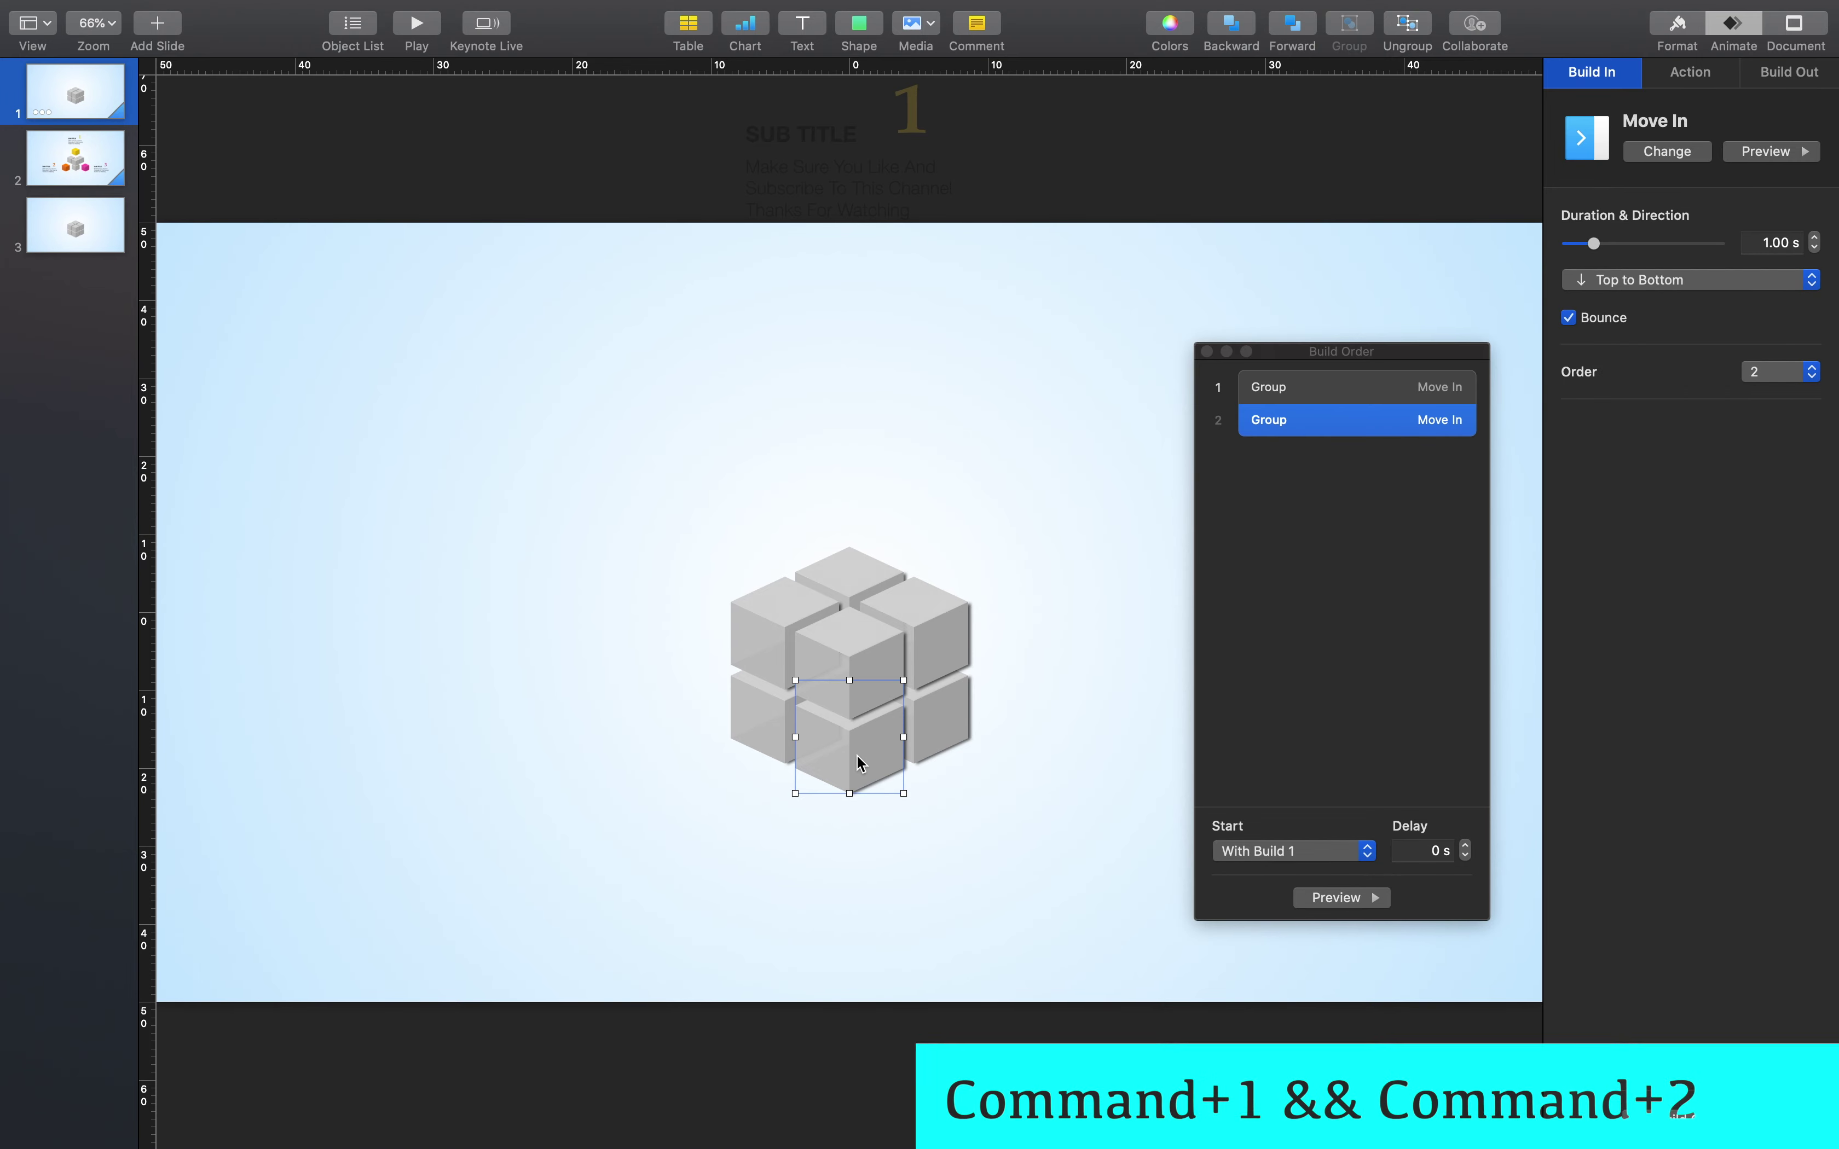
{"action": "left_click", "coordinate": [935, 721]}
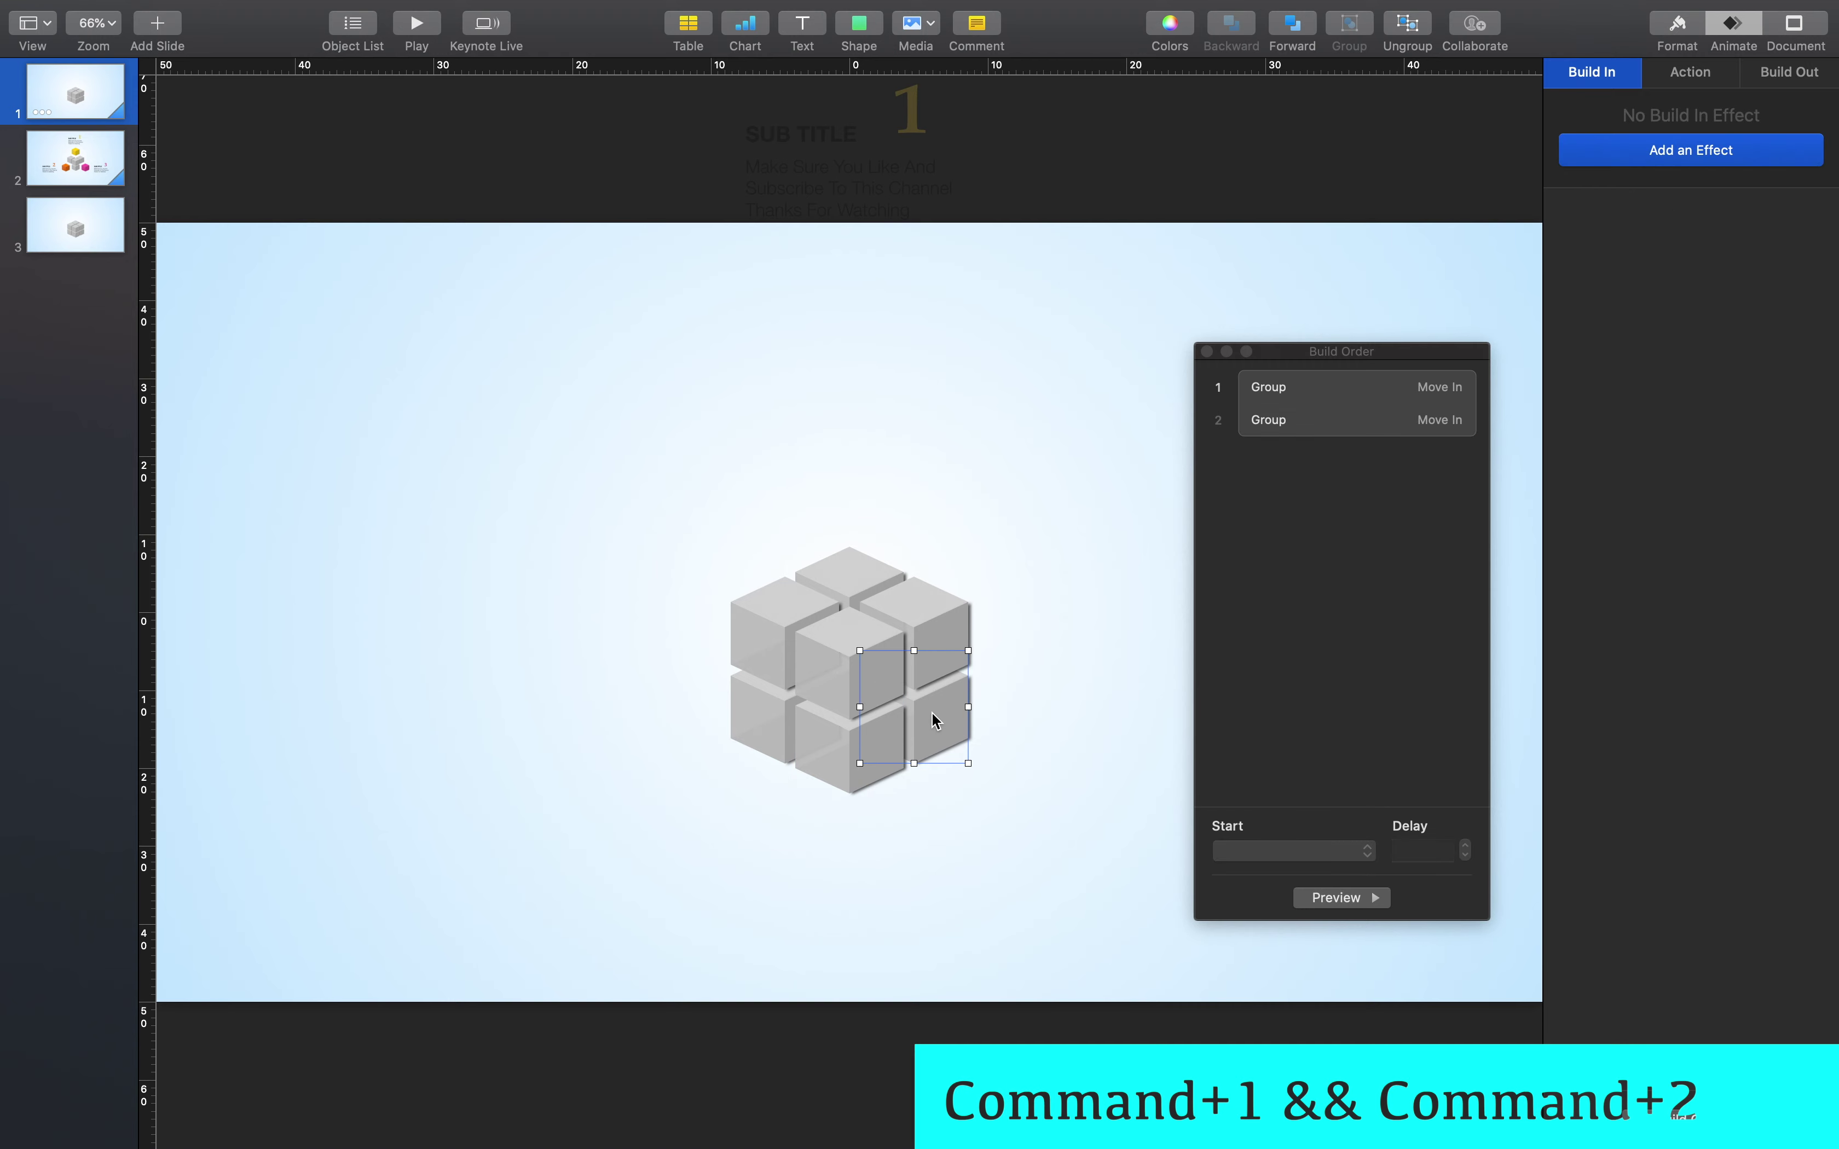
{"action": "key", "text": "alt+super+v"}
{"action": "left_click", "coordinate": [950, 641]}
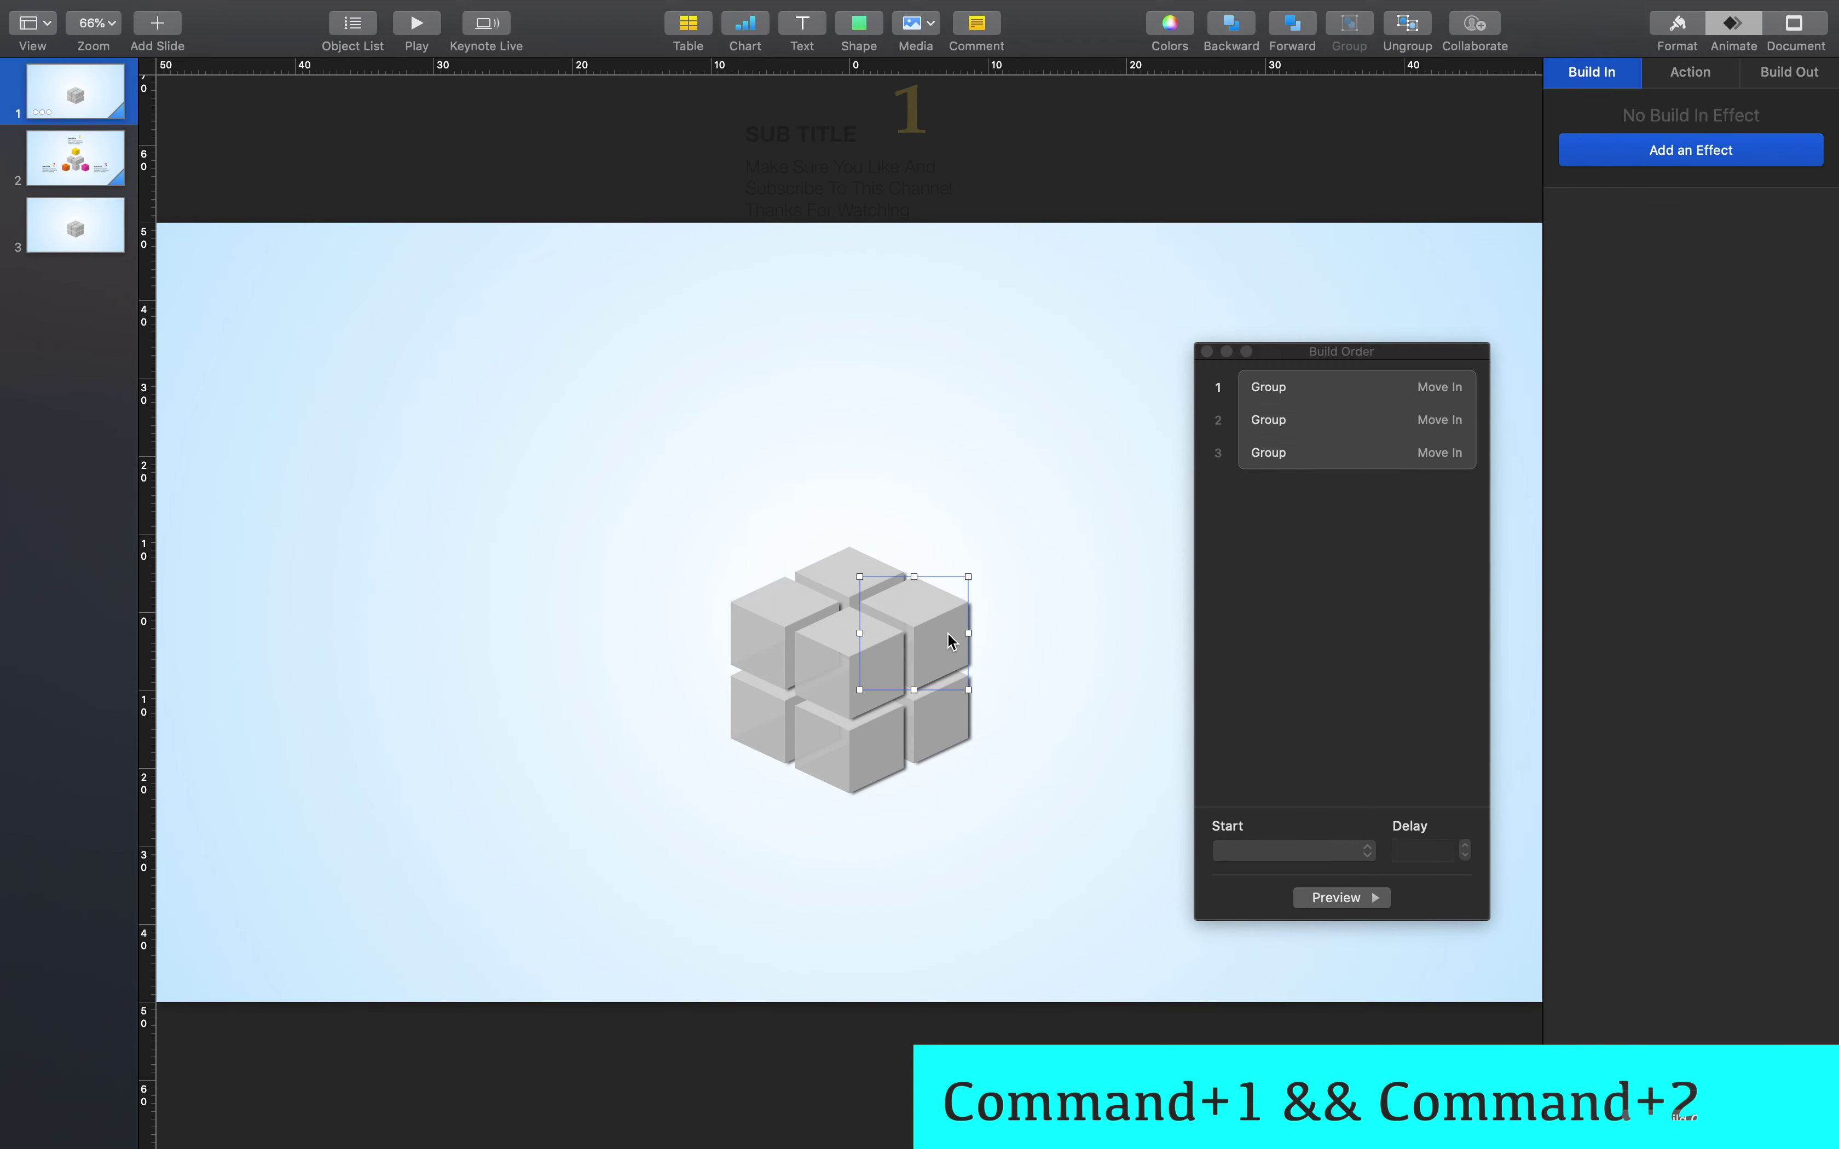
{"action": "key", "text": "alt+super+v"}
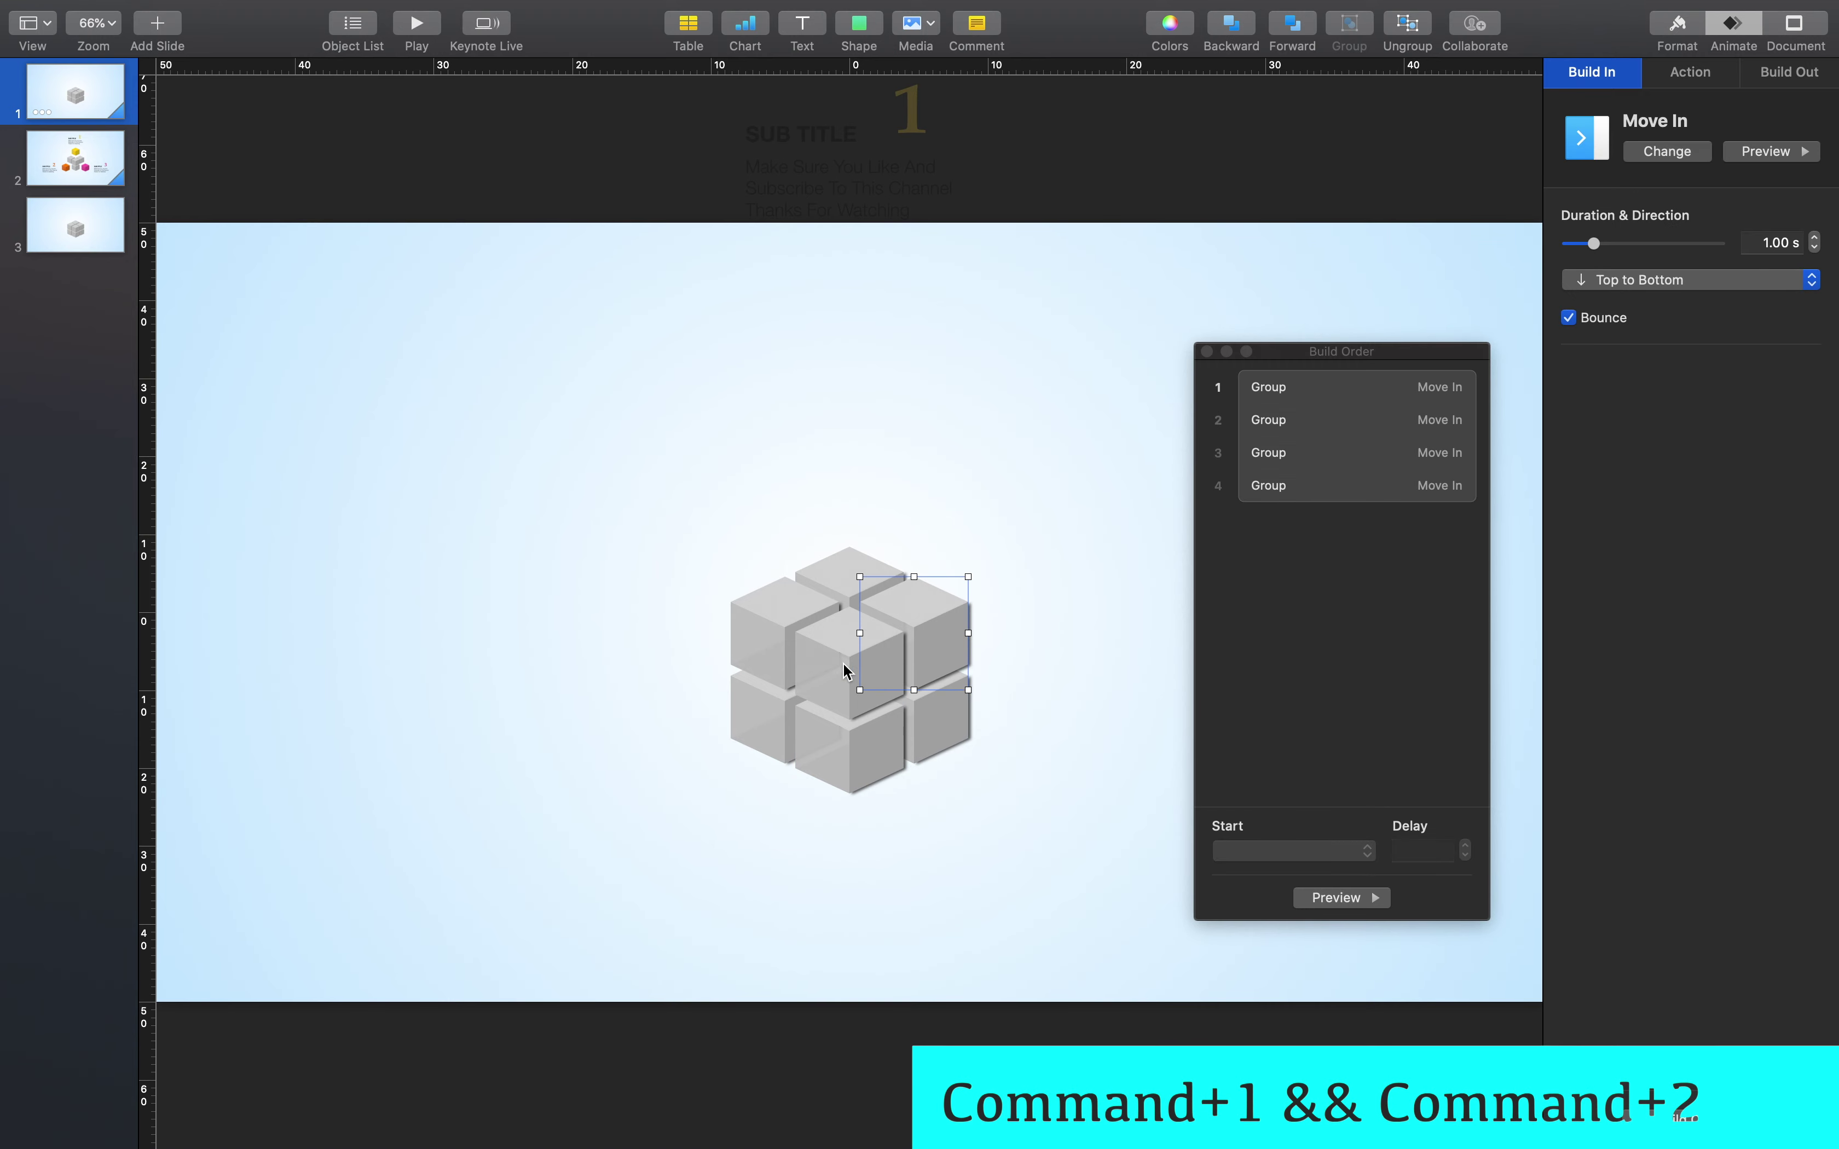
{"action": "left_click", "coordinate": [827, 667]}
{"action": "key", "text": "alt+super+v"}
{"action": "left_click", "coordinate": [763, 643]}
{"action": "key", "text": "alt+super+v"}
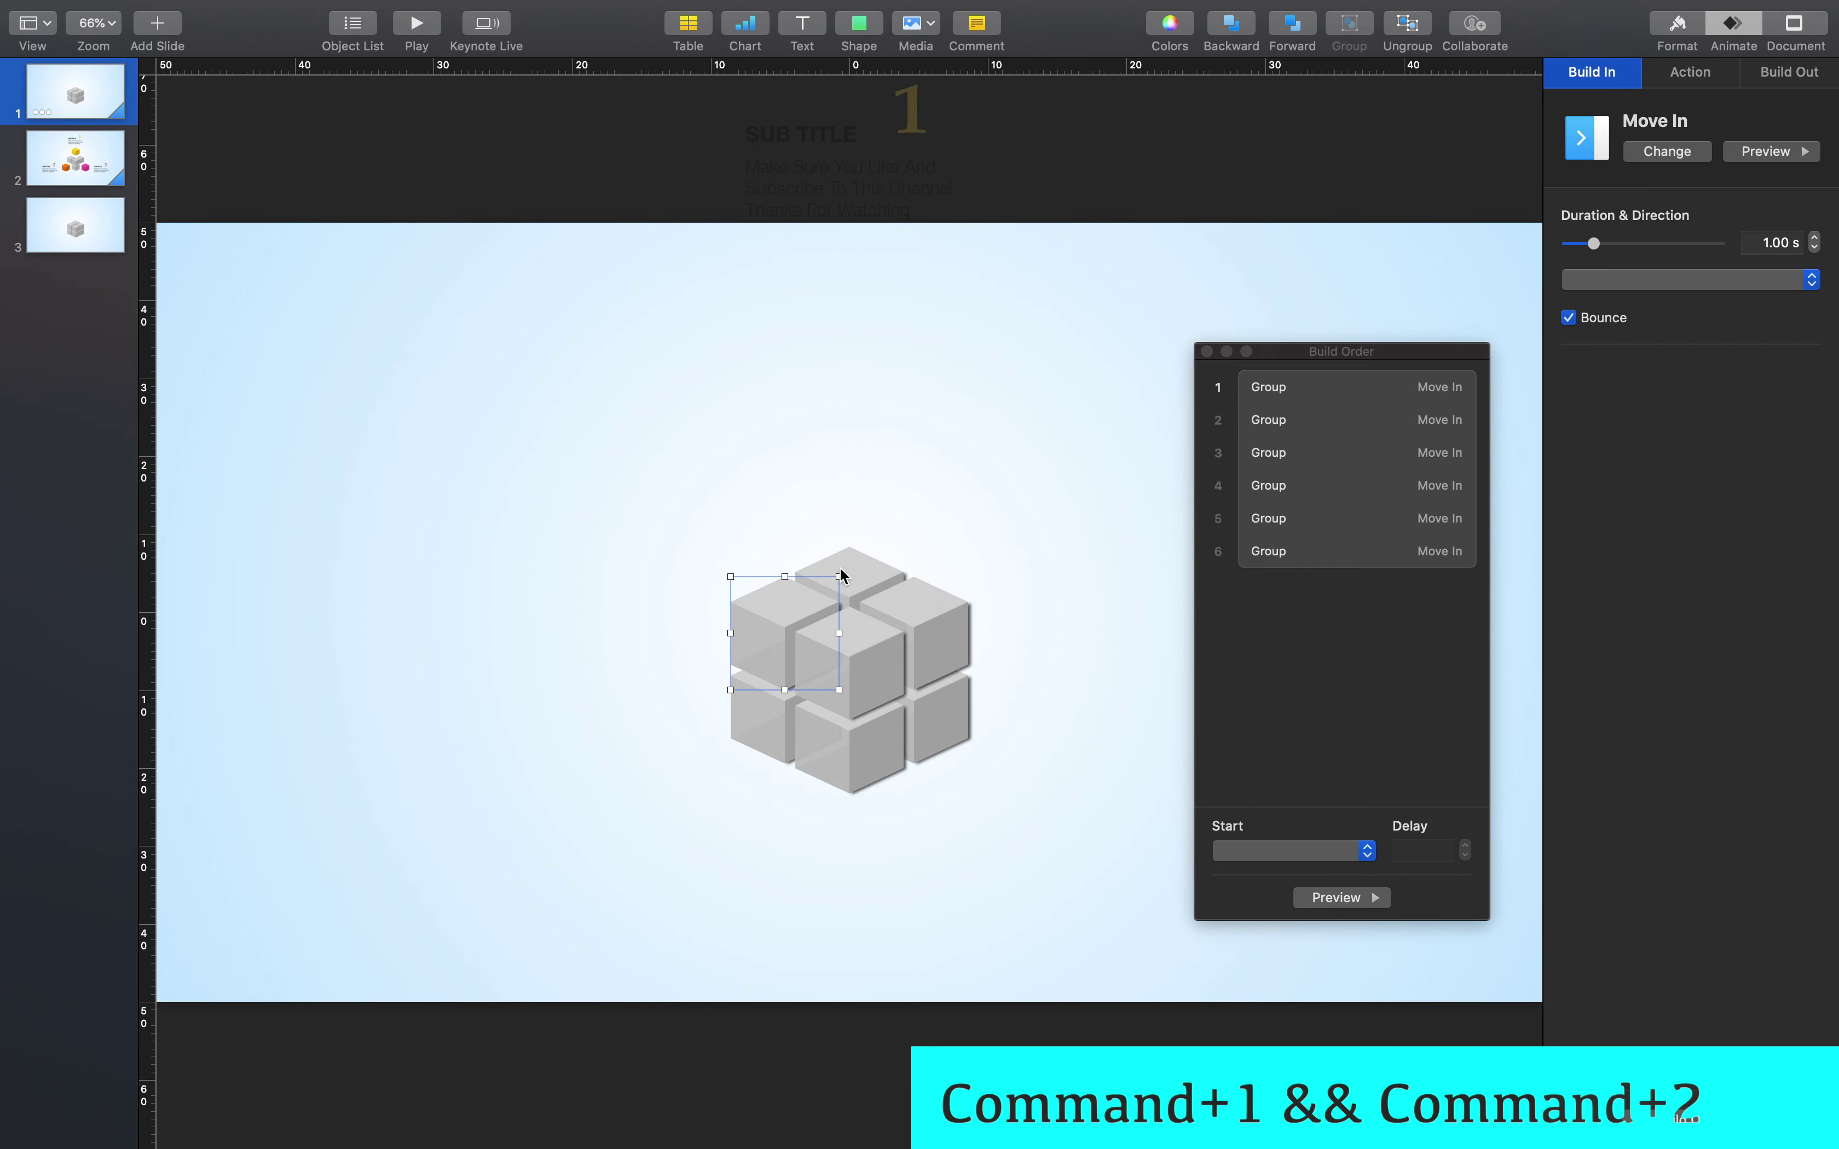
{"action": "left_click", "coordinate": [847, 571]}
{"action": "key", "text": "alt+super+v"}
Set the delay of builds 2 to 7 to 0.1 s and preview the builds
{"action": "left_click", "coordinate": [1256, 658]}
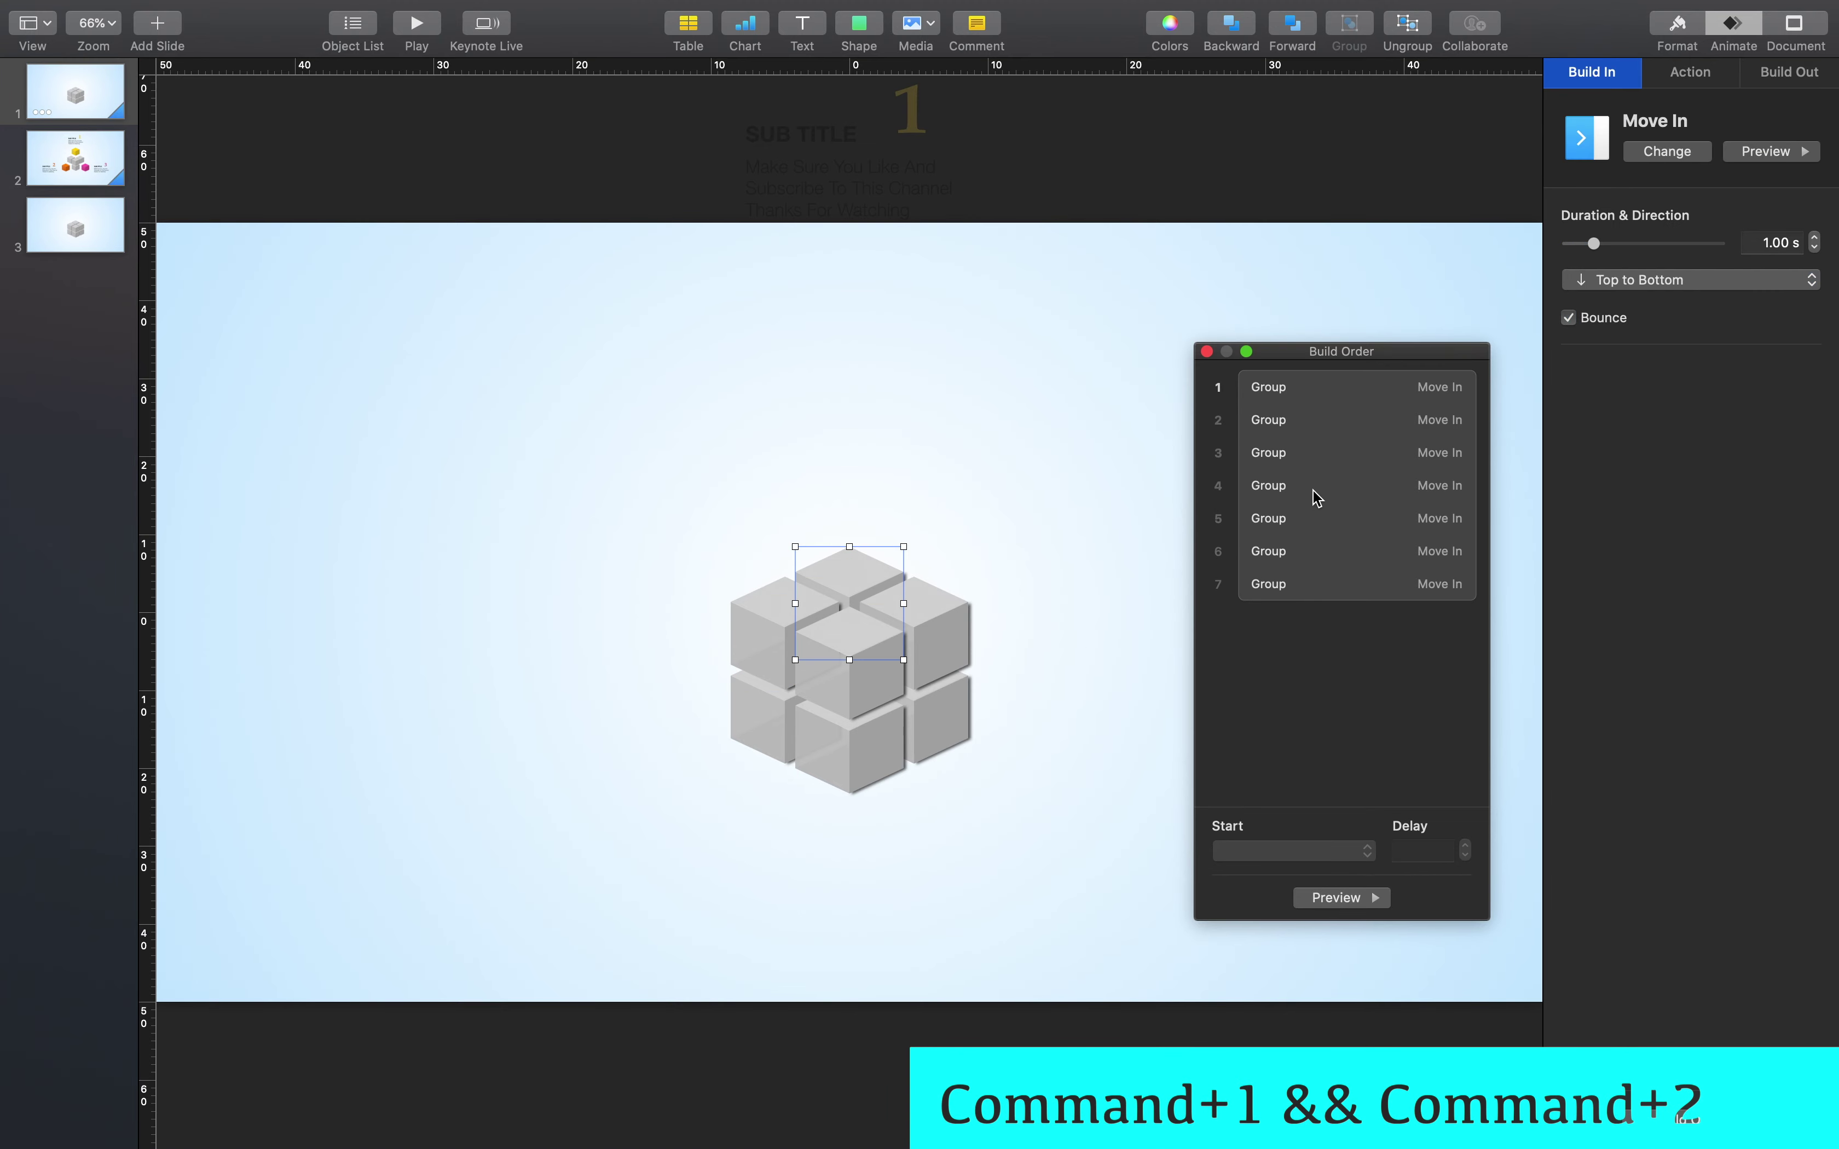
{"action": "left_click", "coordinate": [1317, 422]}
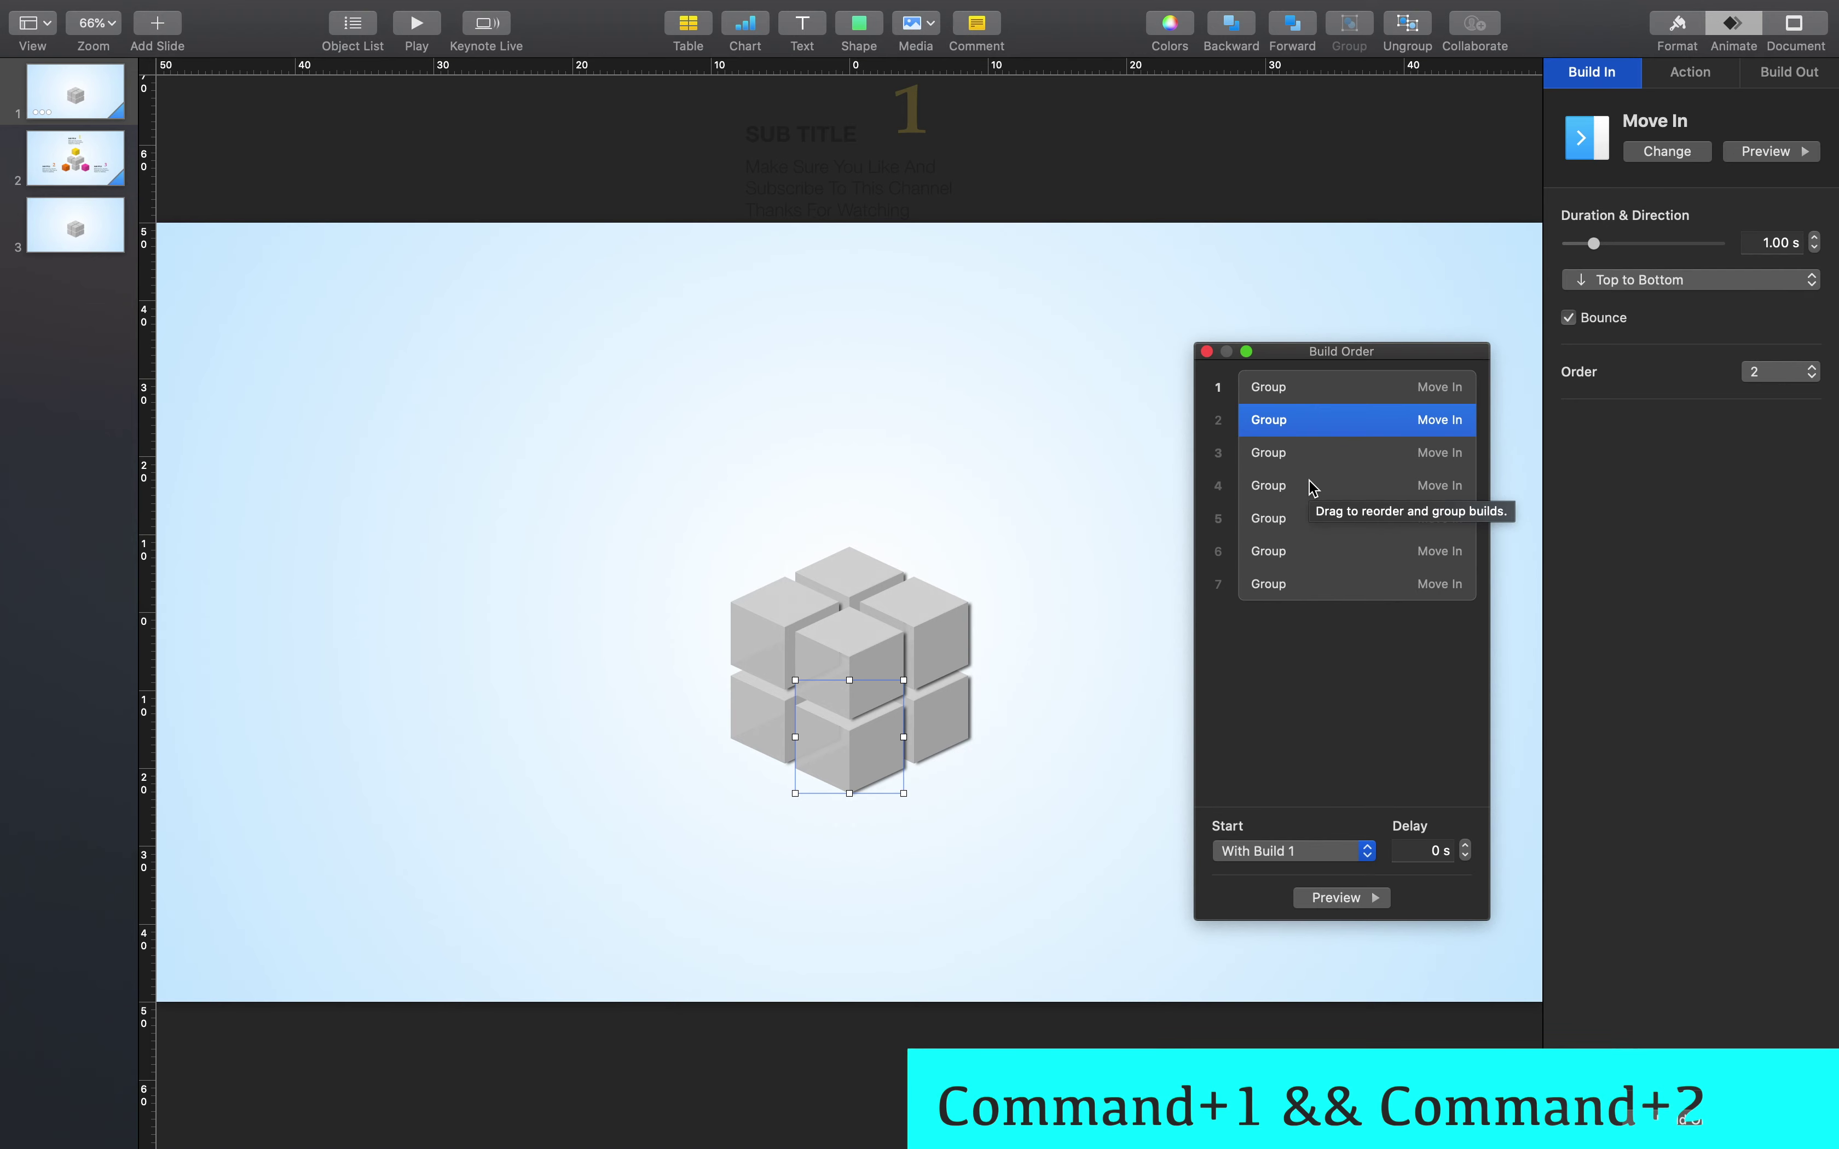
{"action": "left_click", "coordinate": [1318, 585], "text": "shift"}
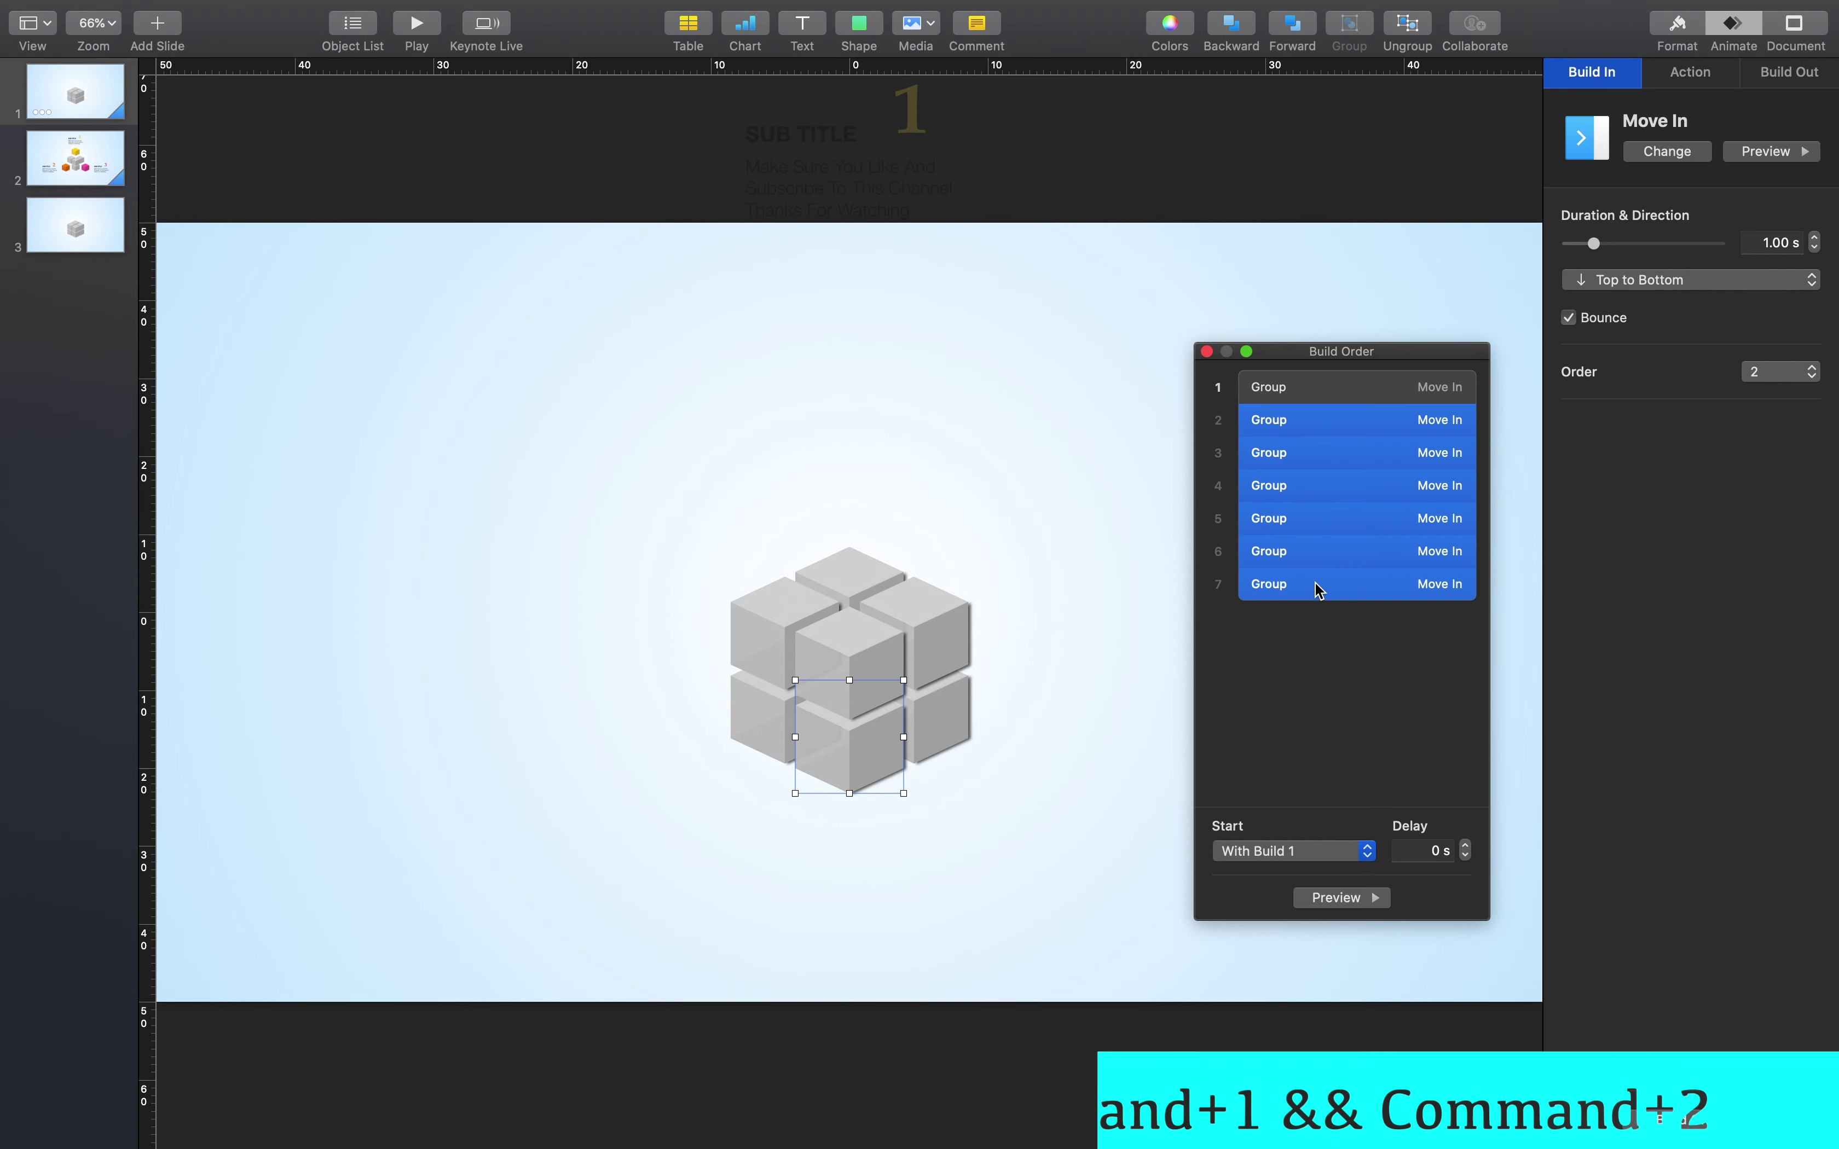
{"action": "left_click", "coordinate": [1419, 853]}
{"action": "type", "text": "0.1"}
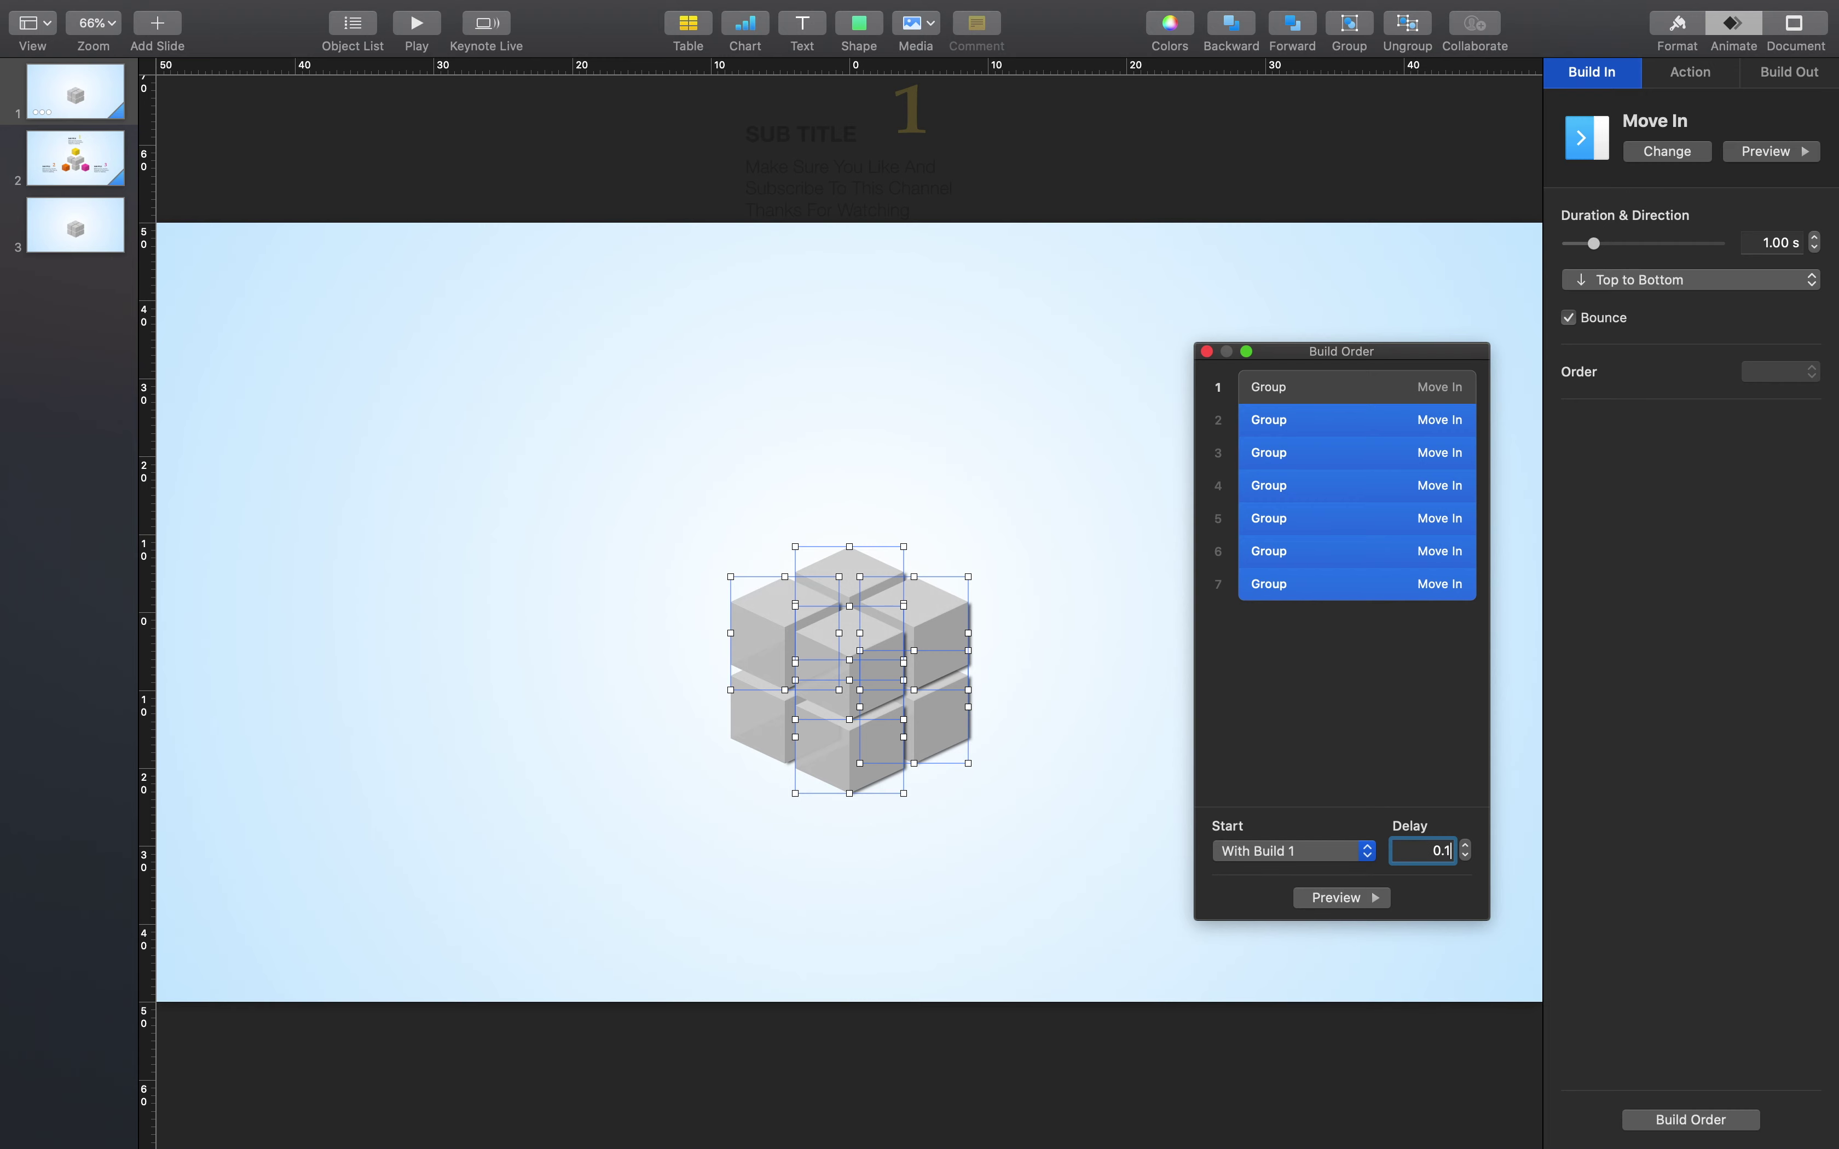
{"action": "key", "text": "Return"}
{"action": "left_click", "coordinate": [1155, 827]}
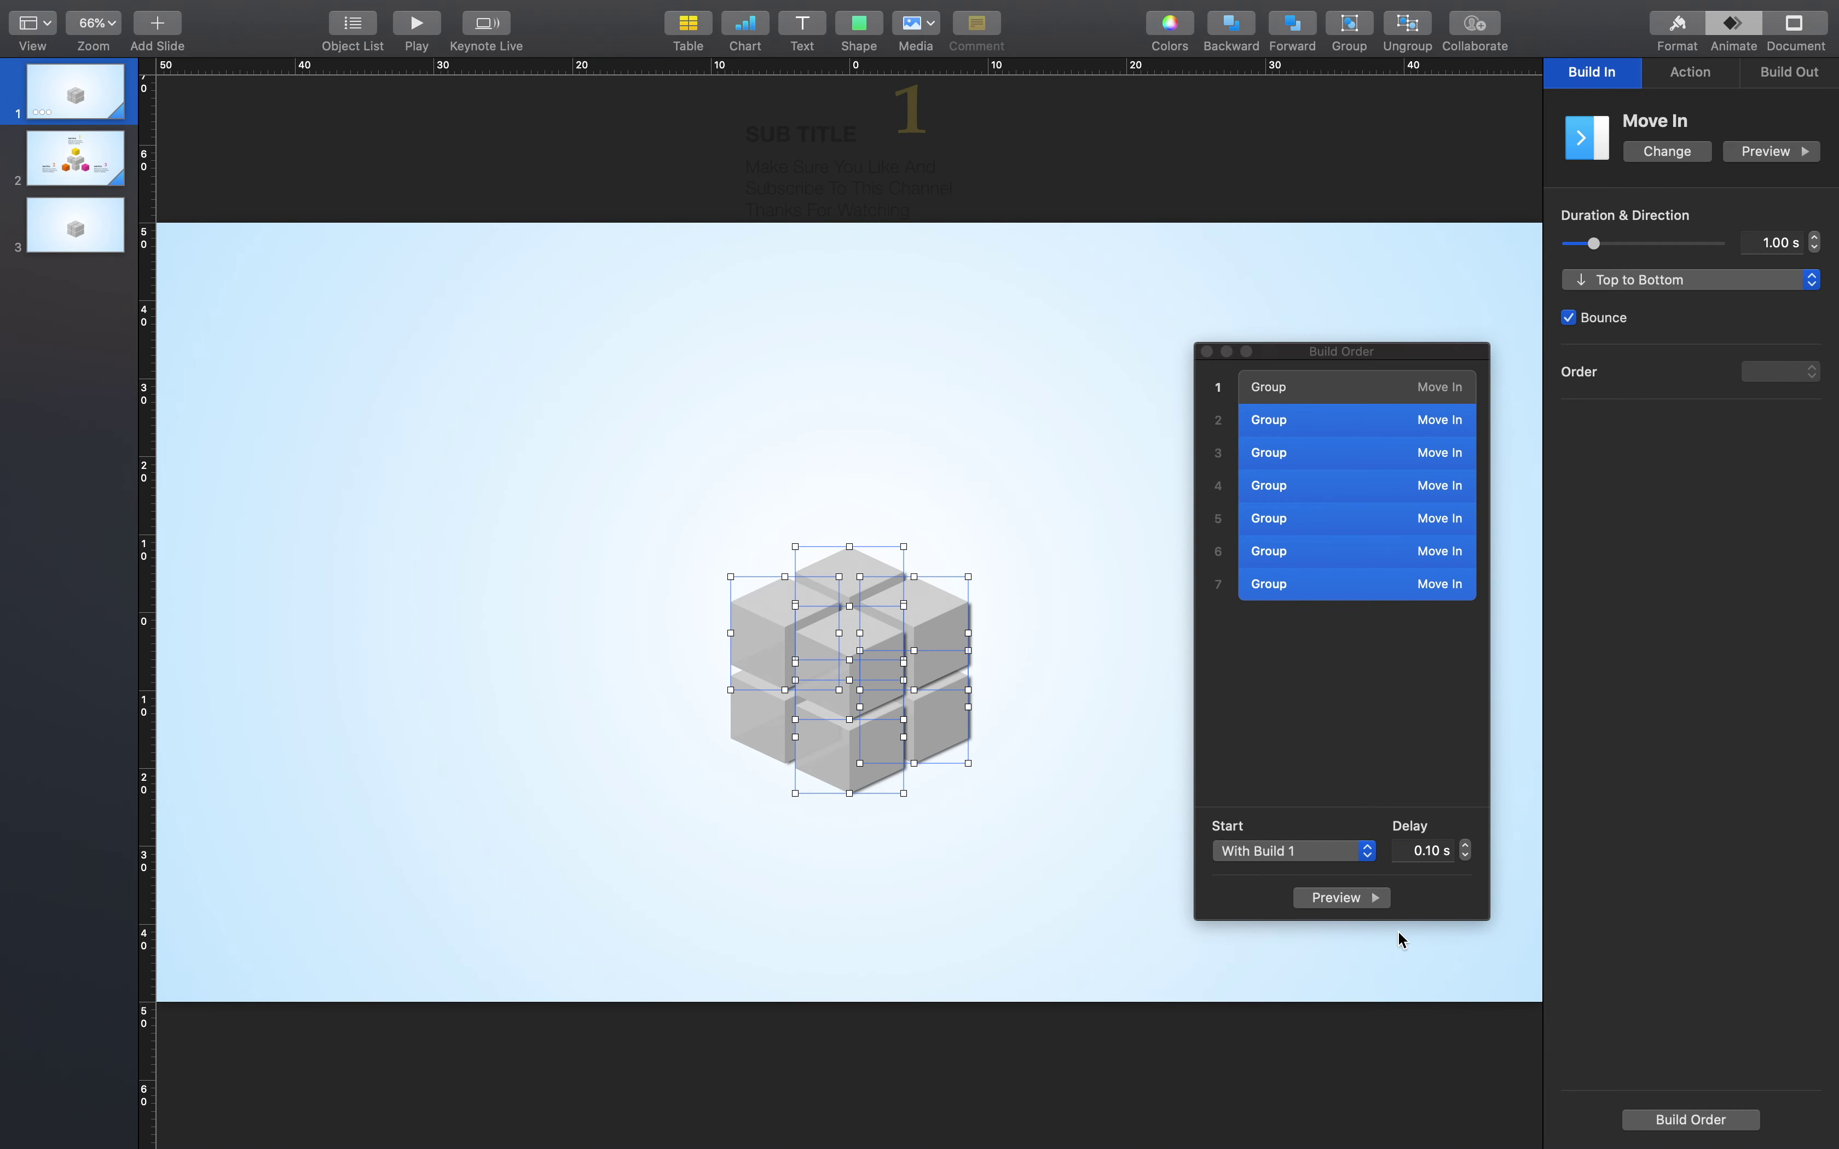
{"action": "left_click", "coordinate": [1368, 898]}
Give builds 2 to 7 a 1.5 s duration without Bounce and preview the builds
{"action": "left_click", "coordinate": [1765, 244]}
{"action": "type", "text": "1.5"}
{"action": "key", "text": "Return"}
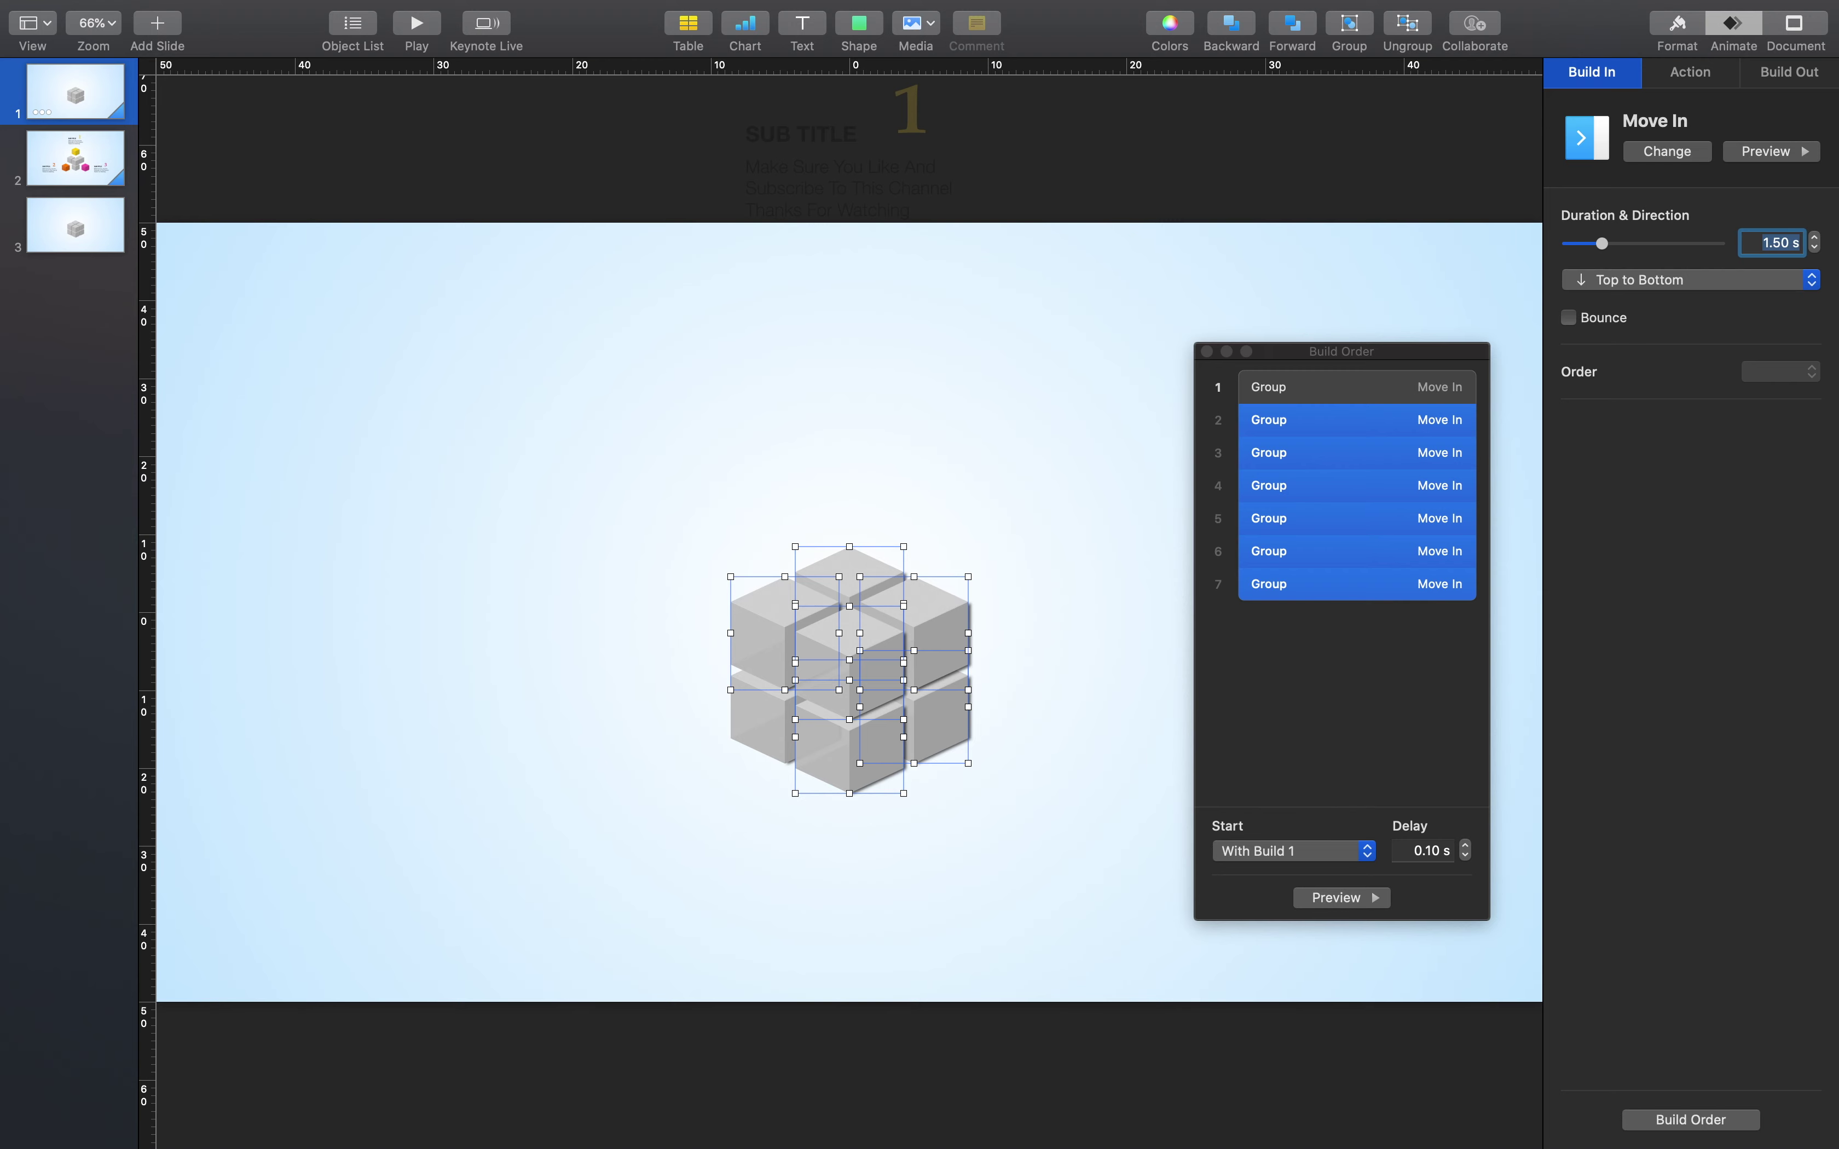
{"action": "left_click", "coordinate": [1342, 897]}
Set the Move In duration of build 1 to 1.5 s
{"action": "left_click", "coordinate": [1373, 387]}
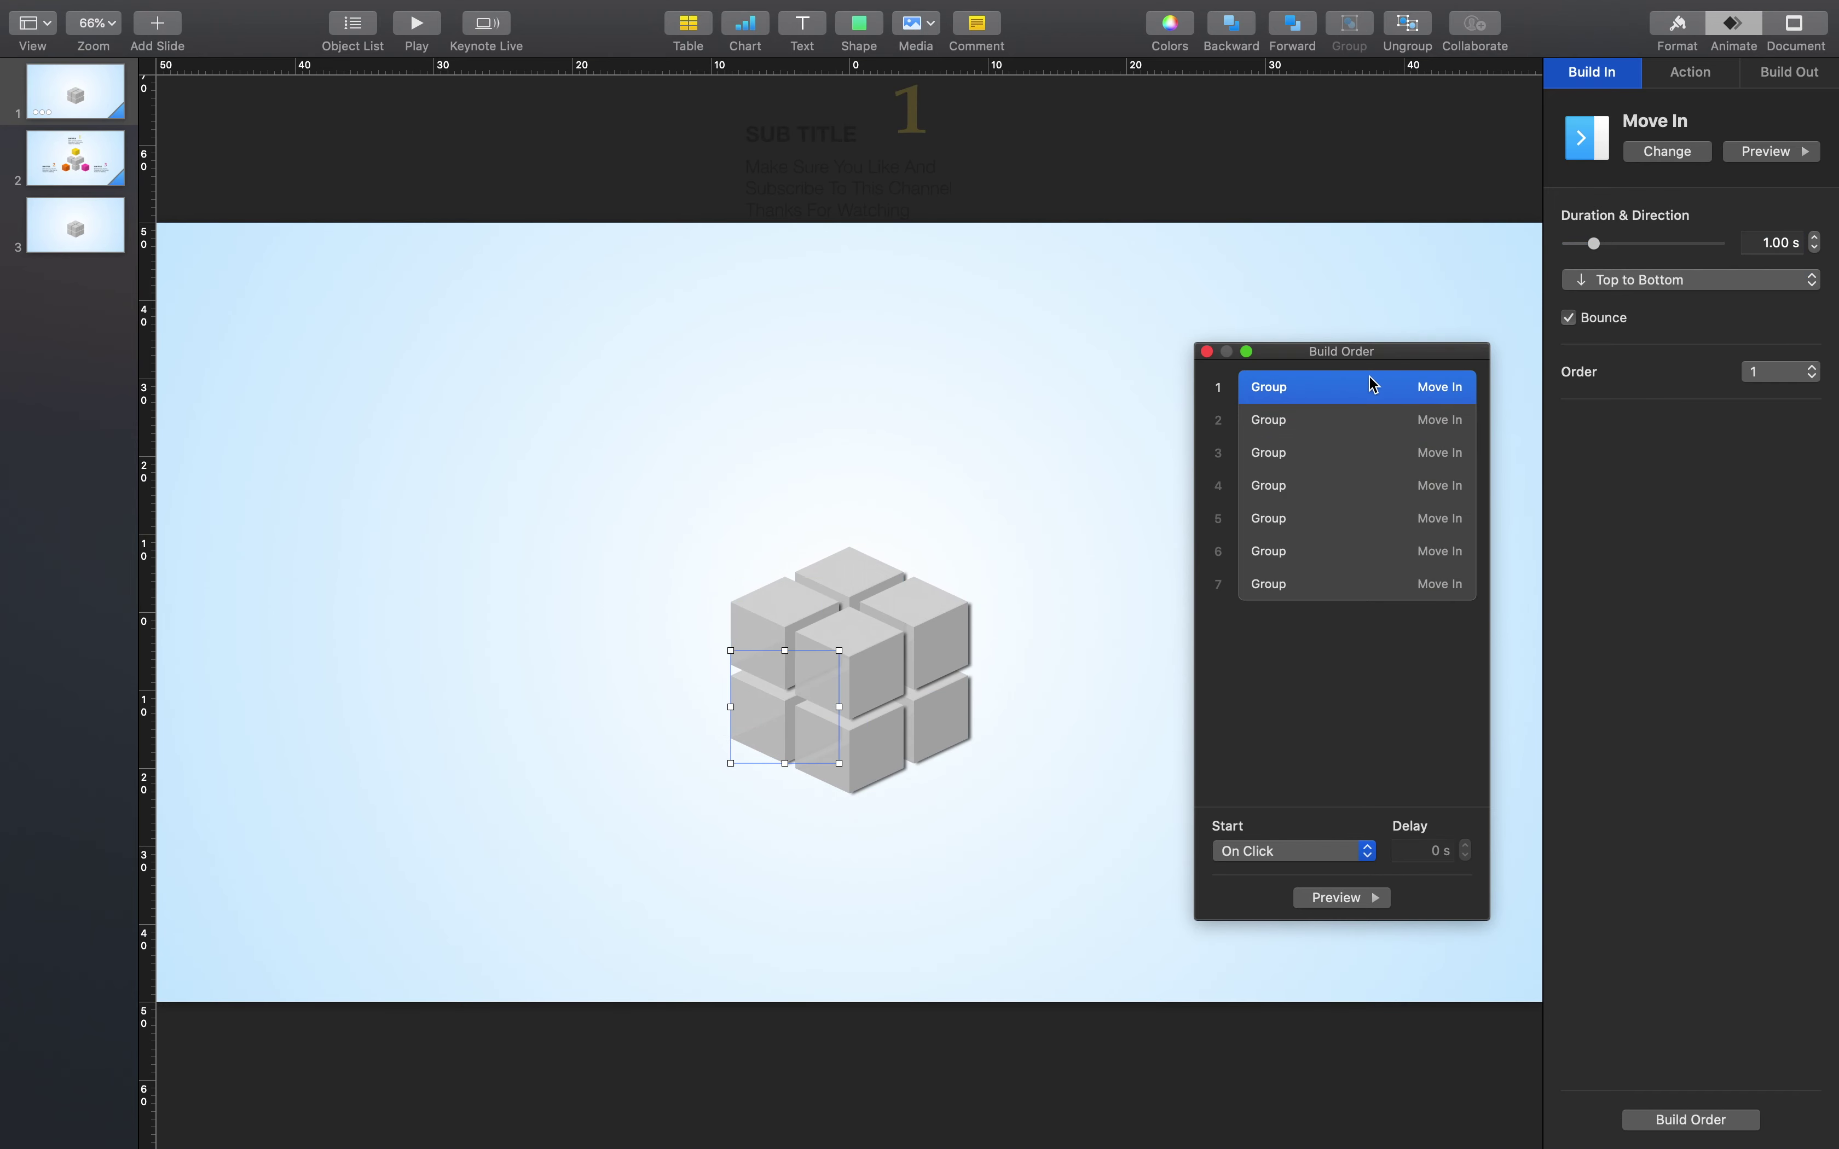
{"action": "left_click", "coordinate": [1747, 243]}
{"action": "type", "text": "1.5"}
{"action": "key", "text": "Return"}
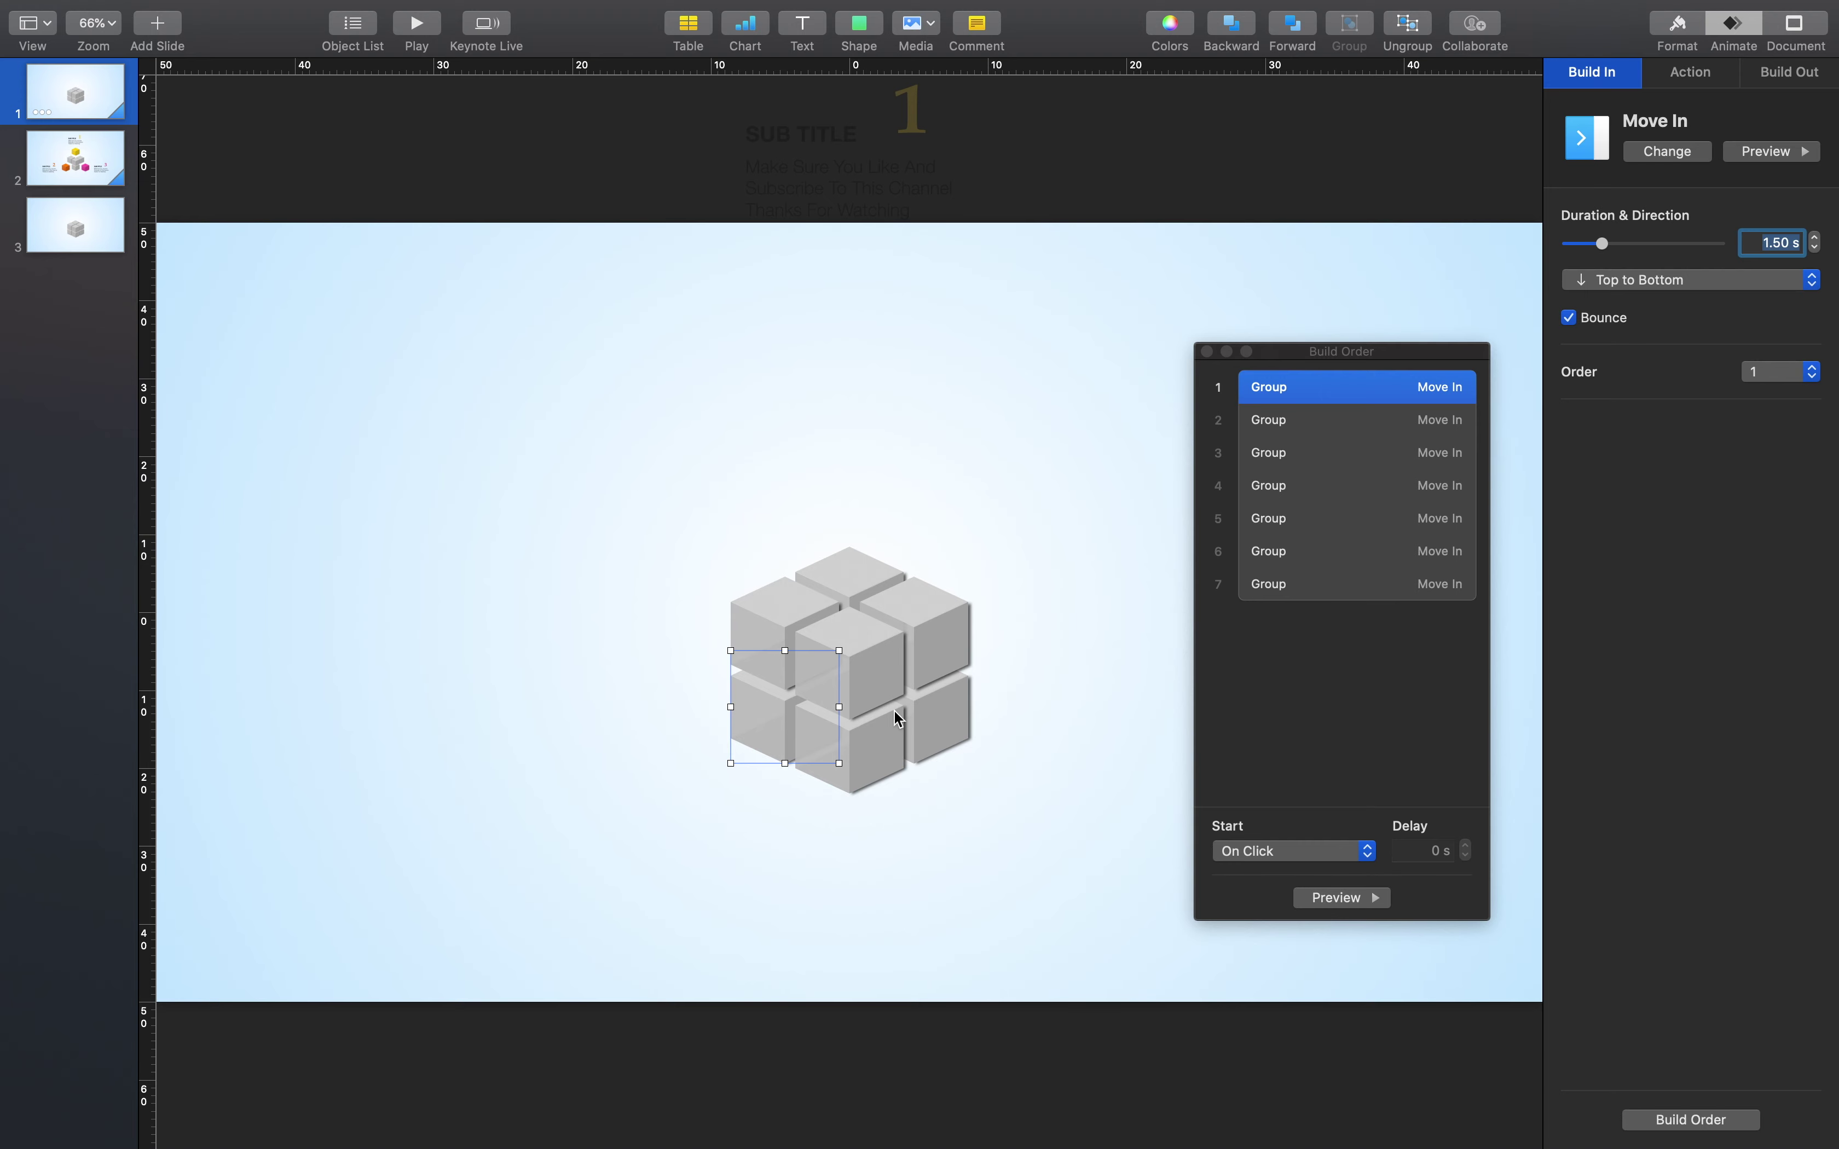
Set the delay of the upper-right cube's Move In build to 0.2 s and preview the builds
{"action": "left_click", "coordinate": [948, 667]}
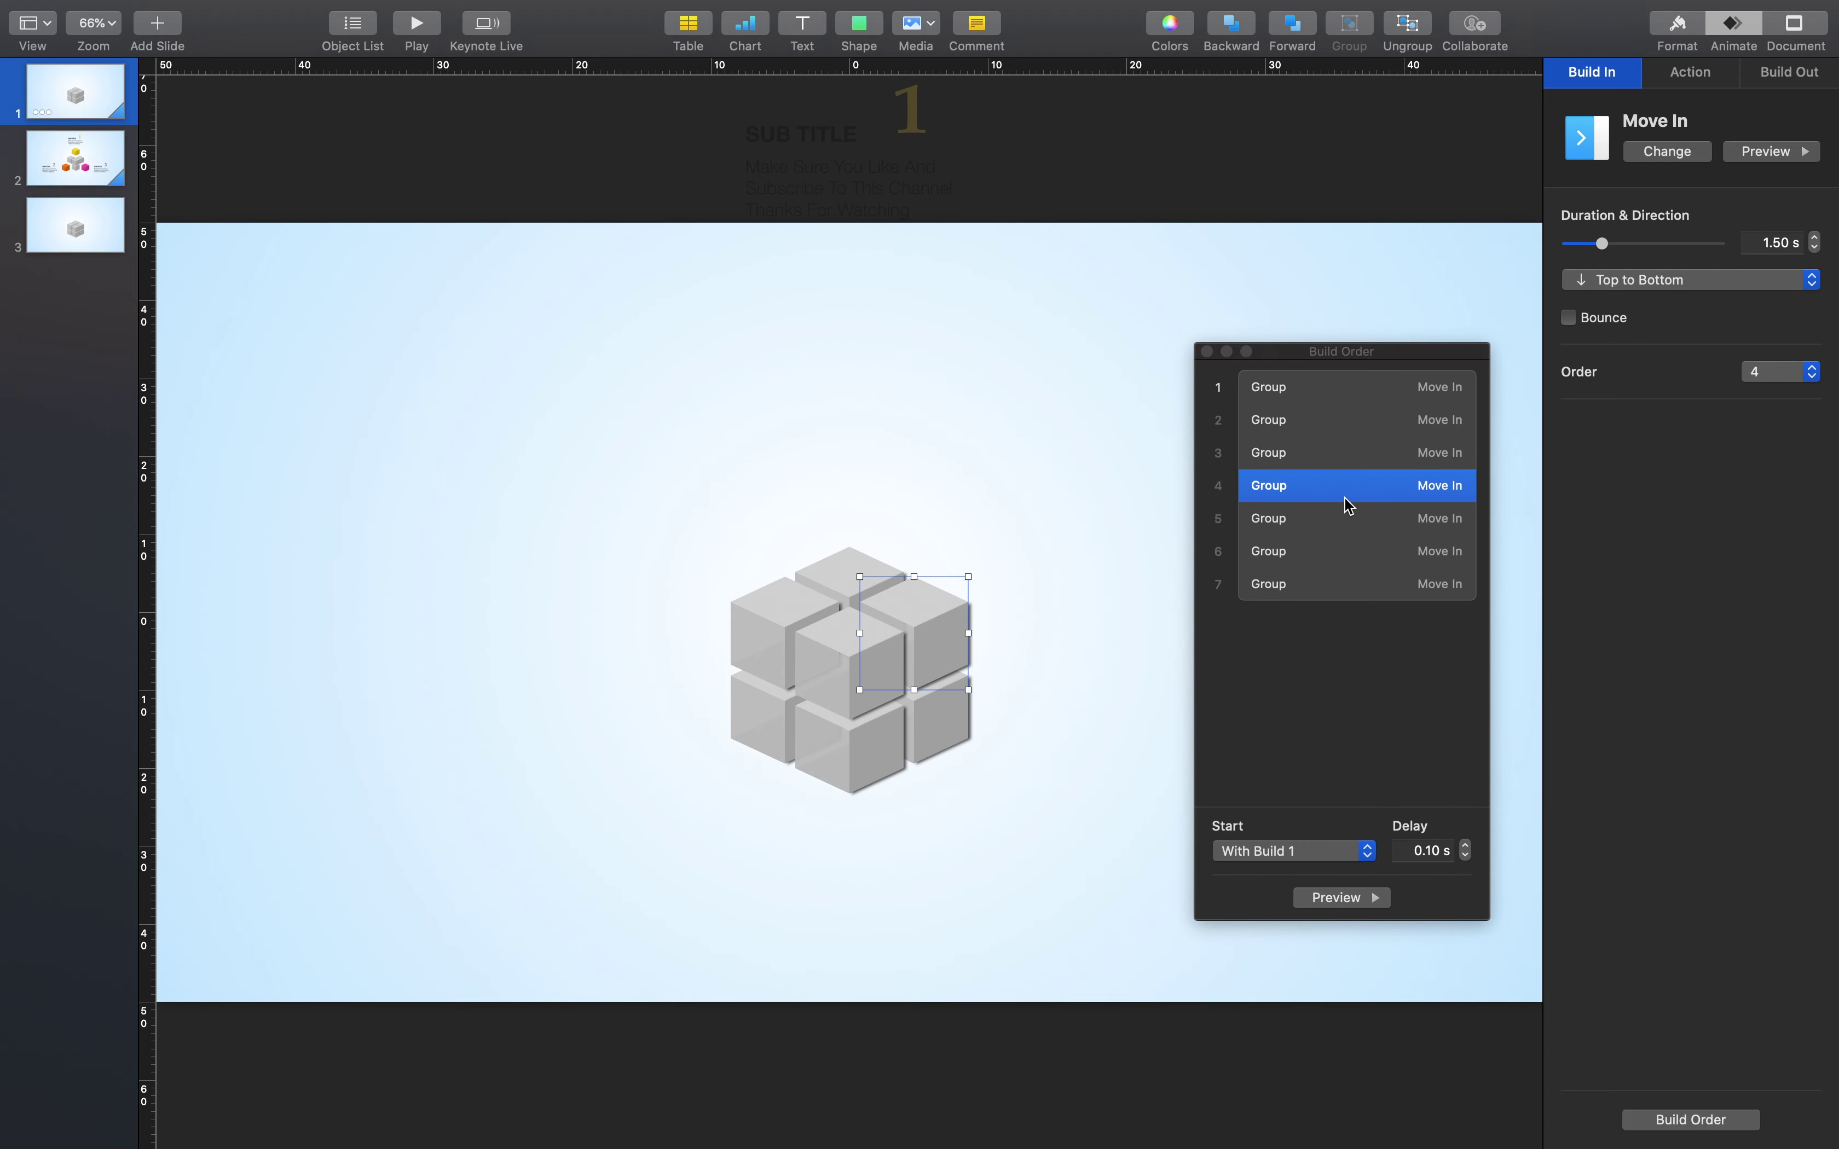
{"action": "left_click", "coordinate": [1408, 847]}
{"action": "type", "text": "0.2"}
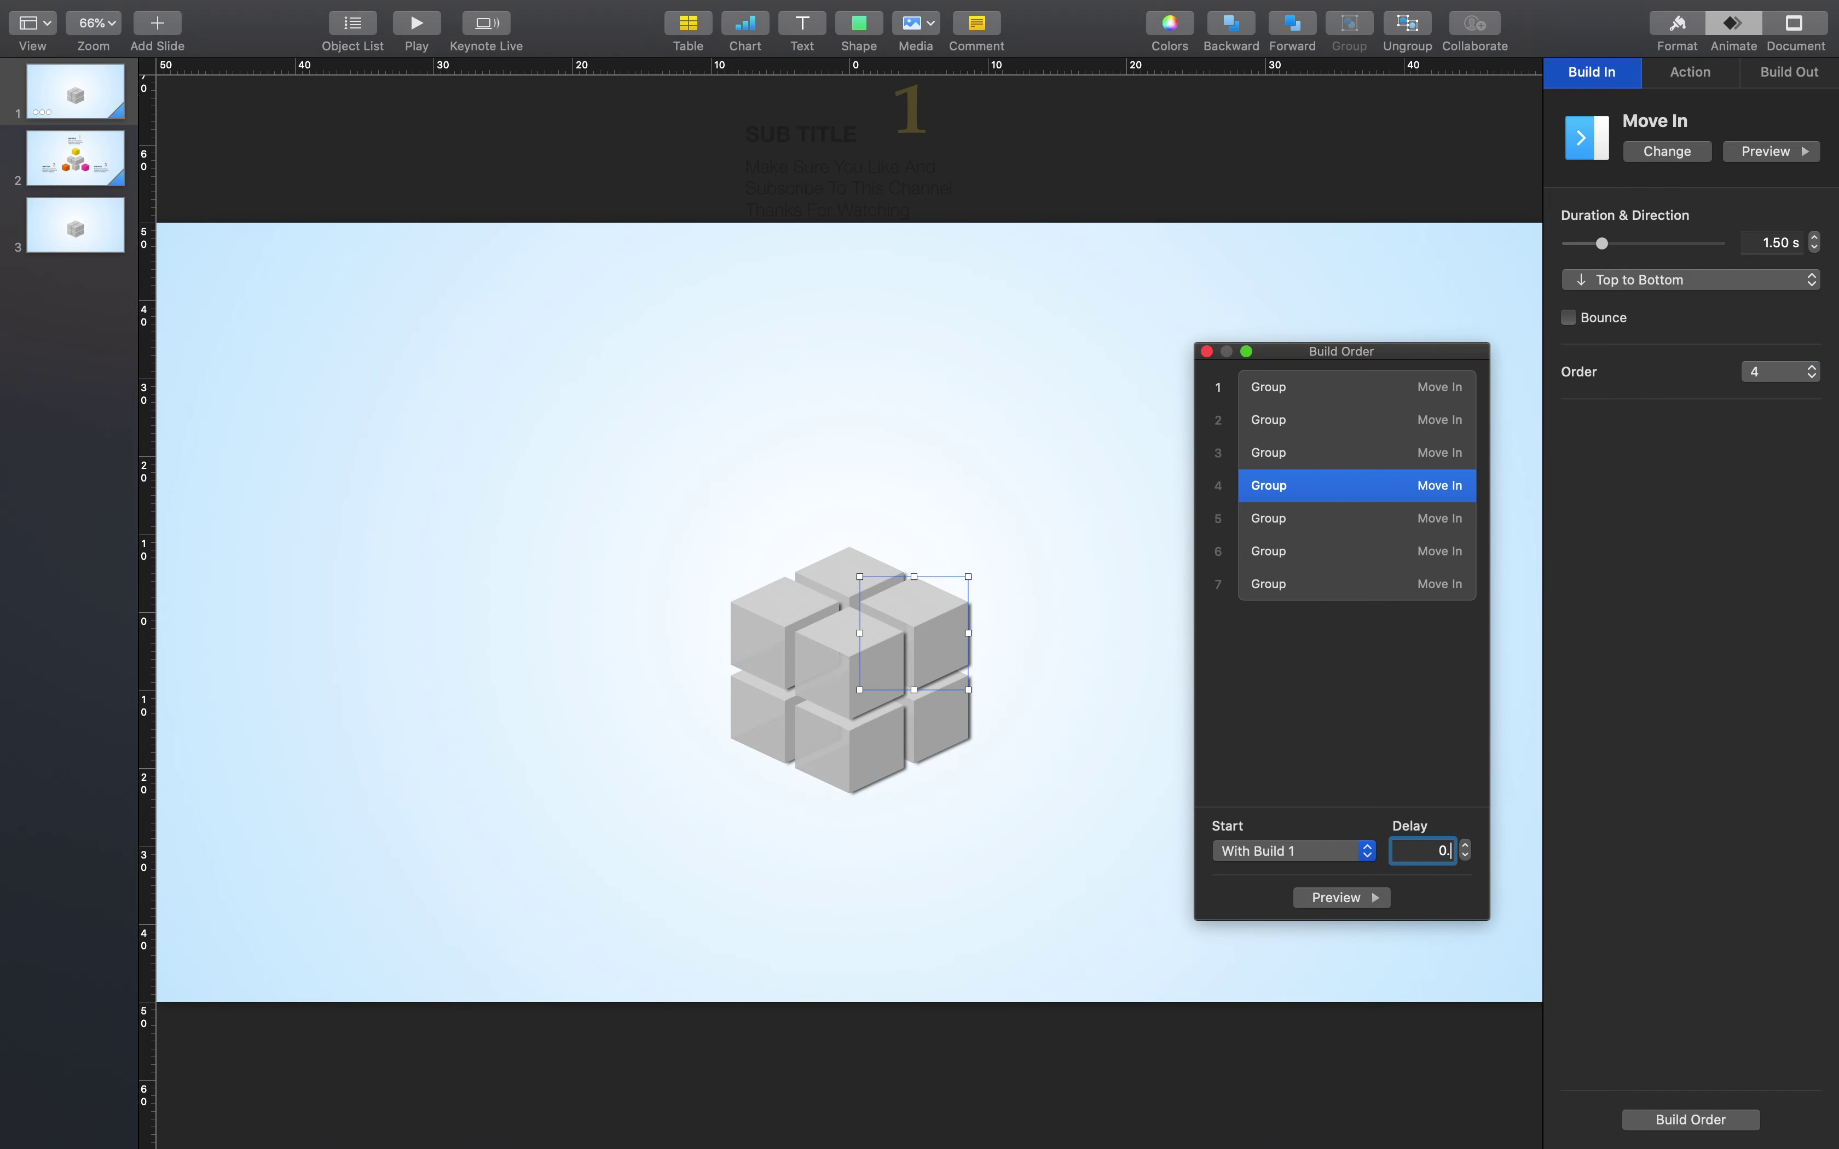
{"action": "key", "text": "Return"}
{"action": "left_click", "coordinate": [1373, 899]}
Turn off Bounce for build 1 and preview the builds
{"action": "left_click", "coordinate": [1381, 391]}
{"action": "left_click", "coordinate": [1626, 319]}
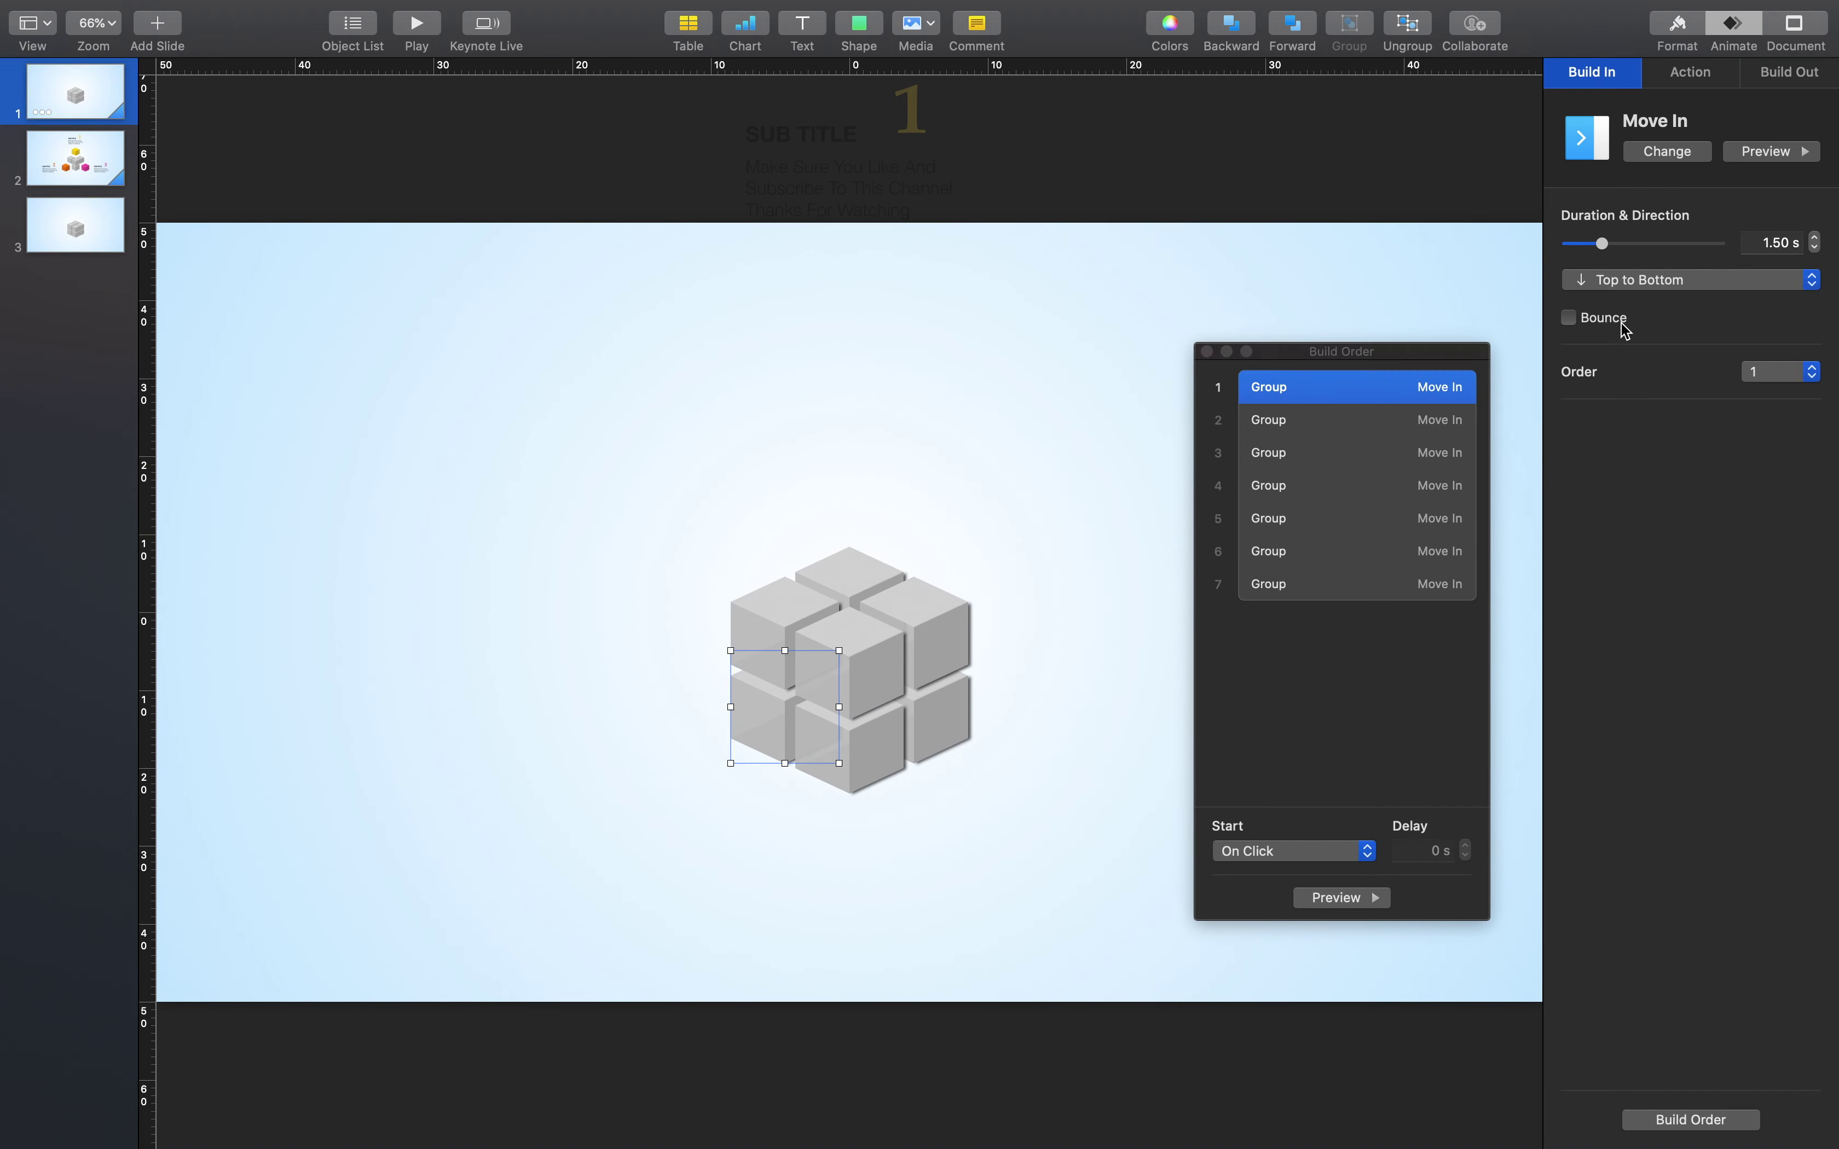
{"action": "left_click", "coordinate": [1377, 899]}
Add a Move Out build-out effect running Top to Bottom to the lower-left cube on slide 3
{"action": "left_click", "coordinate": [92, 236]}
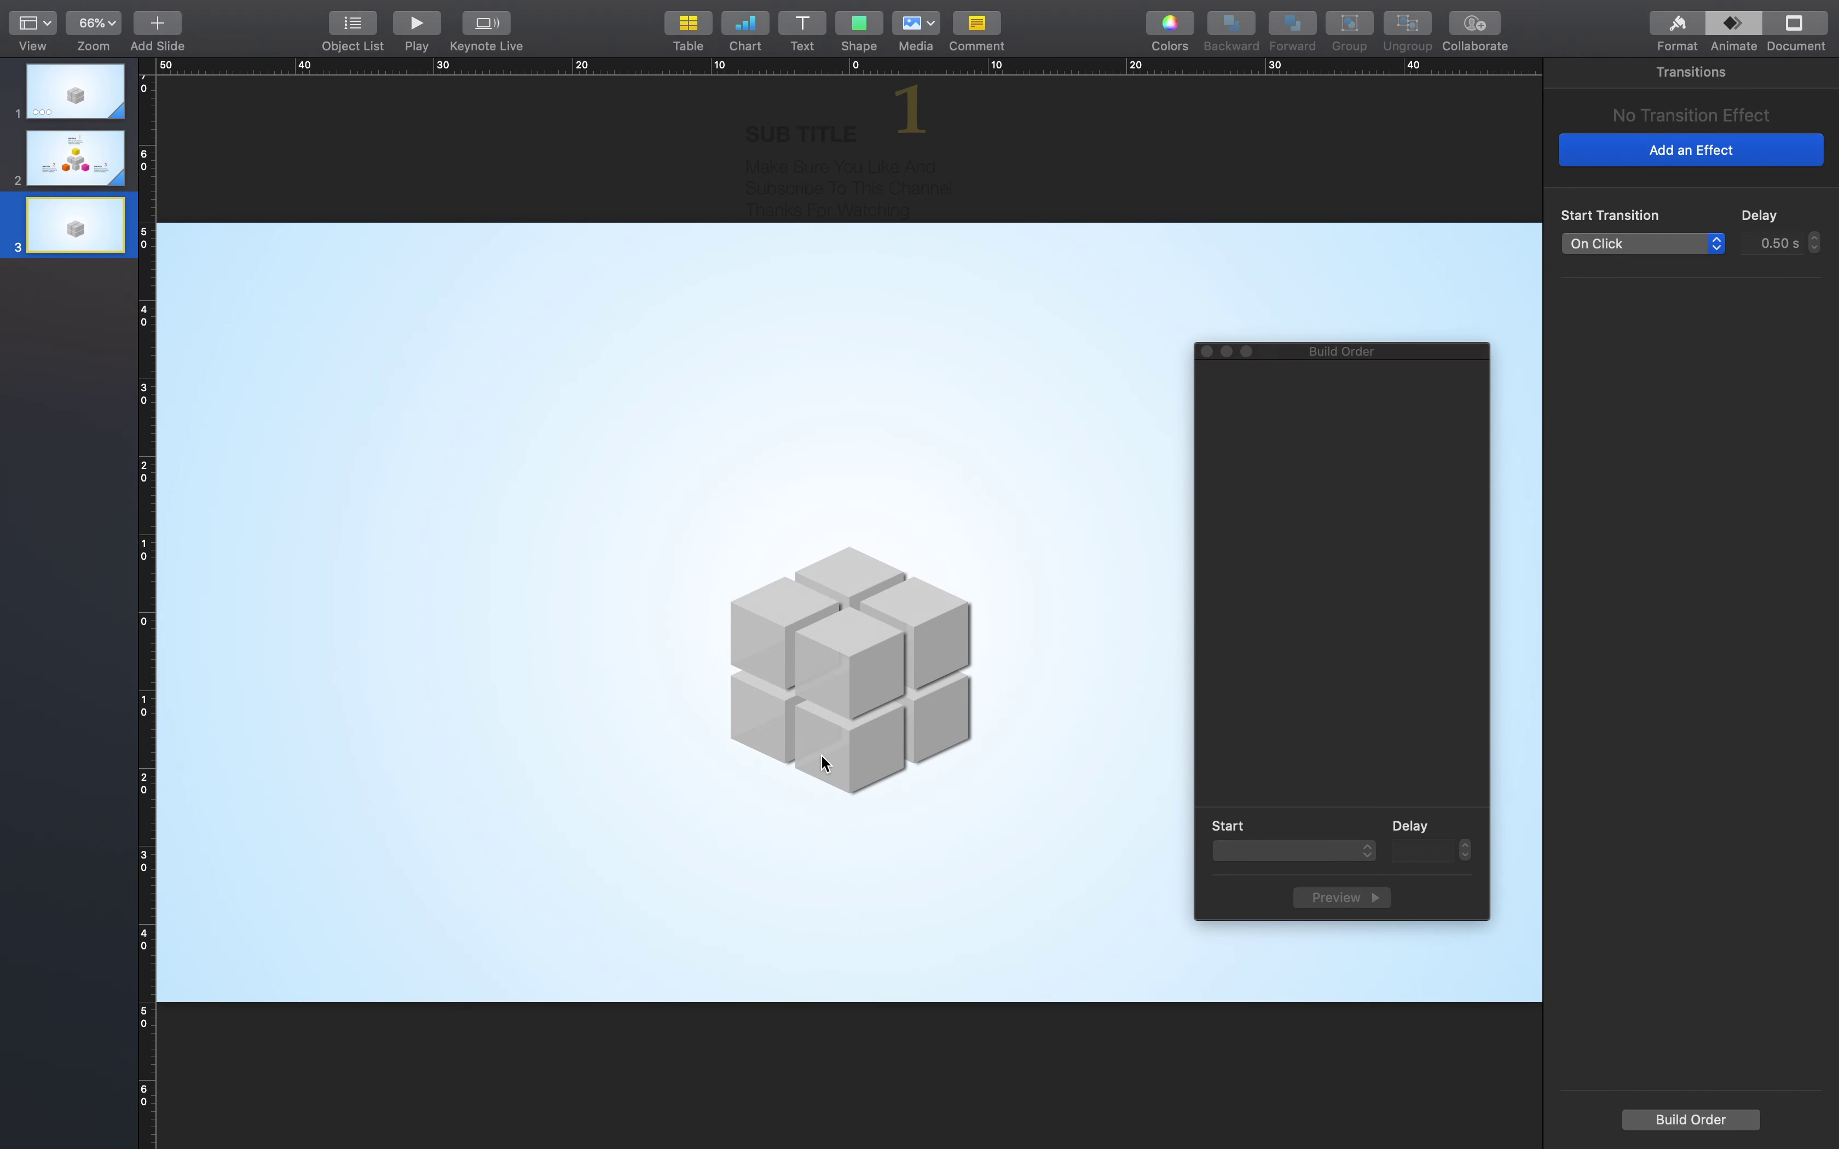
{"action": "left_click", "coordinate": [771, 736]}
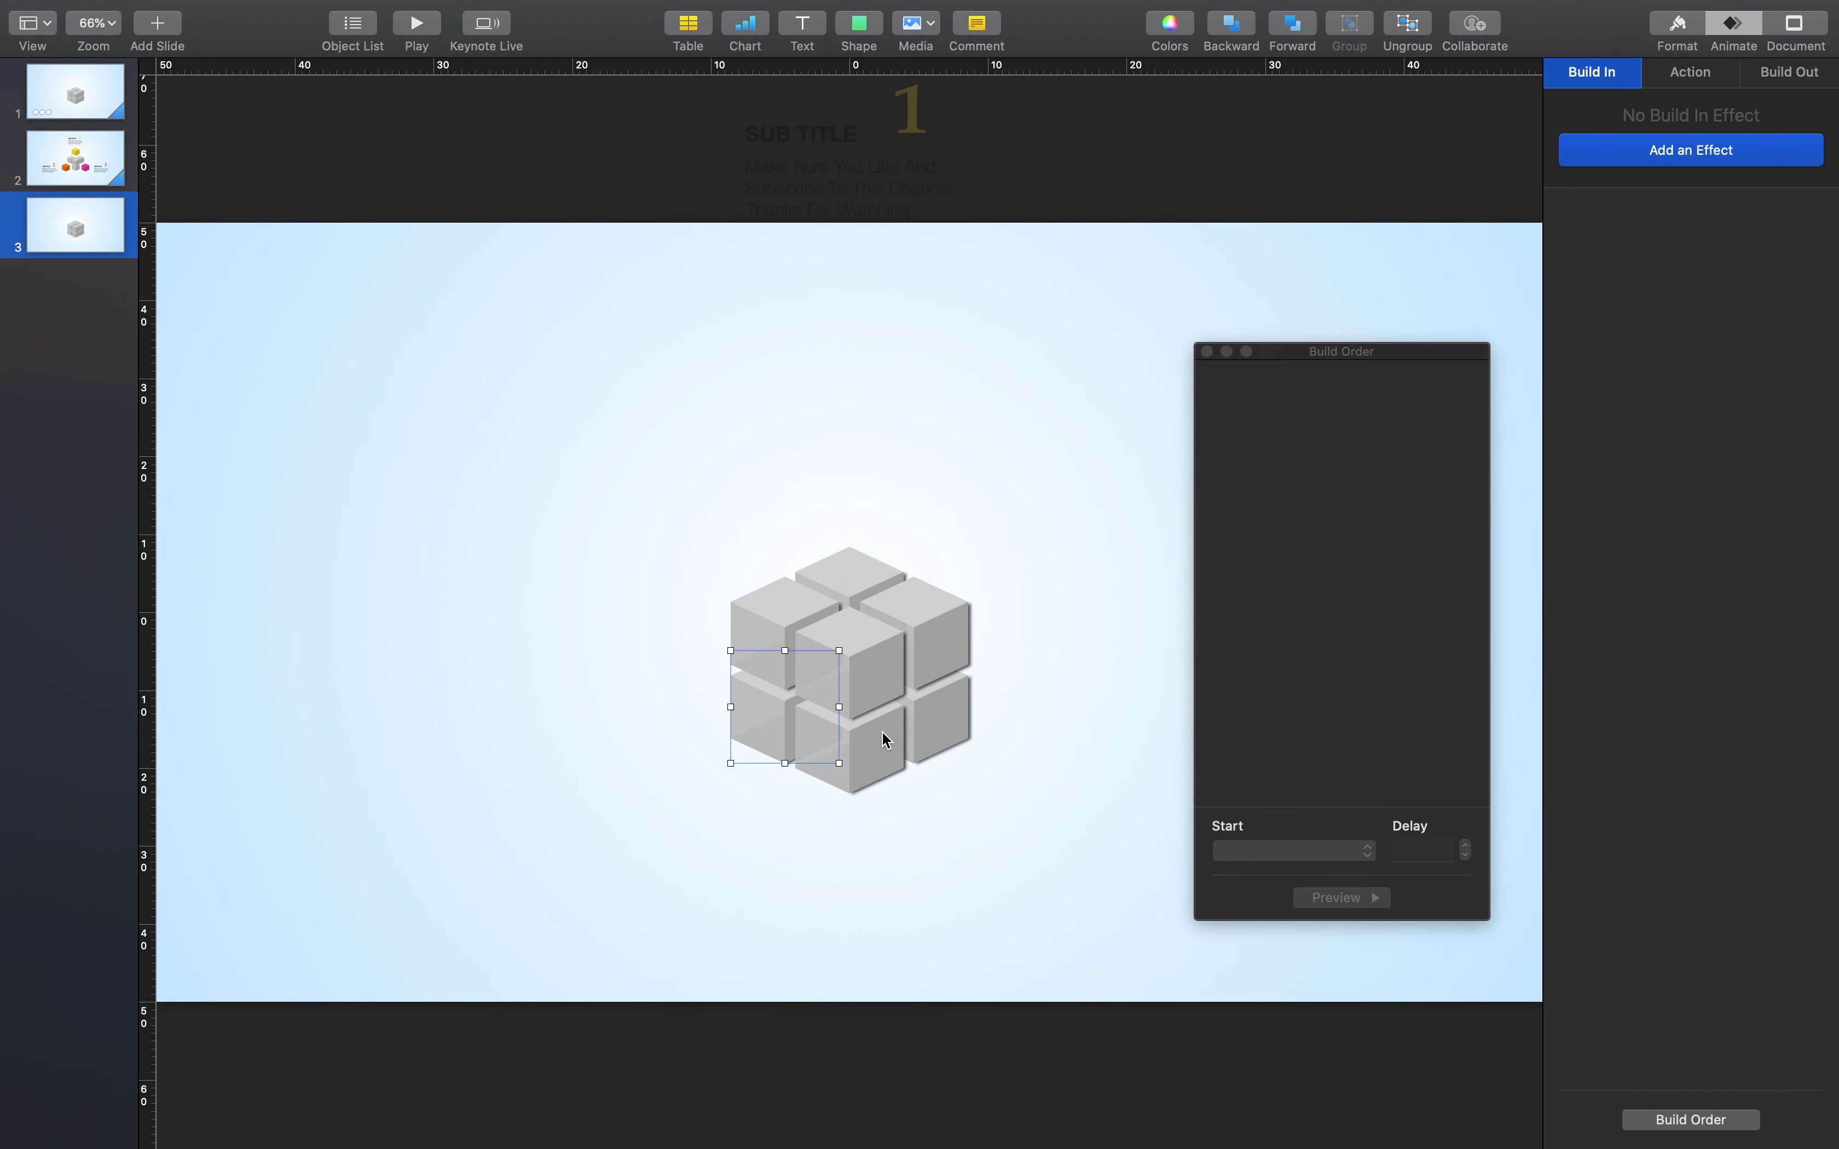
{"action": "left_click", "coordinate": [1602, 156]}
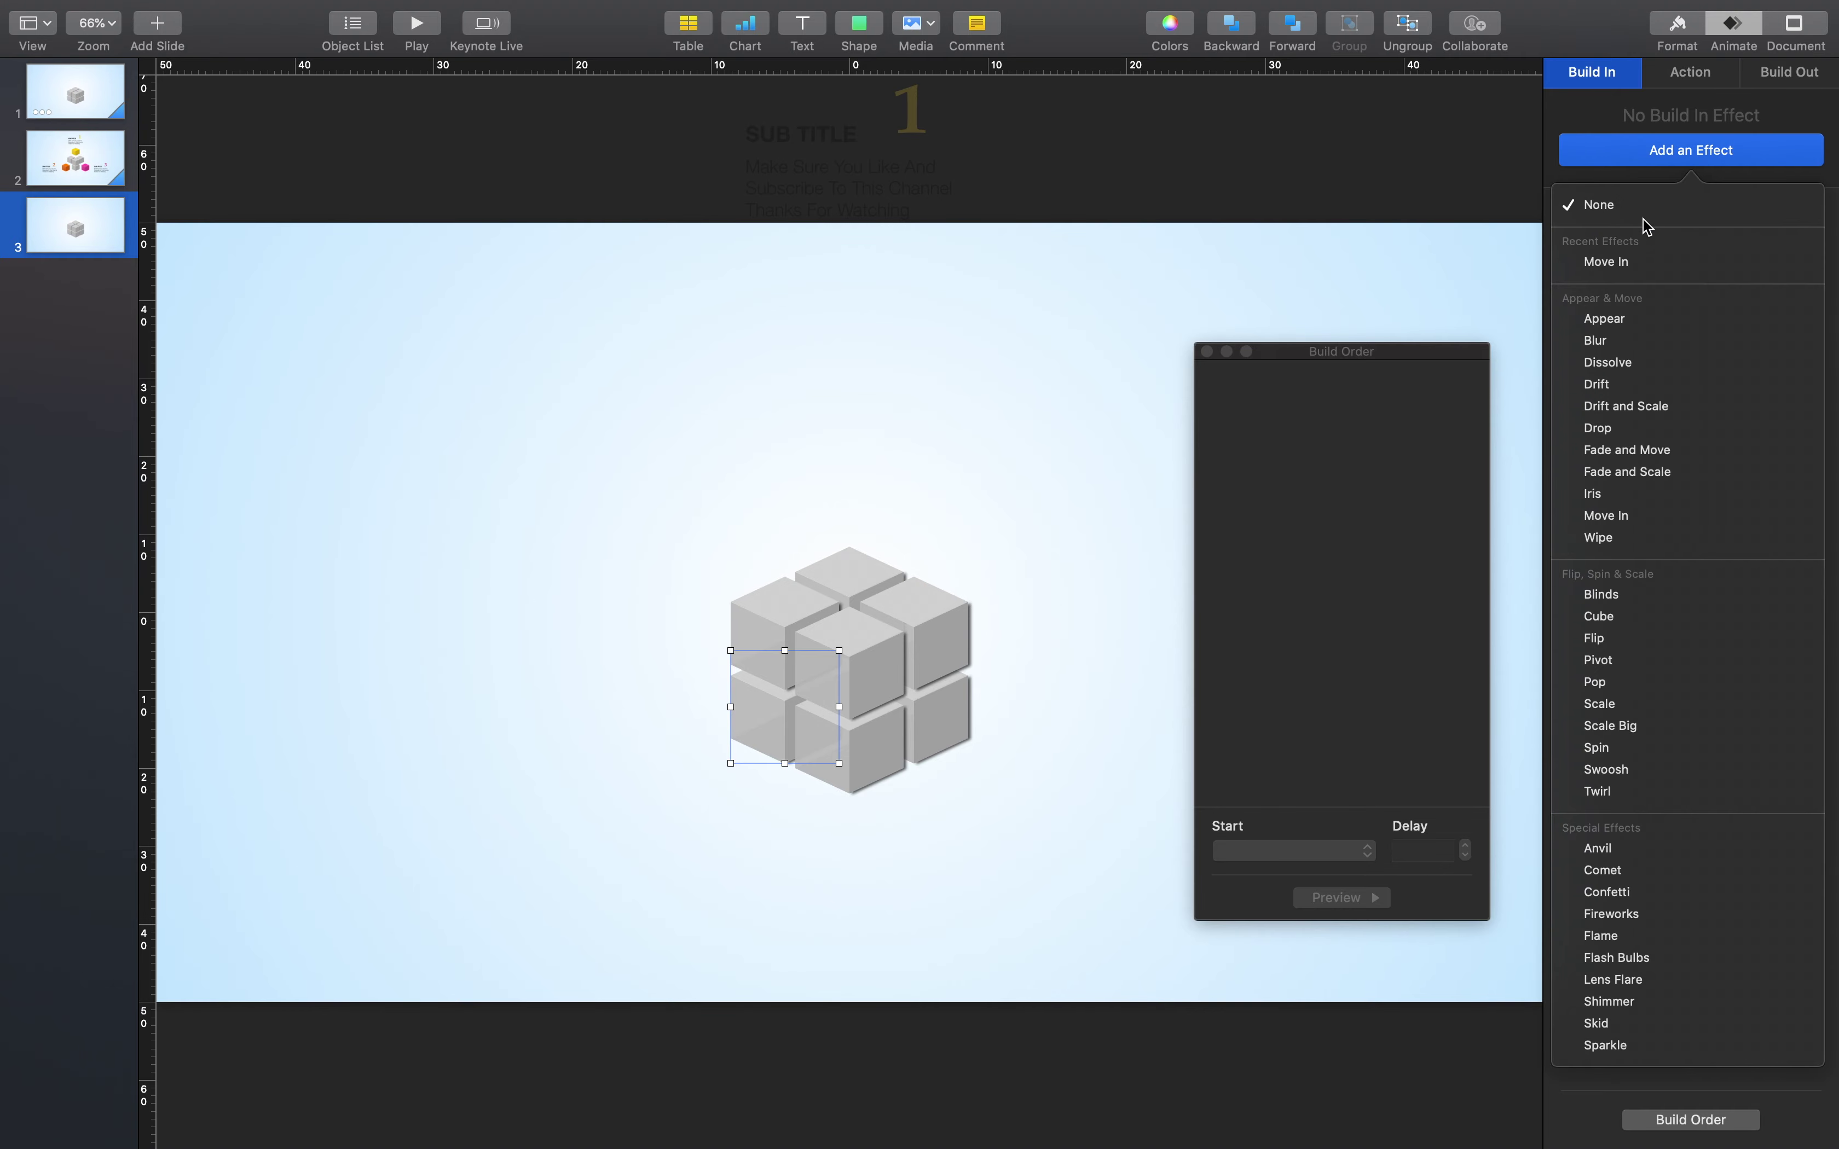
{"action": "left_click", "coordinate": [1808, 77]}
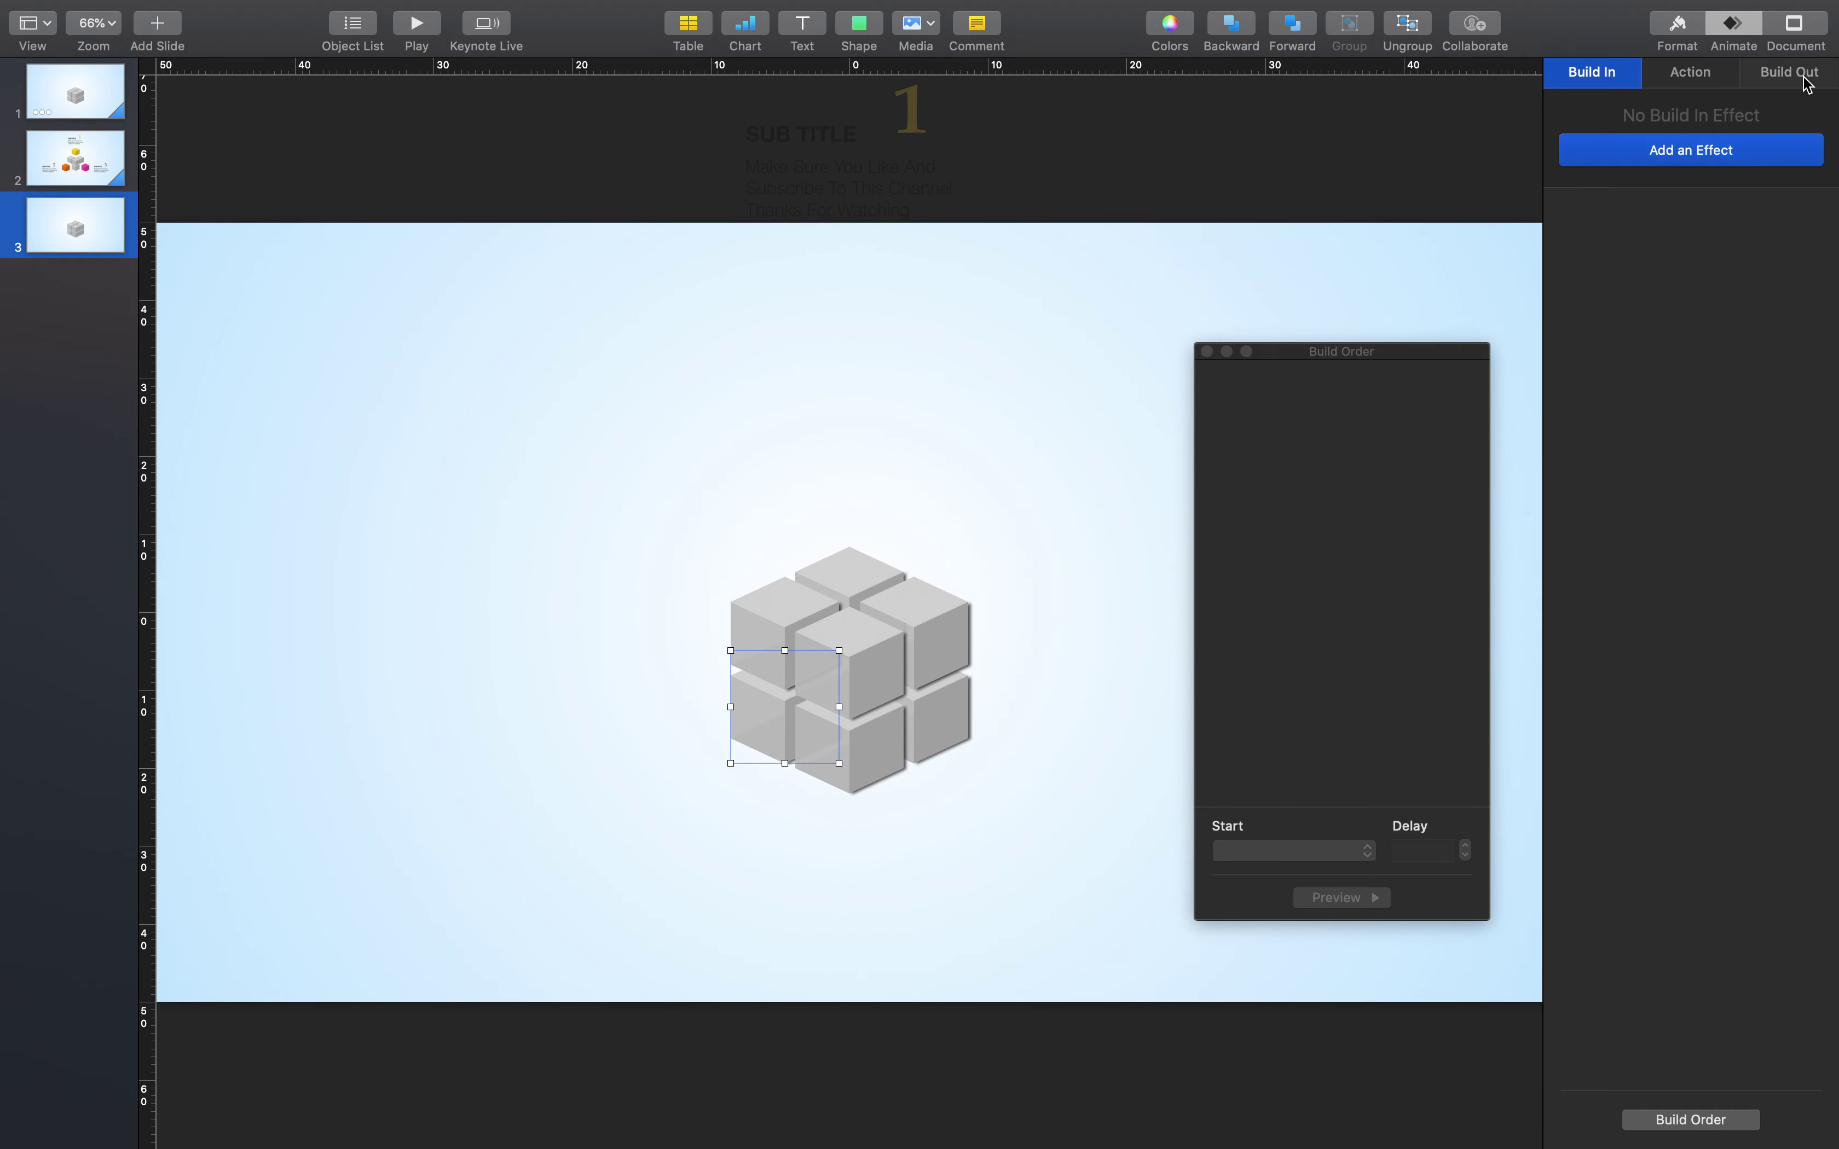
{"action": "left_click", "coordinate": [1808, 78]}
{"action": "left_click", "coordinate": [1744, 150]}
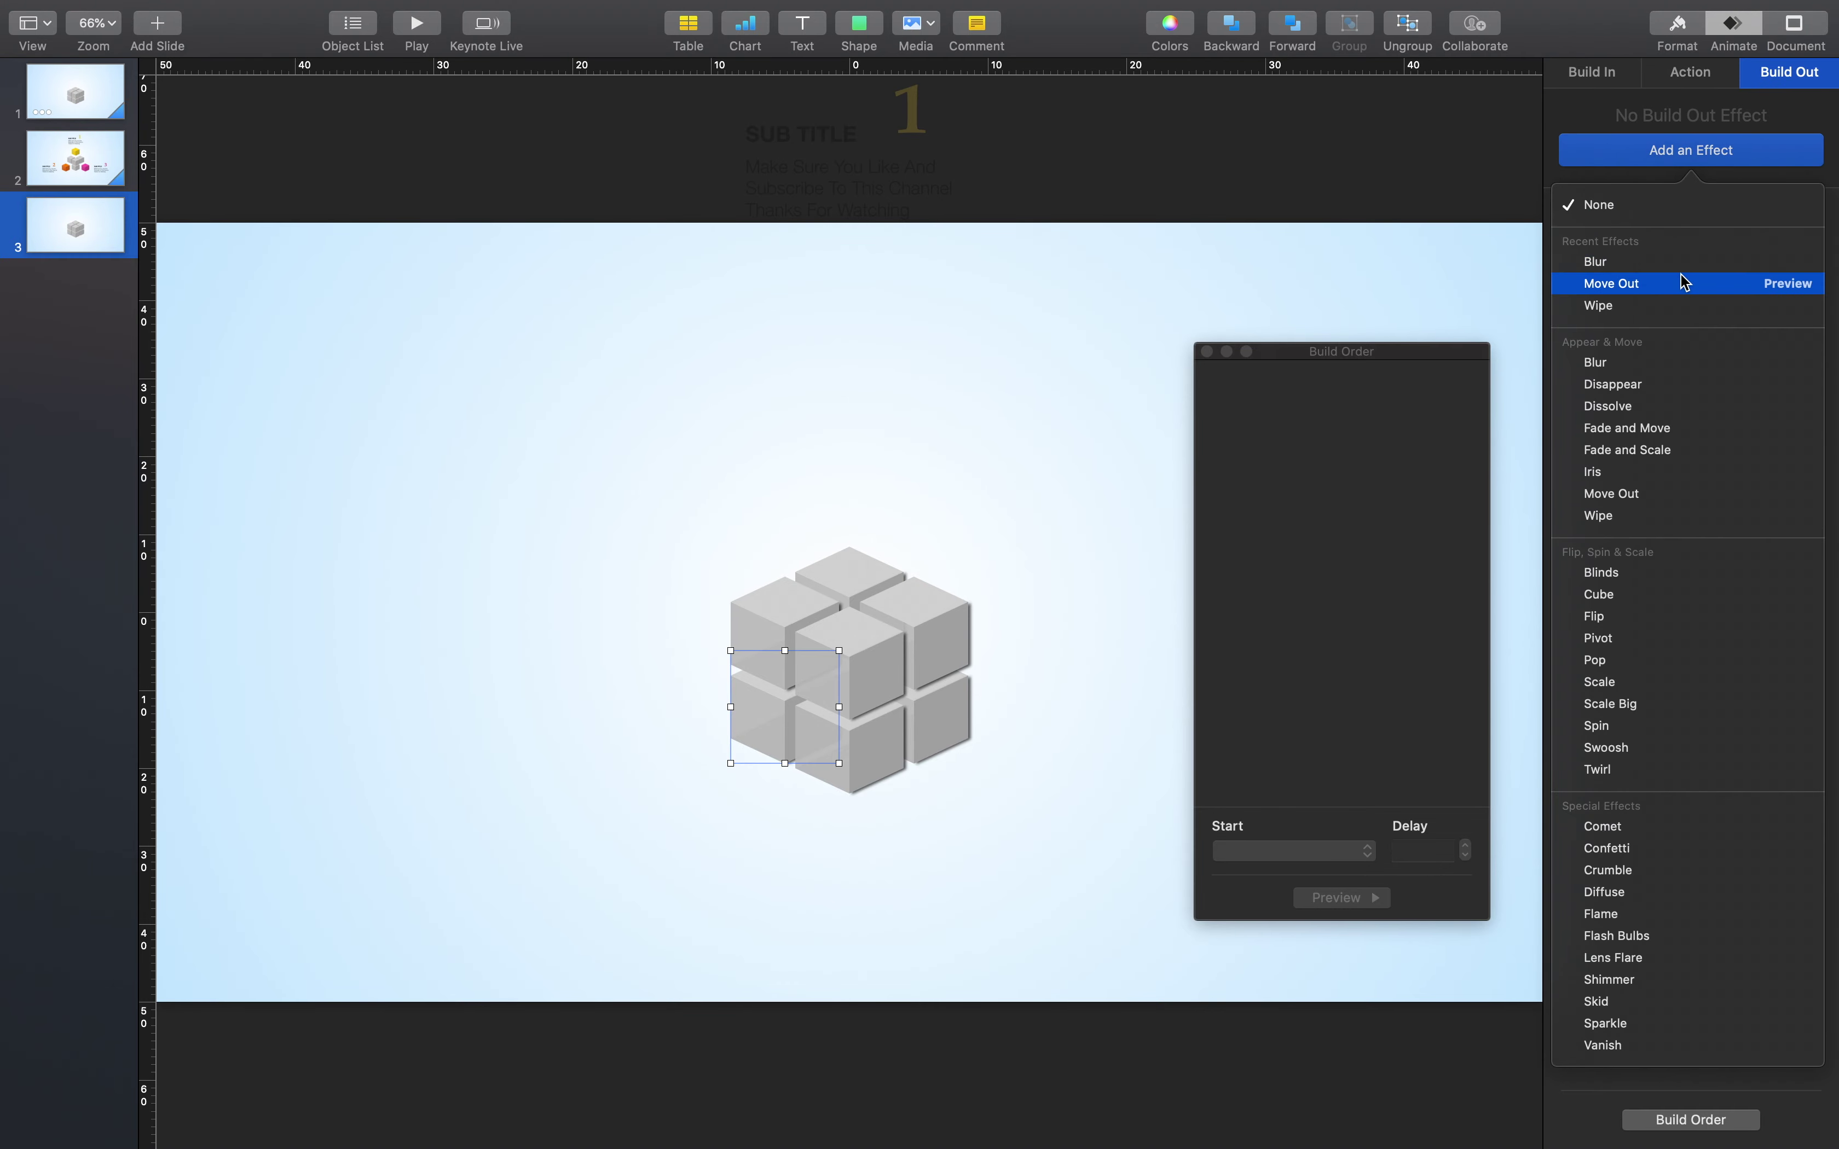
{"action": "left_click", "coordinate": [1630, 284]}
{"action": "left_click", "coordinate": [1635, 281]}
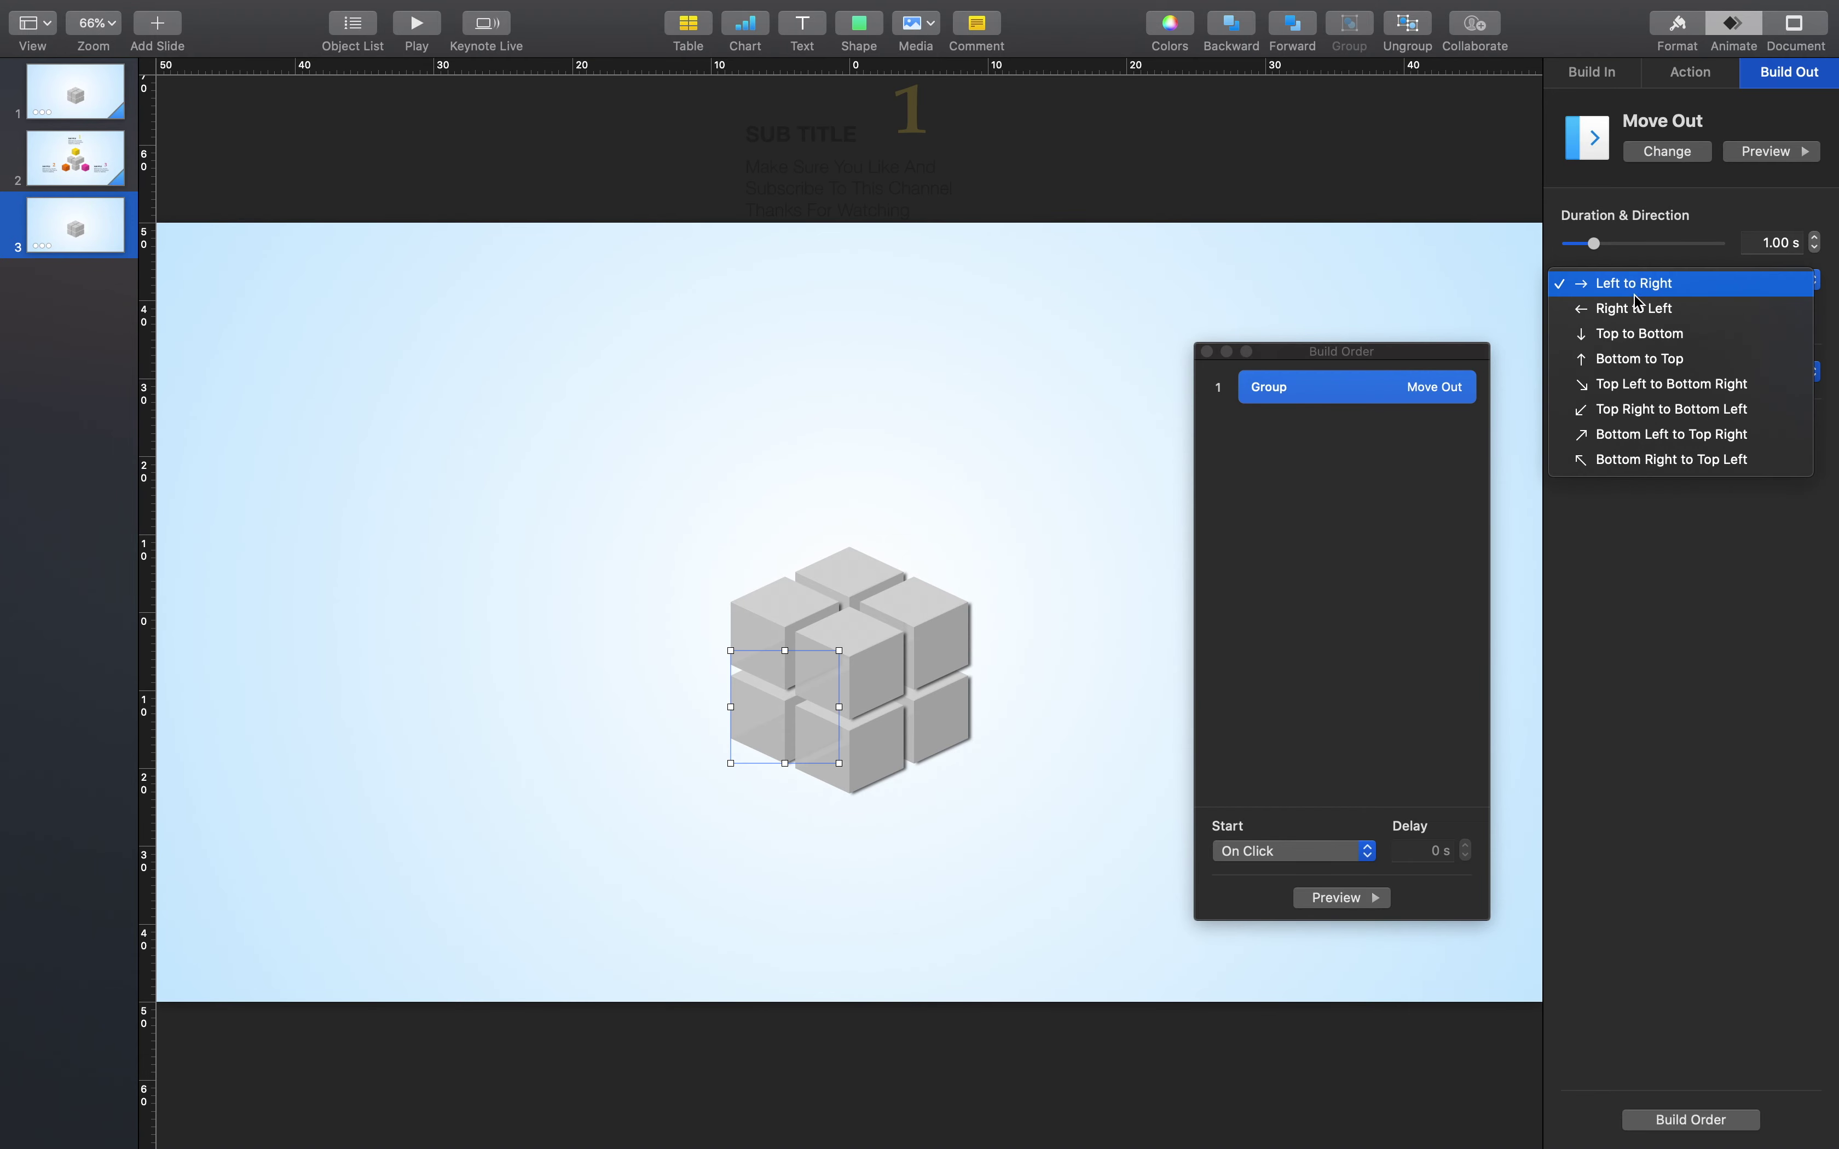
{"action": "left_click", "coordinate": [1640, 336]}
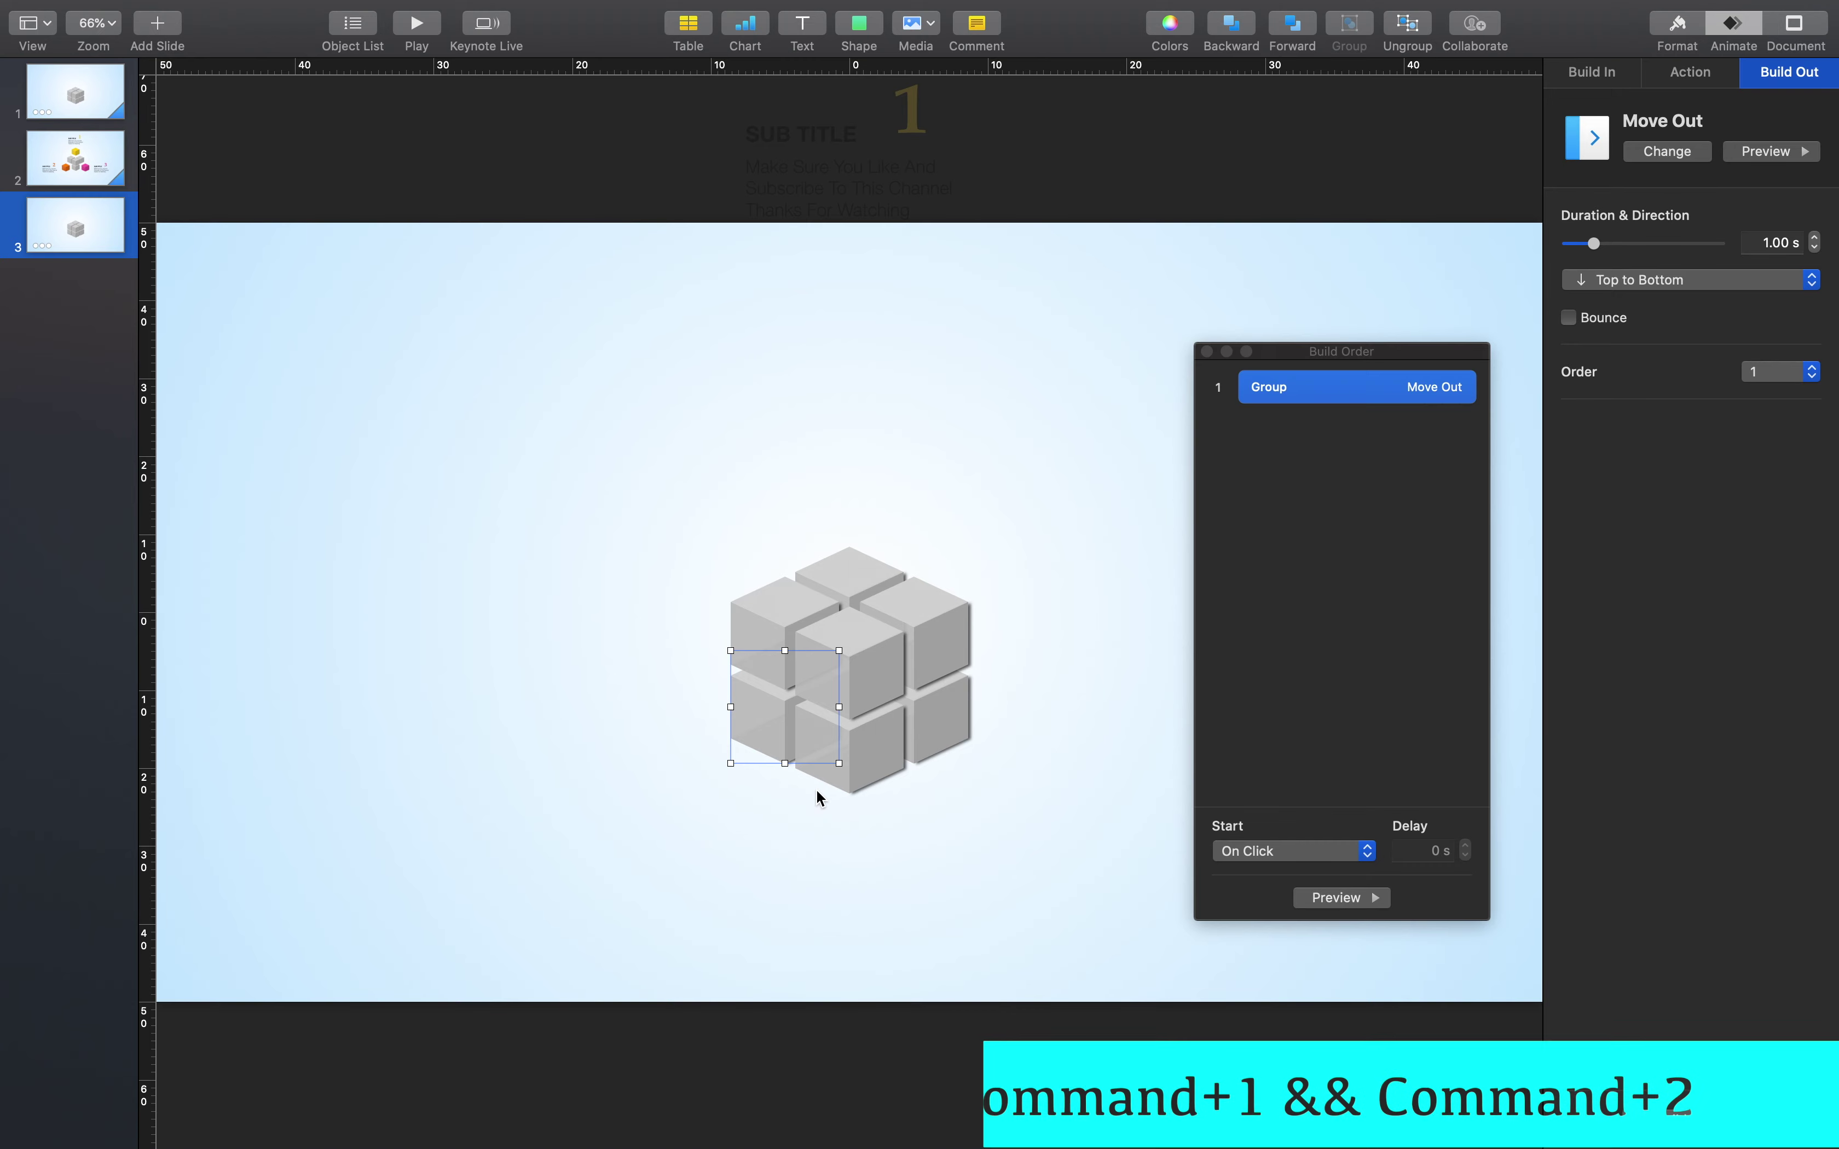
Apply the same Move Out build to the other six cubes, ordered lower front, lower right, upper right, upper front, upper left and back
{"action": "left_click", "coordinate": [875, 762]}
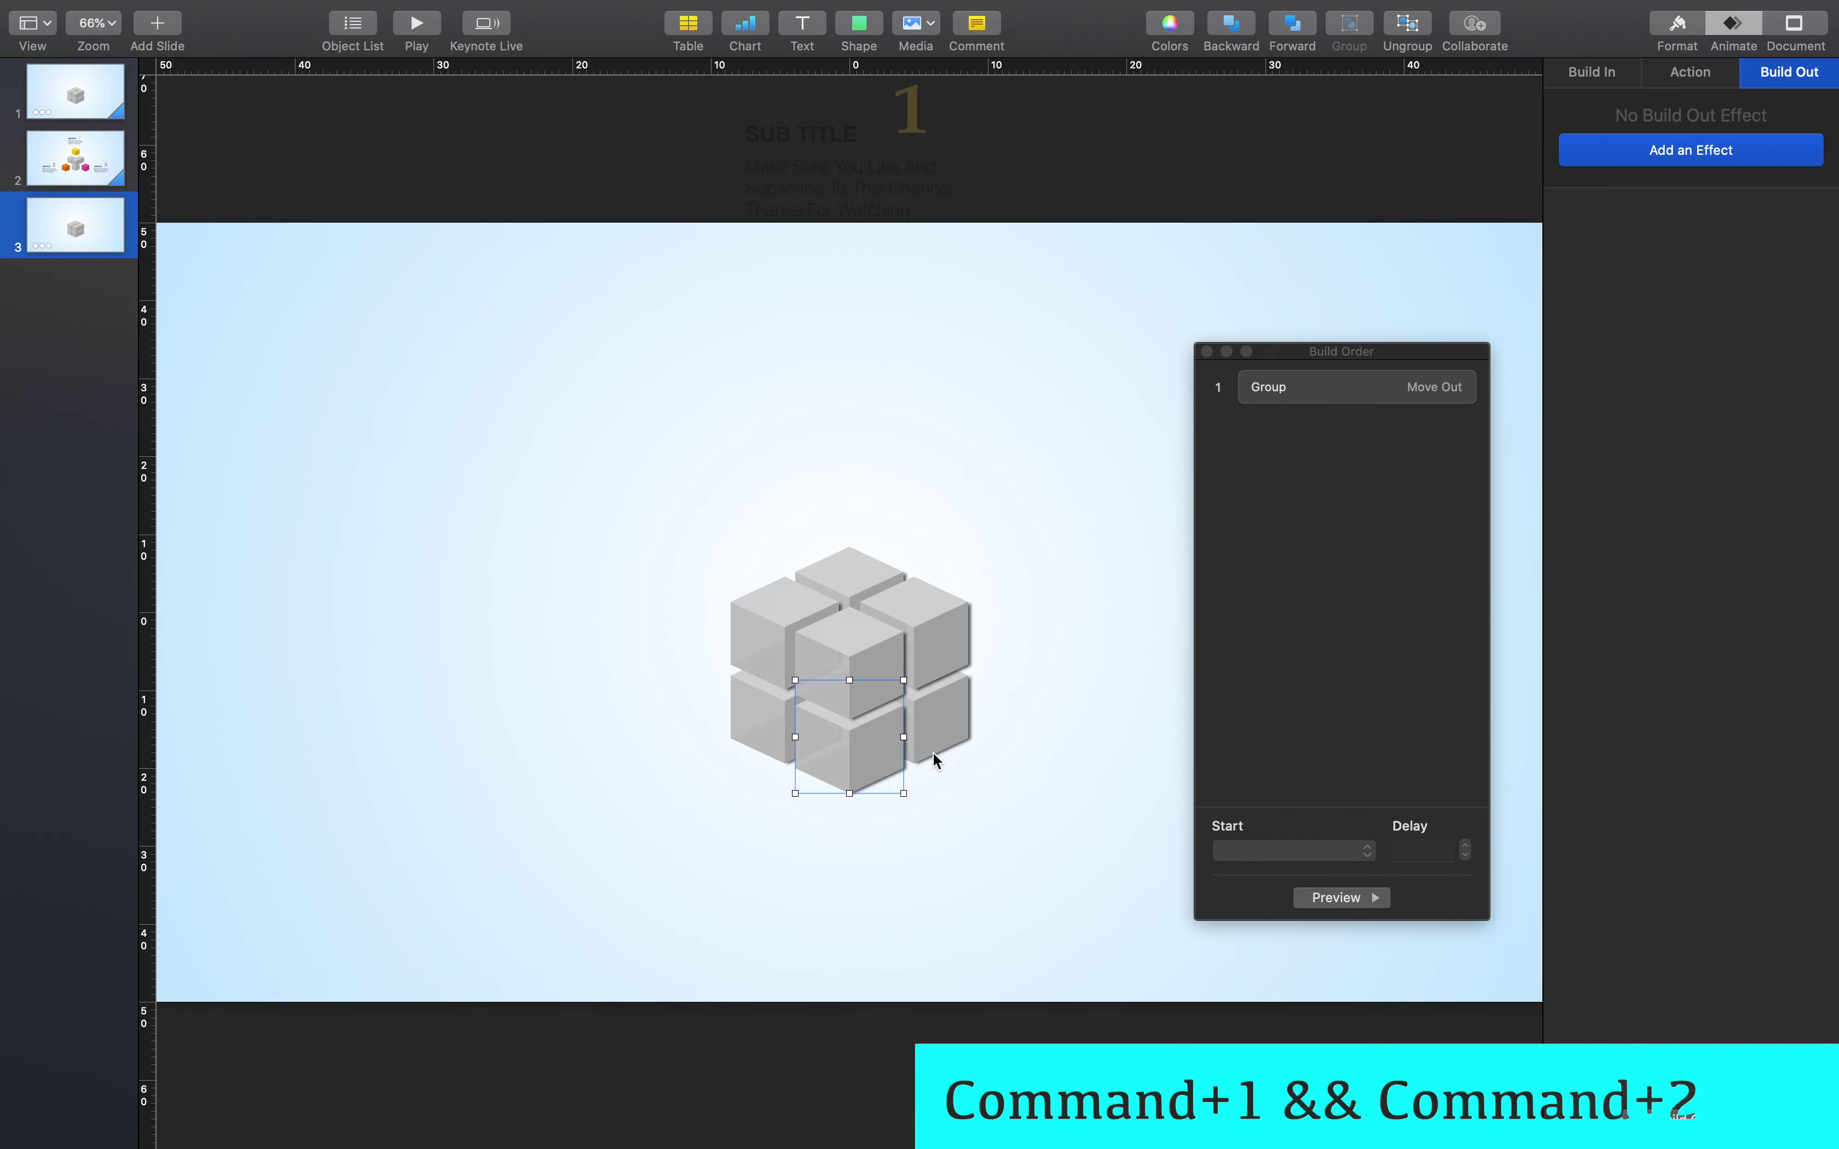
{"action": "key", "text": "super+2"}
{"action": "left_click", "coordinate": [942, 728]}
{"action": "key", "text": "super+2"}
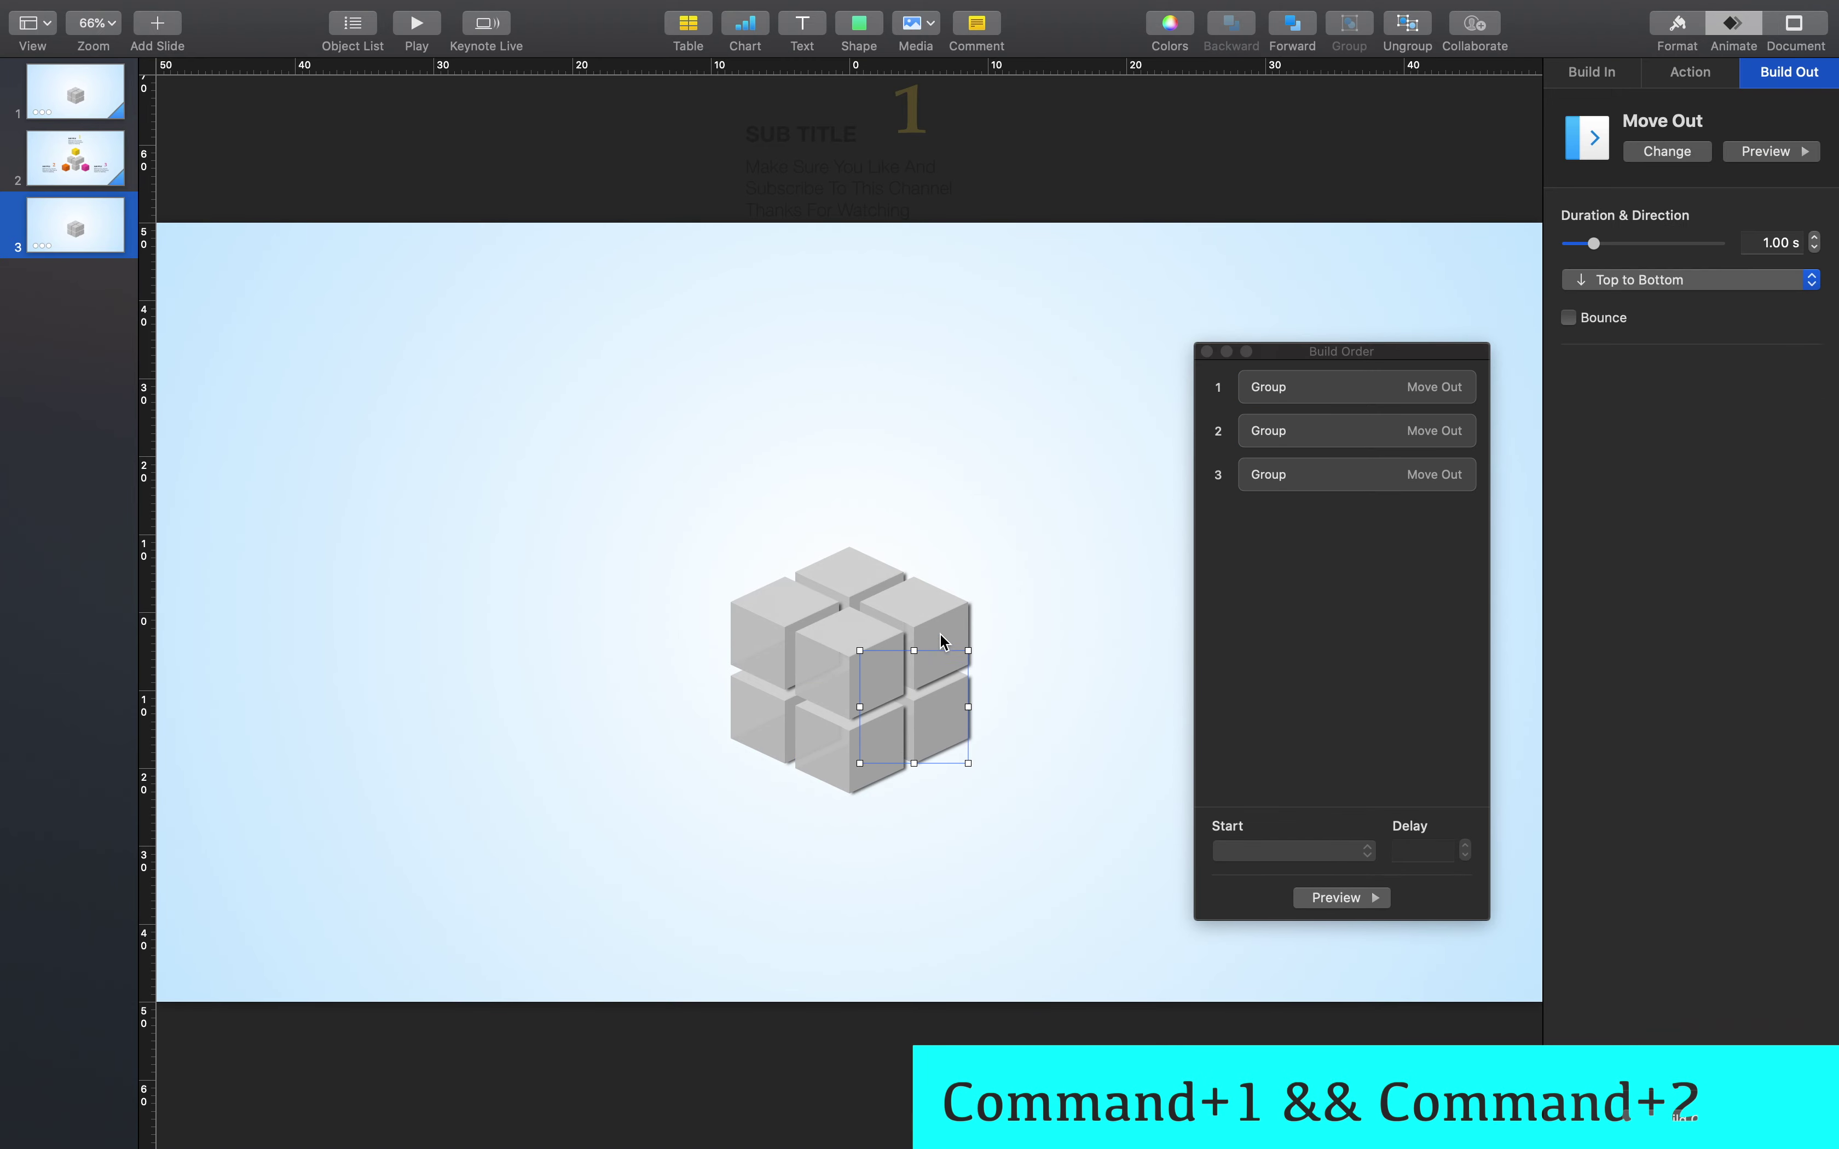
{"action": "left_click", "coordinate": [906, 655]}
{"action": "key", "text": "super+2"}
{"action": "left_click", "coordinate": [847, 683]}
{"action": "key", "text": "super+2"}
{"action": "left_click", "coordinate": [776, 653]}
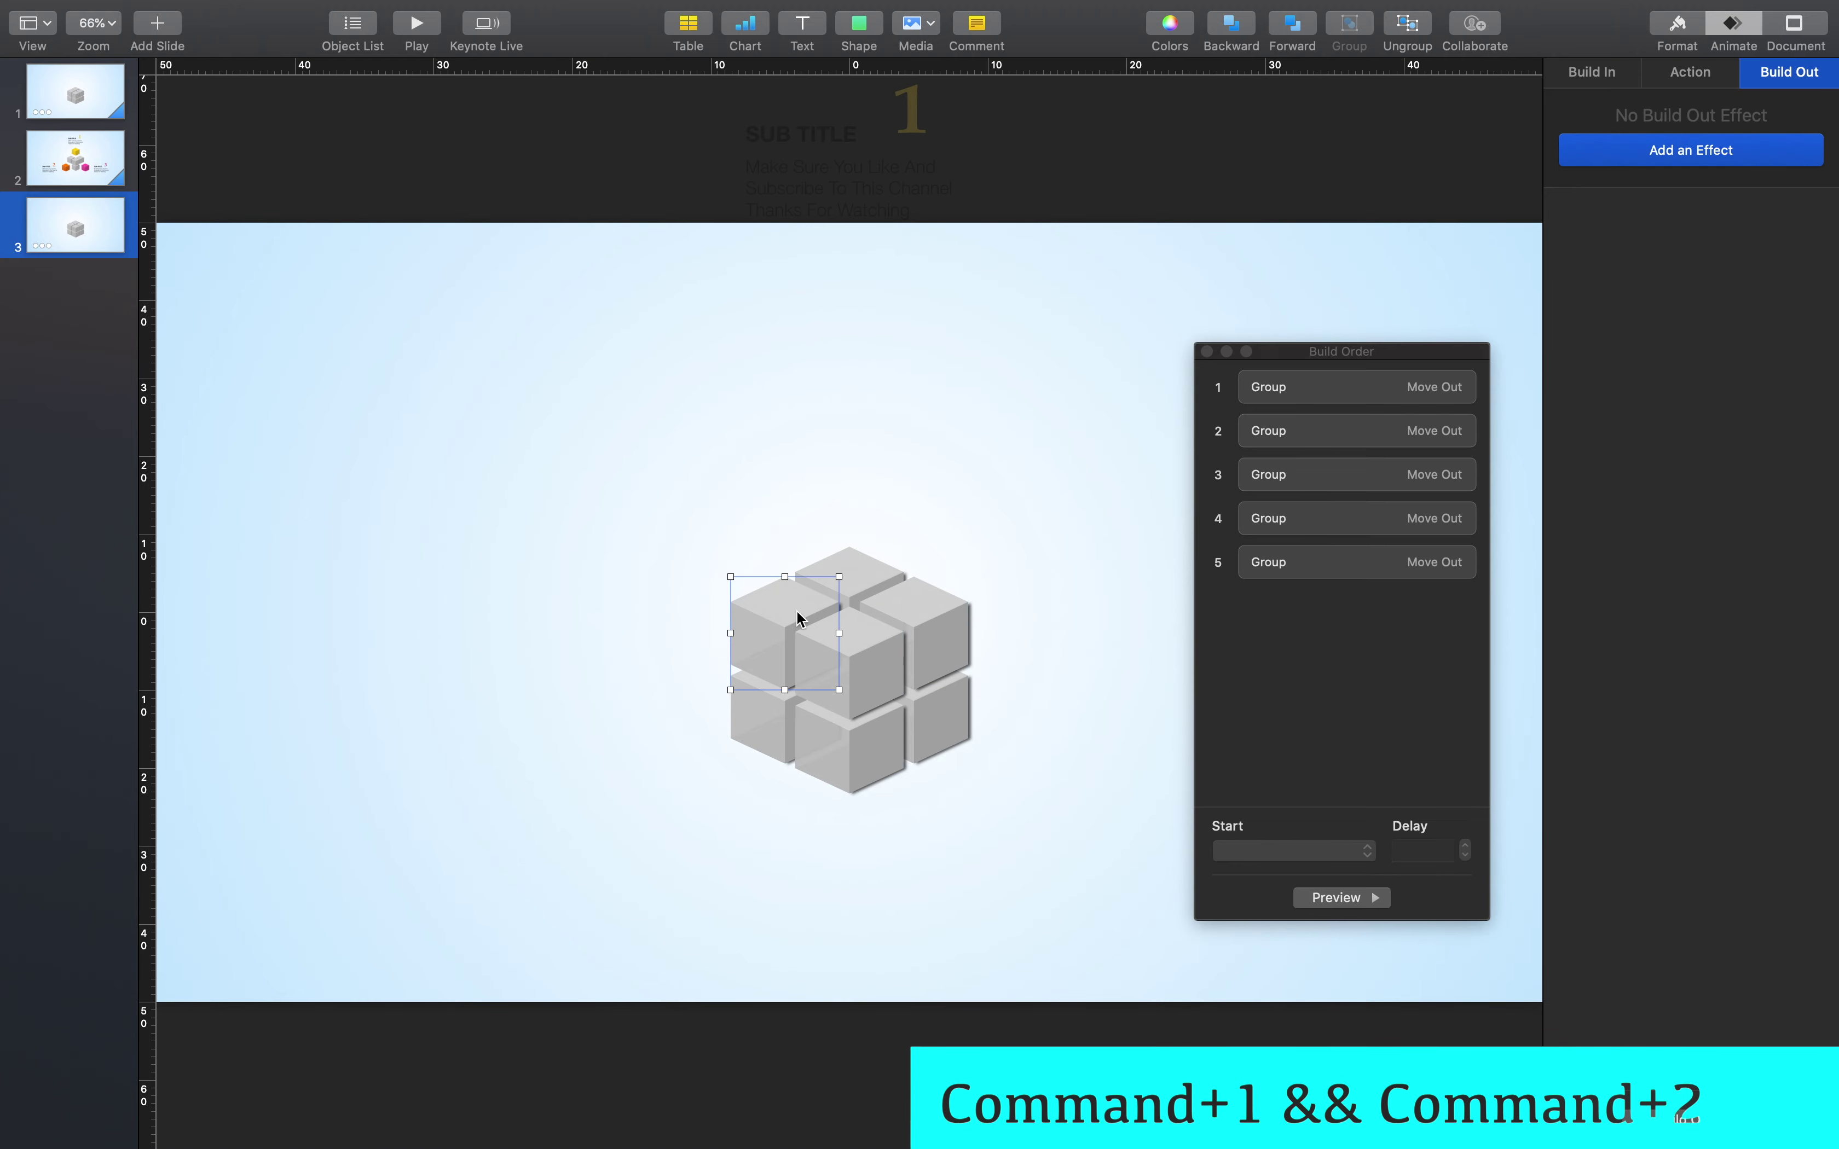
{"action": "key", "text": "super+2"}
{"action": "left_click", "coordinate": [848, 577]}
{"action": "key", "text": "super+2"}
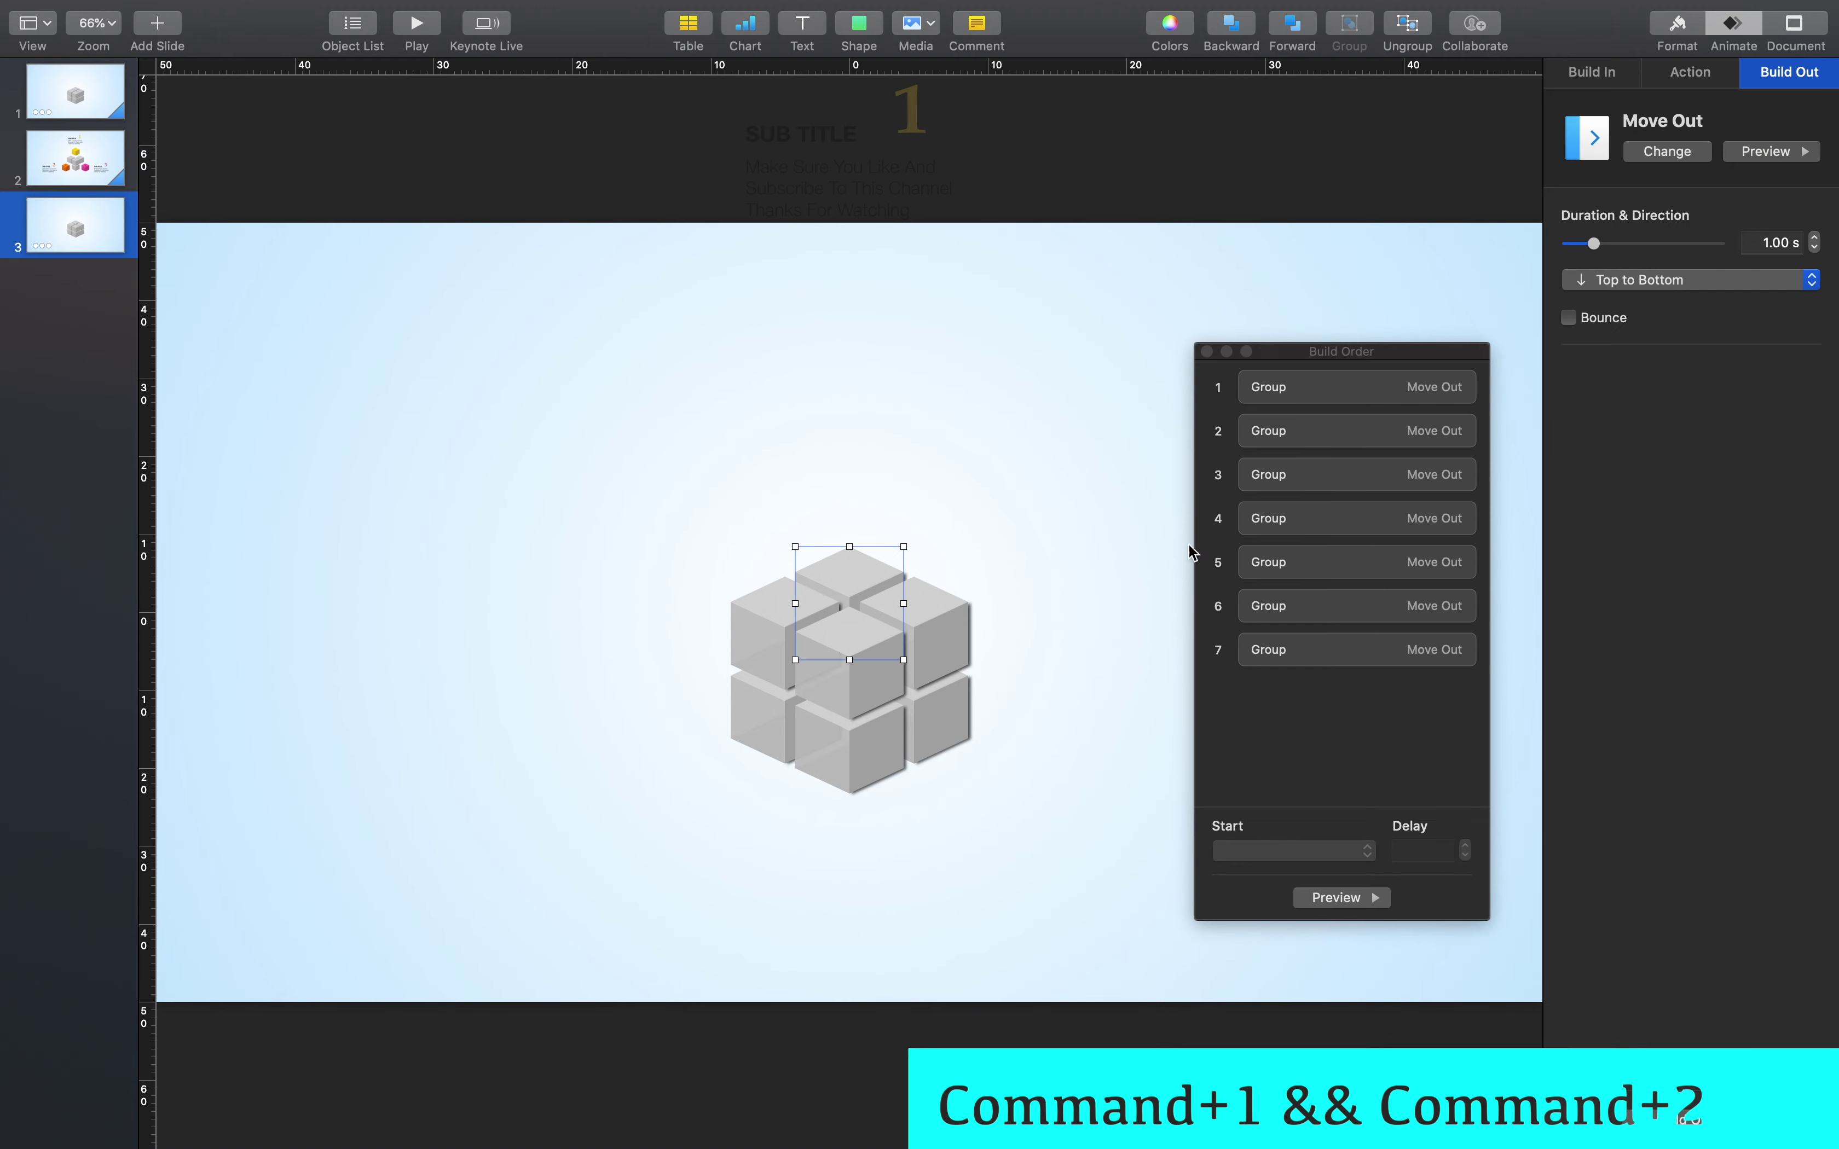
Make builds 2 to 7 start With Build 1 and give them a 0.1 s delay
{"action": "left_click", "coordinate": [1309, 441]}
{"action": "left_click", "coordinate": [1305, 648], "text": "shift"}
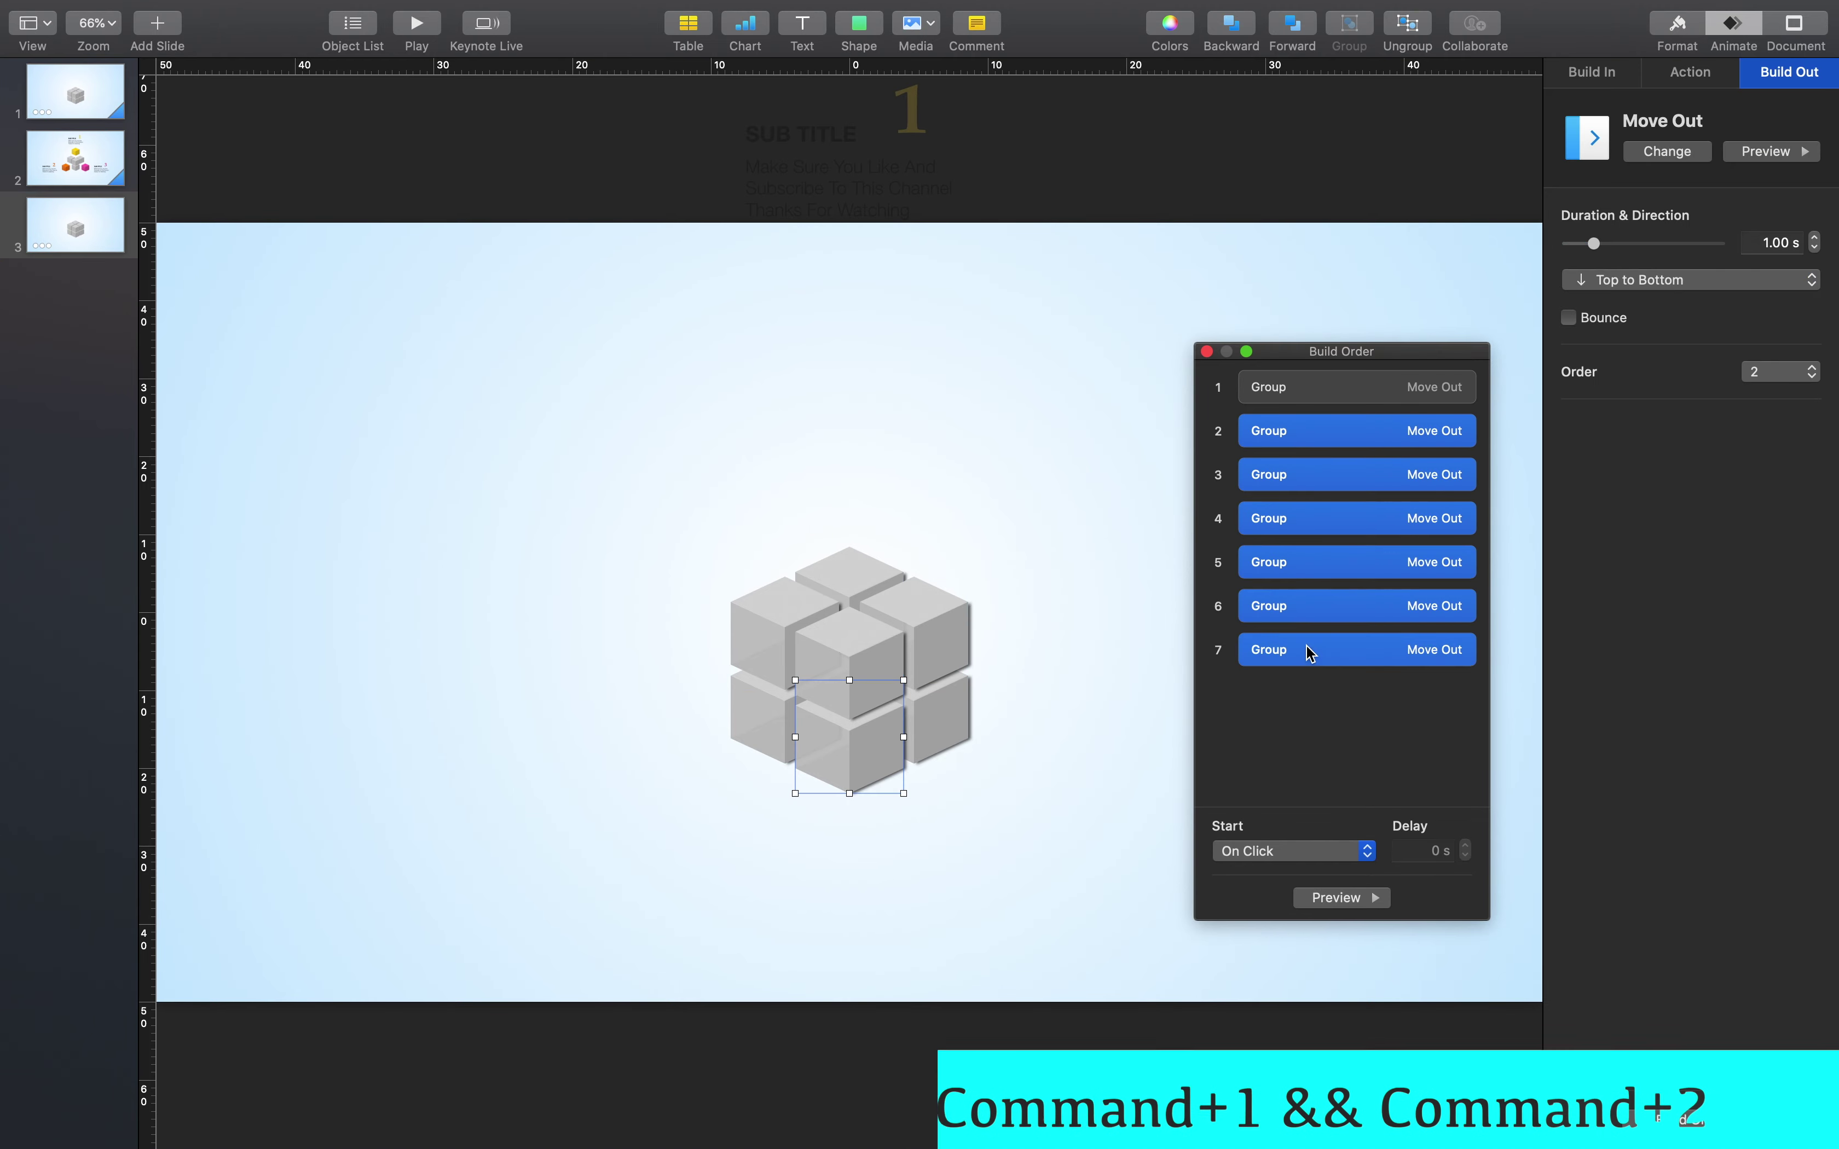
{"action": "left_click", "coordinate": [1275, 851]}
{"action": "left_click", "coordinate": [1281, 871]}
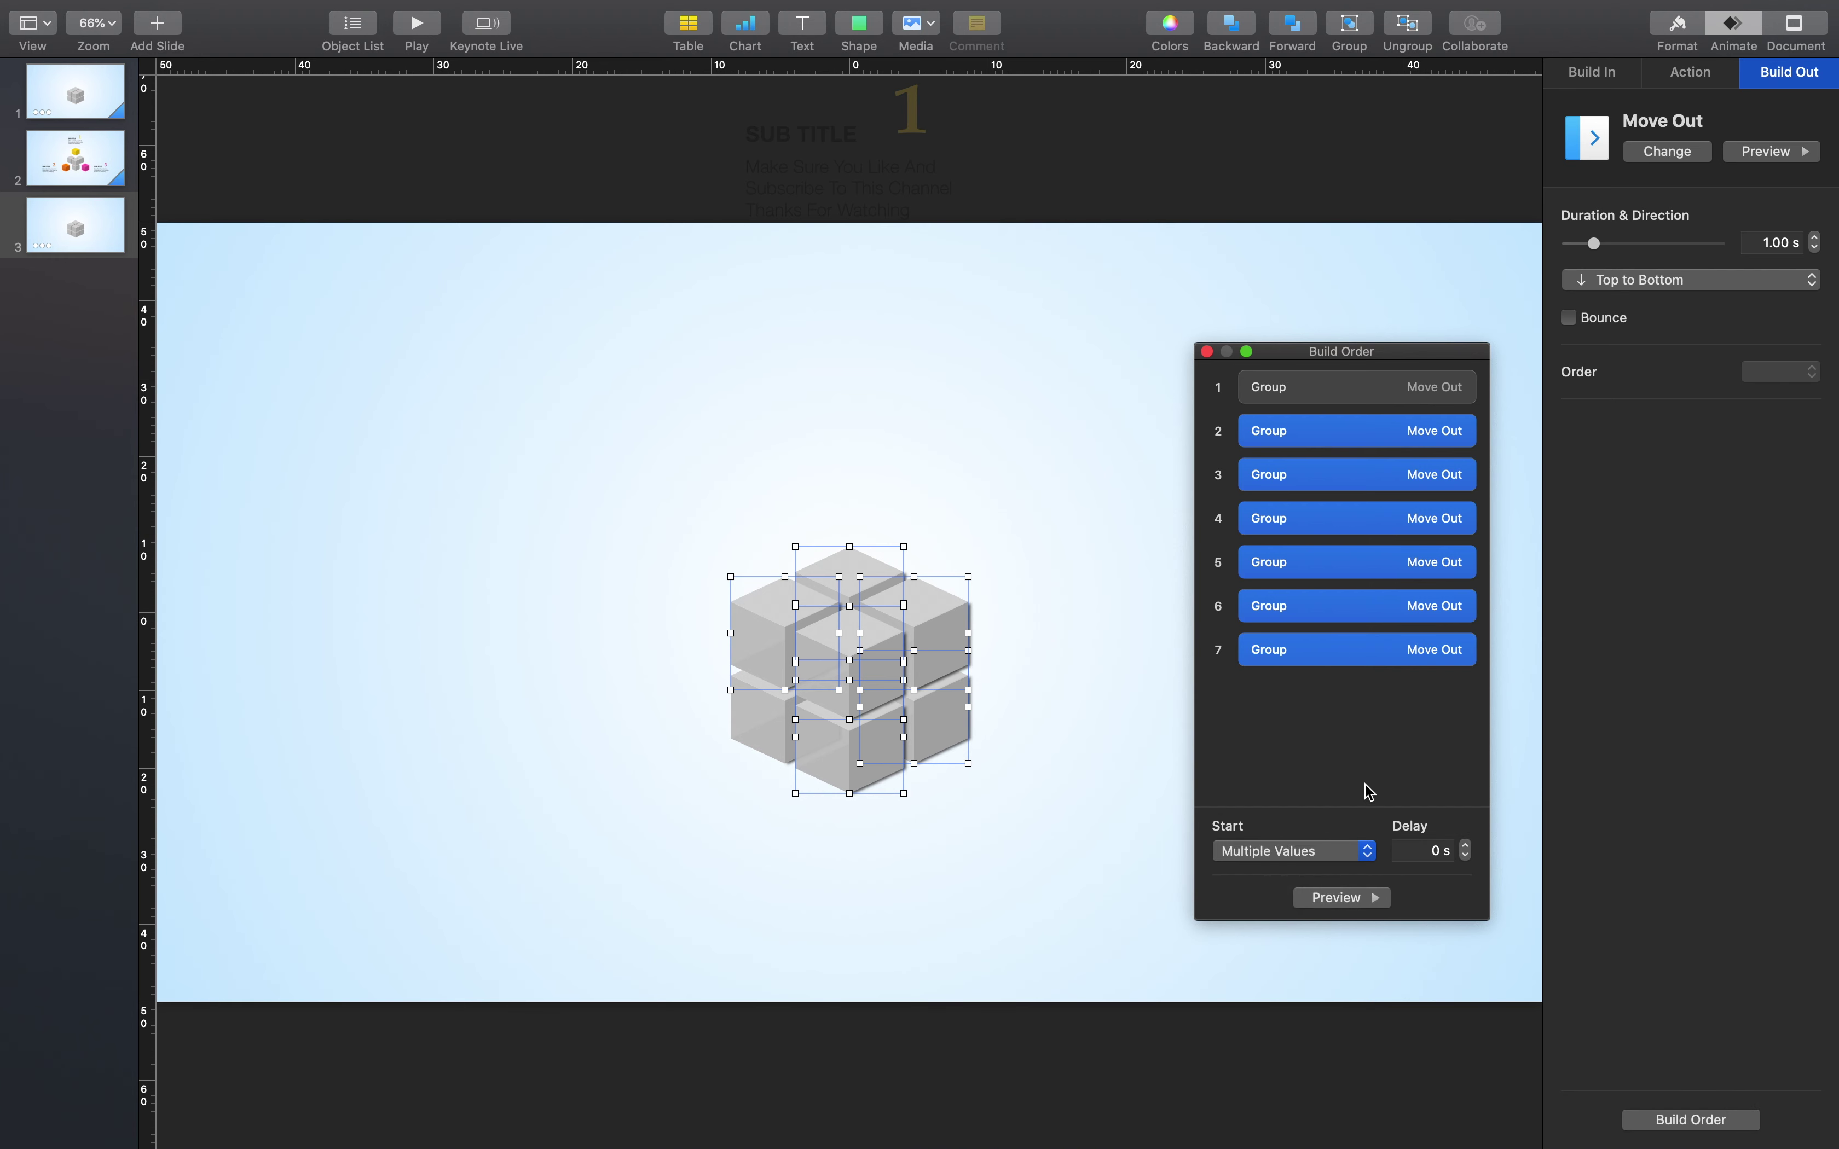
{"action": "left_click", "coordinate": [1418, 856]}
{"action": "type", "text": "0.1"}
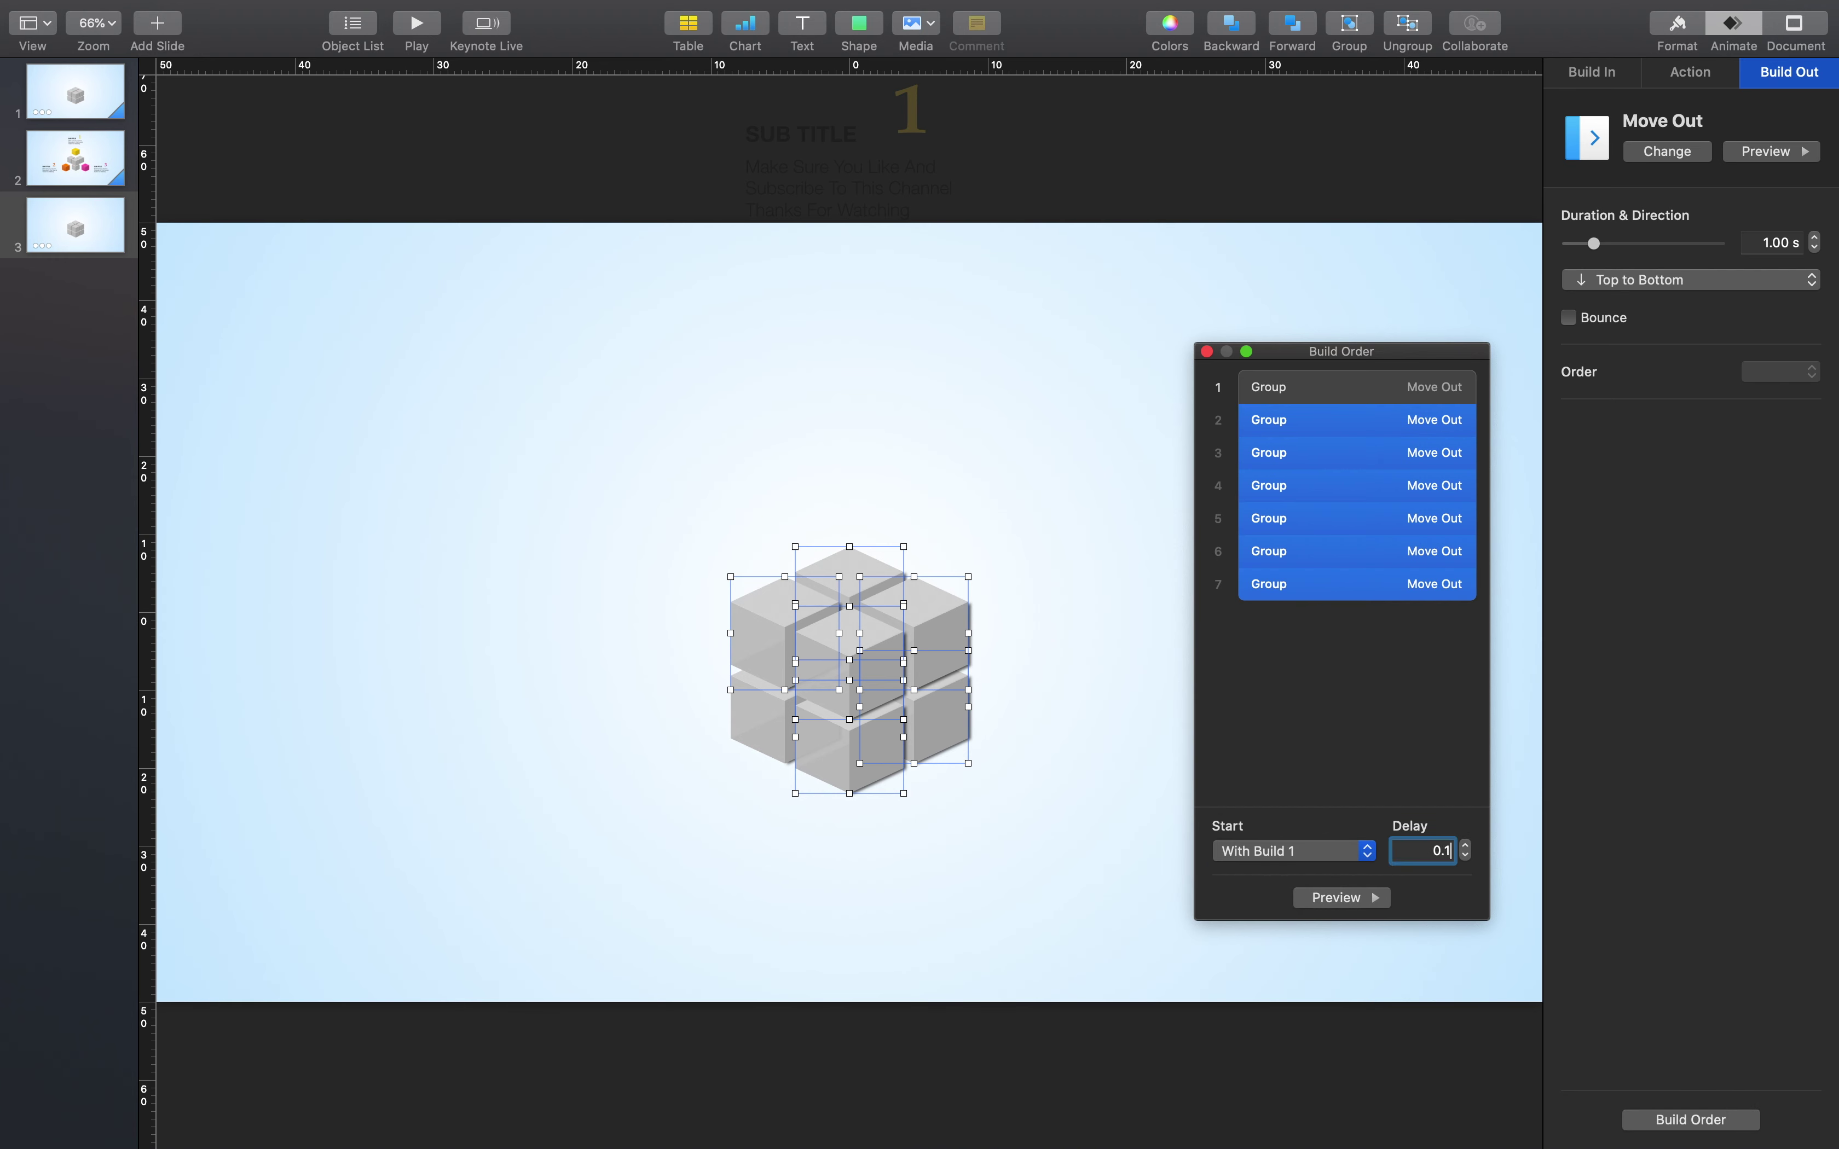
{"action": "key", "text": "Return"}
{"action": "left_click", "coordinate": [1342, 680]}
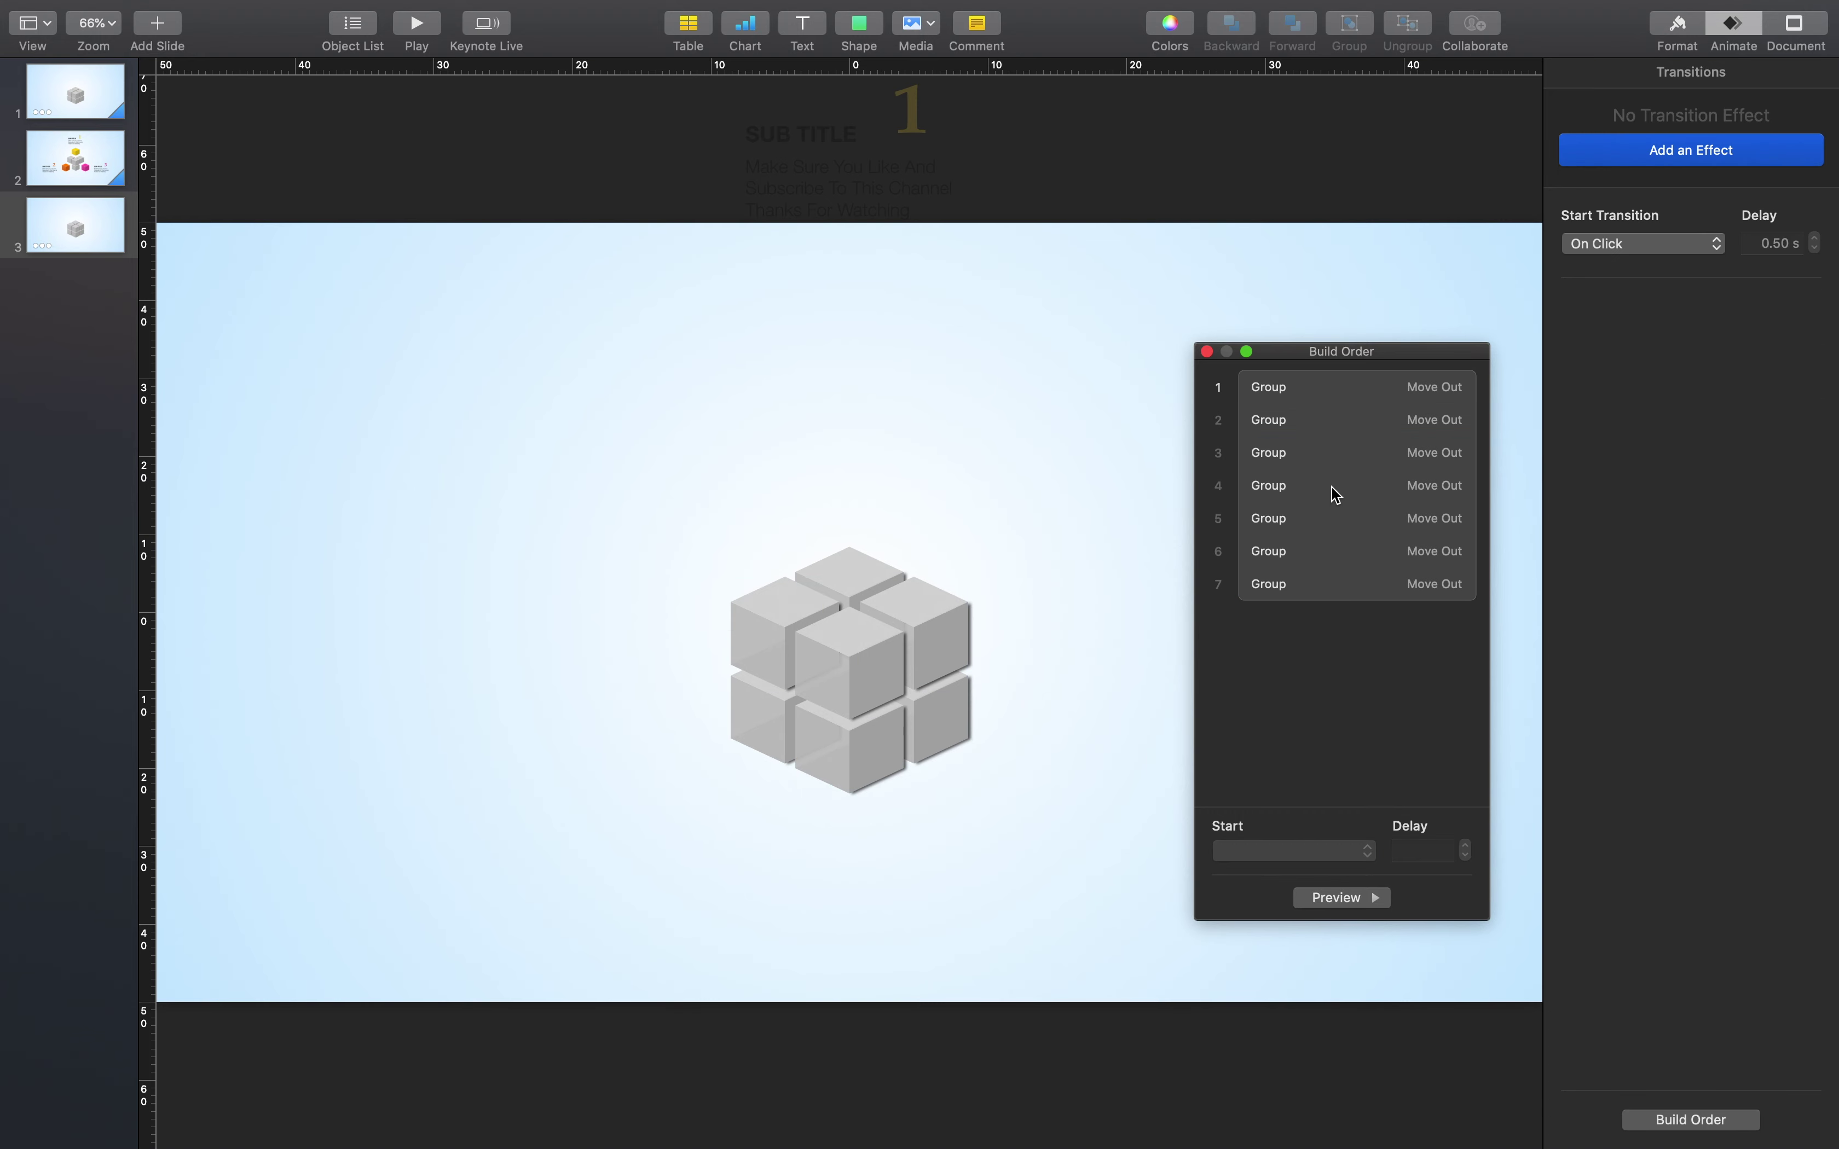
Set the delay of the upper-right cube's Move Out build to 0.2 s and preview the builds
{"action": "left_click", "coordinate": [1336, 494]}
{"action": "left_click", "coordinate": [1402, 847]}
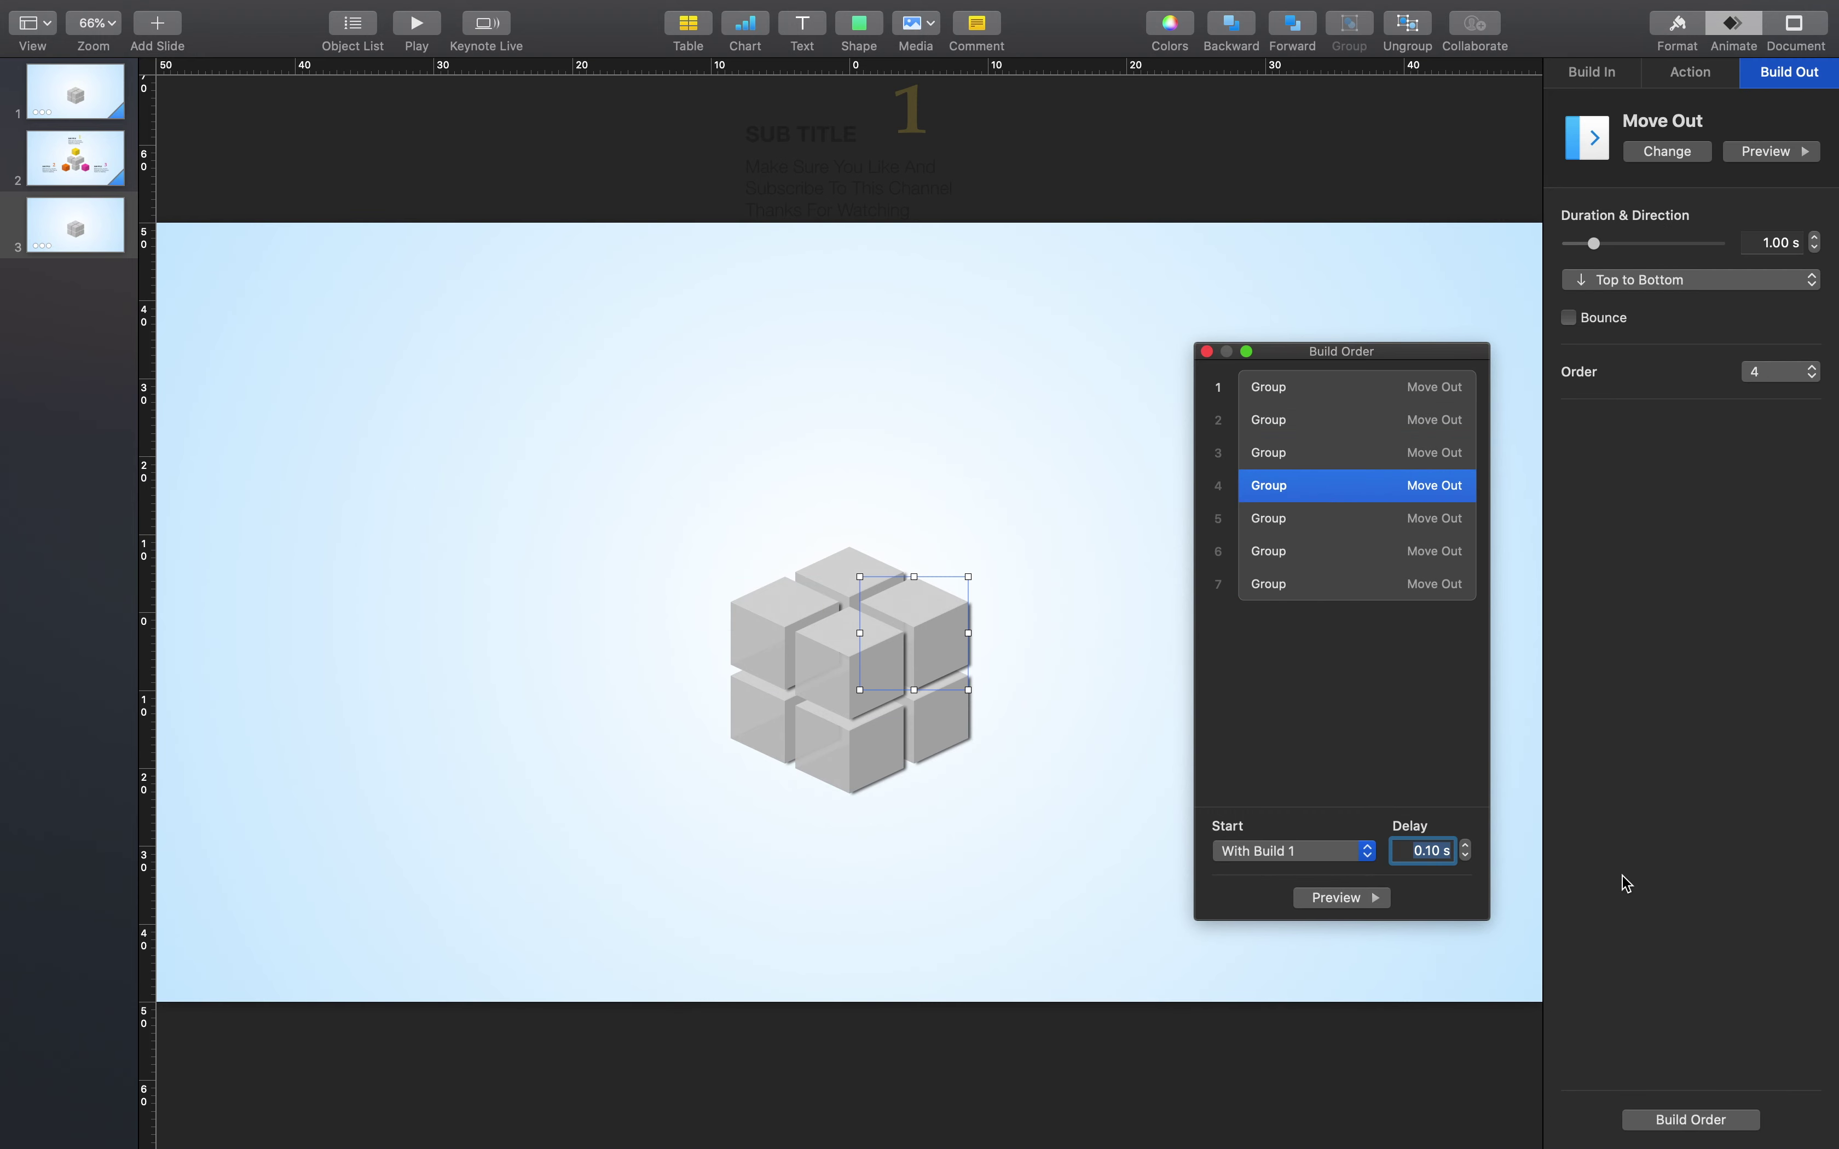
{"action": "type", "text": "0.2"}
{"action": "key", "text": "Return"}
{"action": "left_click", "coordinate": [1368, 904]}
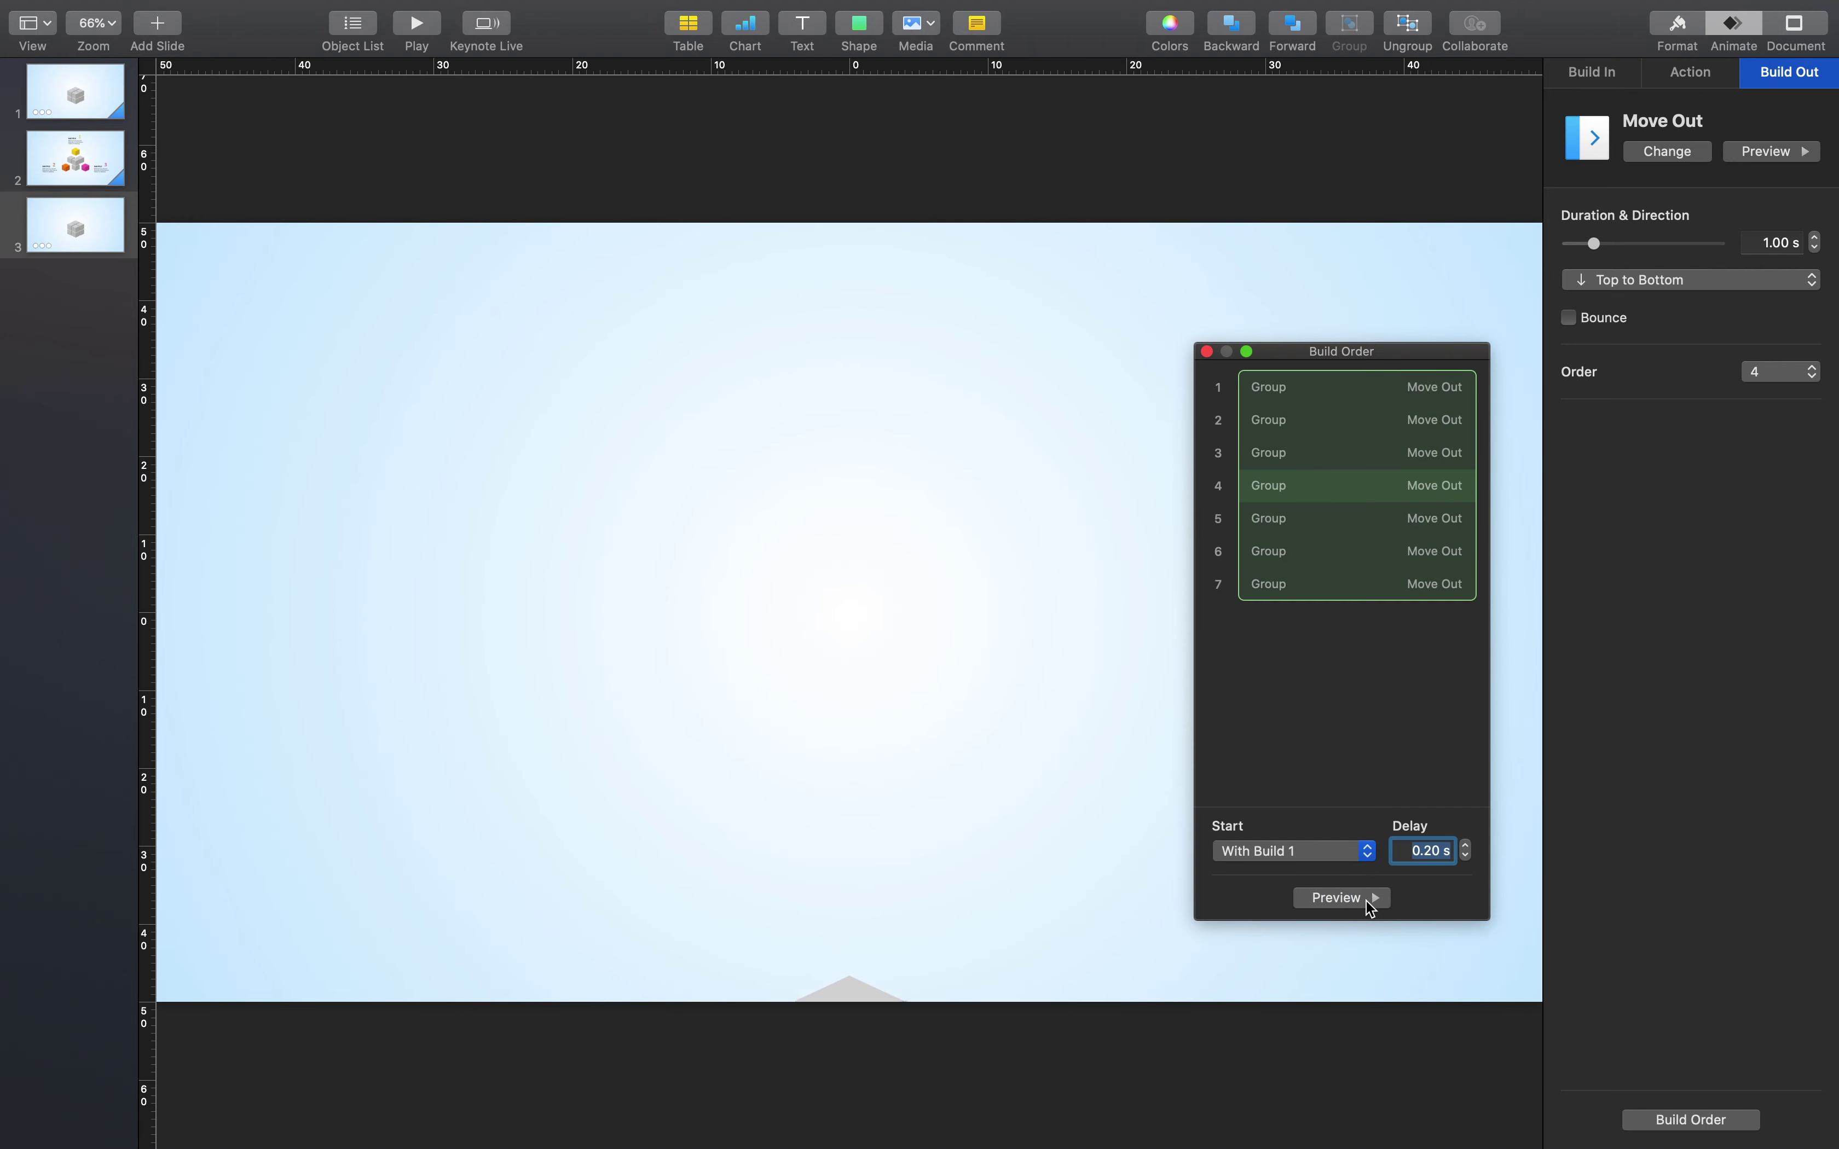
{"action": "left_click", "coordinate": [1342, 758]}
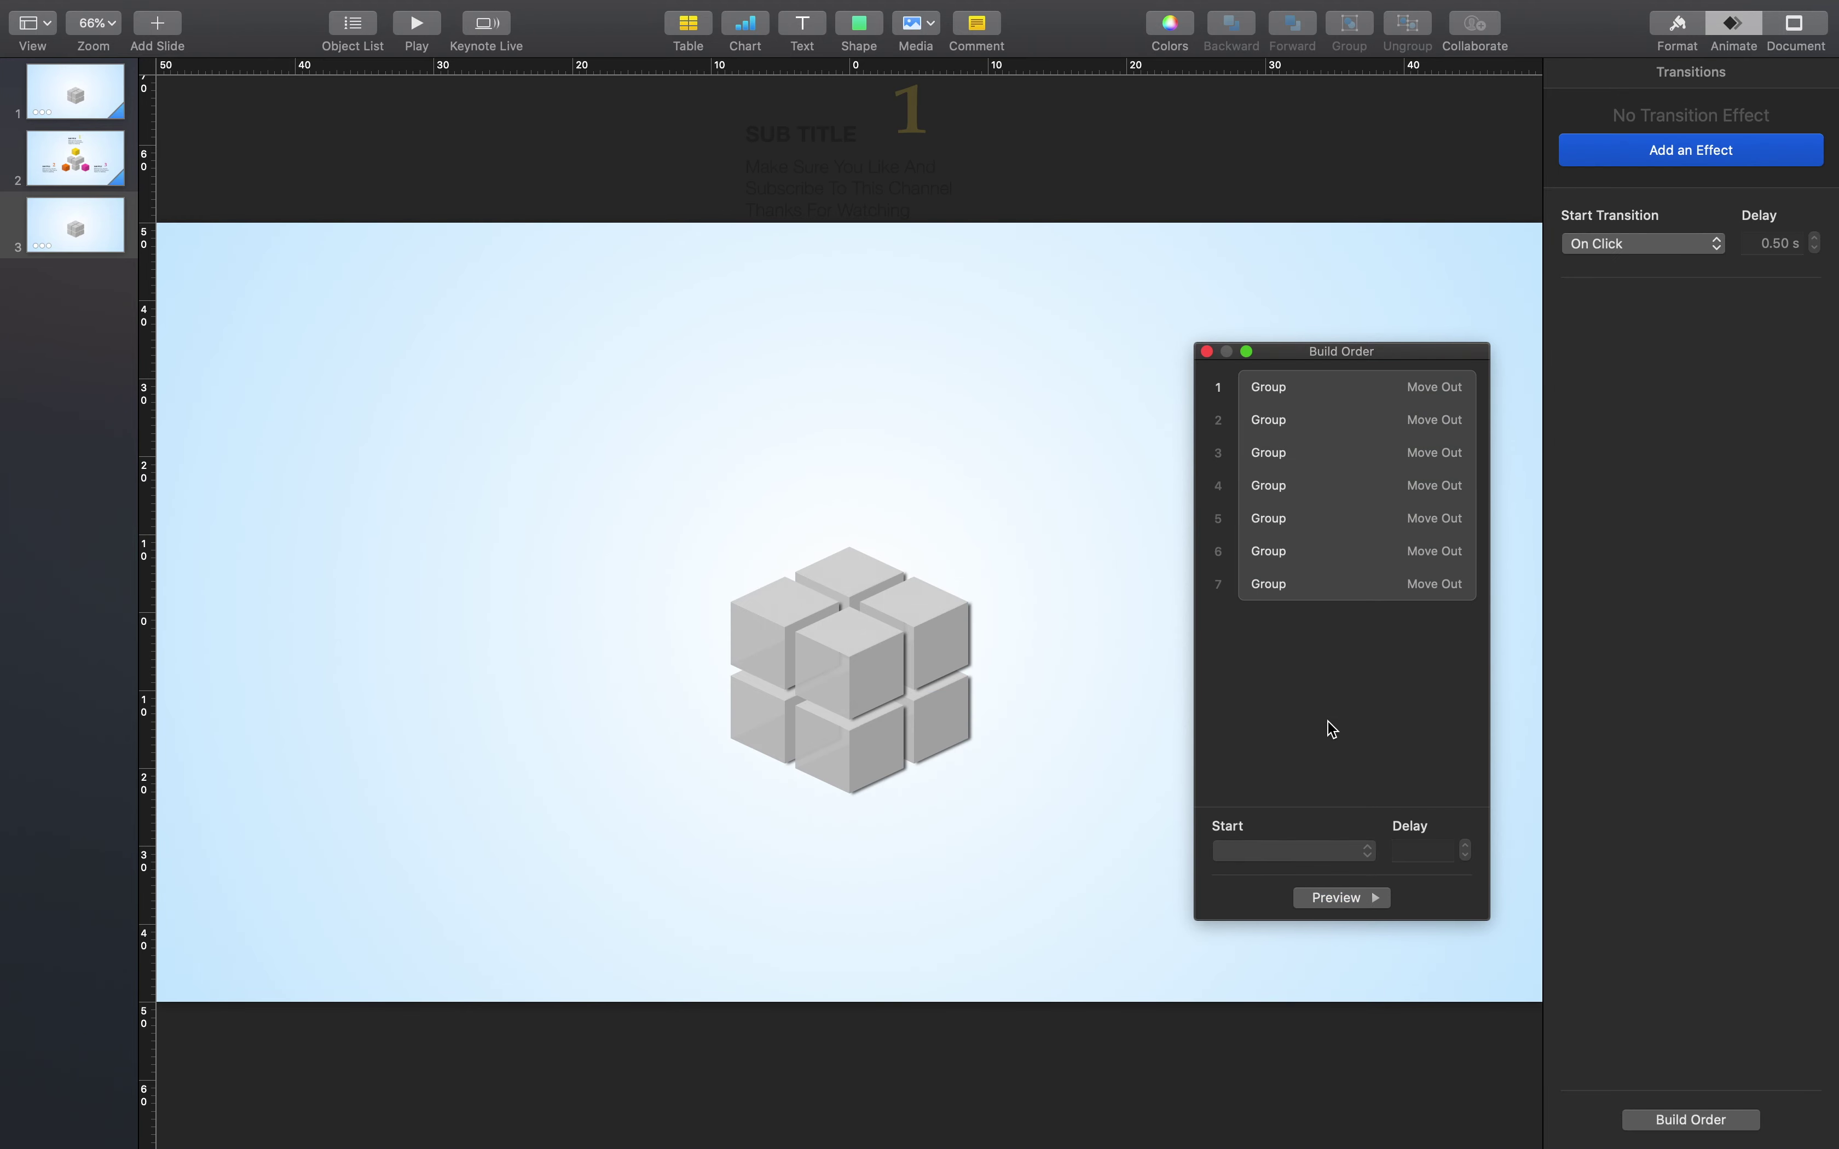
Close the build order window and play the slideshow from slide 1
{"action": "left_click", "coordinate": [1207, 352]}
{"action": "left_click", "coordinate": [100, 88]}
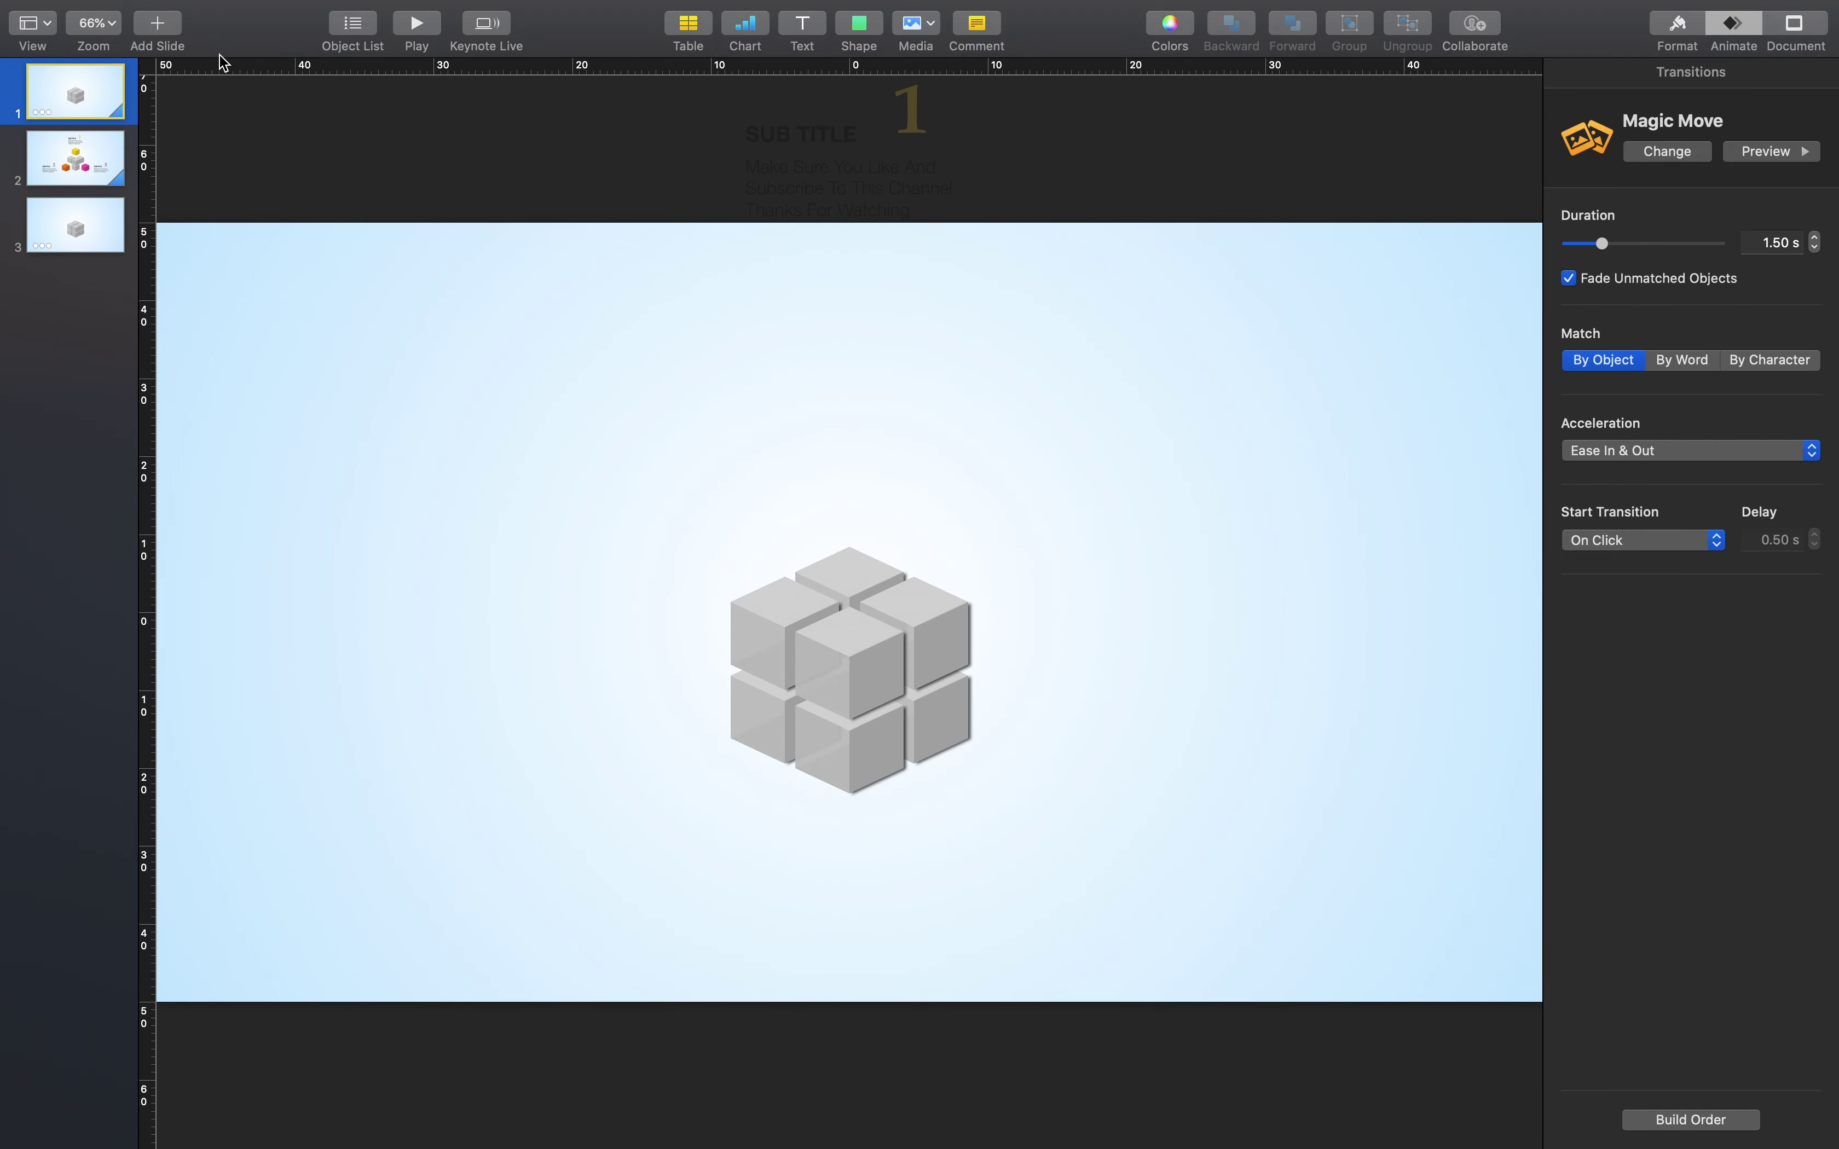
{"action": "left_click", "coordinate": [416, 27]}
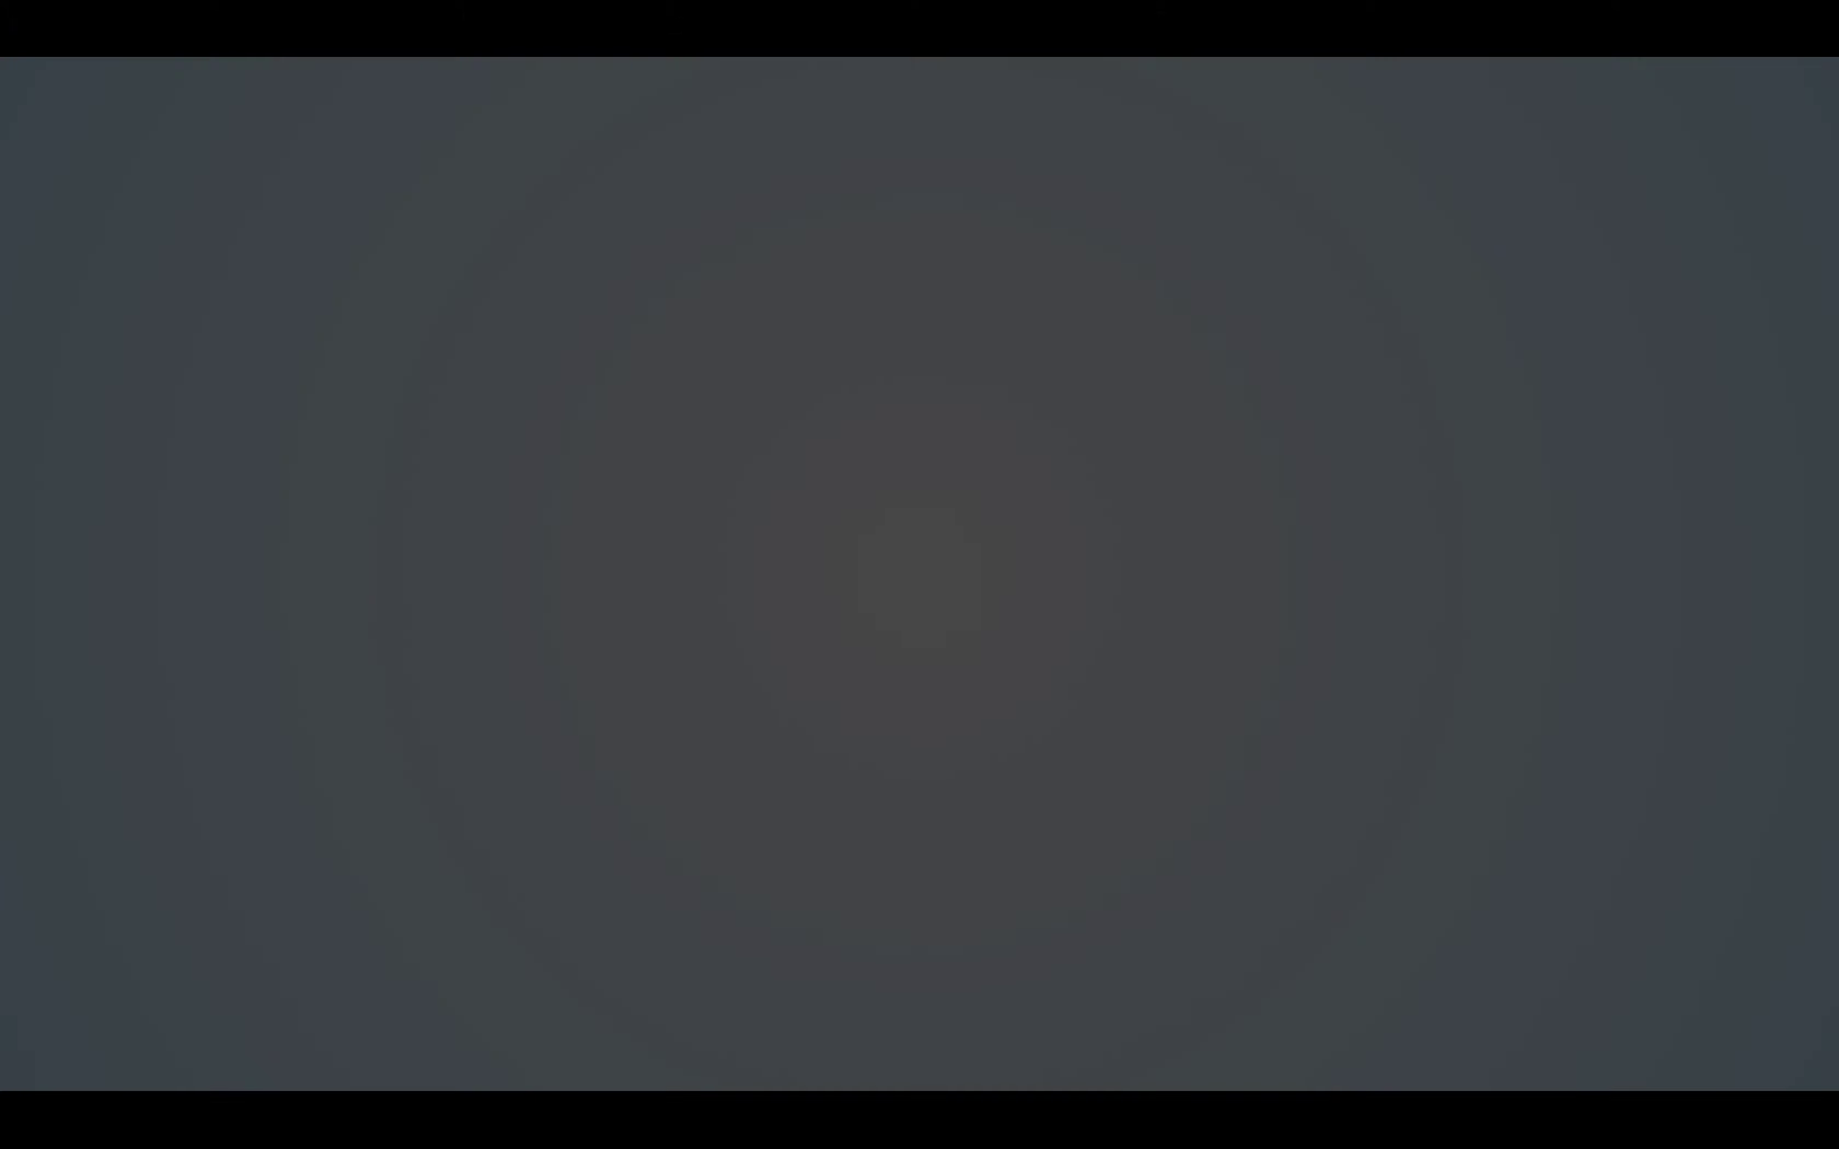